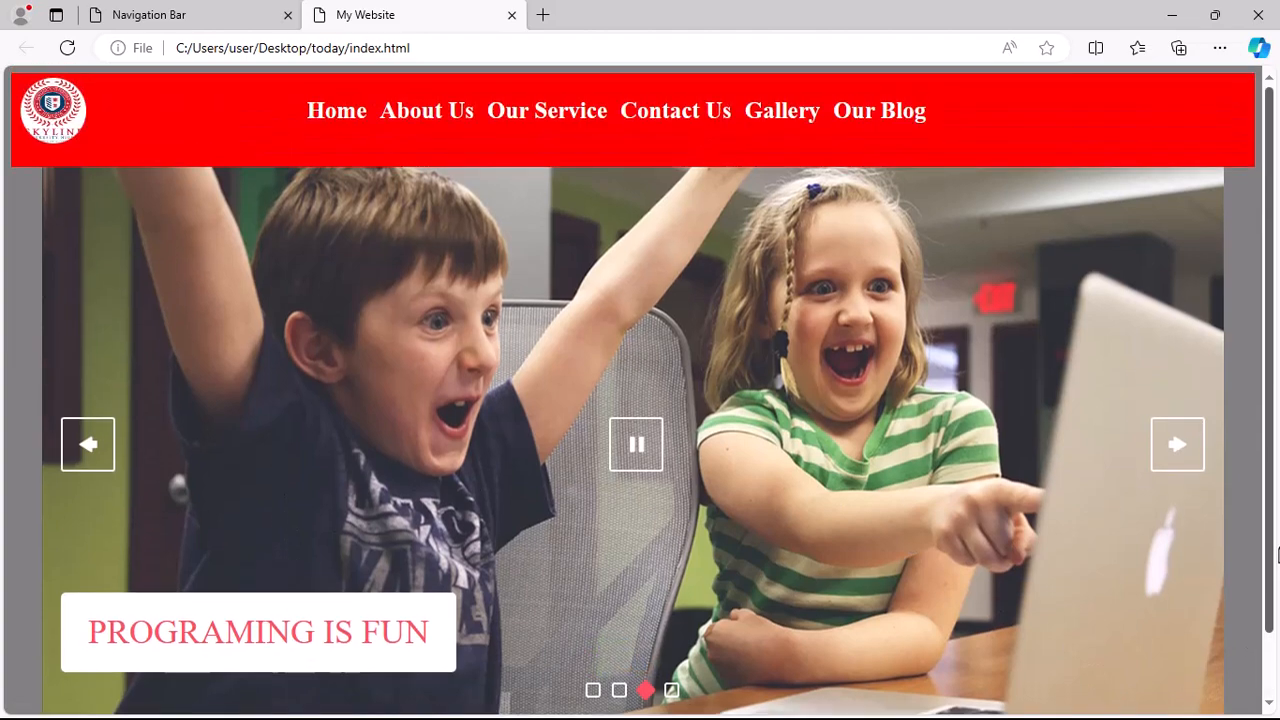
Examine the My Website page with its image slider, the Navigation Bar page, and the source pictures in the desktop images folder
left_click(534, 48)
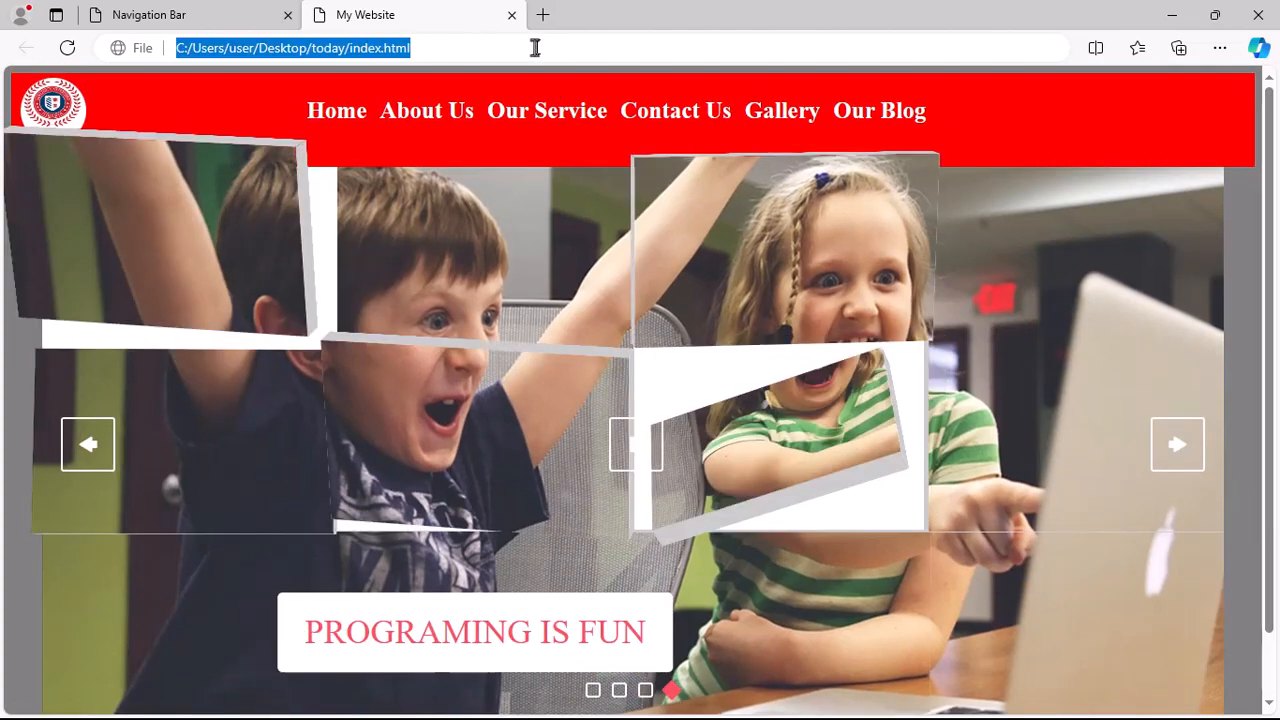
key("Return")
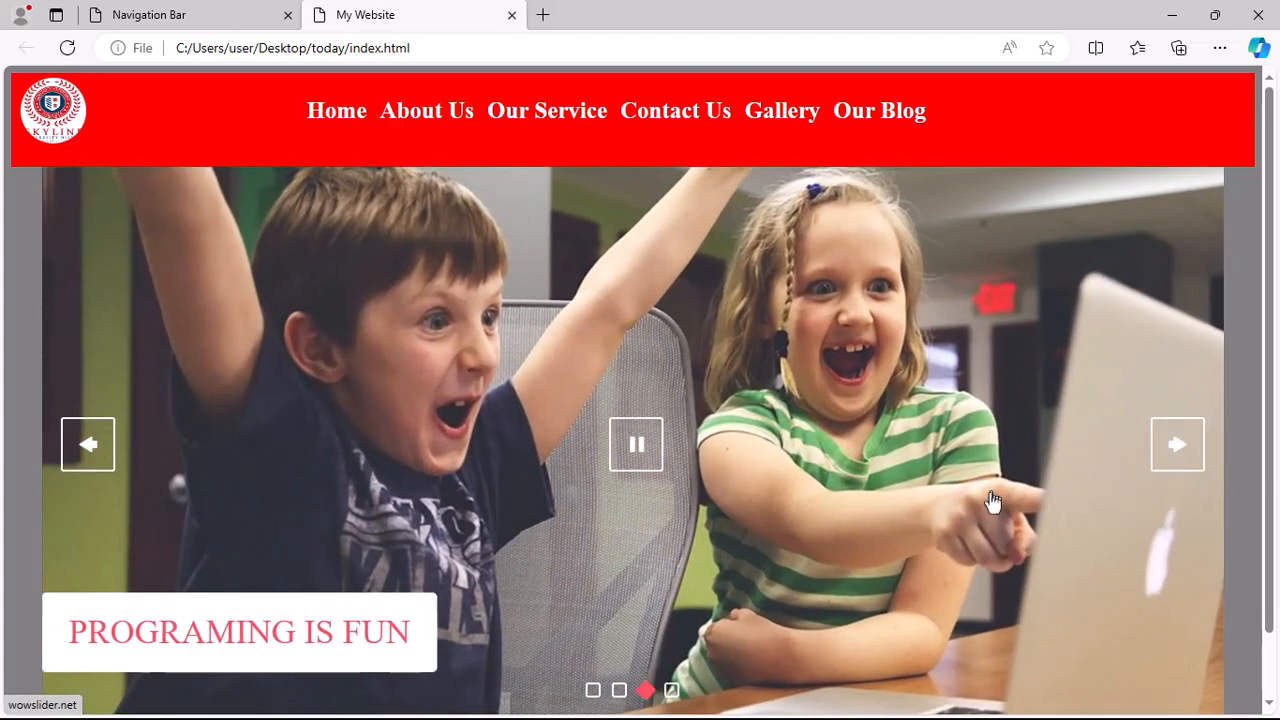
scroll(993, 500, "down", 1)
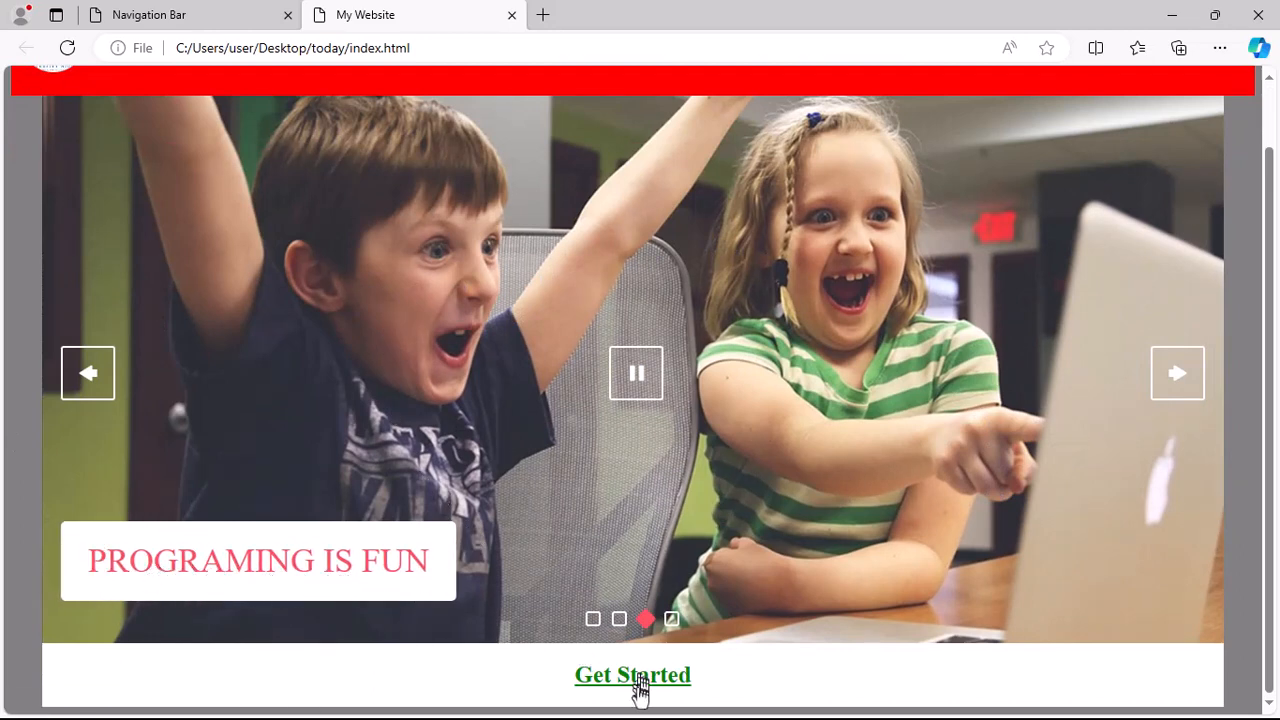
scroll(650, 440, "up", 1)
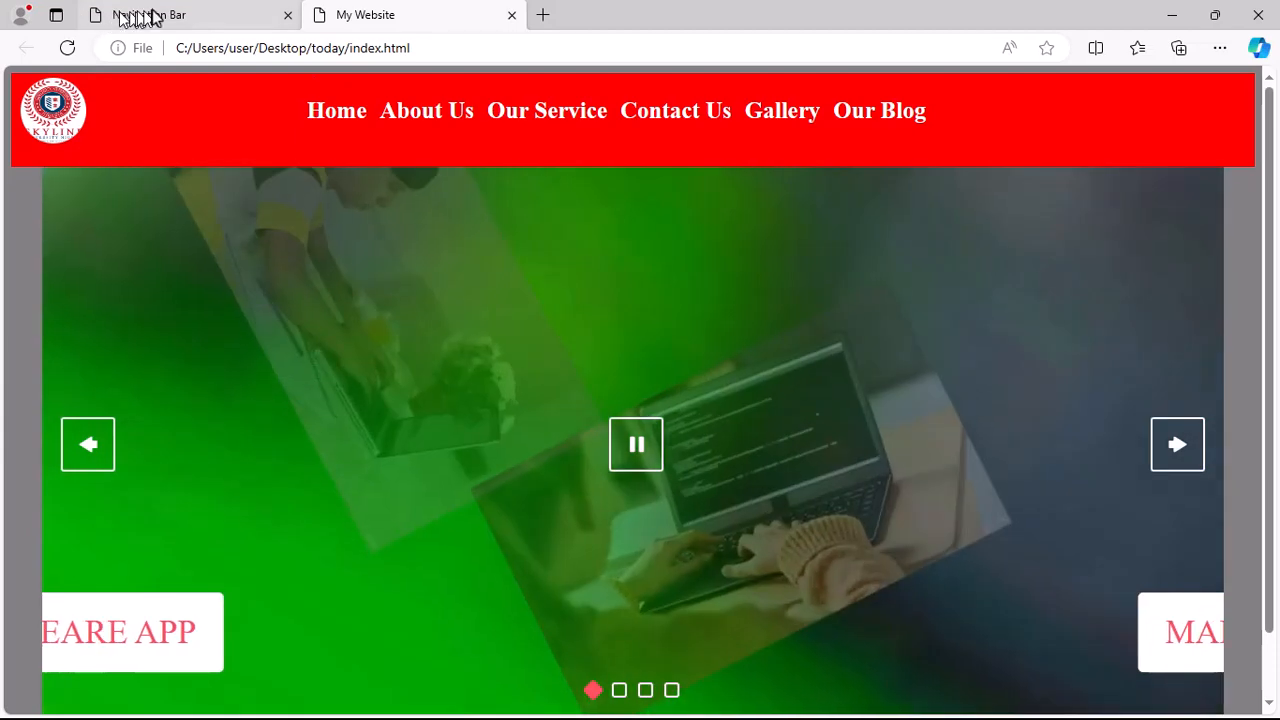
left_click(150, 14)
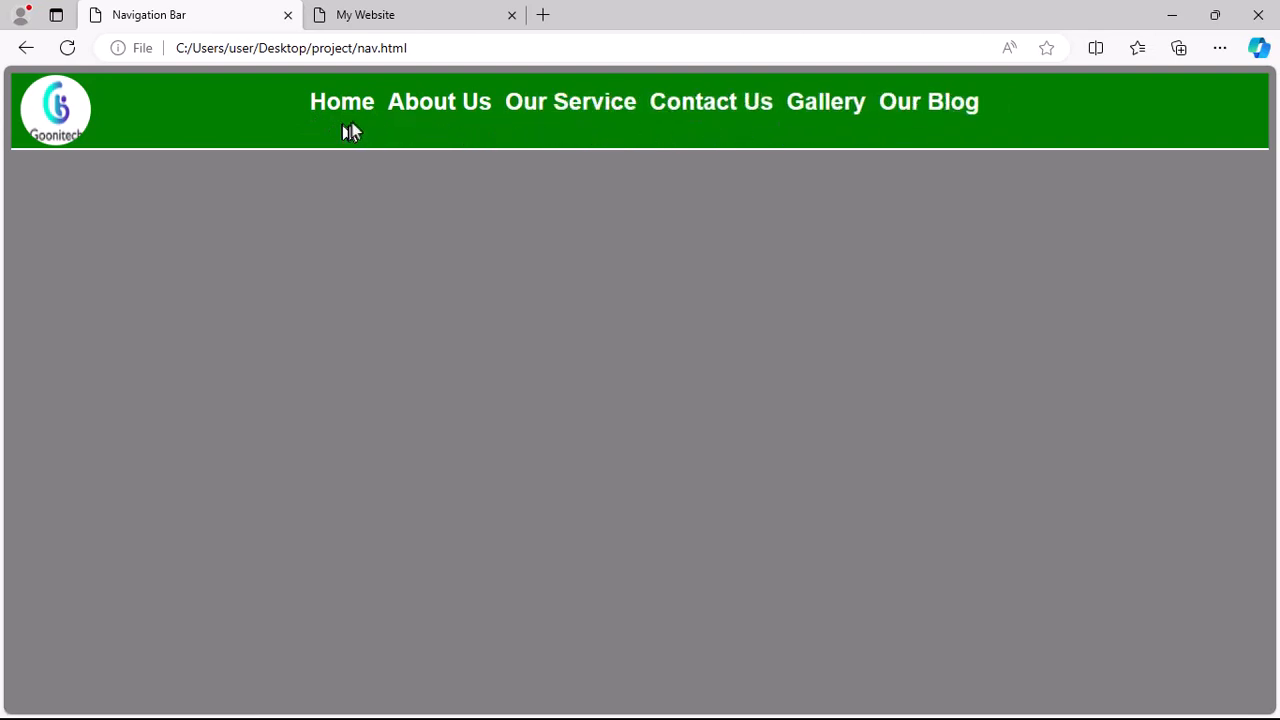
left_click(378, 20)
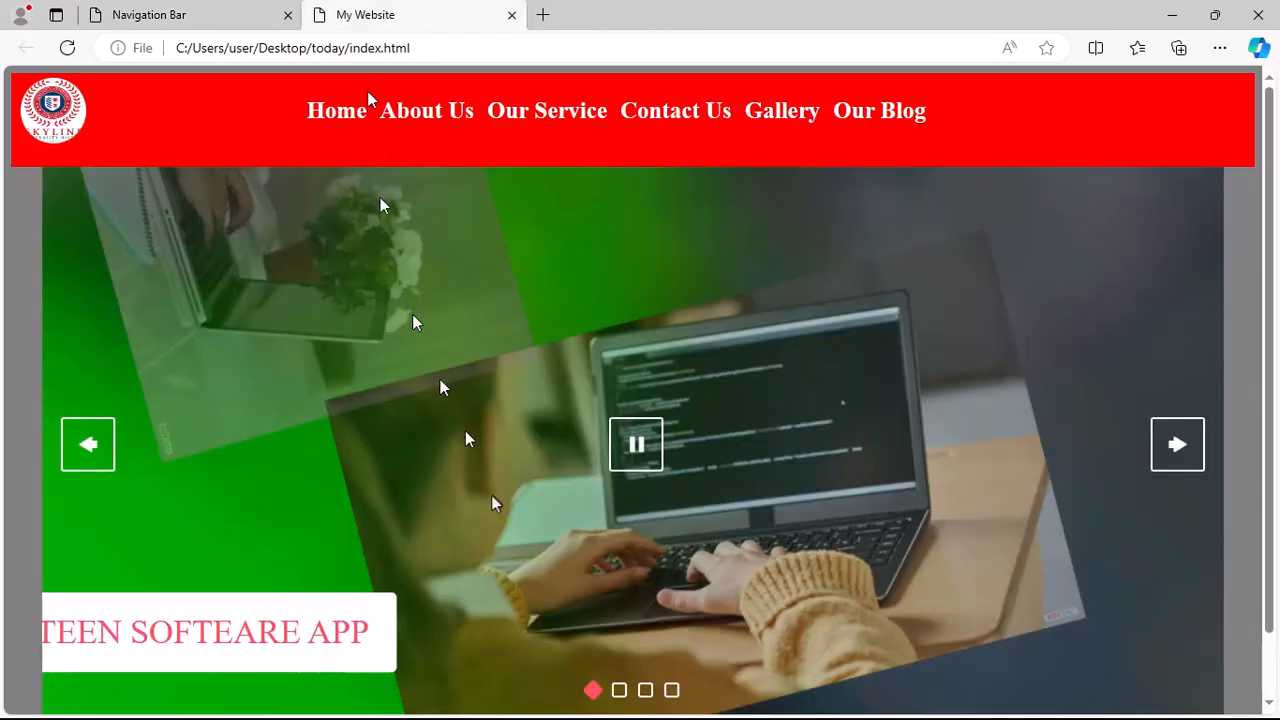
scroll(470, 450, "down", 3)
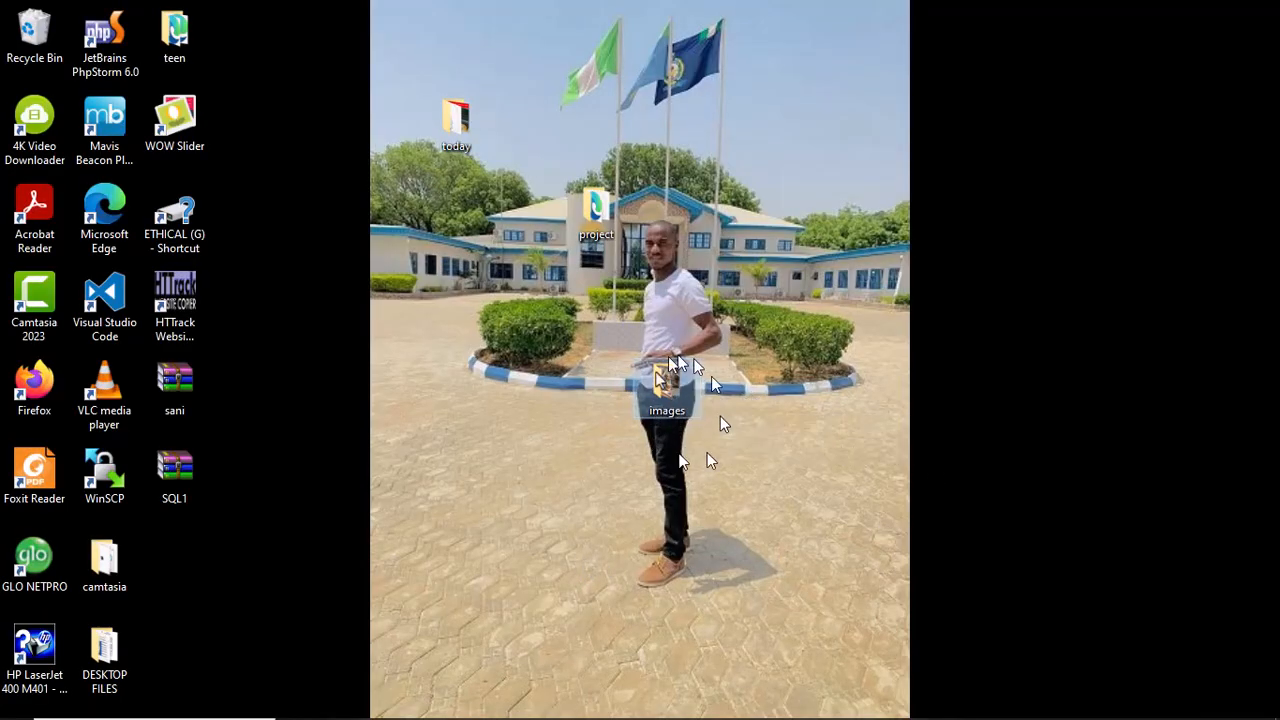
double_click(664, 383)
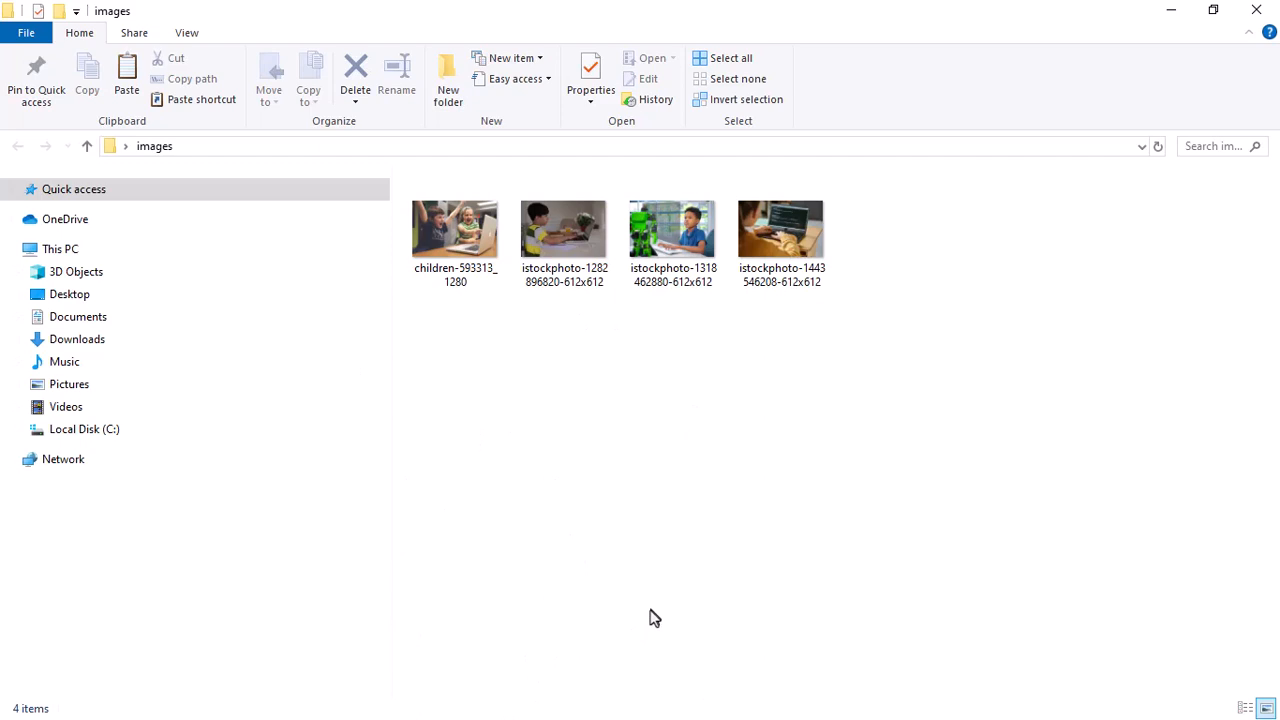
Launch Macromedia Fireworks 8, maximize its window and bring it to the front
key("super+s")
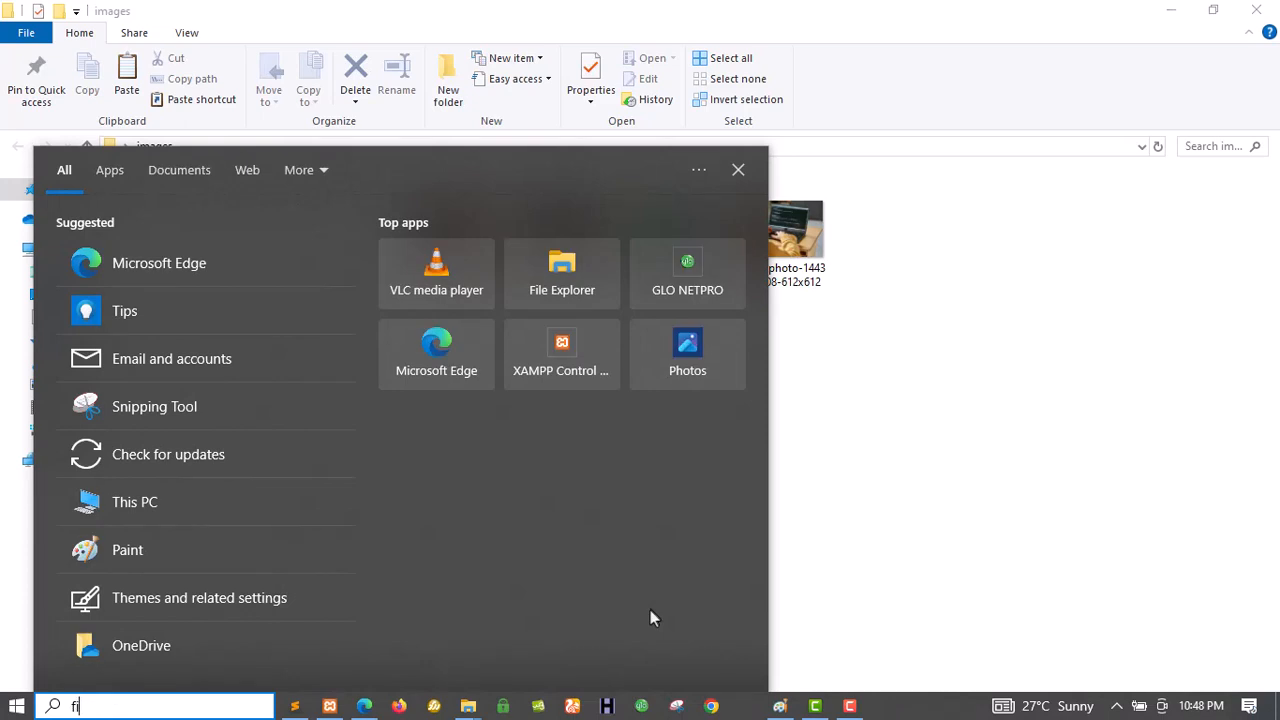
type("firew")
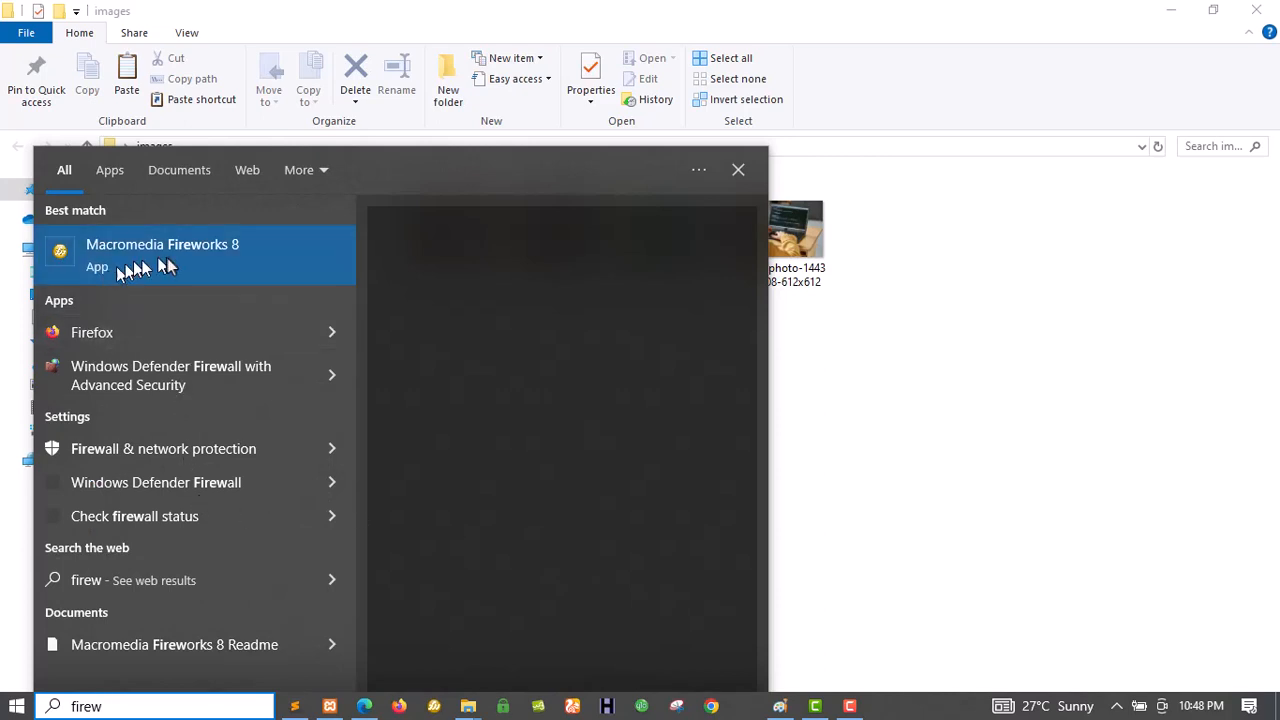
left_click(251, 256)
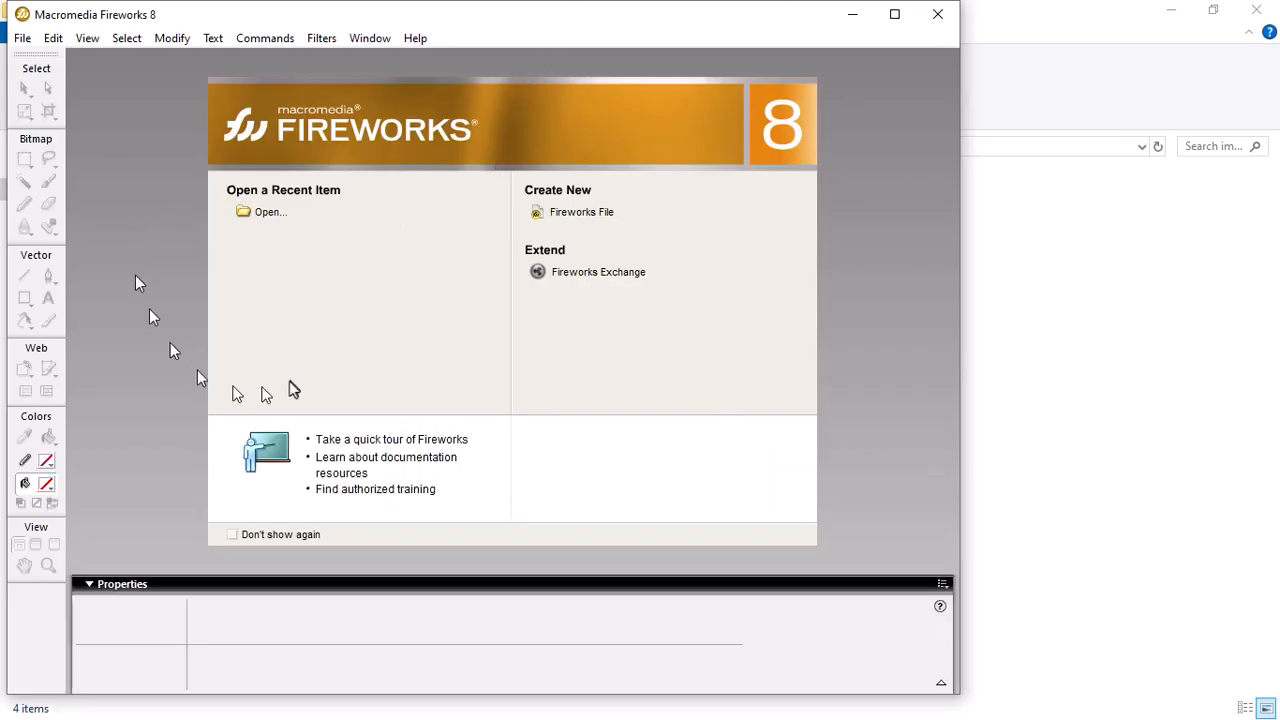
left_click(895, 14)
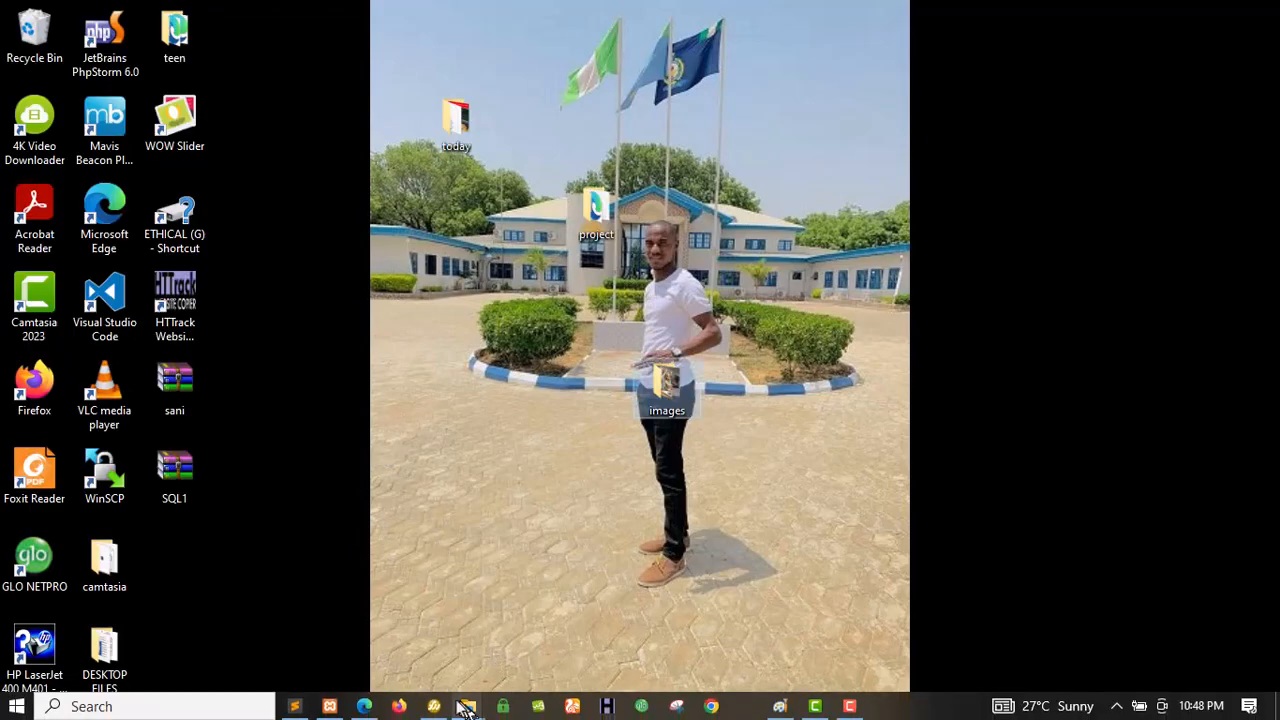
left_click(364, 706)
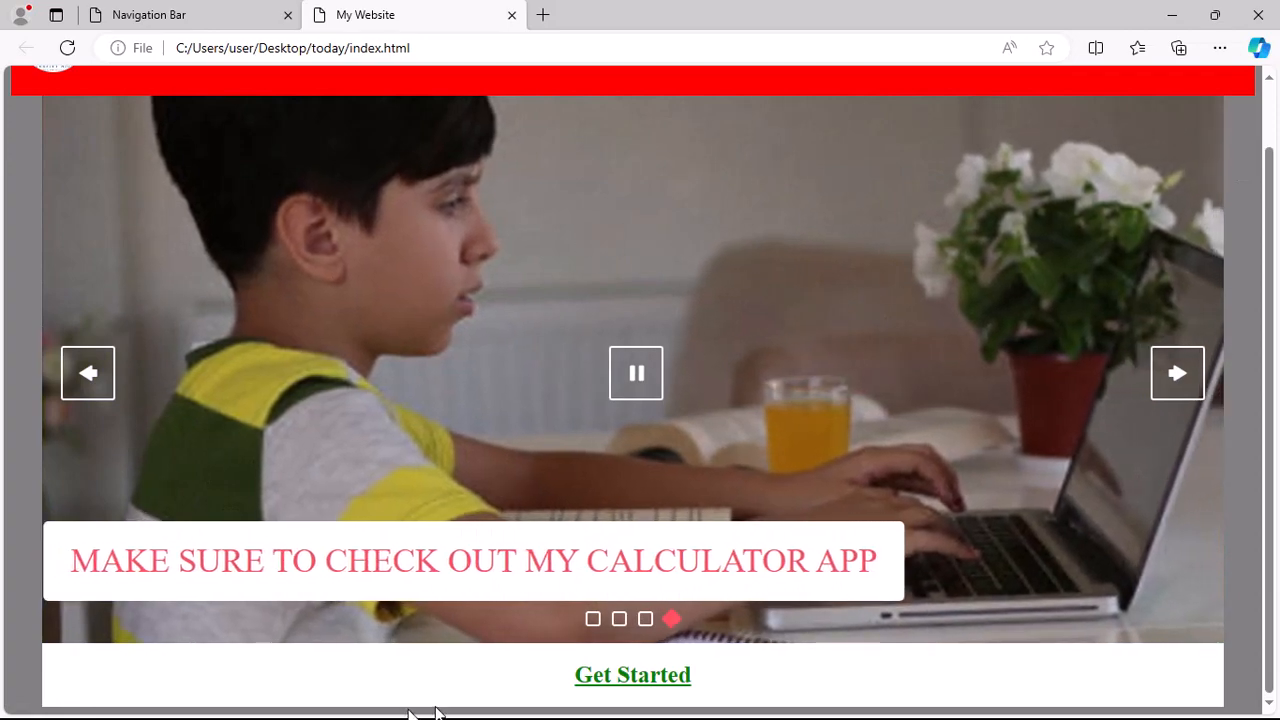
key("super+d")
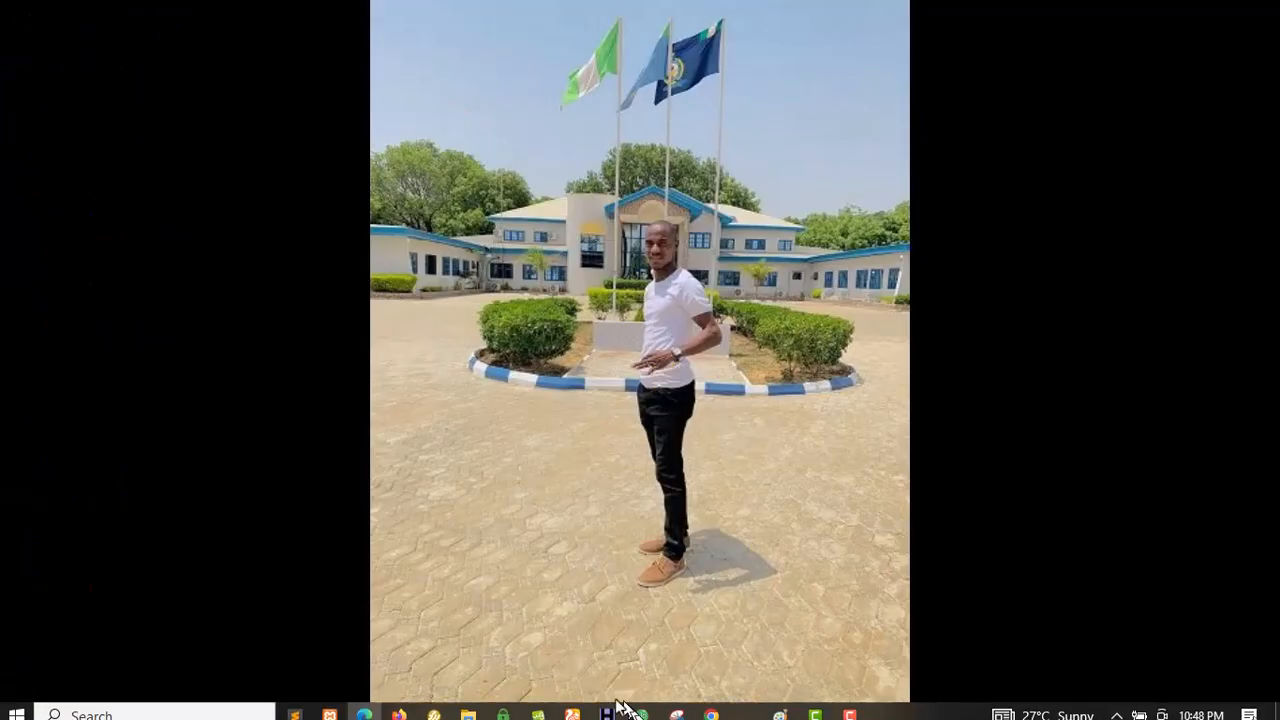
left_click(435, 706)
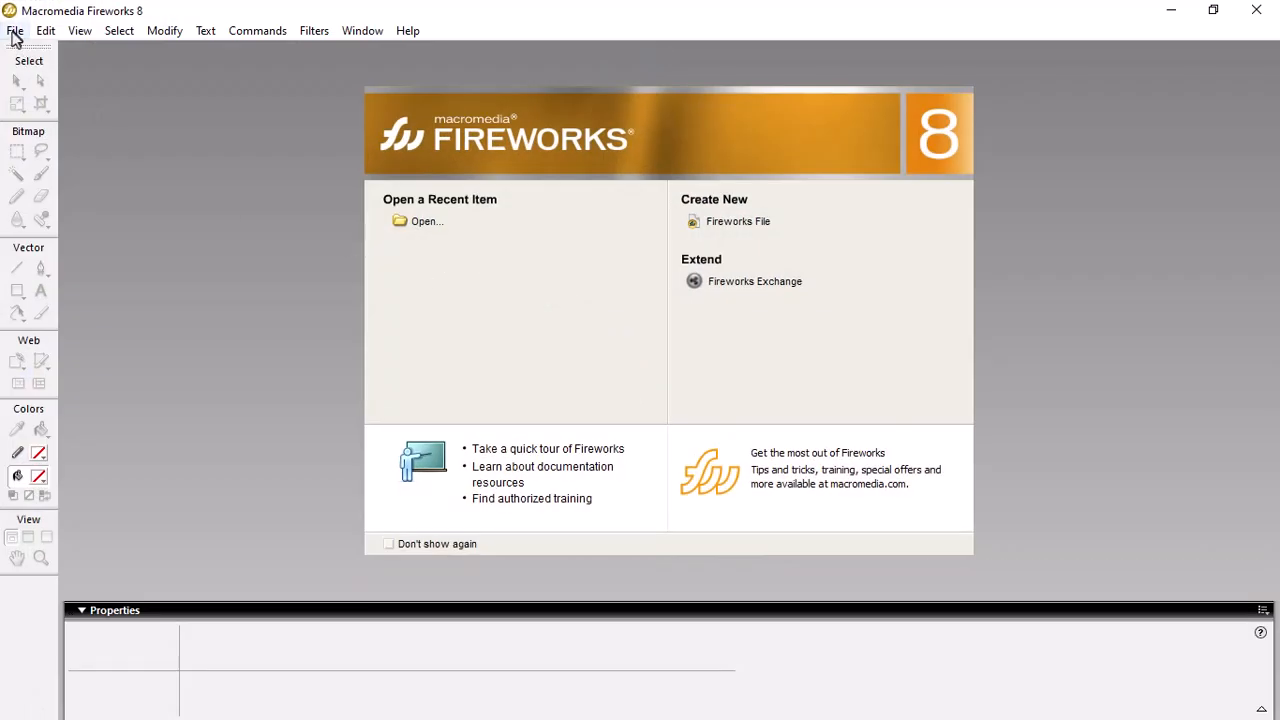
Create a new 1024 × 600 pixel document at 72 pixels/inch with a white canvas
left_click(14, 31)
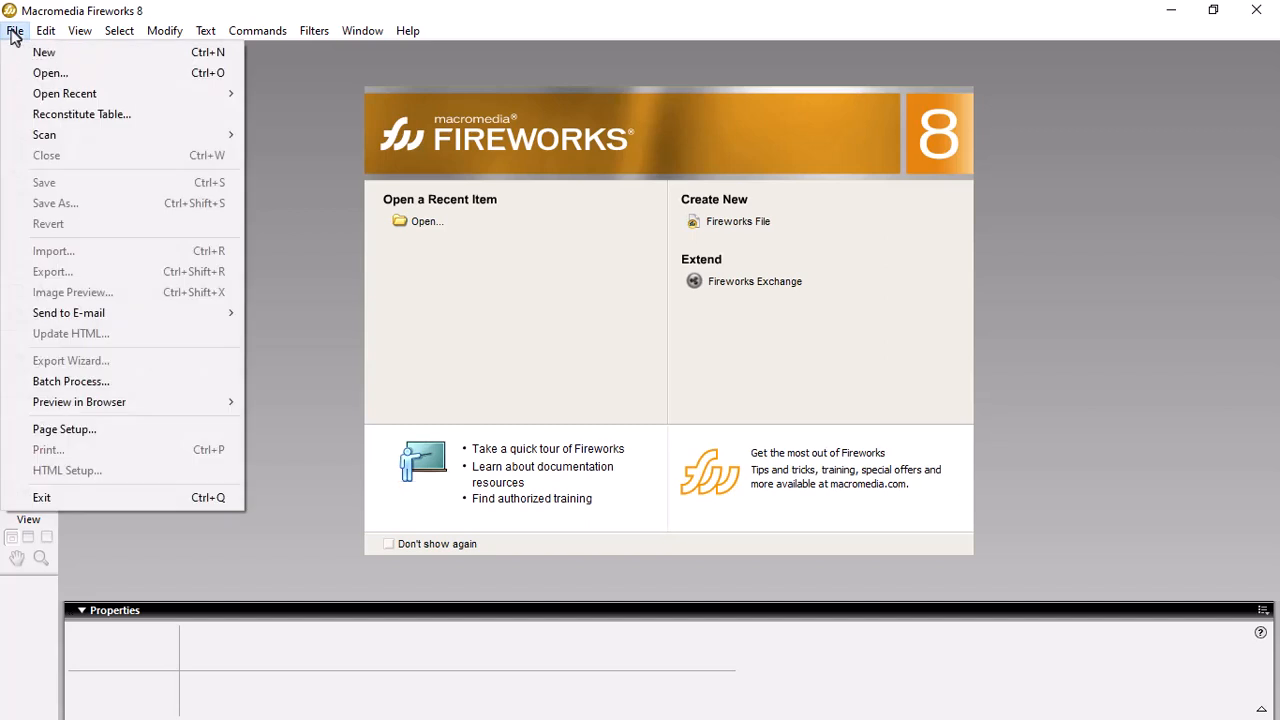
left_click(68, 58)
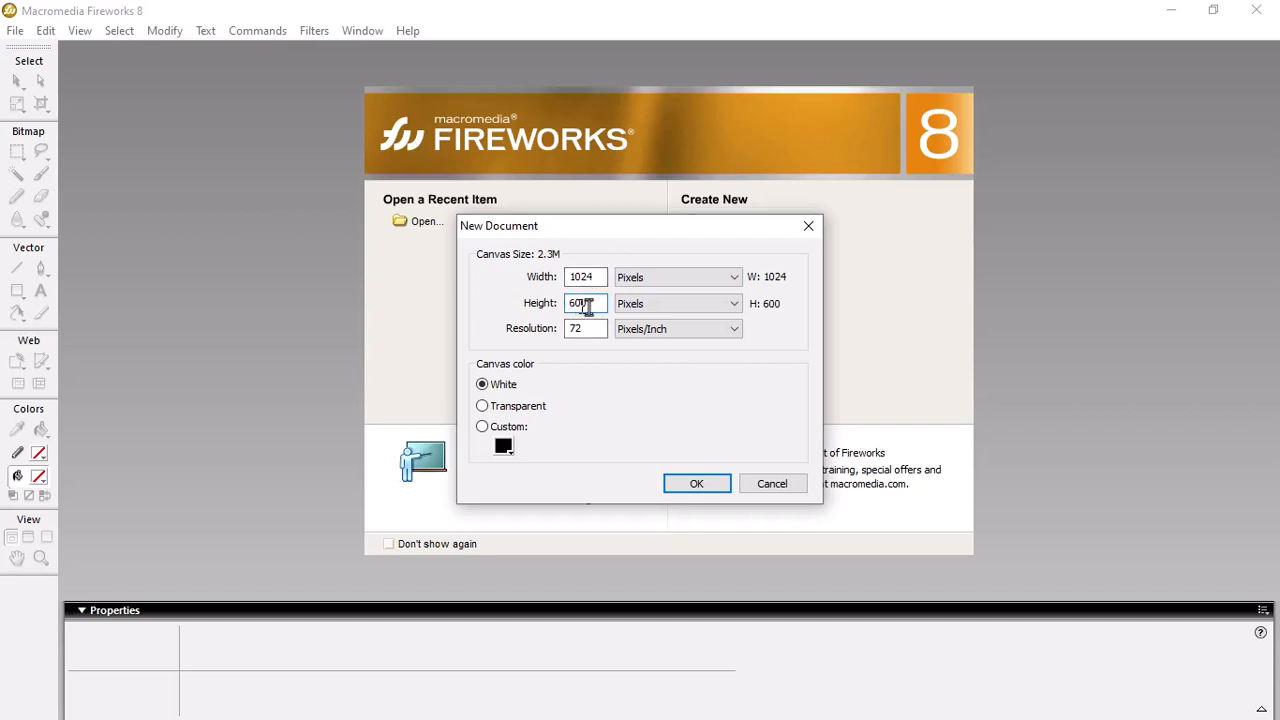
left_click(690, 484)
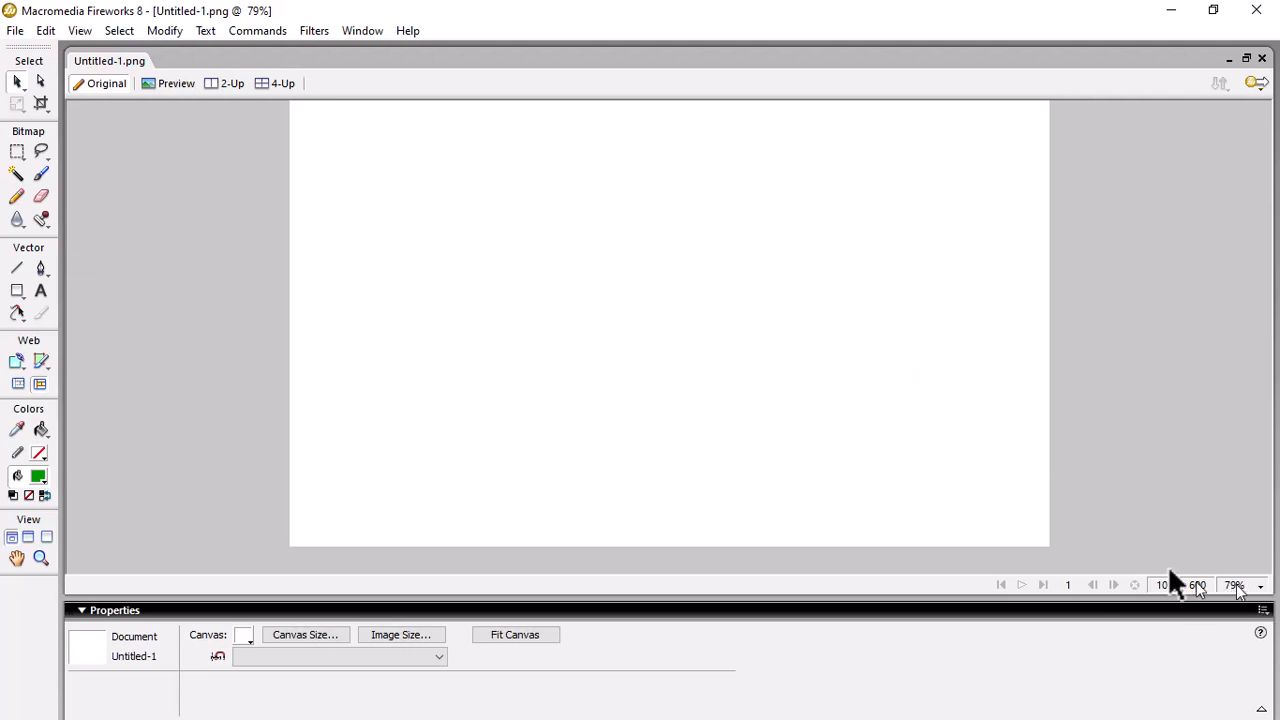
key("ctrl+equal")
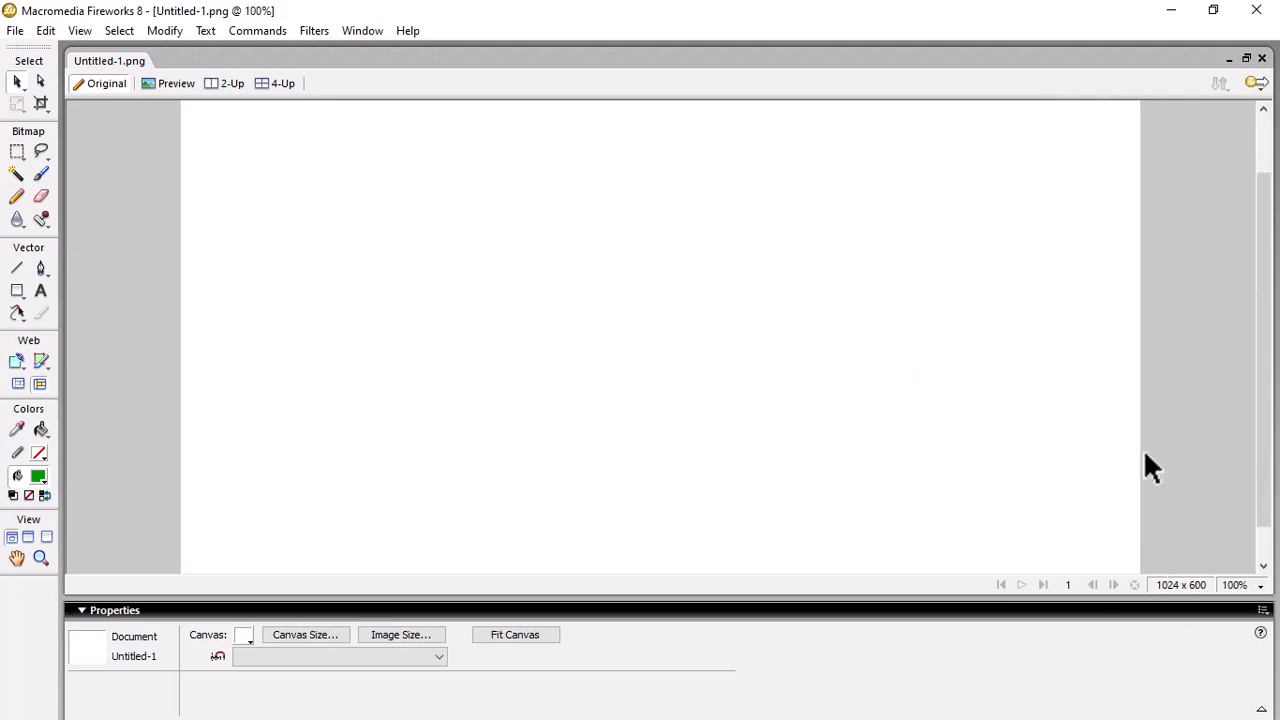
key("ctrl+minus")
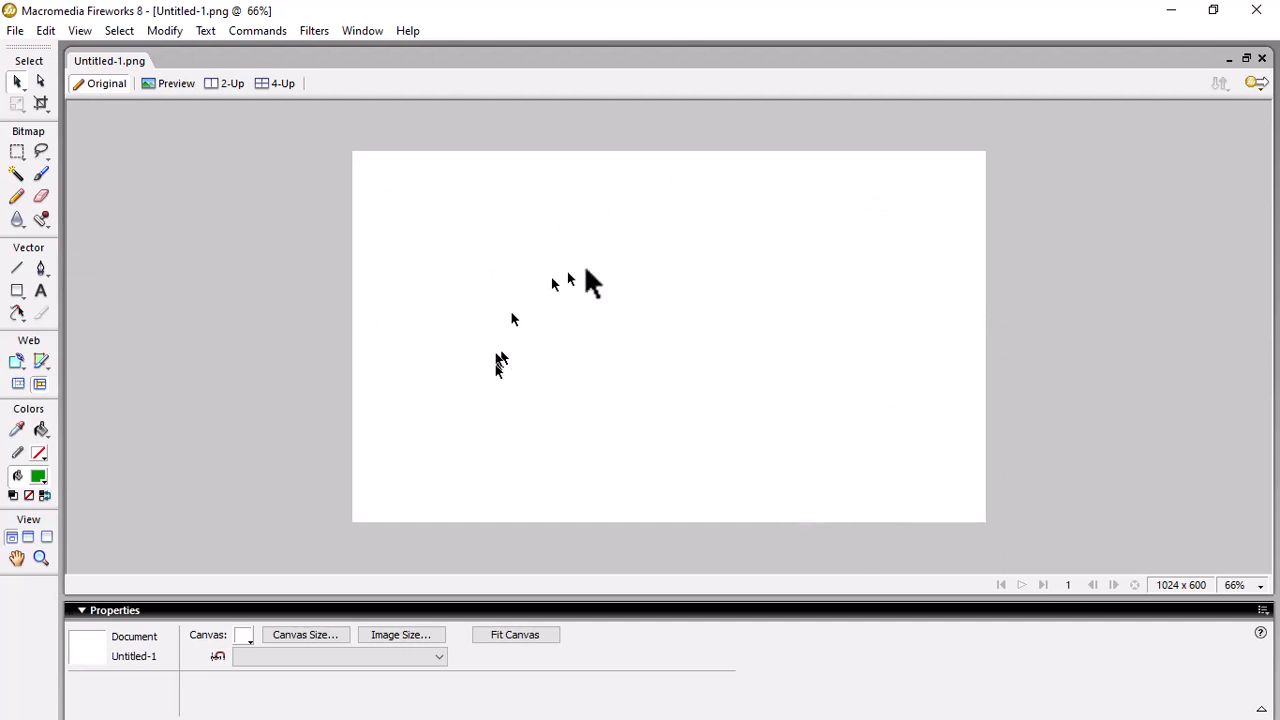
left_click(18, 32)
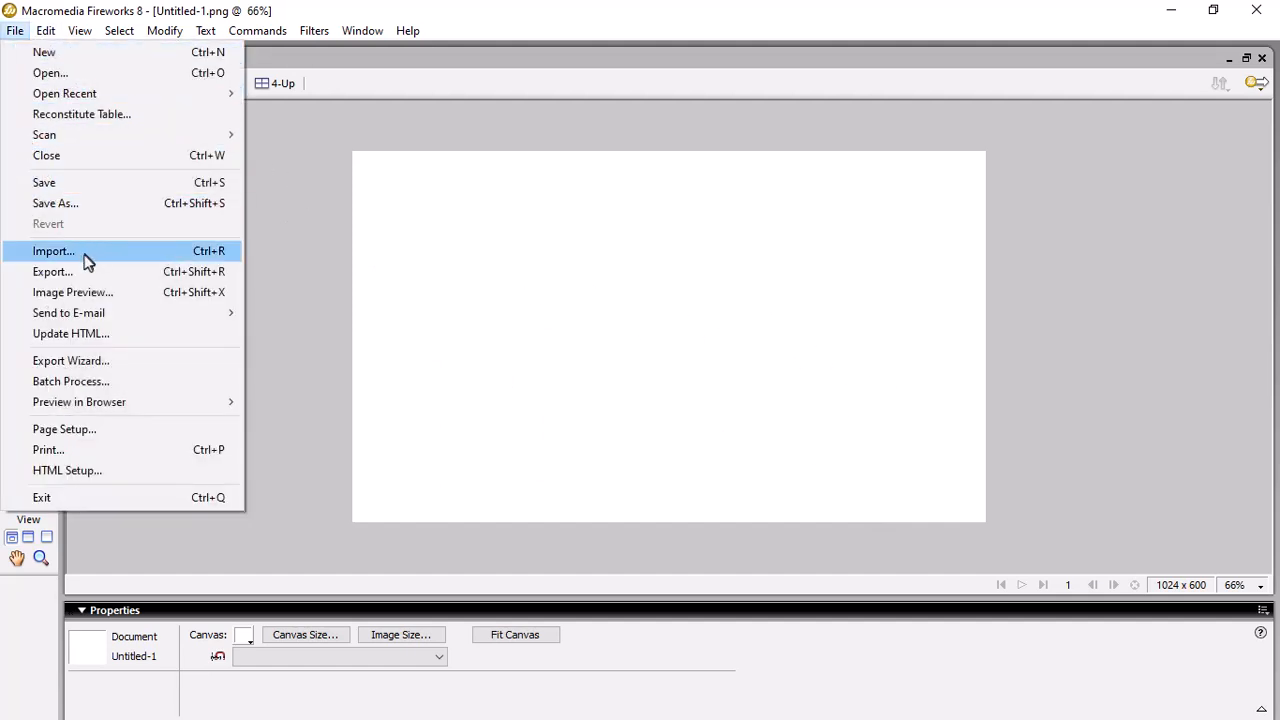
left_click(86, 260)
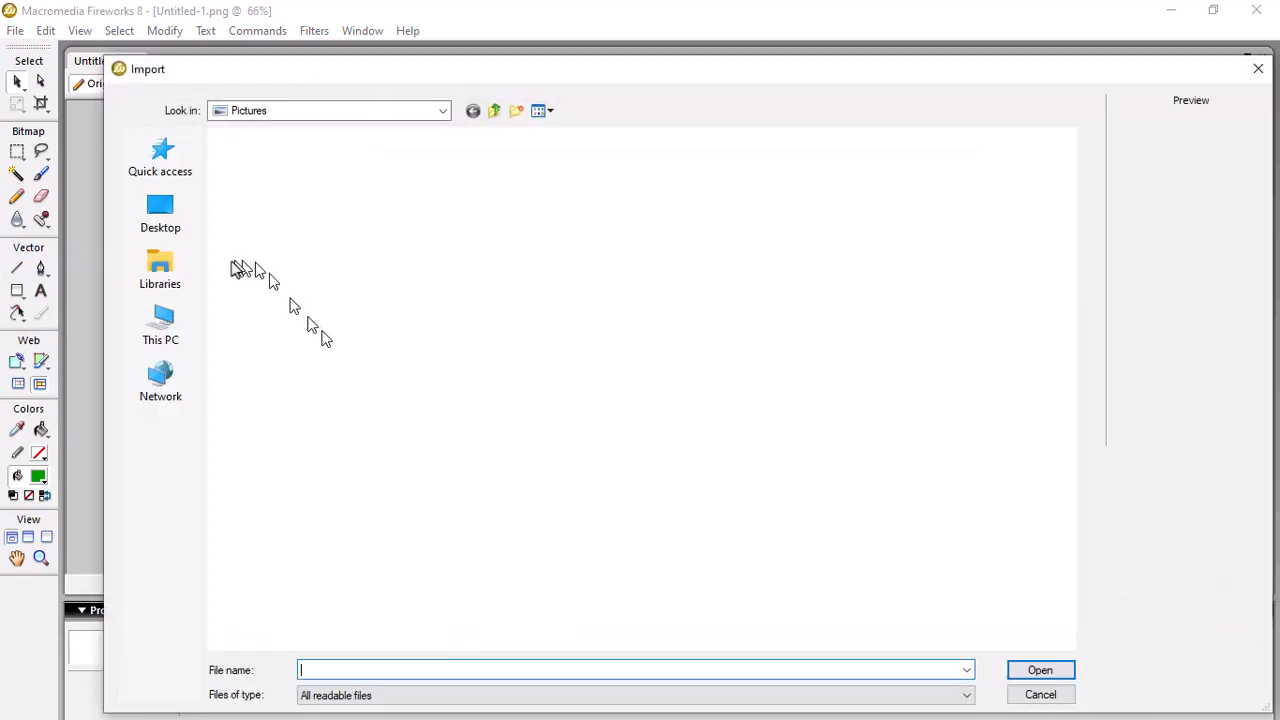
left_click(158, 225)
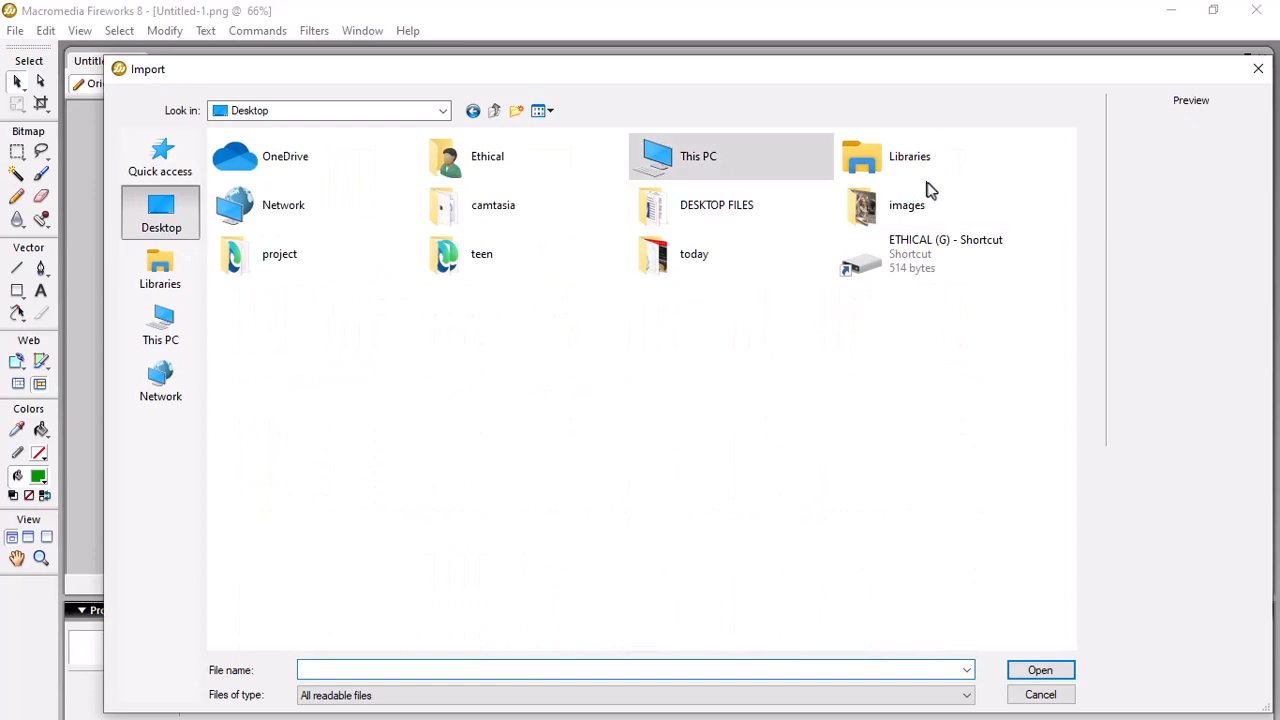
double_click(925, 212)
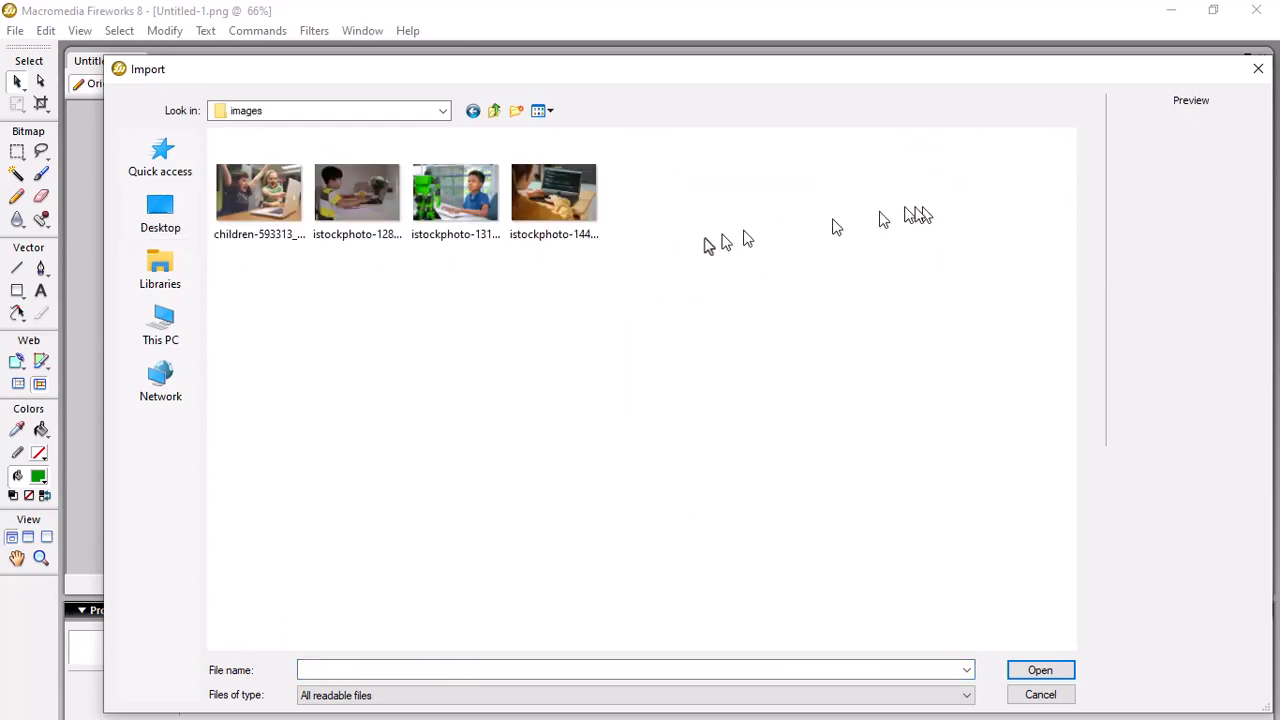
left_click(546, 208)
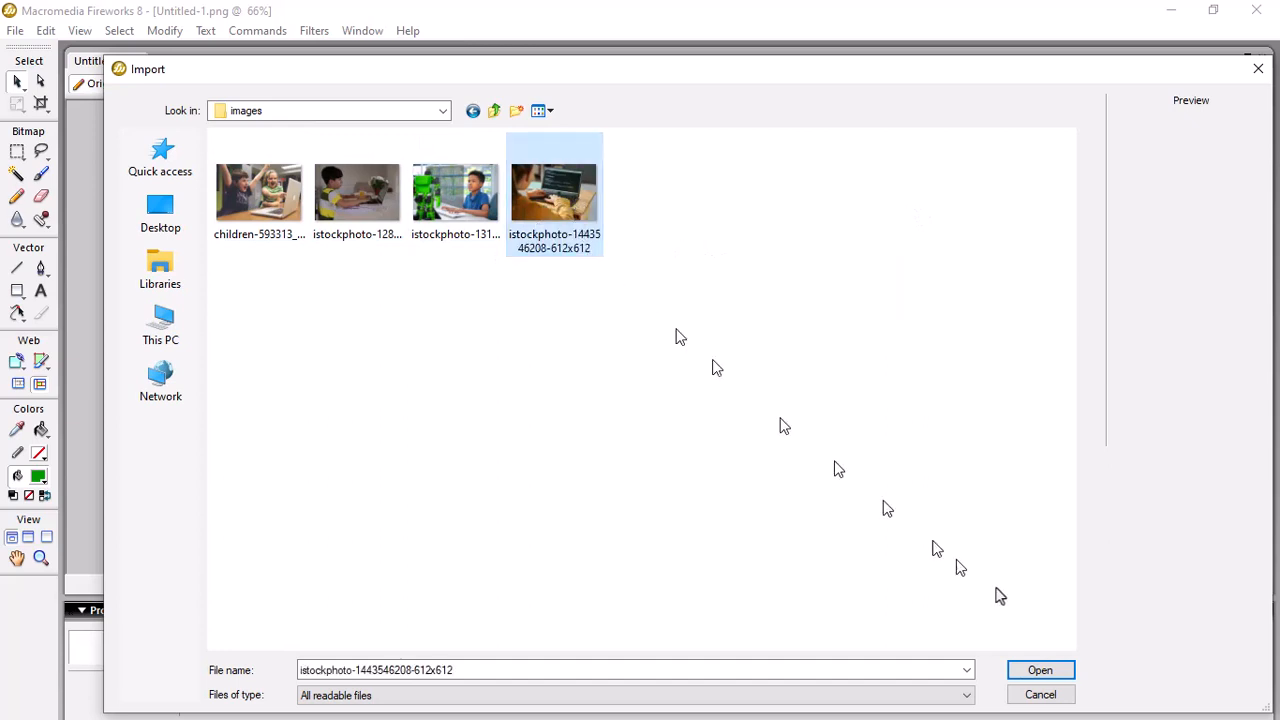
left_click(1052, 673)
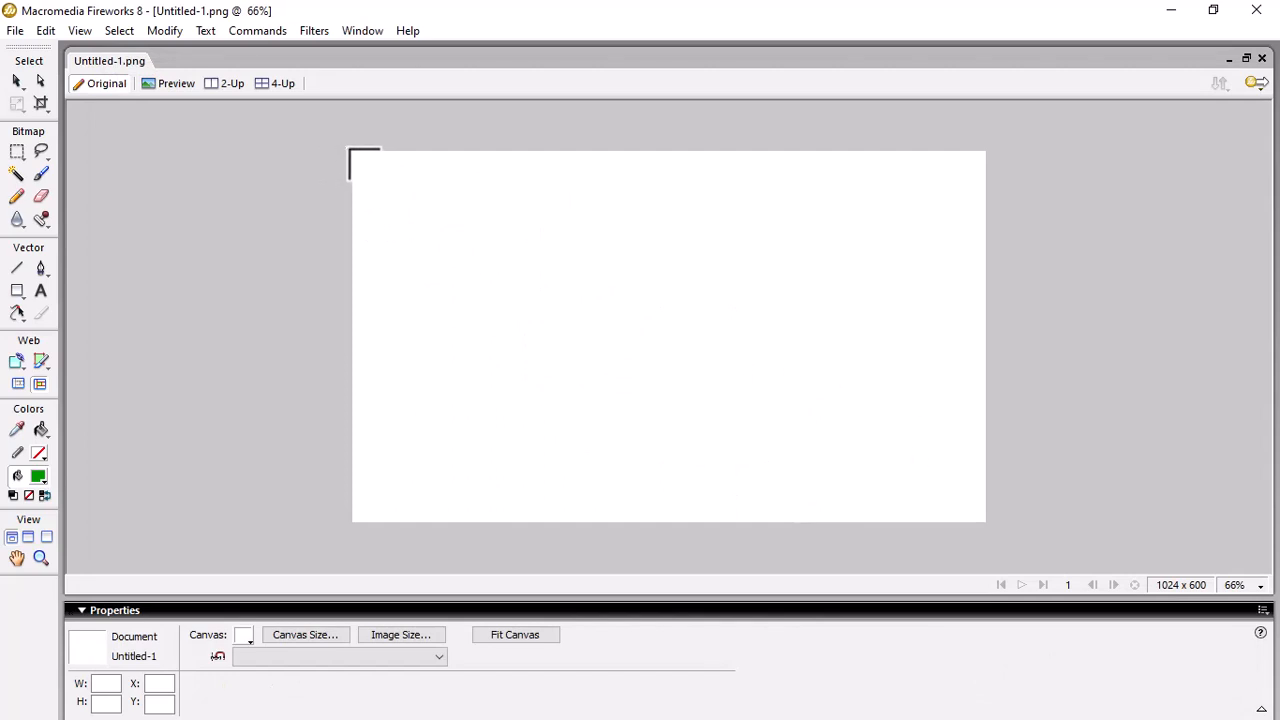
Place the picture over the canvas at about 1056 × 704 pixels and shift it to about X -15, Y -27 so it overhangs every edge
left_click_drag(354, 152, 1006, 403)
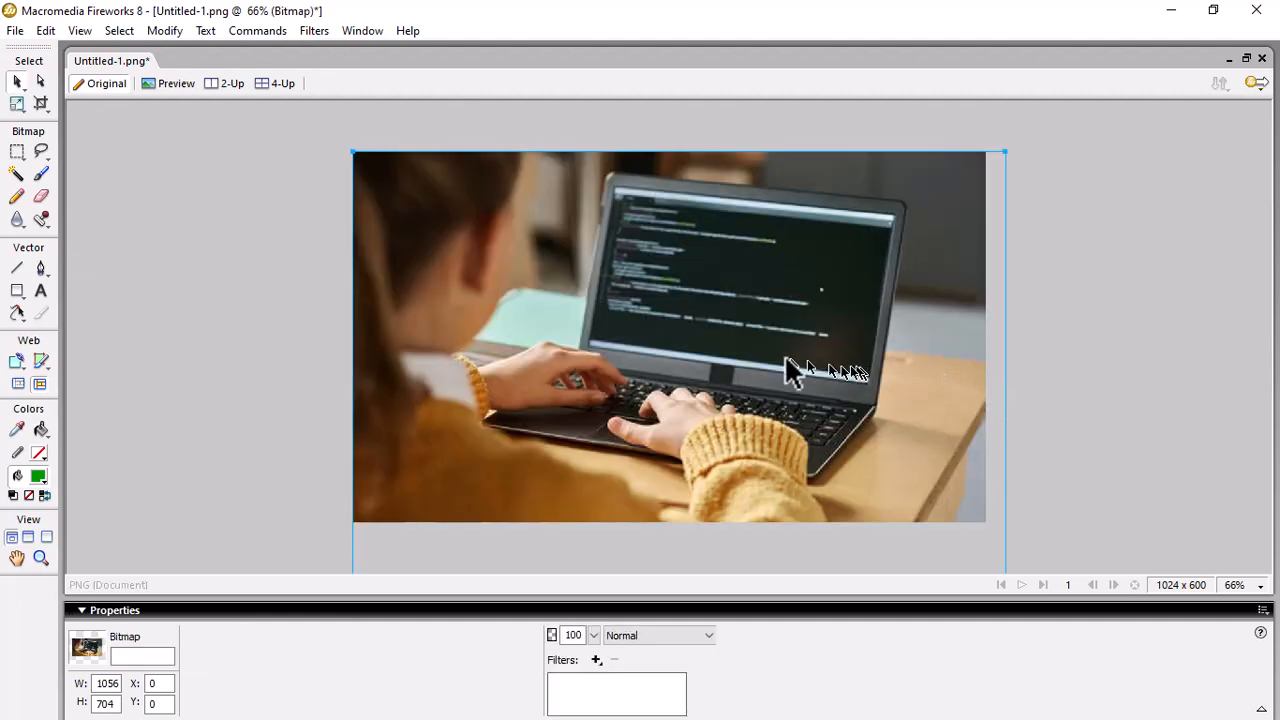
left_click_drag(708, 345, 688, 349)
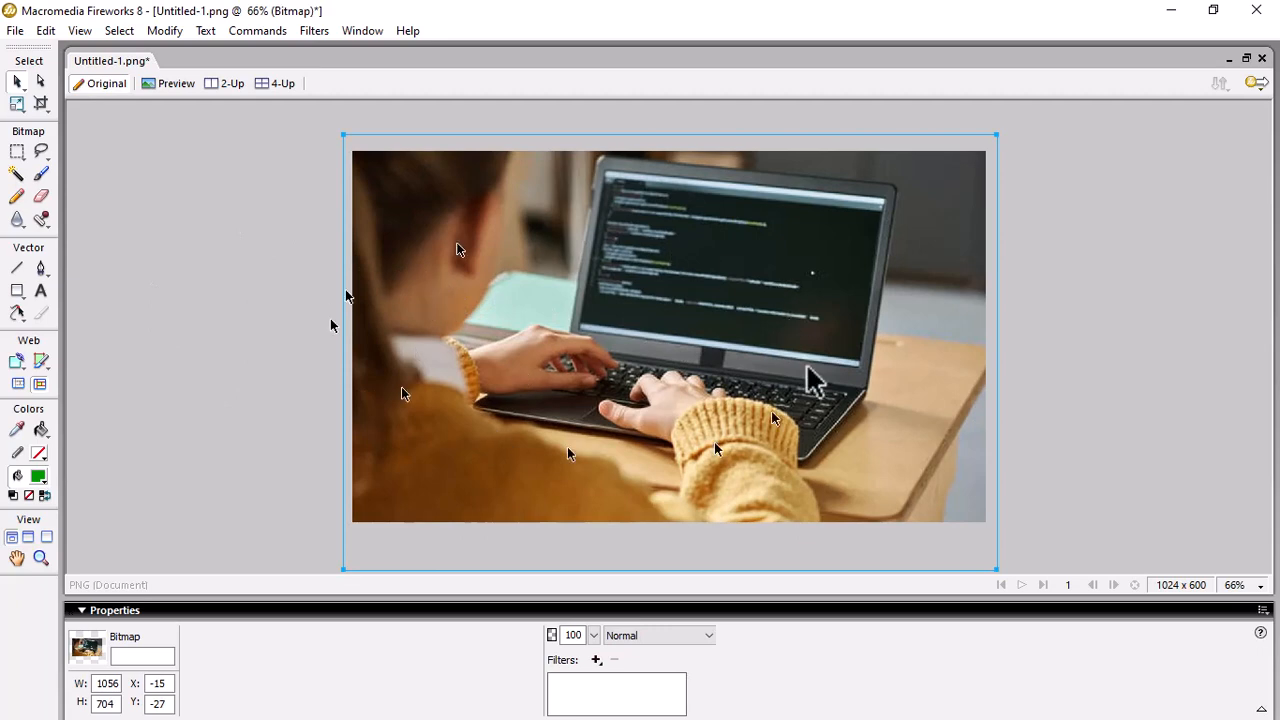
left_click(1136, 296)
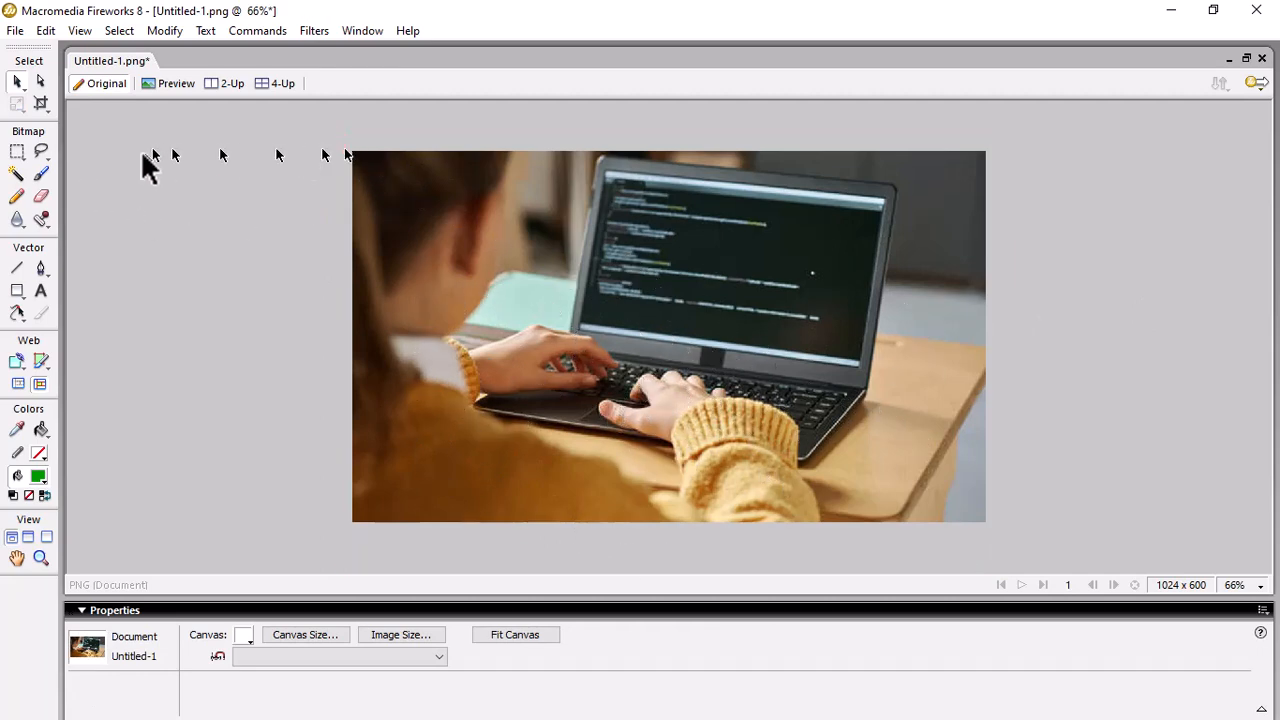
Open the export image preview for the banner and keep PNG 32 as the format
left_click(14, 32)
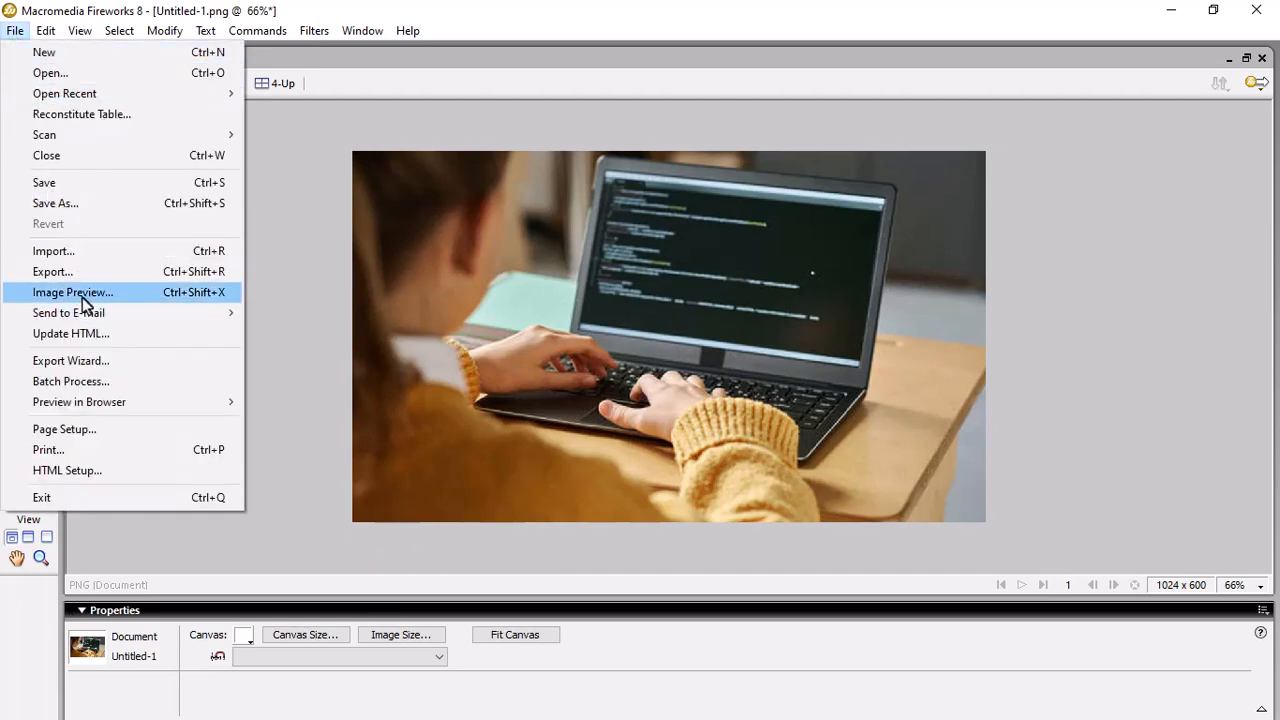
left_click(83, 297)
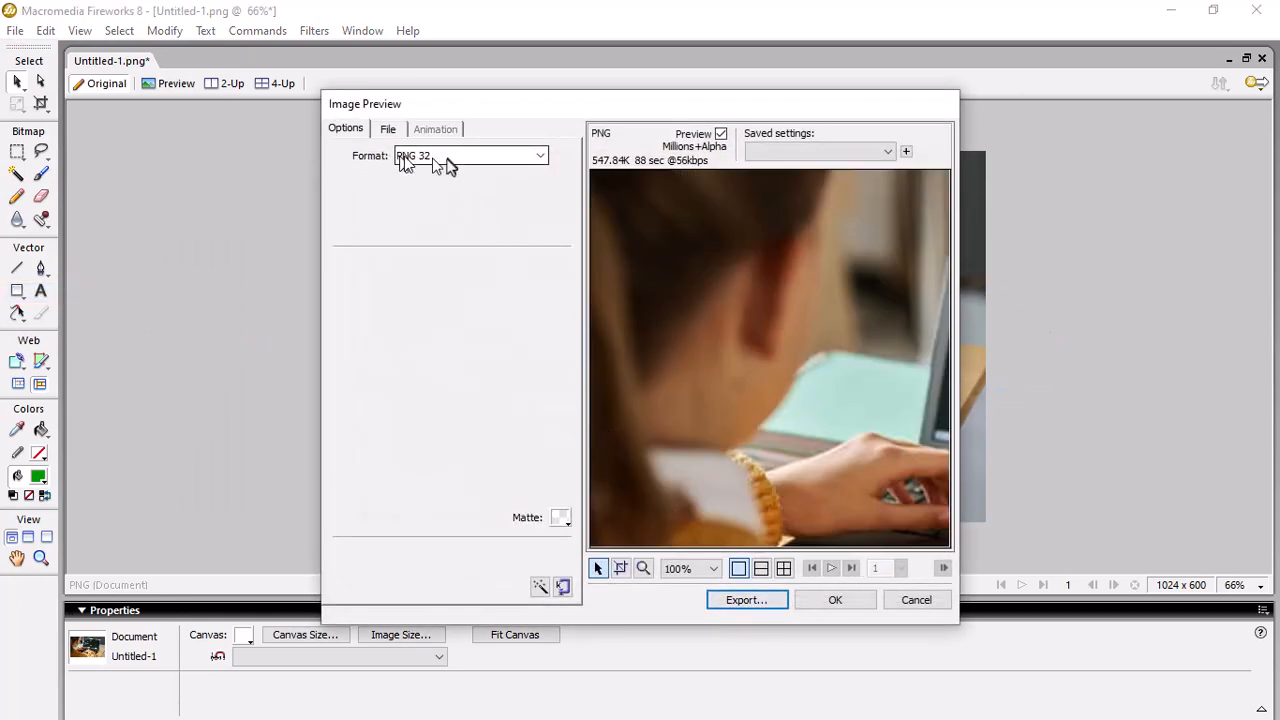
left_click(509, 162)
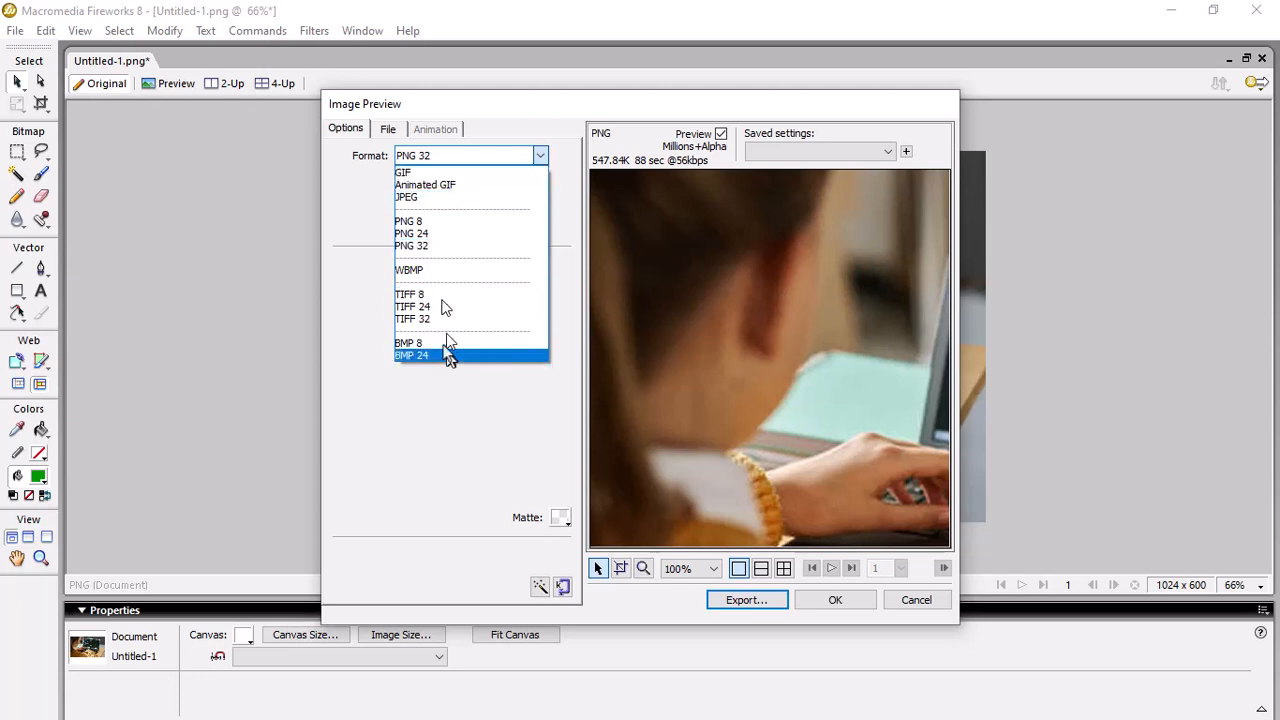
left_click(445, 160)
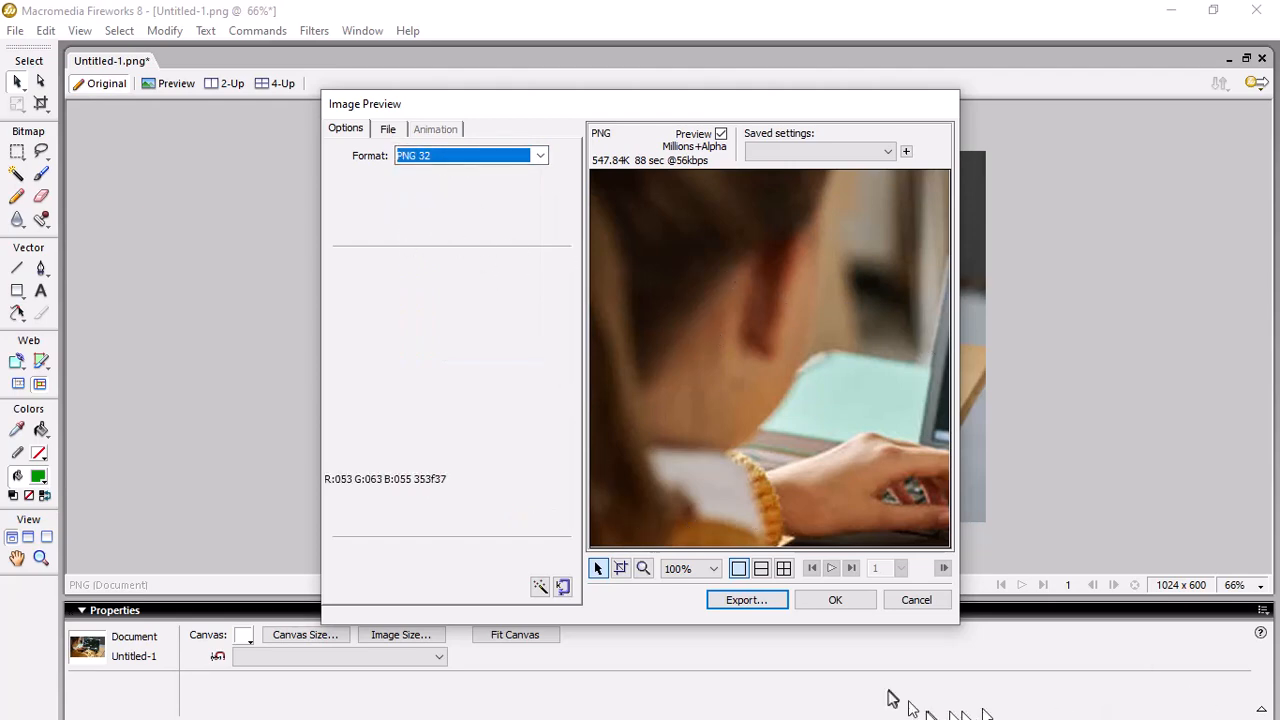
Export the banner as slider1 into the images folder on the Desktop, as images only
left_click(748, 604)
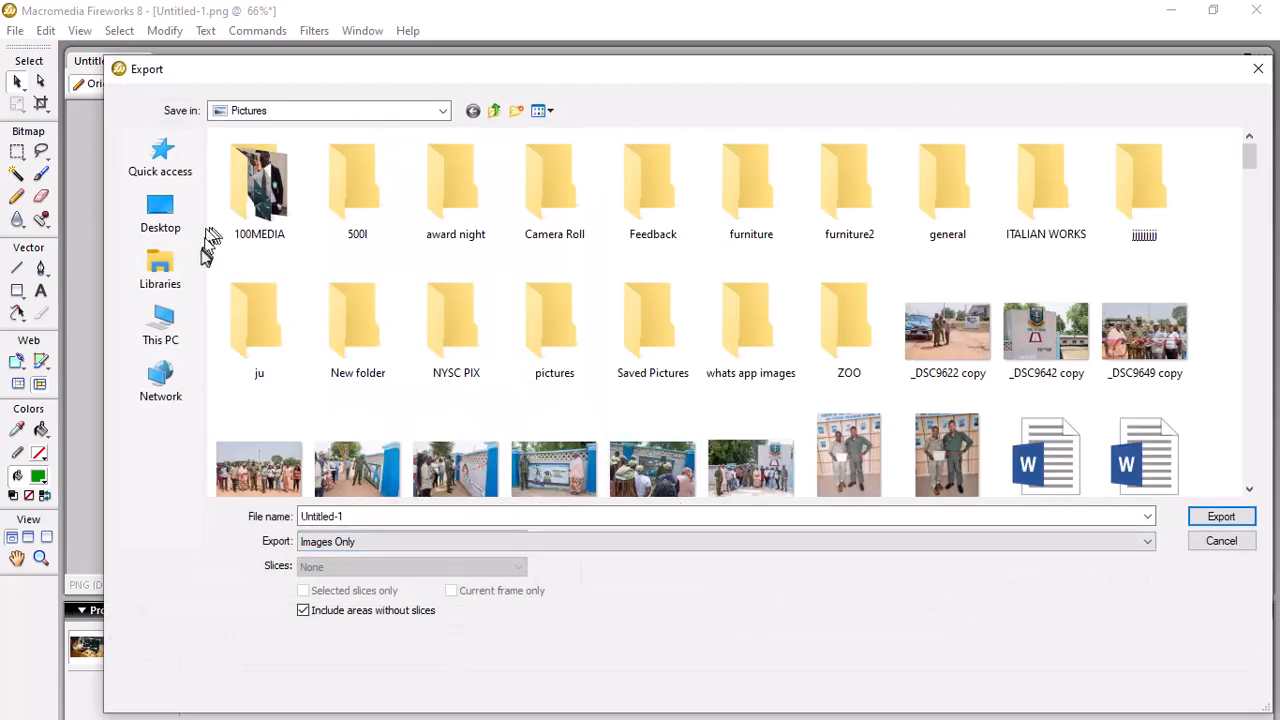
left_click(170, 220)
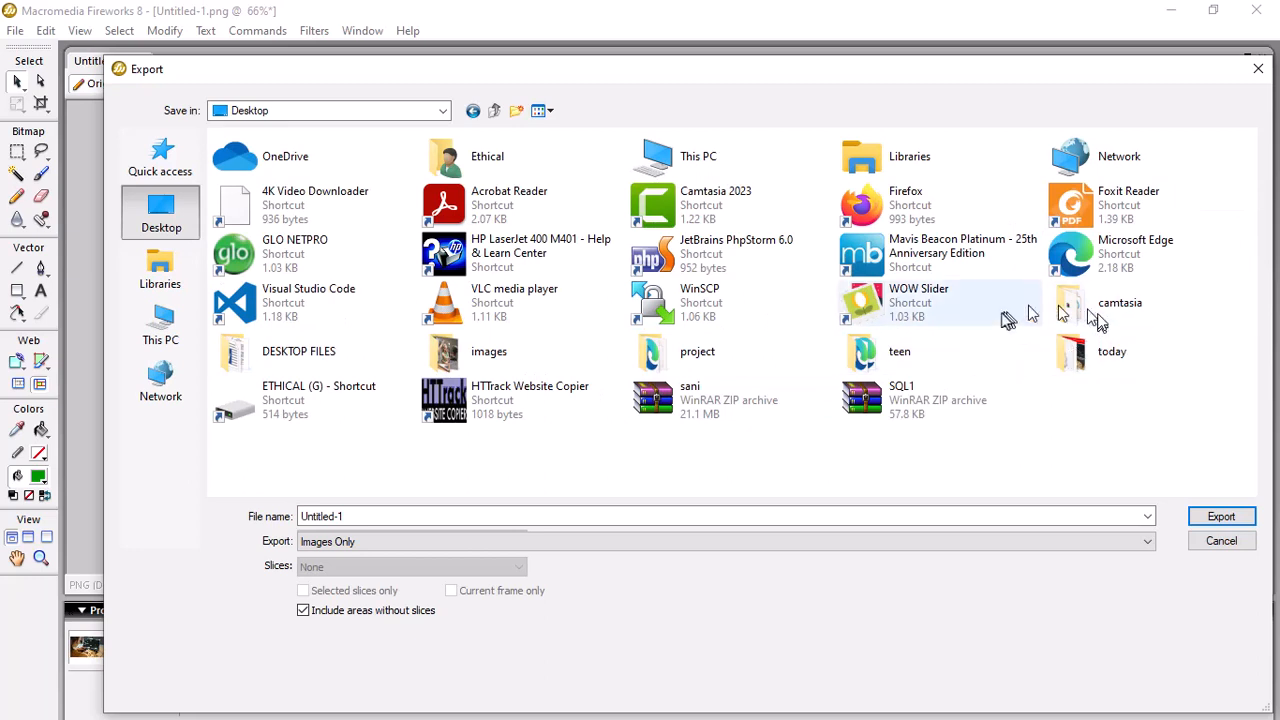
left_click(497, 366)
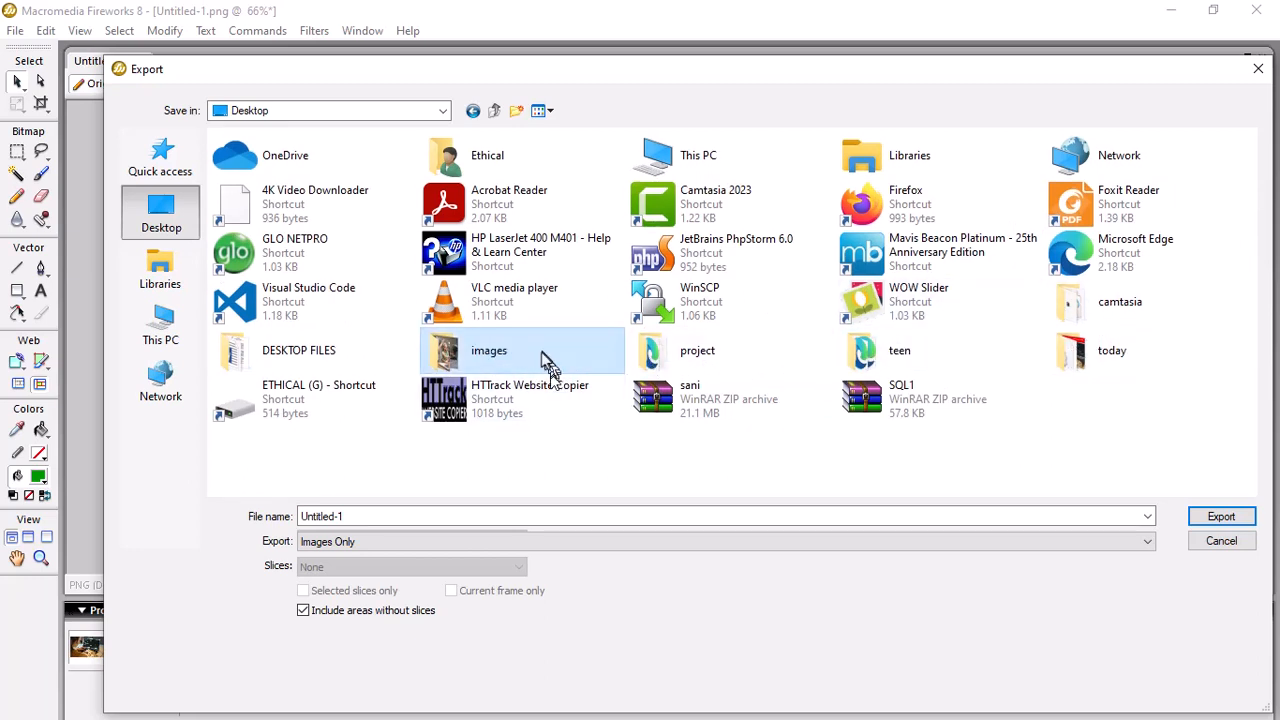
double_click(468, 360)
left_click(420, 515)
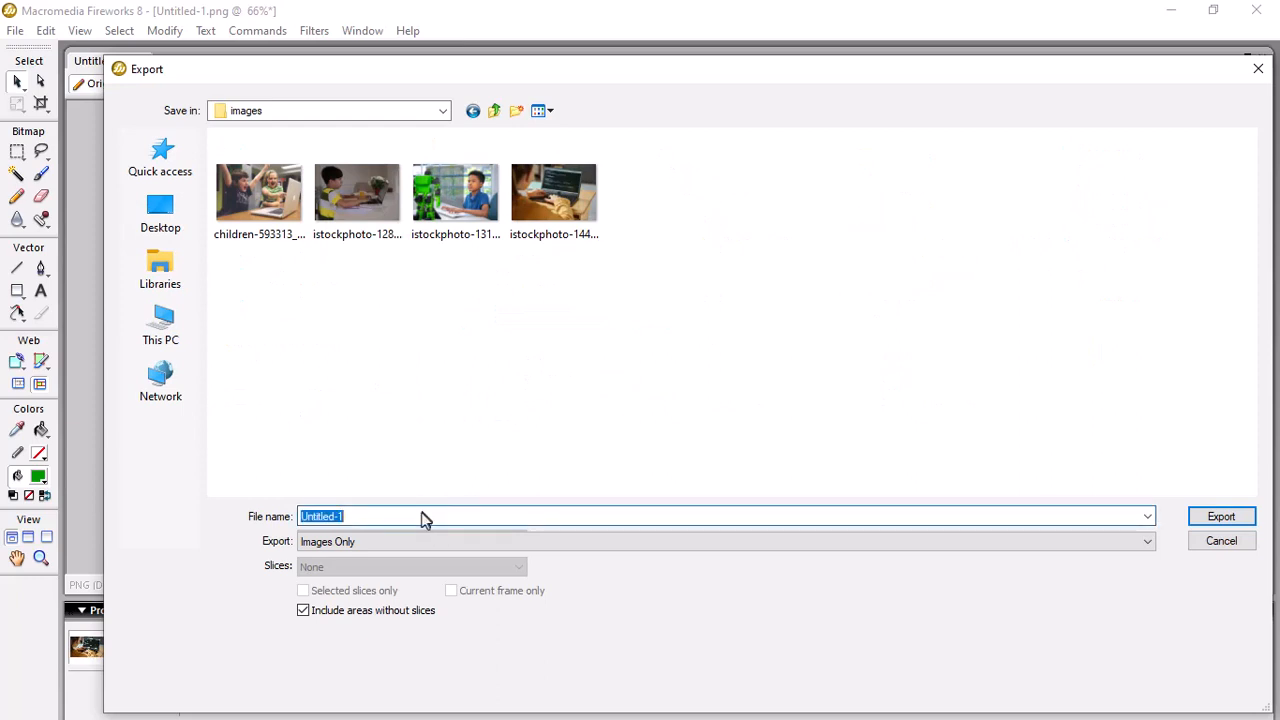
type("slider1")
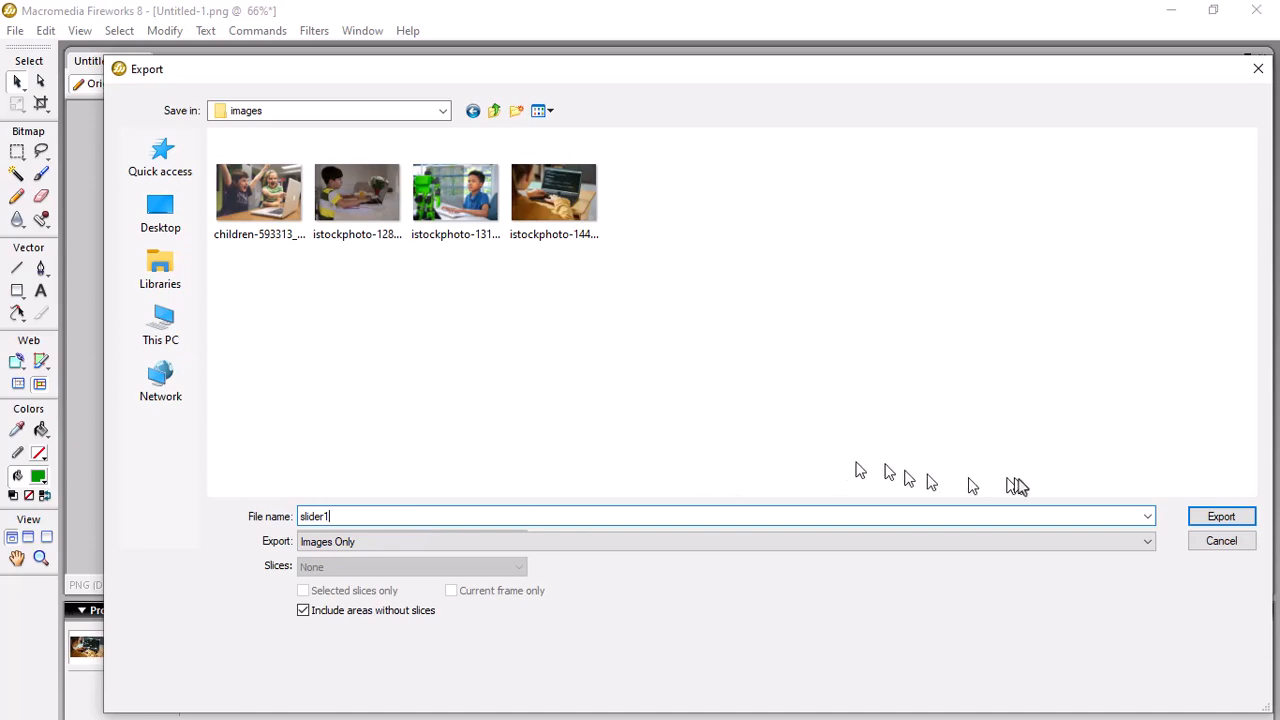
left_click(1216, 516)
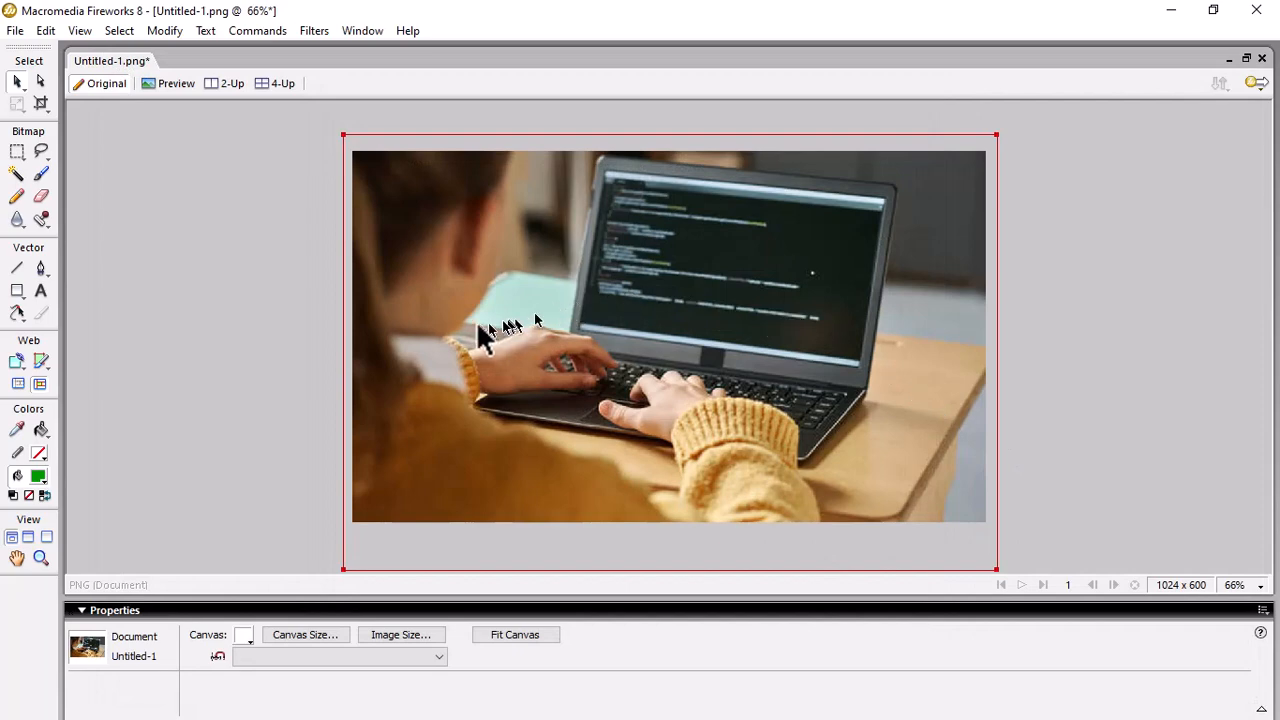
Delete the coding laptop picture from the canvas and import the picture of the boy with the green robot from the images folder
left_click(366, 184)
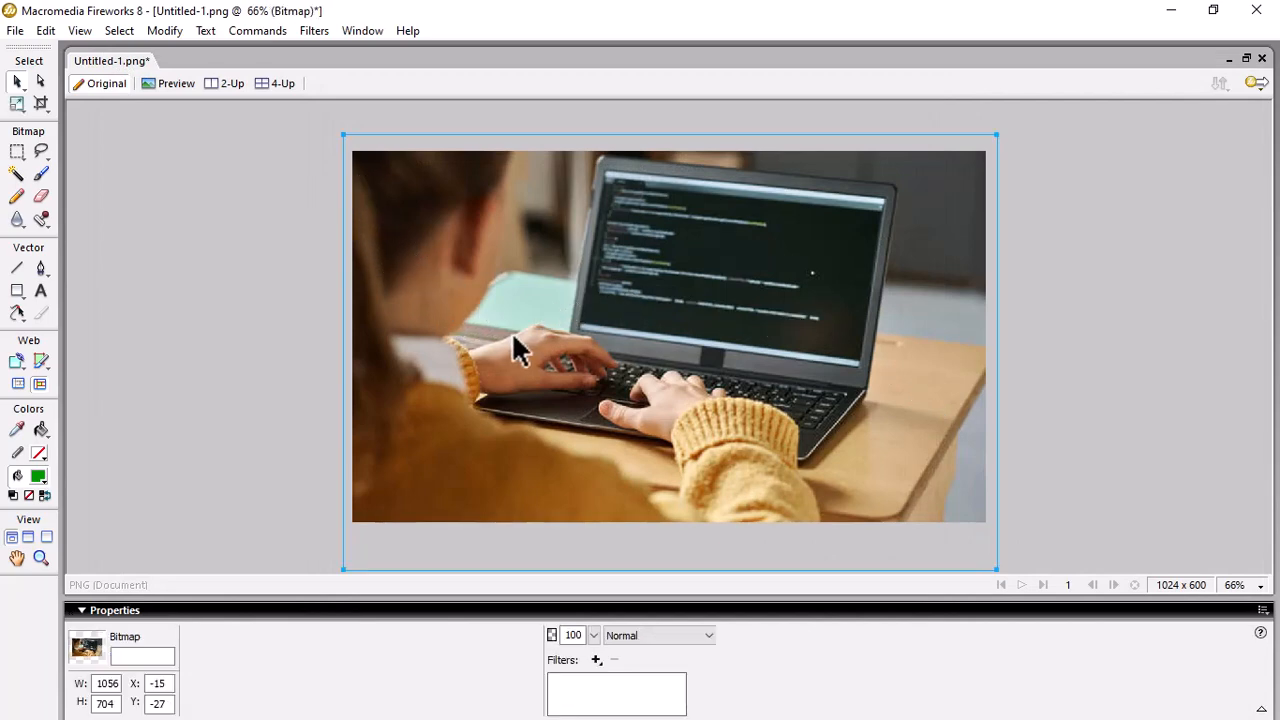
key("Delete")
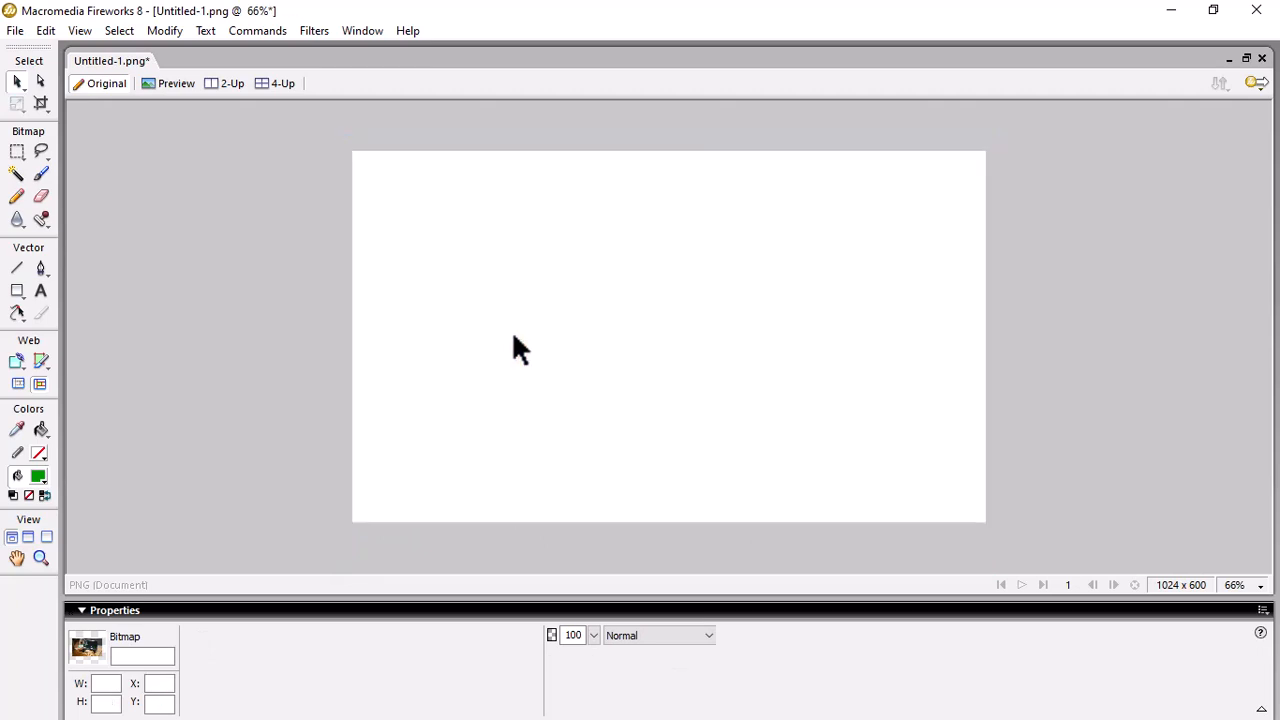
left_click(15, 31)
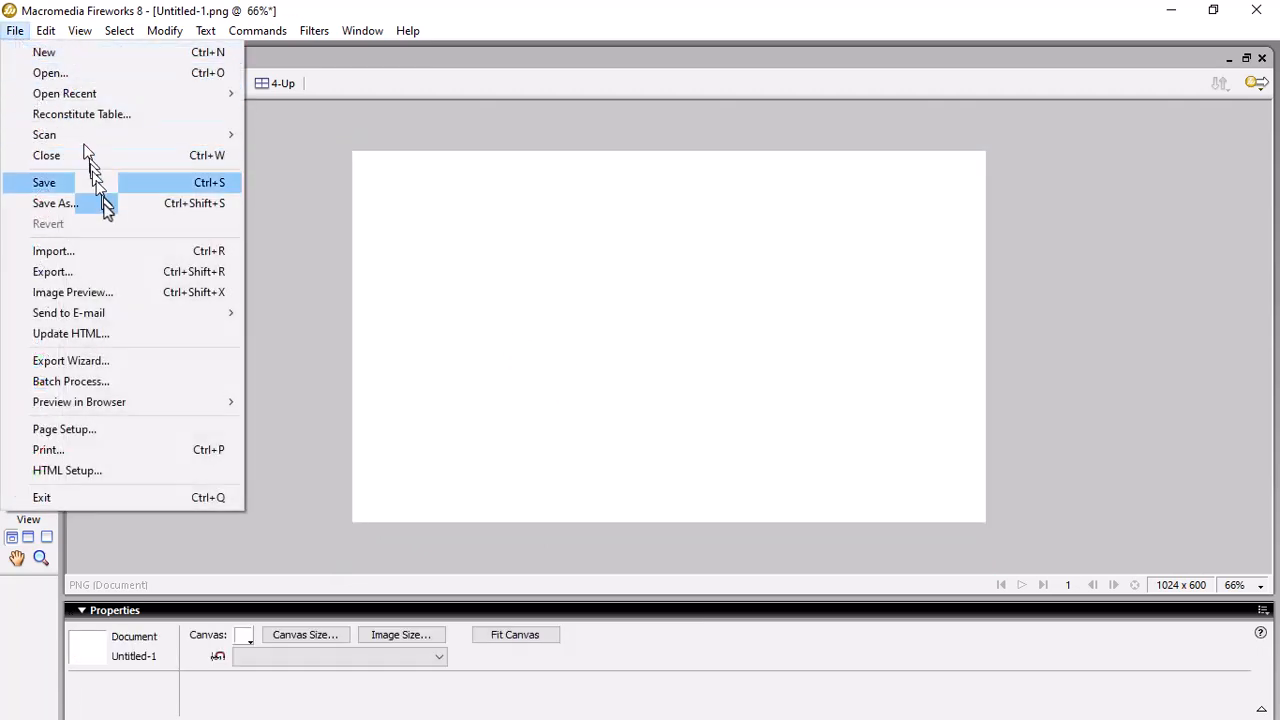
left_click(115, 258)
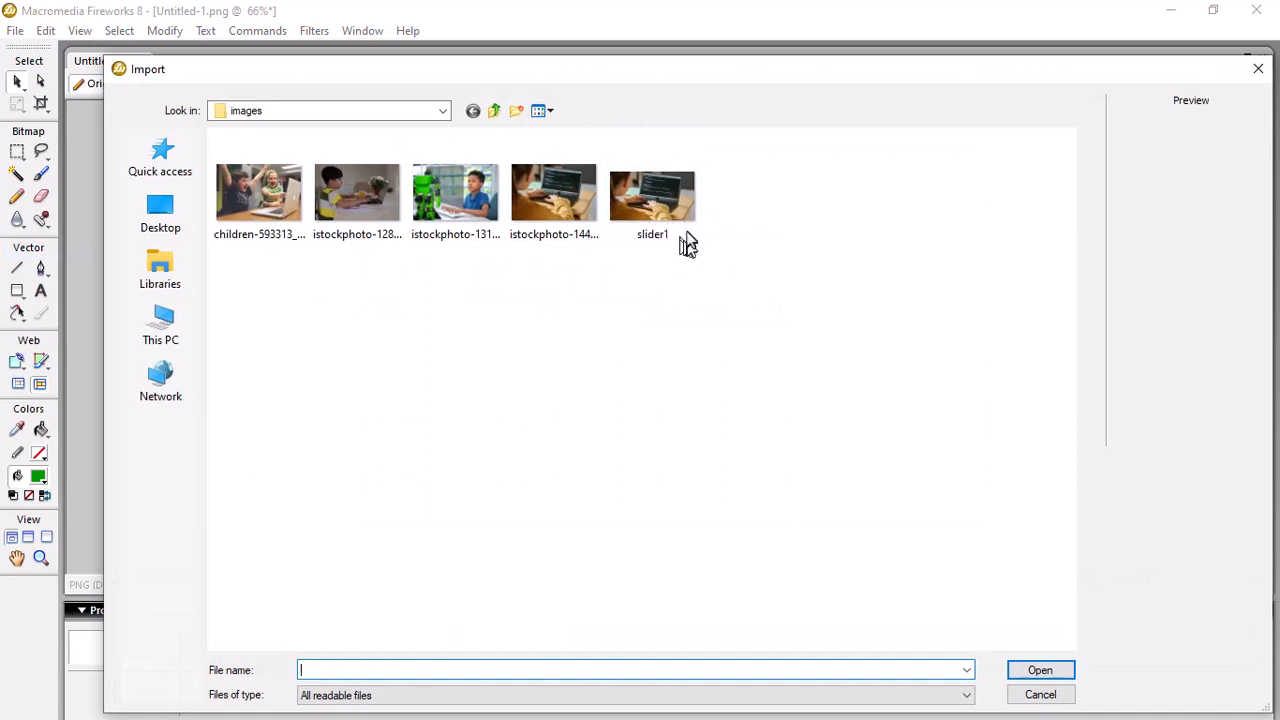
left_click(440, 222)
left_click(1045, 672)
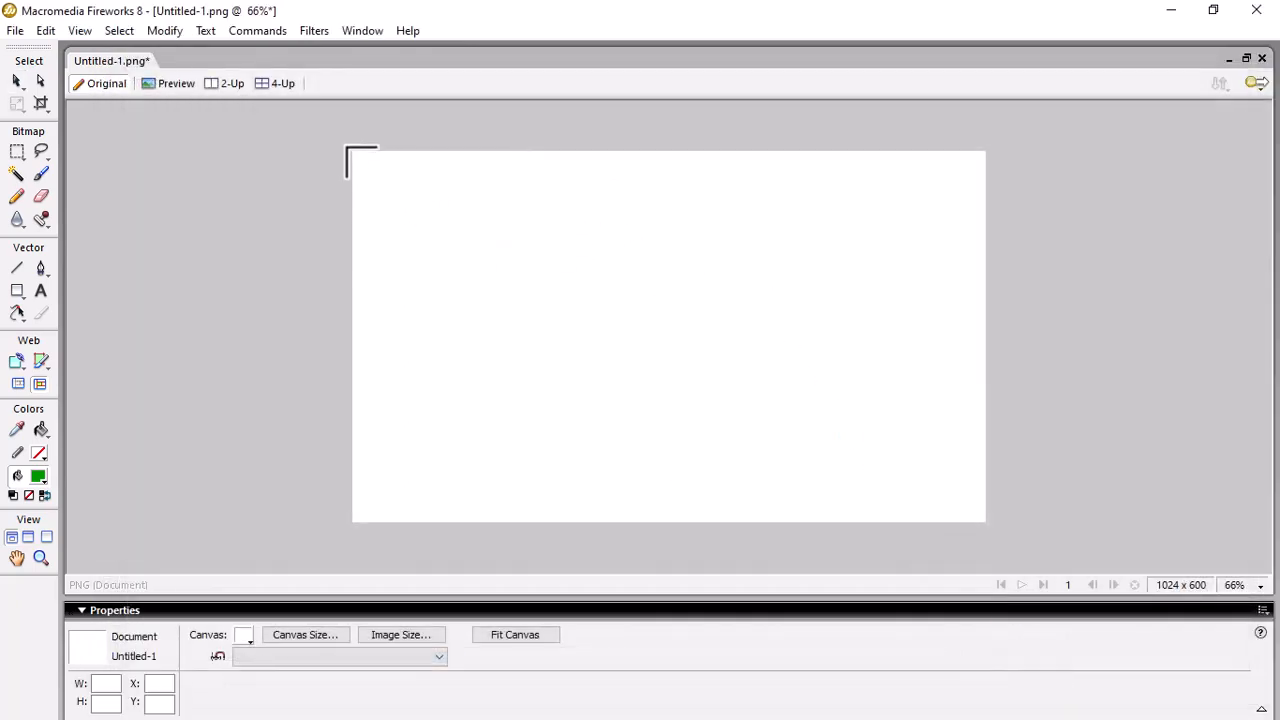
Place the robot picture over the canvas at about 1066 × 710 pixels, shift it to about X -11, Y -17, and deselect it
left_click_drag(347, 151, 1005, 397)
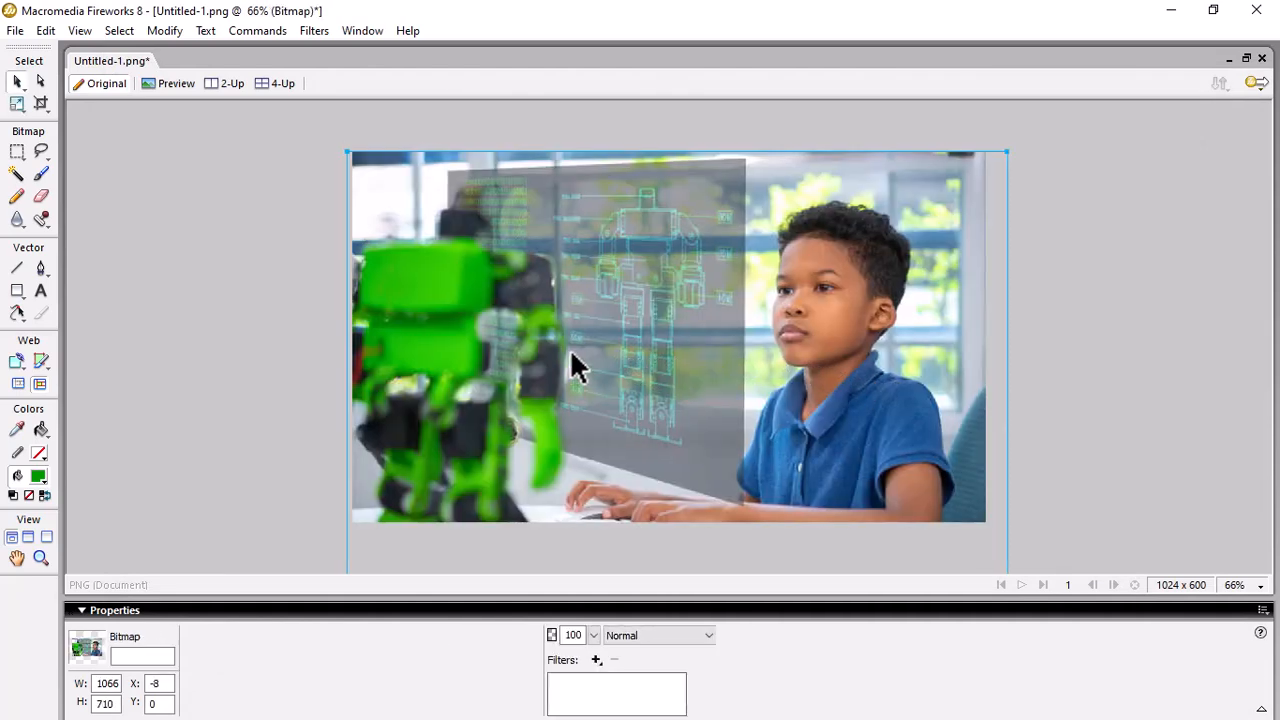
left_click_drag(570, 347, 569, 345)
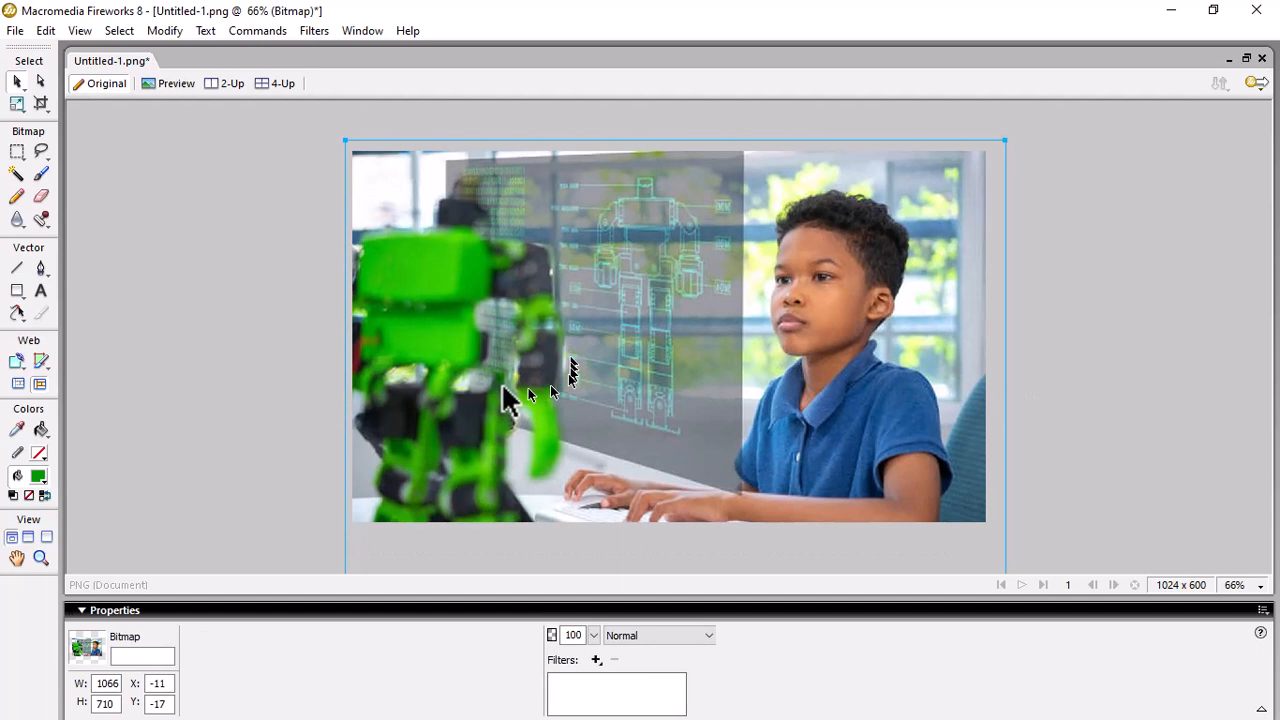
left_click(309, 316)
Export the robot banner through the image preview as PNG 32, named slider2, in the images folder
left_click(15, 30)
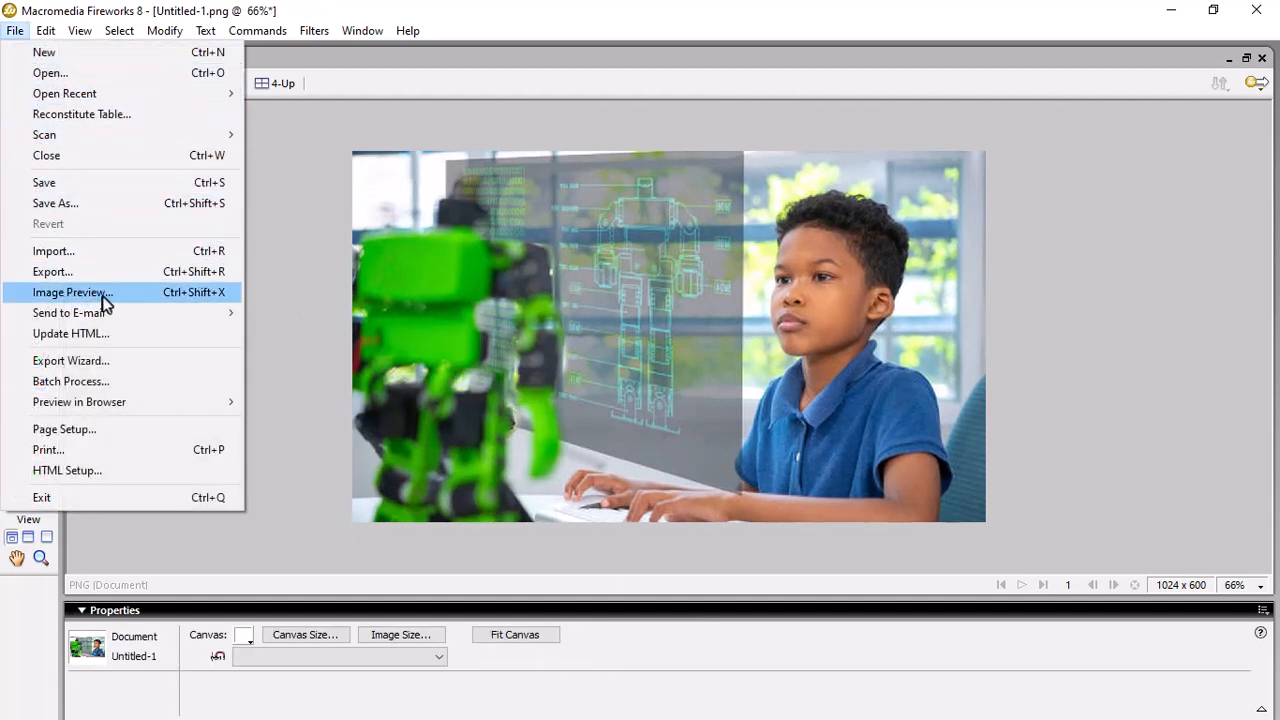
left_click(72, 292)
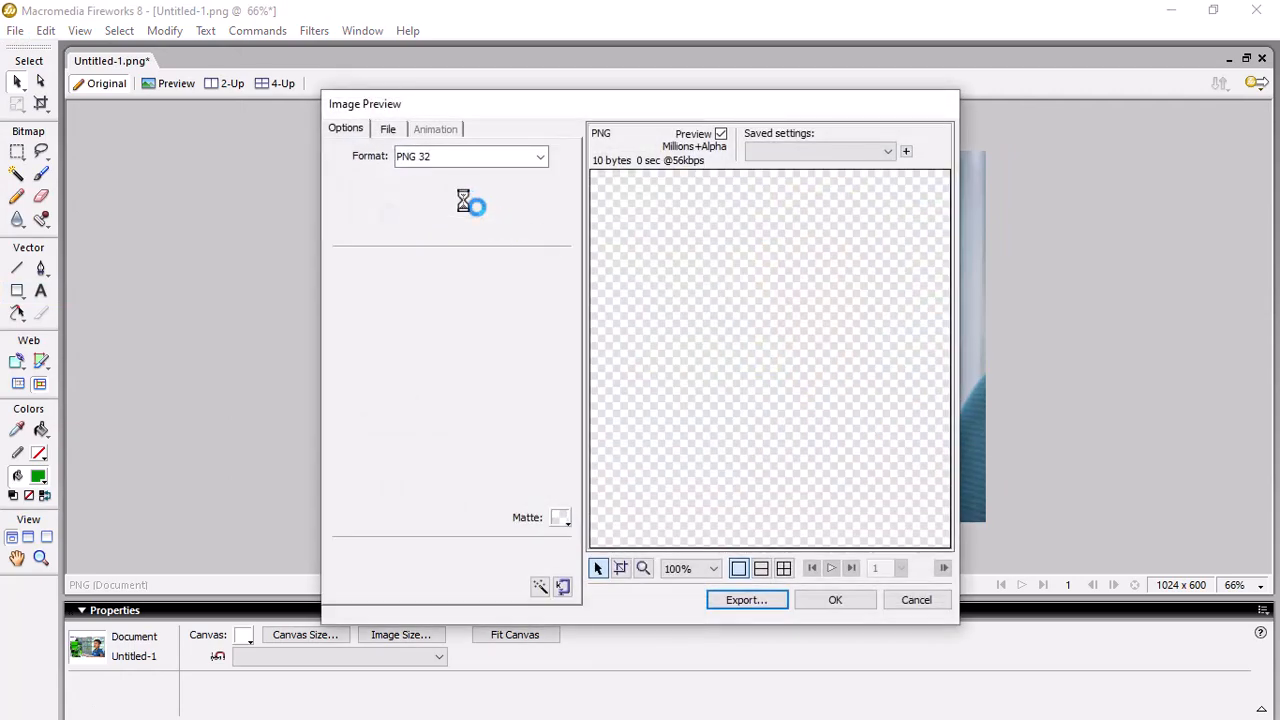
left_click(765, 603)
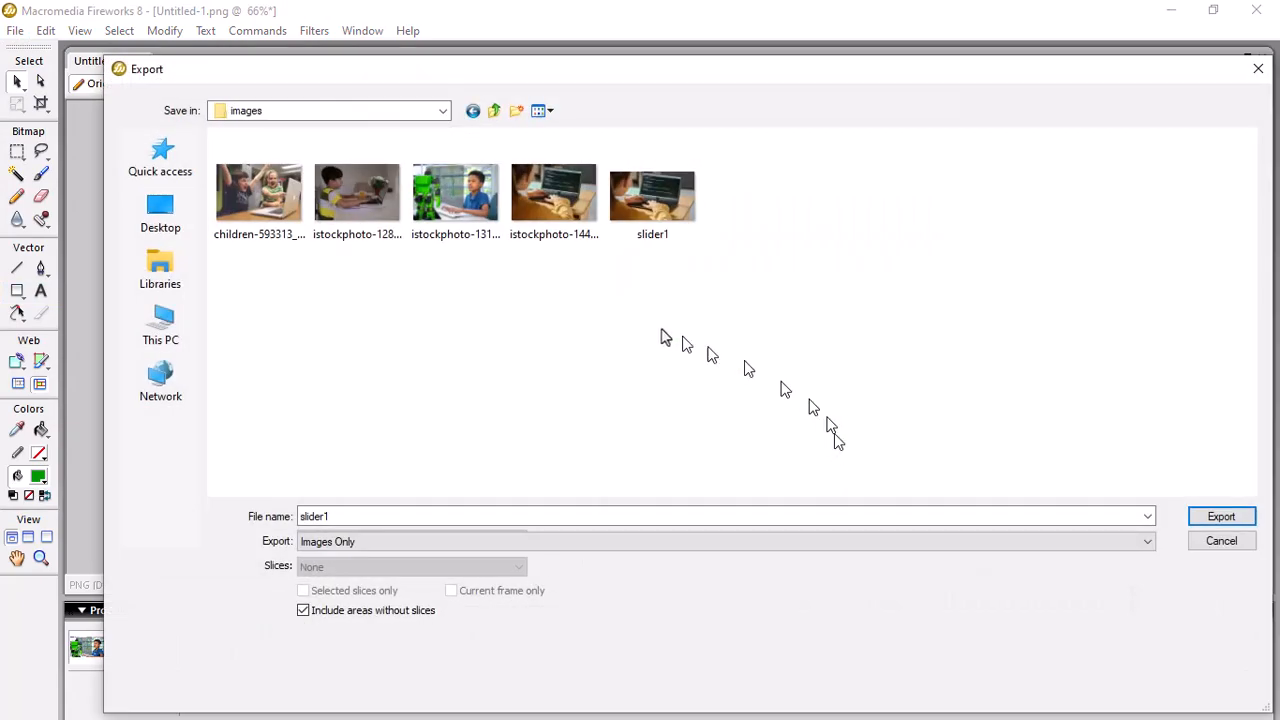
double_click(430, 520)
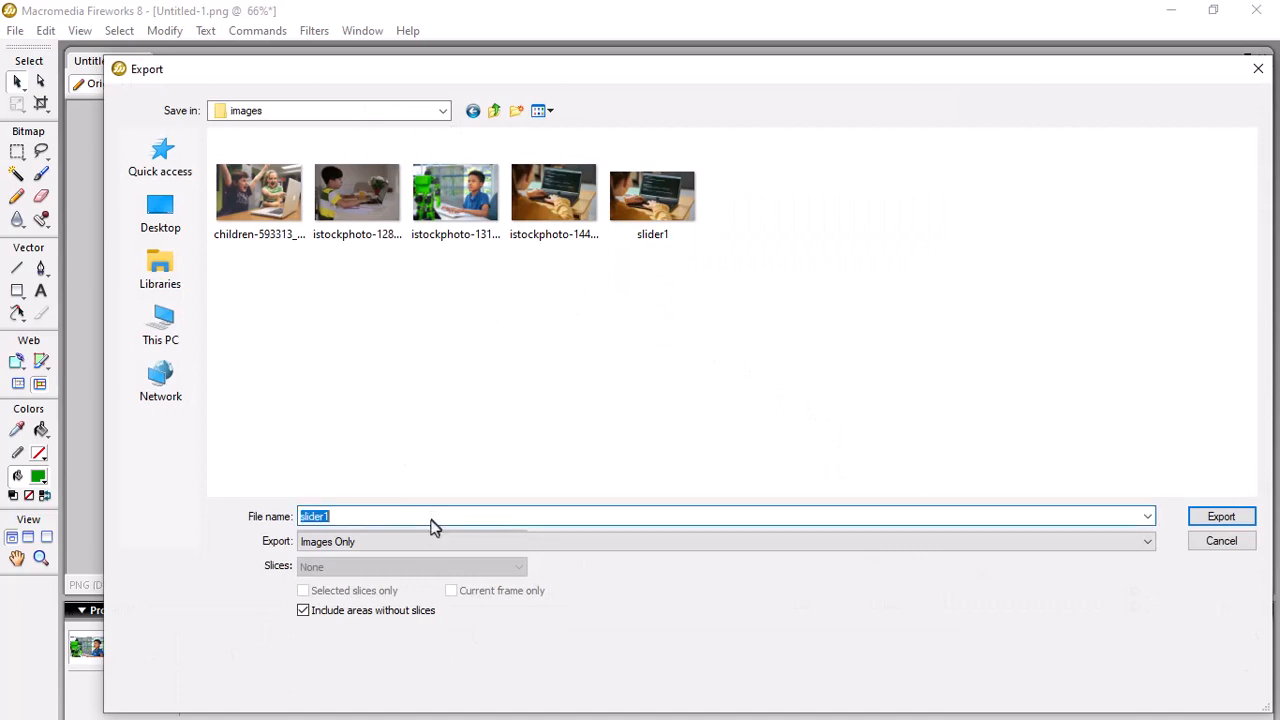
key("BackSpace")
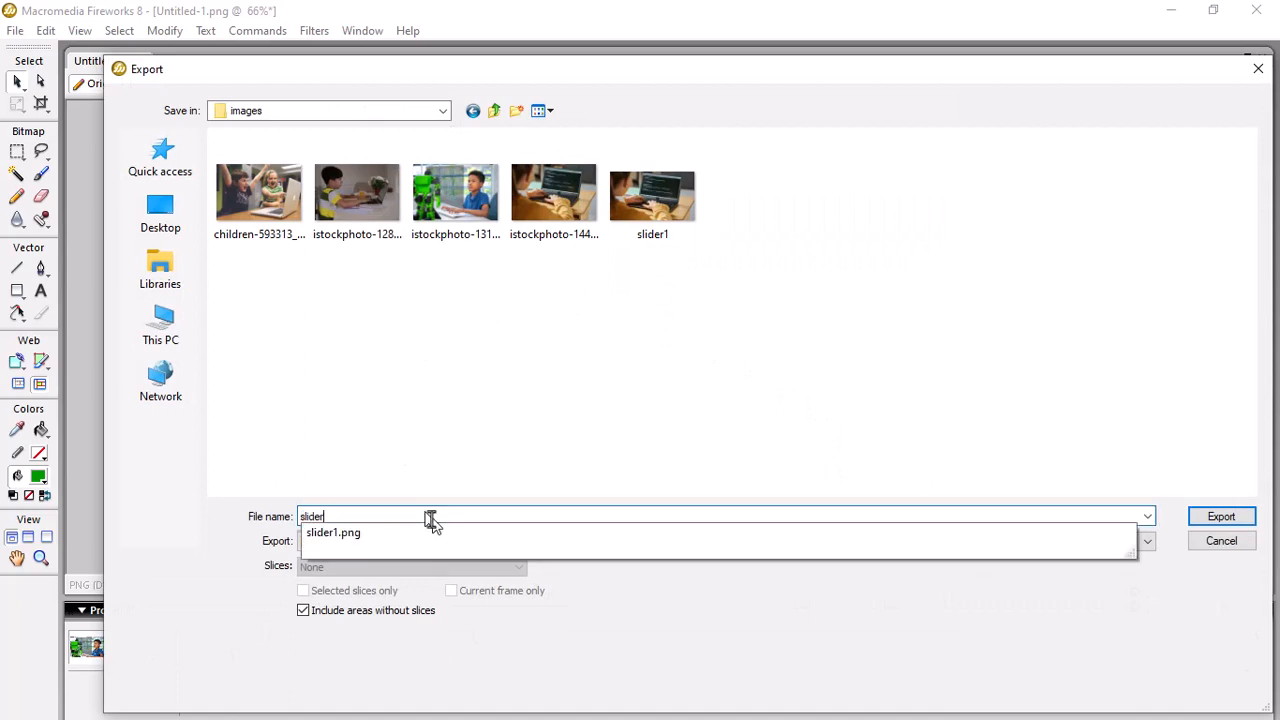
type("2")
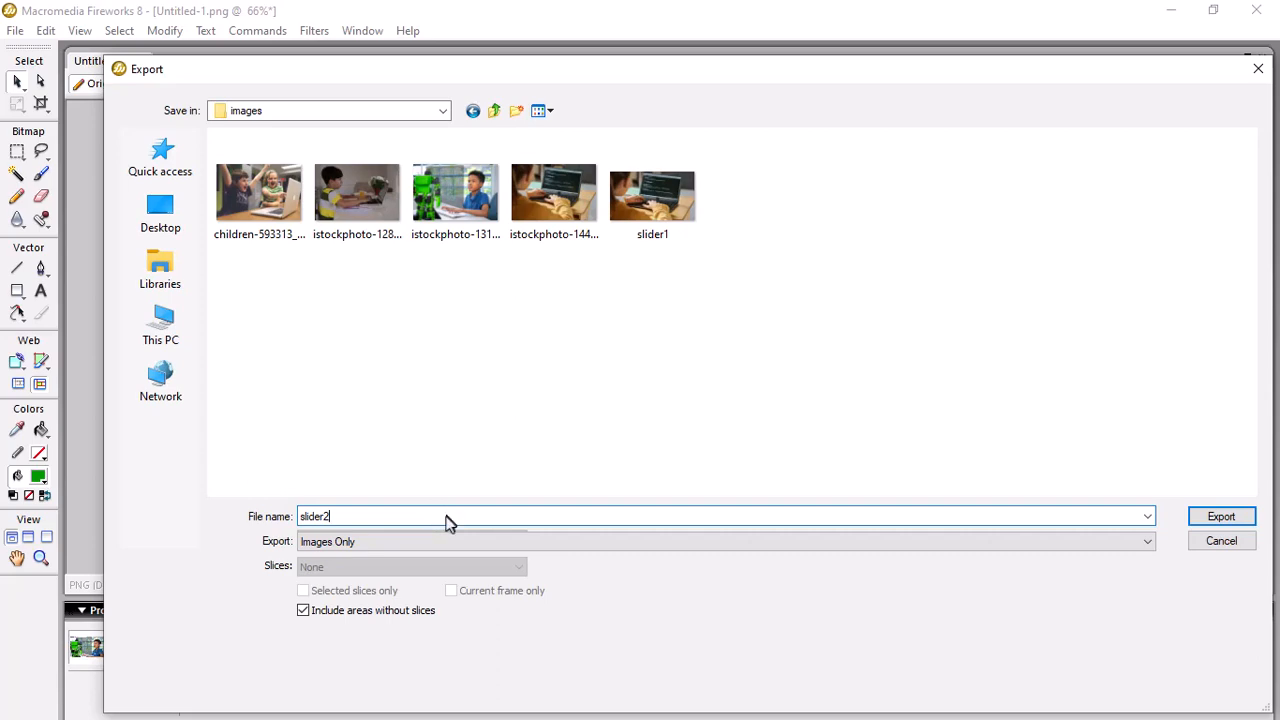
left_click(1212, 524)
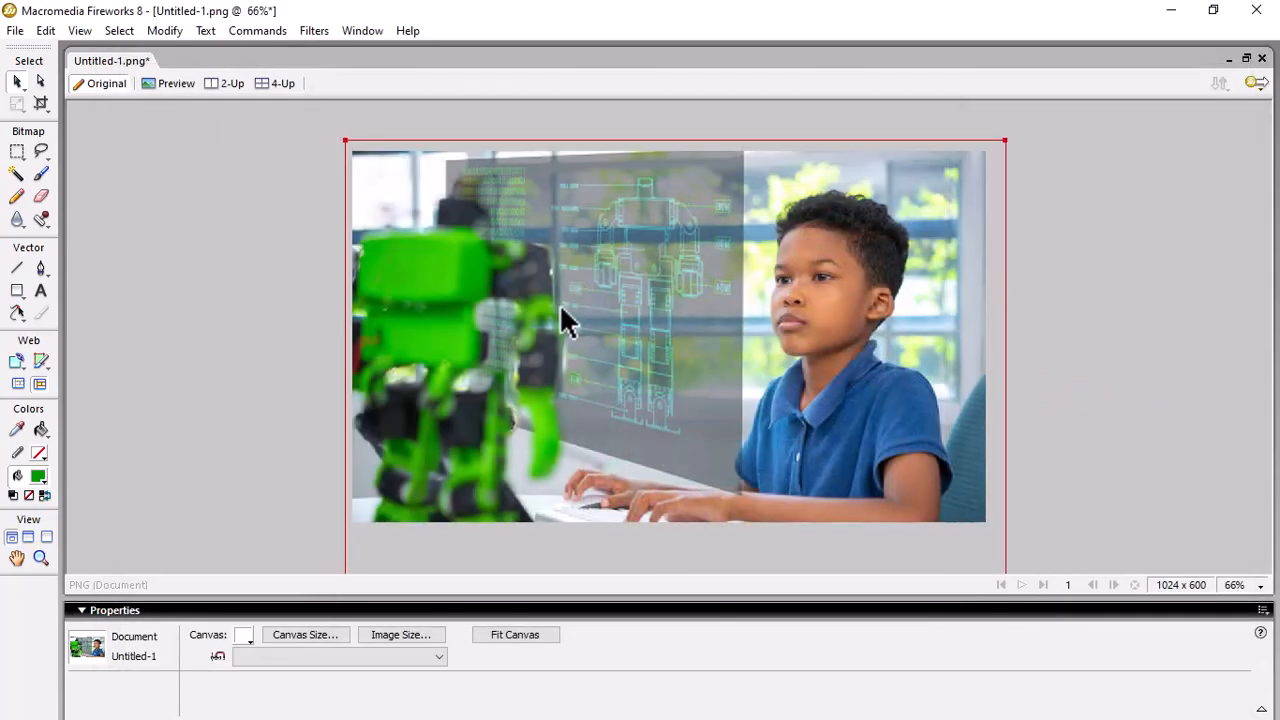
left_click(562, 310)
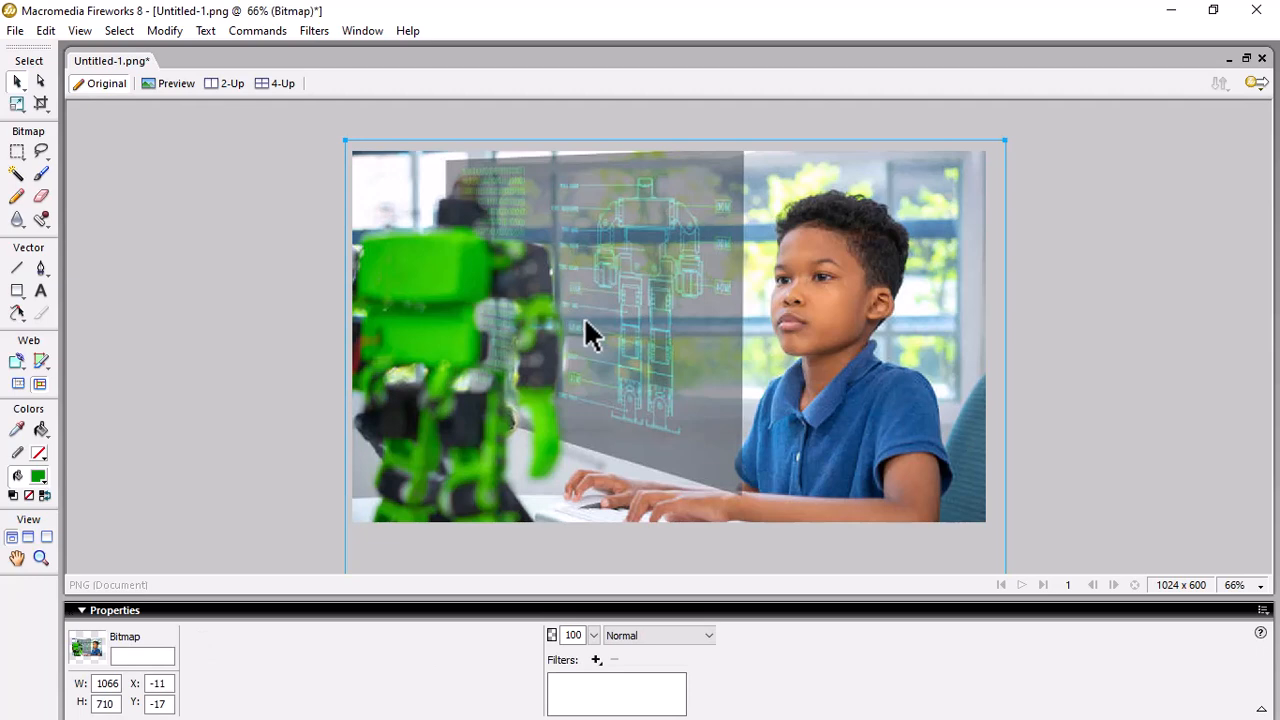
key("Delete")
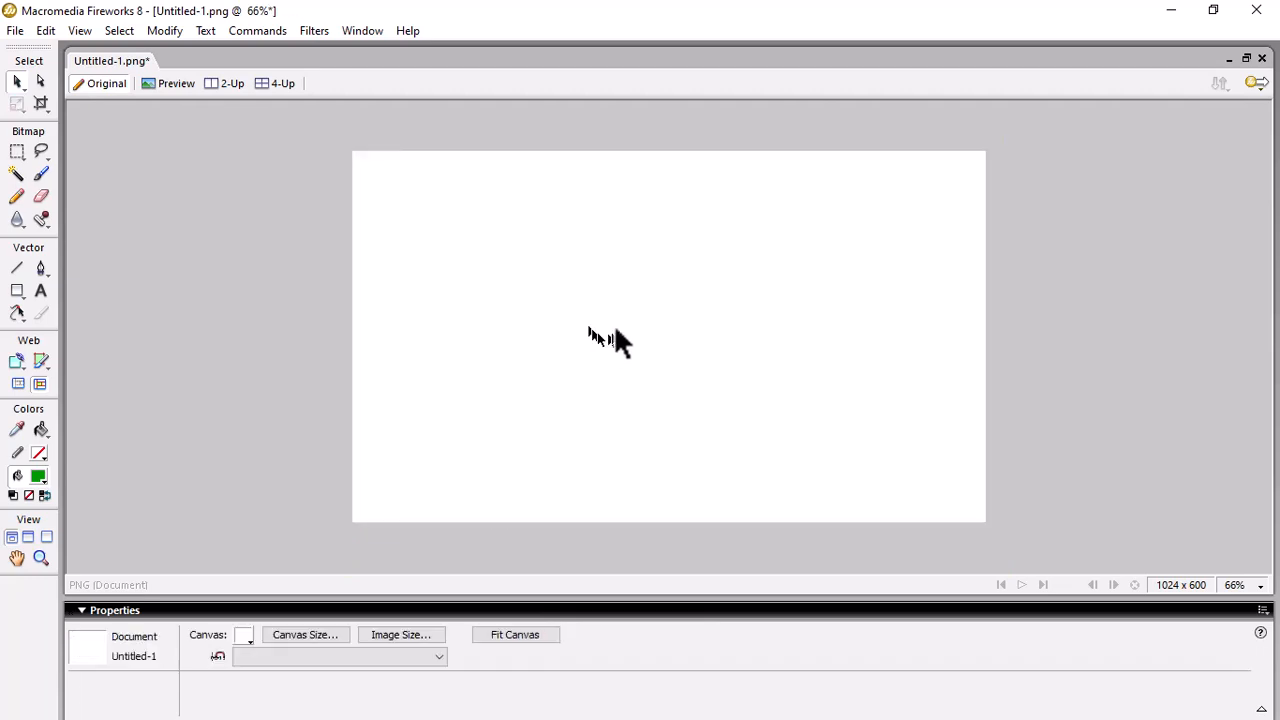
left_click(15, 32)
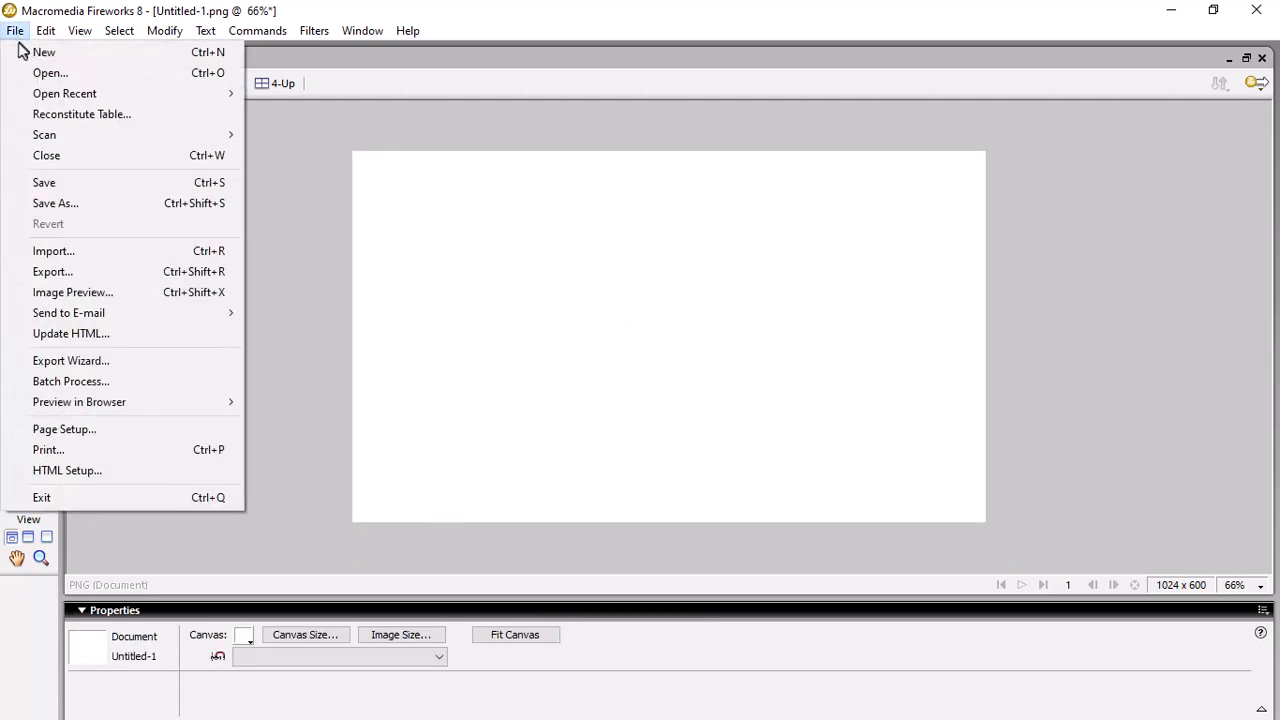
left_click(105, 256)
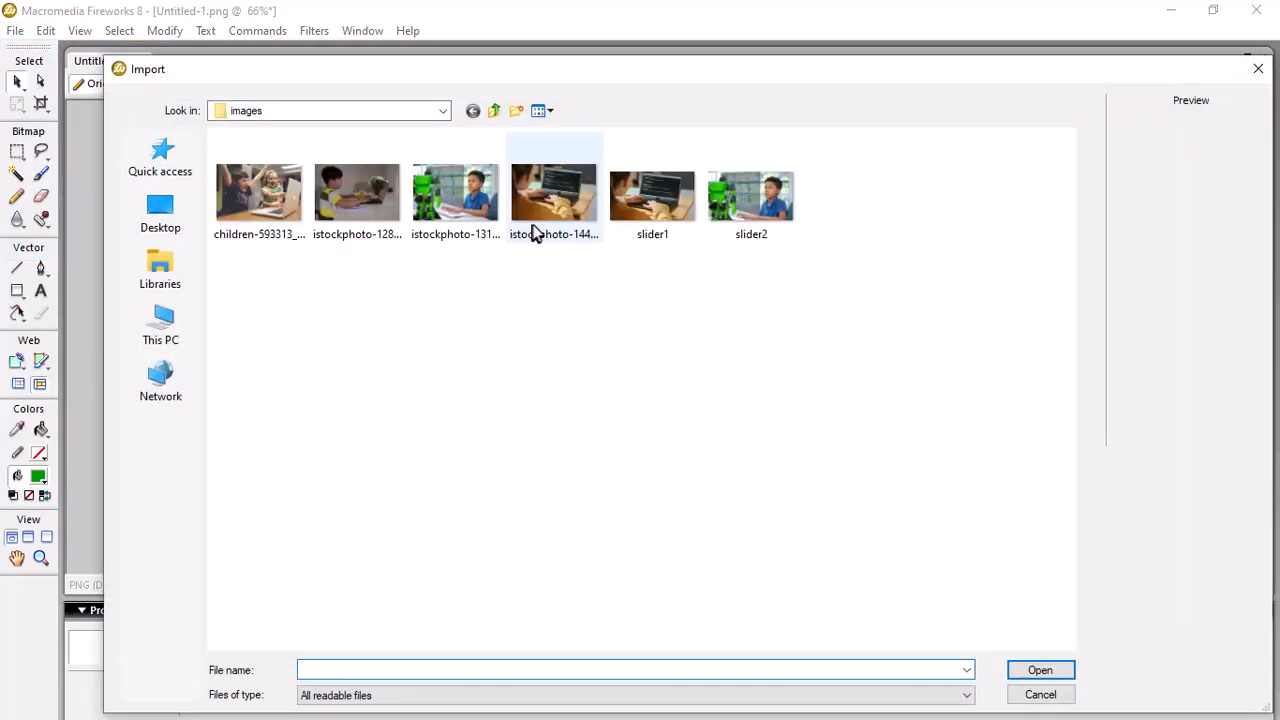
left_click(340, 215)
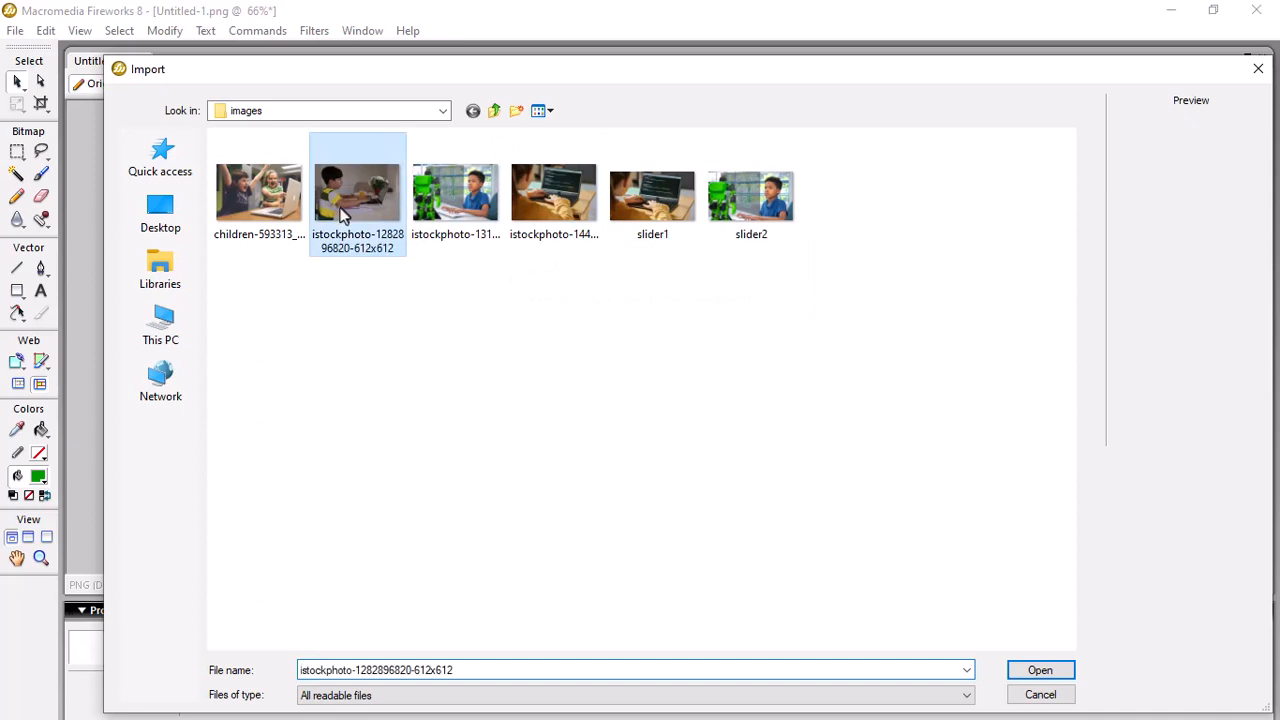
left_click(1040, 672)
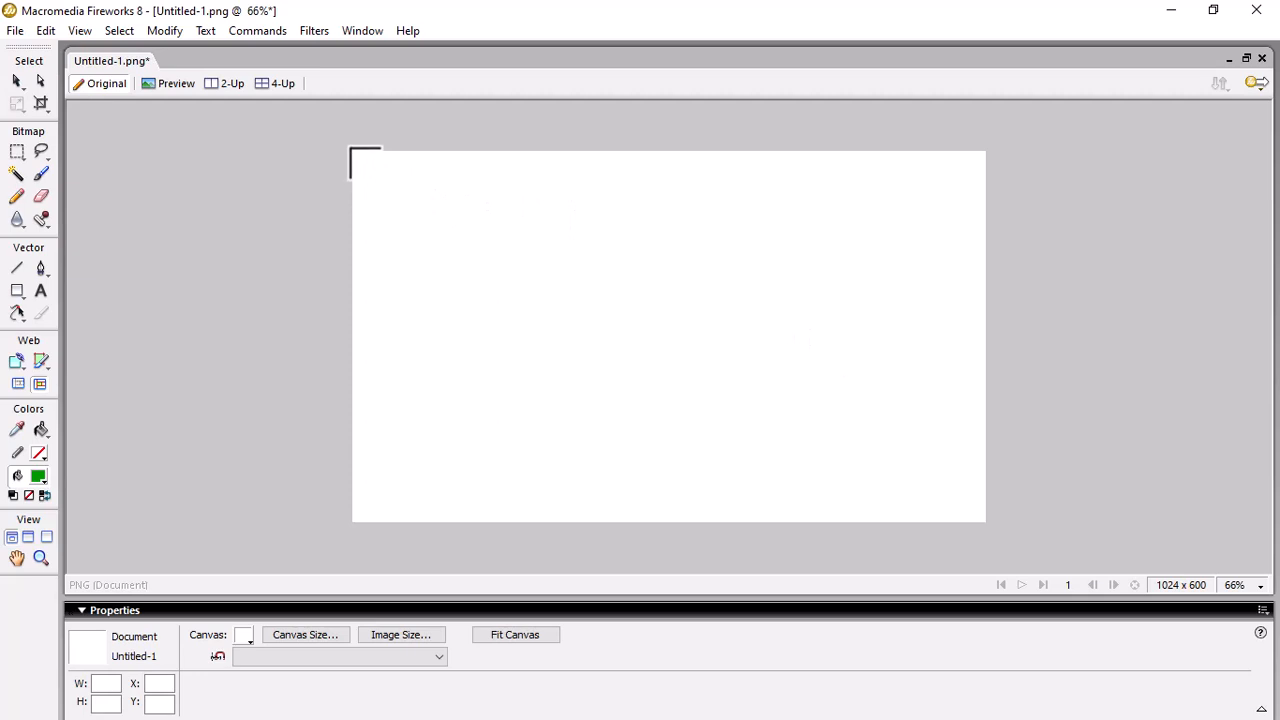
Place the picture of the boy typing over the canvas at about 1065 × 710 pixels and shift it to about X -26, Y -63
left_click_drag(350, 148, 1012, 367)
left_click_drag(700, 380, 700, 369)
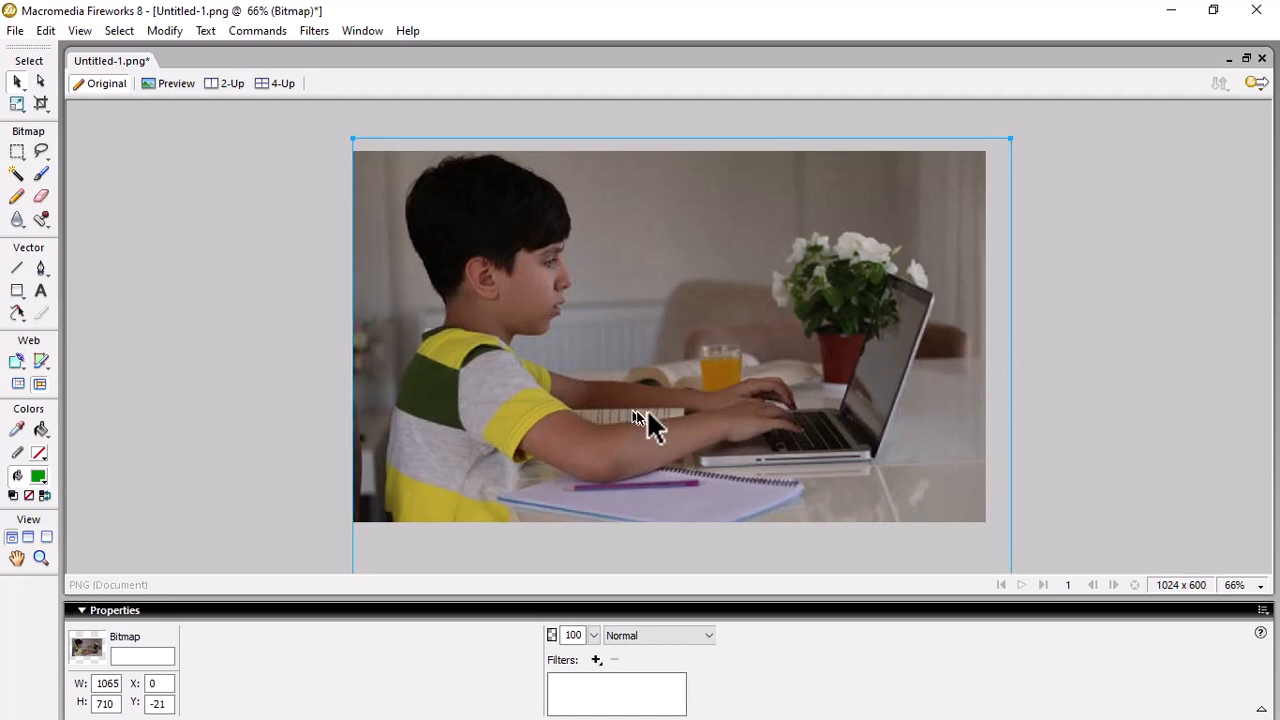
left_click_drag(640, 385, 619, 364)
left_click(619, 366)
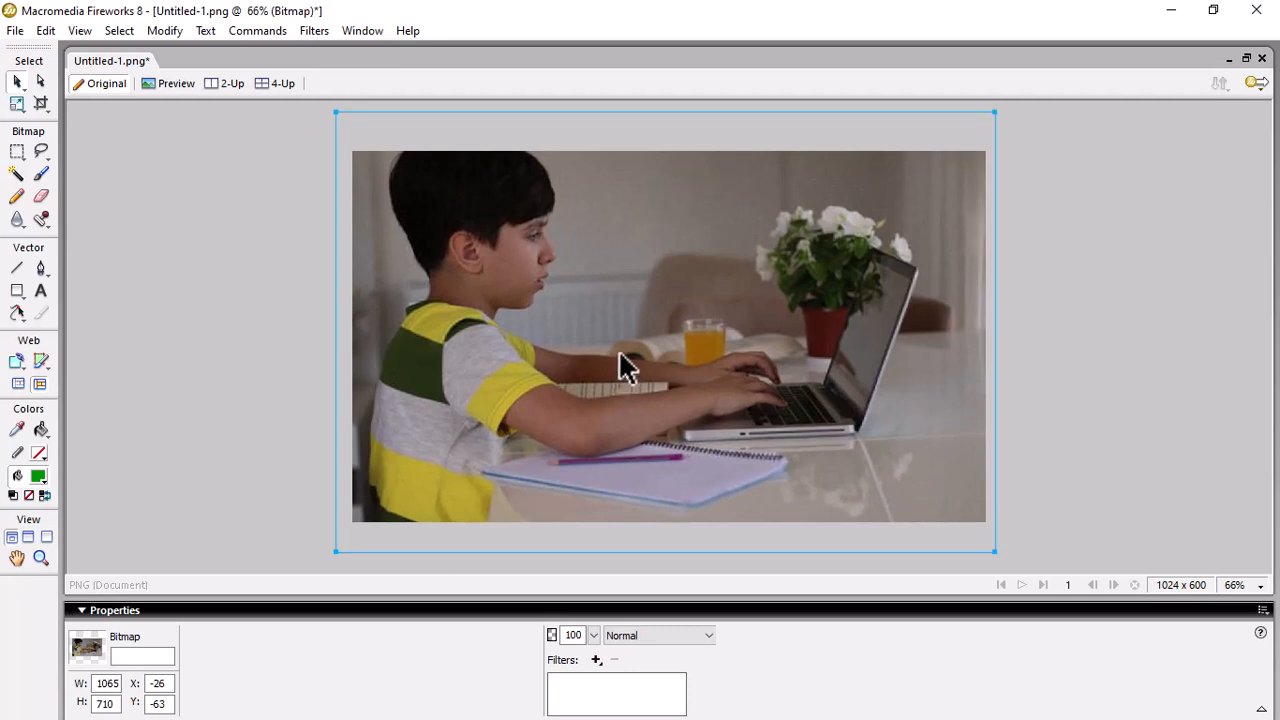
Export the banner of the boy typing through the image preview as PNG 32, named slider3, in the images folder
left_click(15, 32)
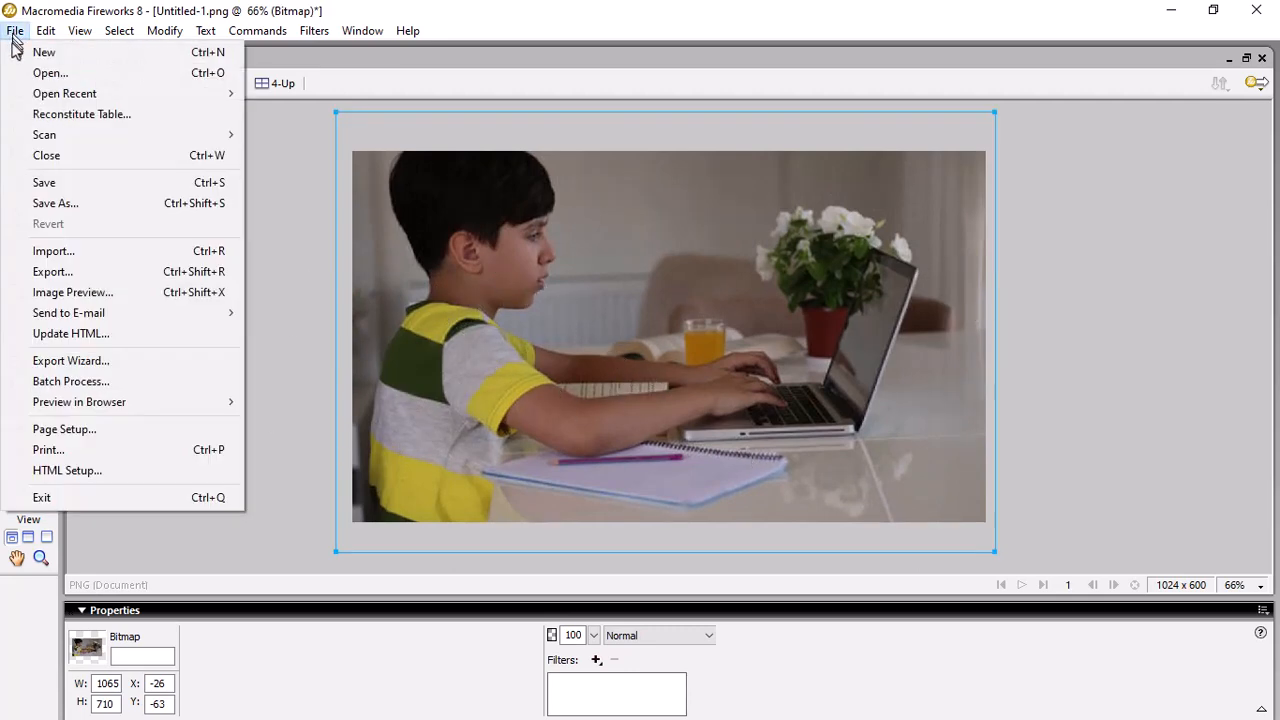
left_click(70, 292)
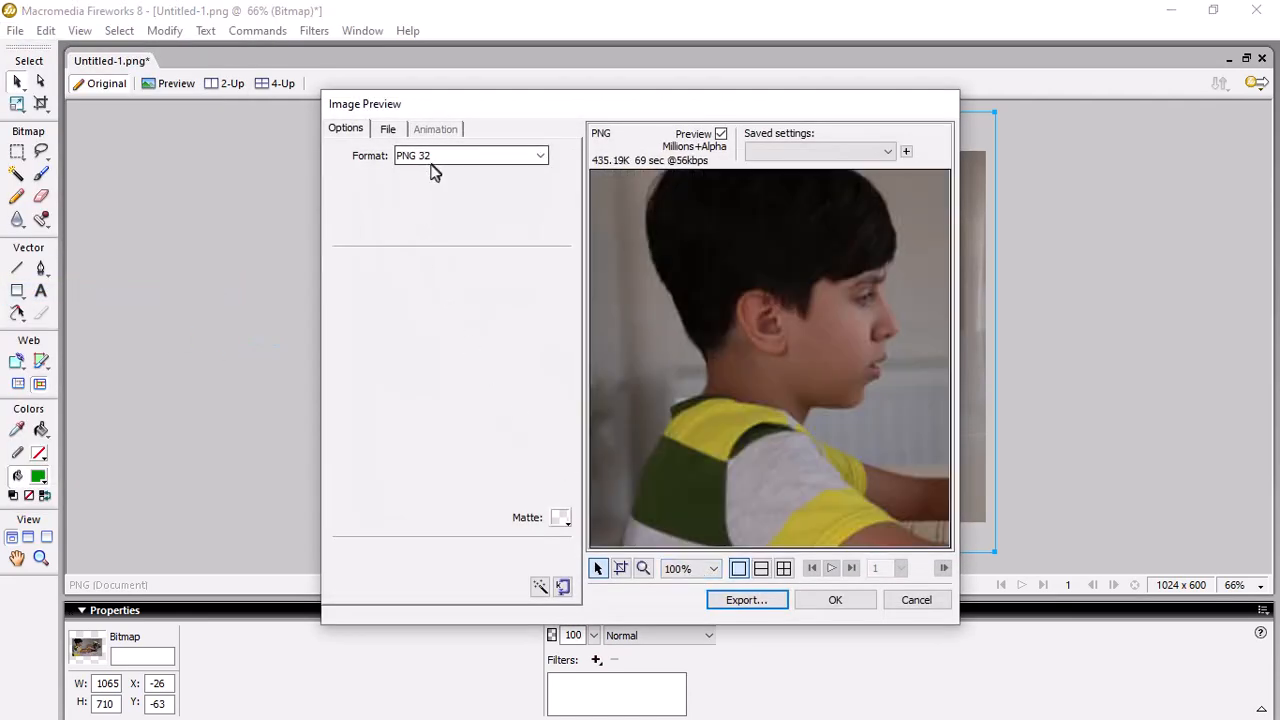
left_click(747, 600)
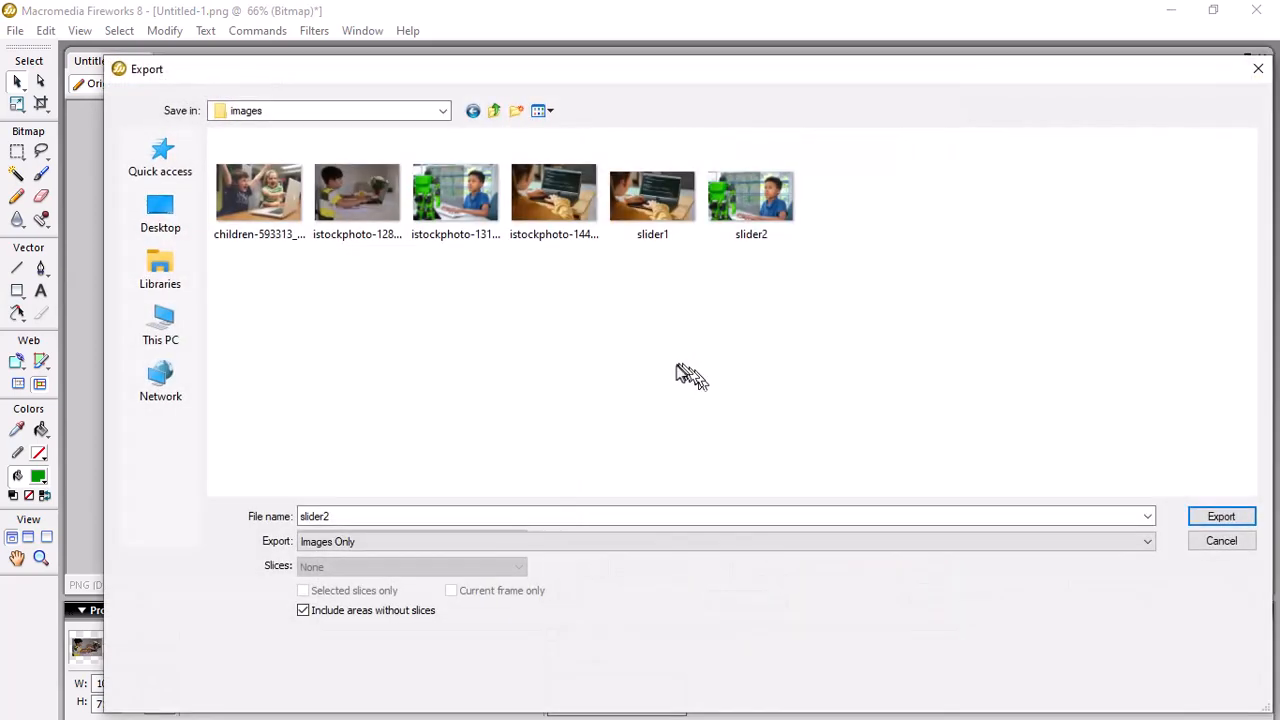
double_click(401, 518)
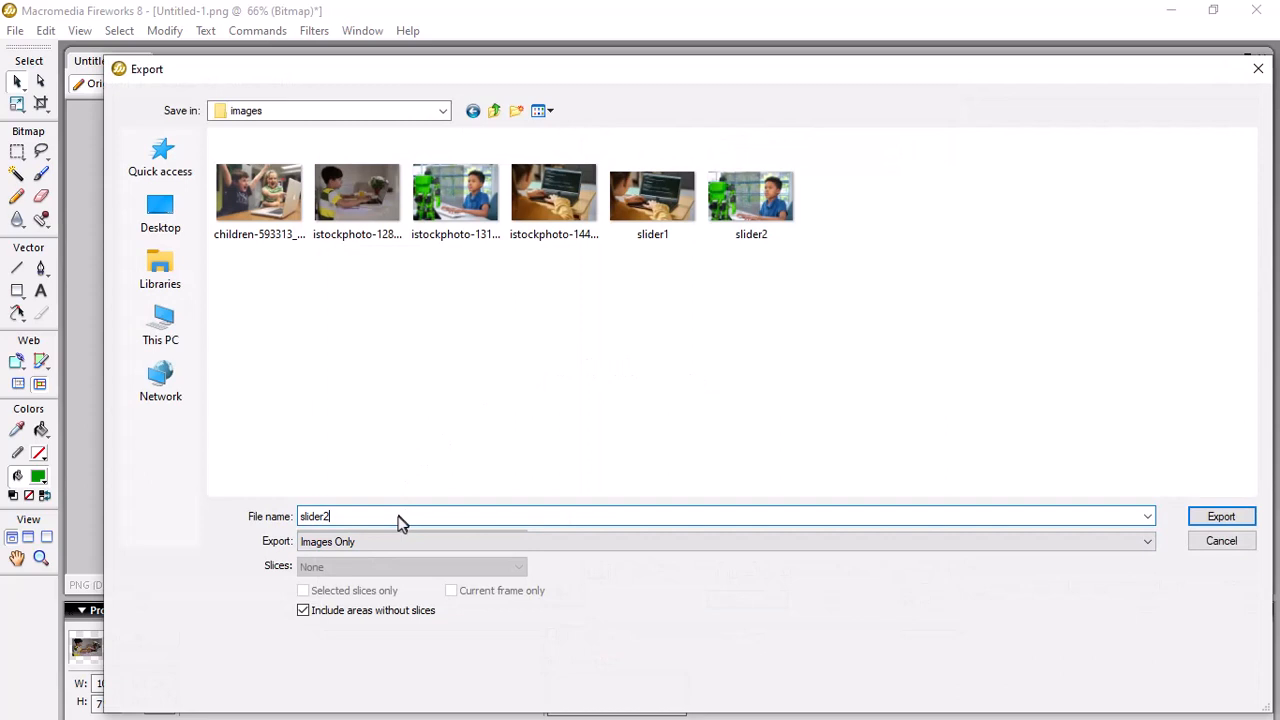
key("BackSpace")
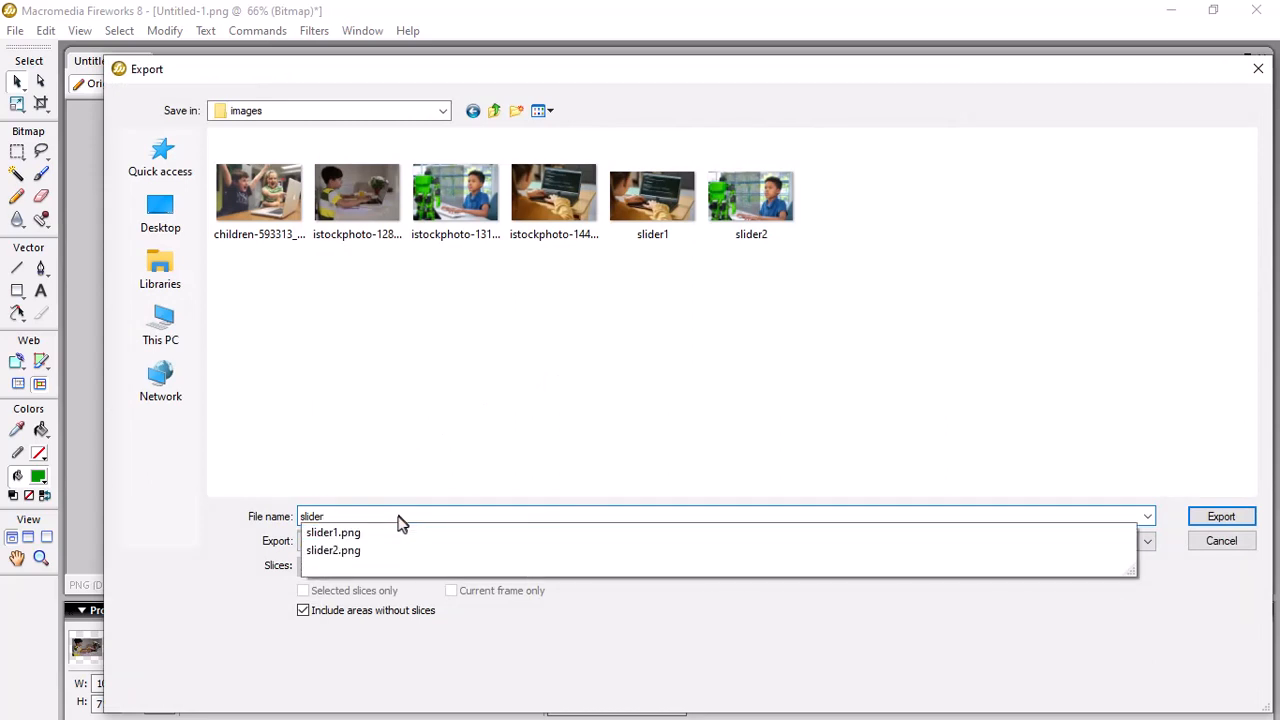
type("3")
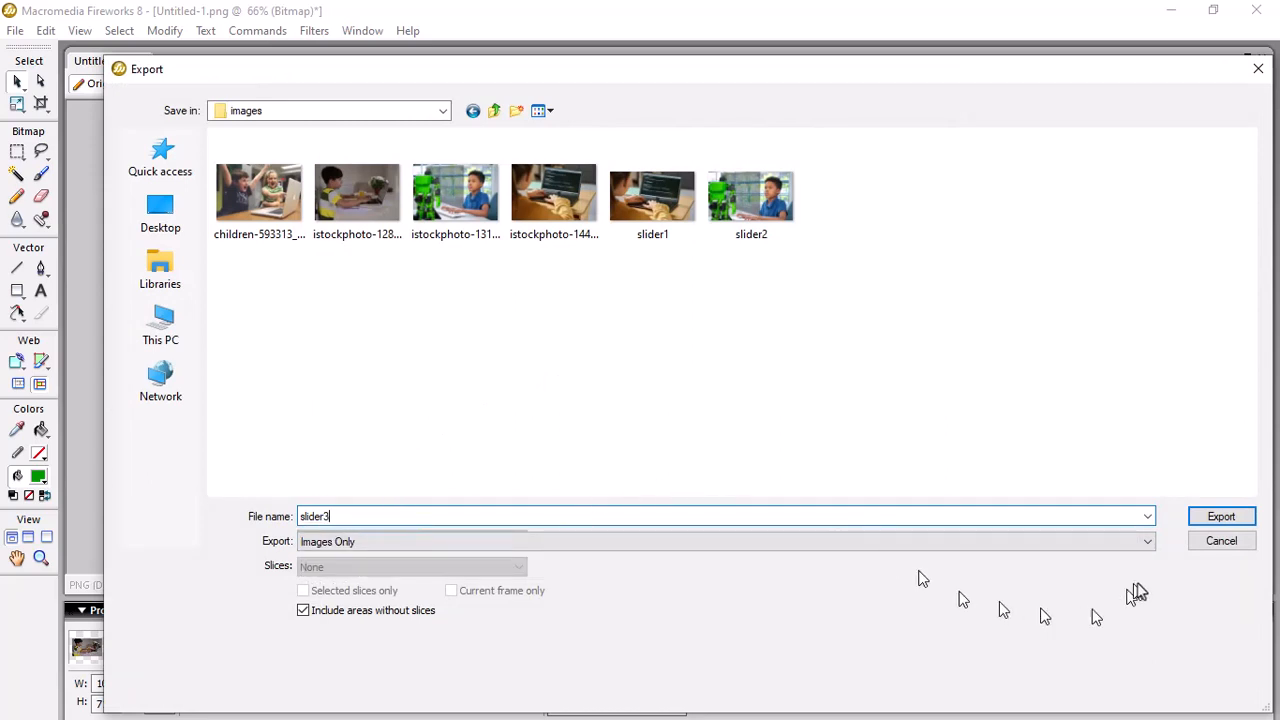
left_click(1226, 520)
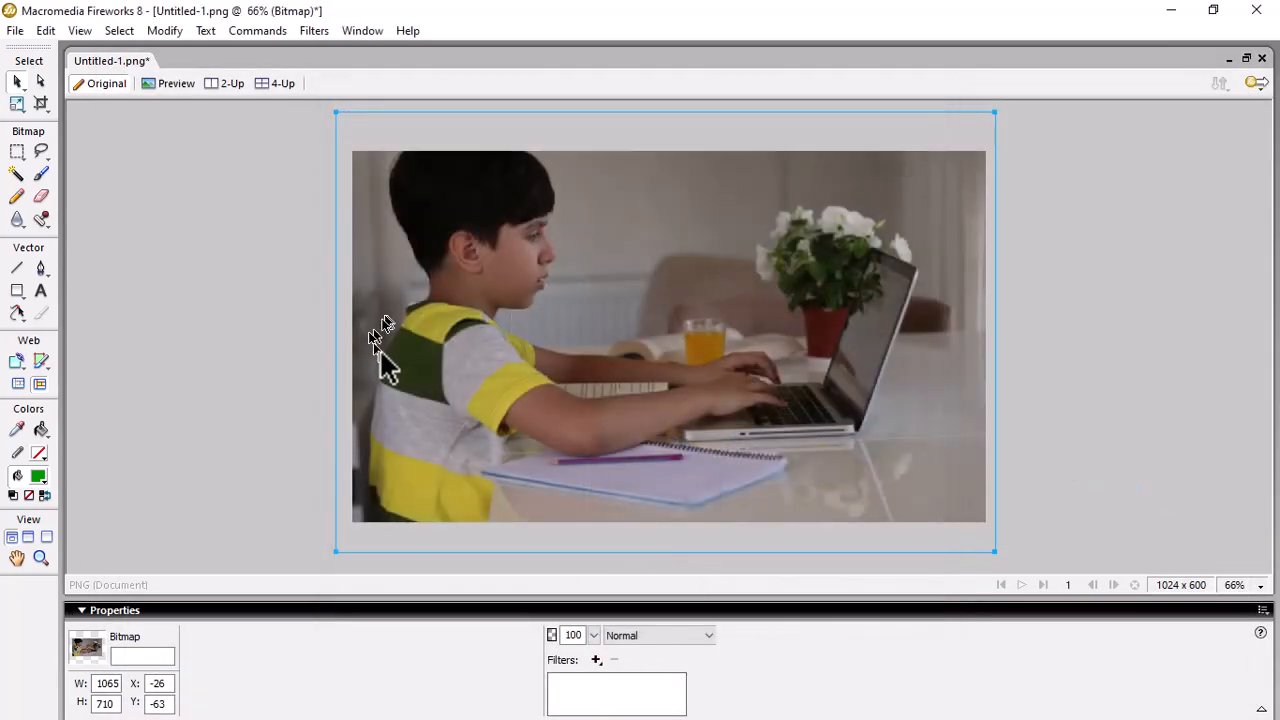
Replace the picture of the boy typing with children-593313_1280 from the images folder, placed over the canvas at about 1067 × 711 pixels
key("Delete")
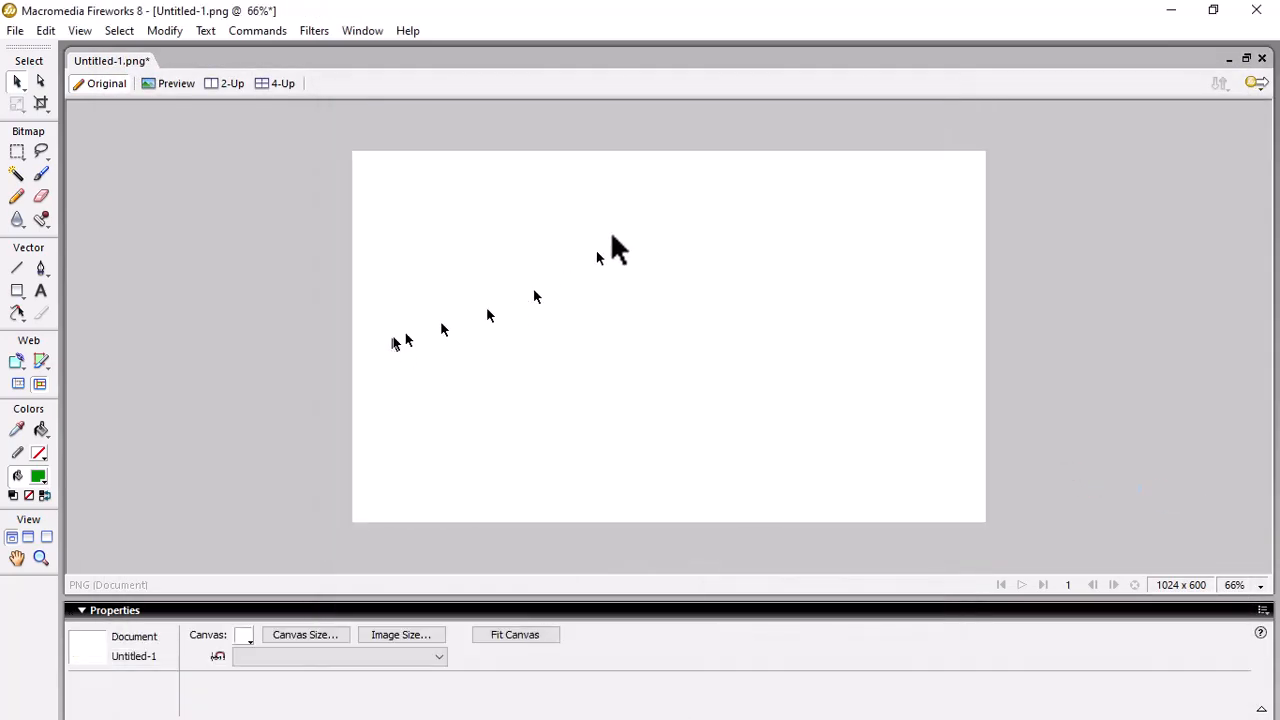
left_click(15, 32)
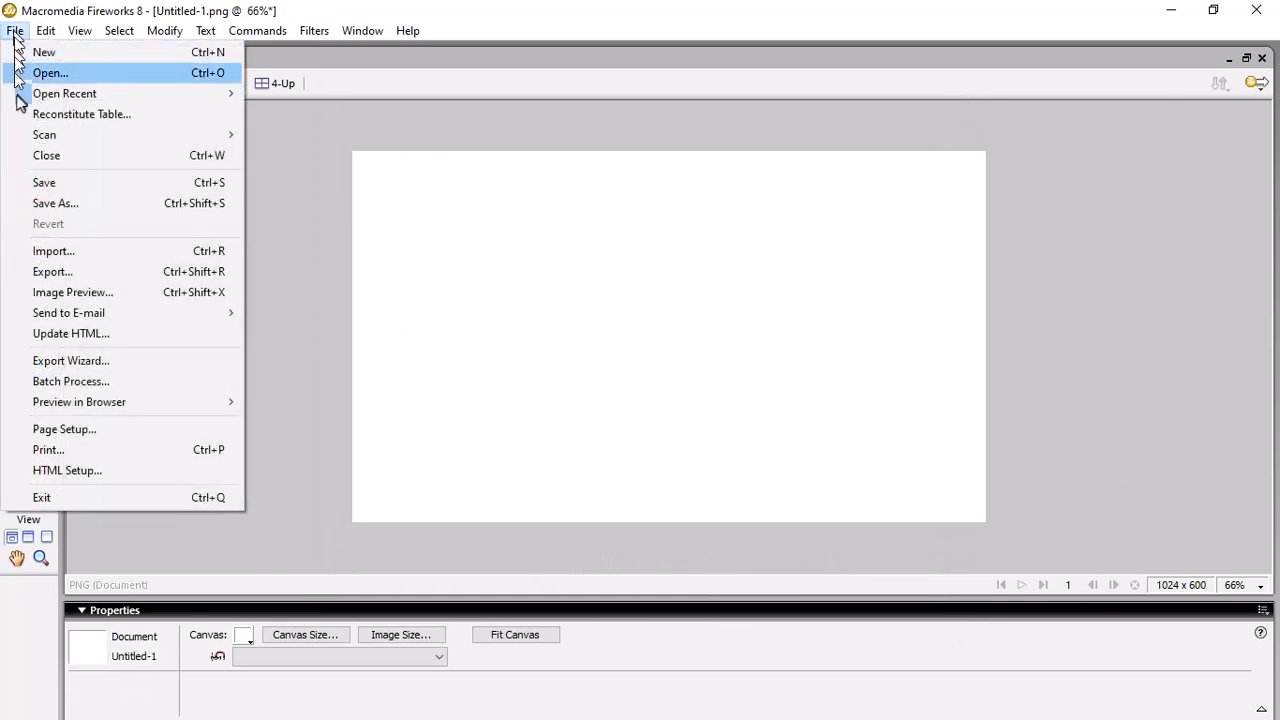
left_click(90, 258)
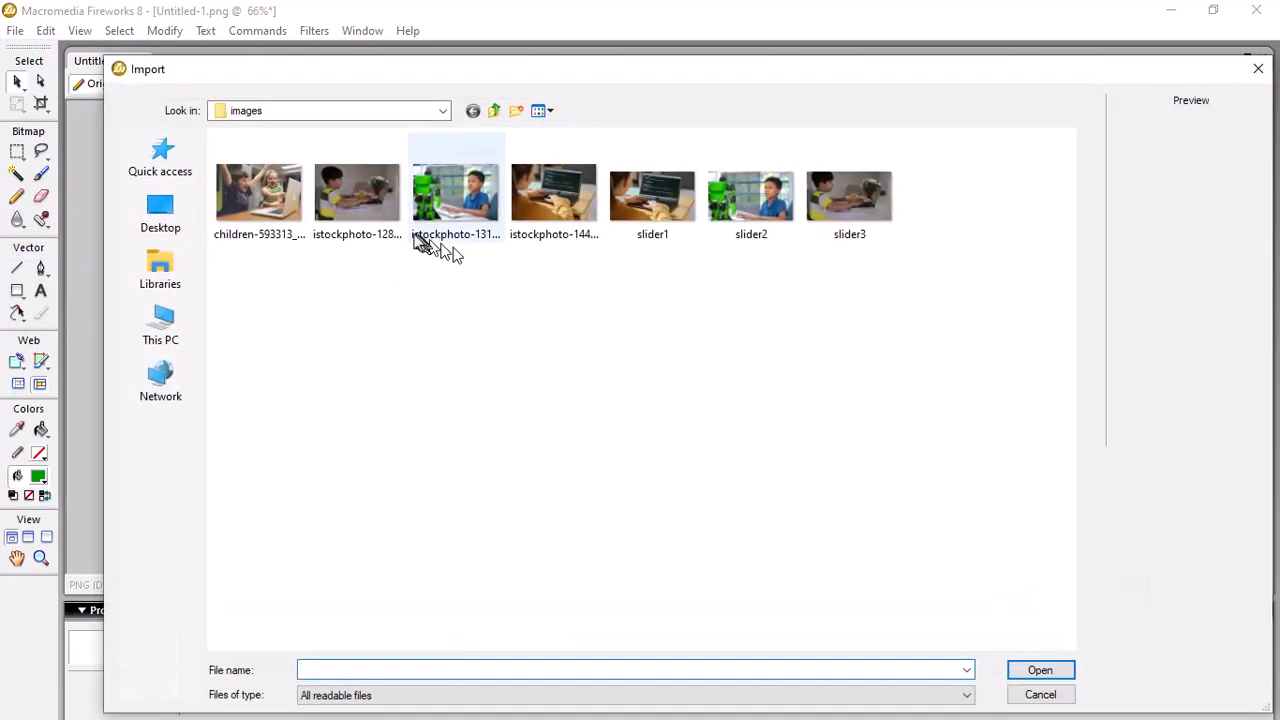
left_click(268, 218)
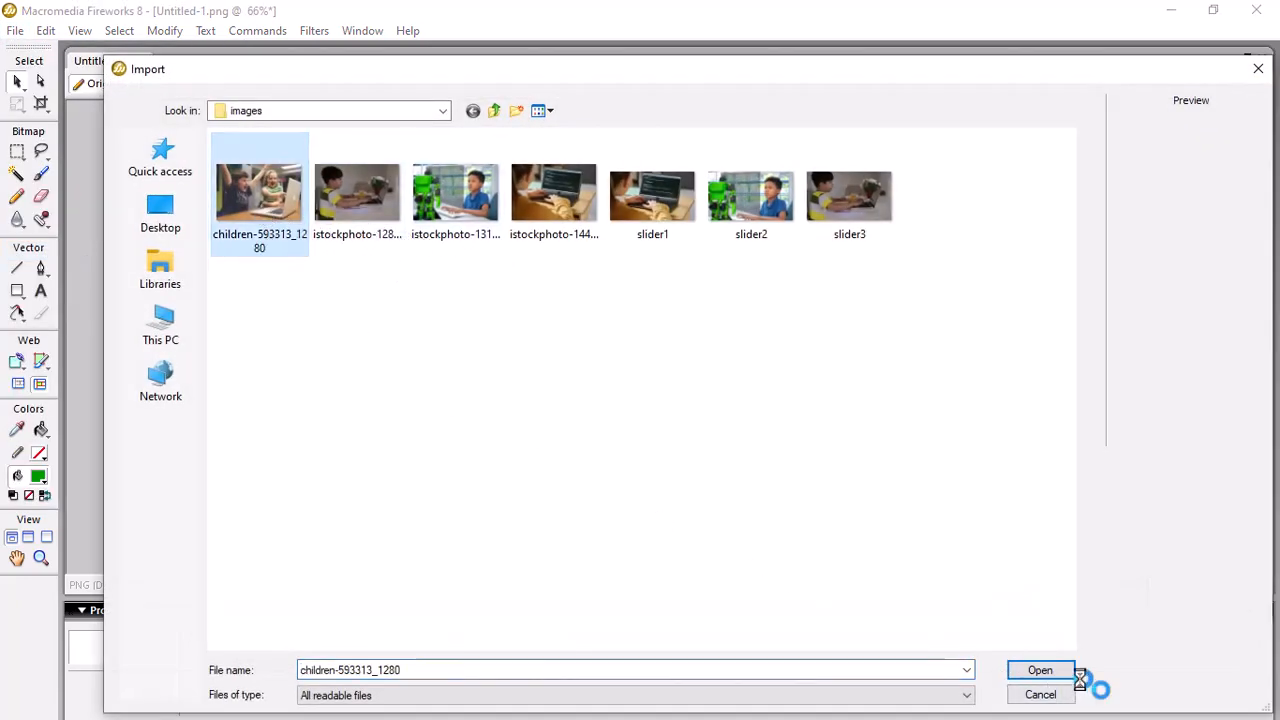
left_click(1038, 671)
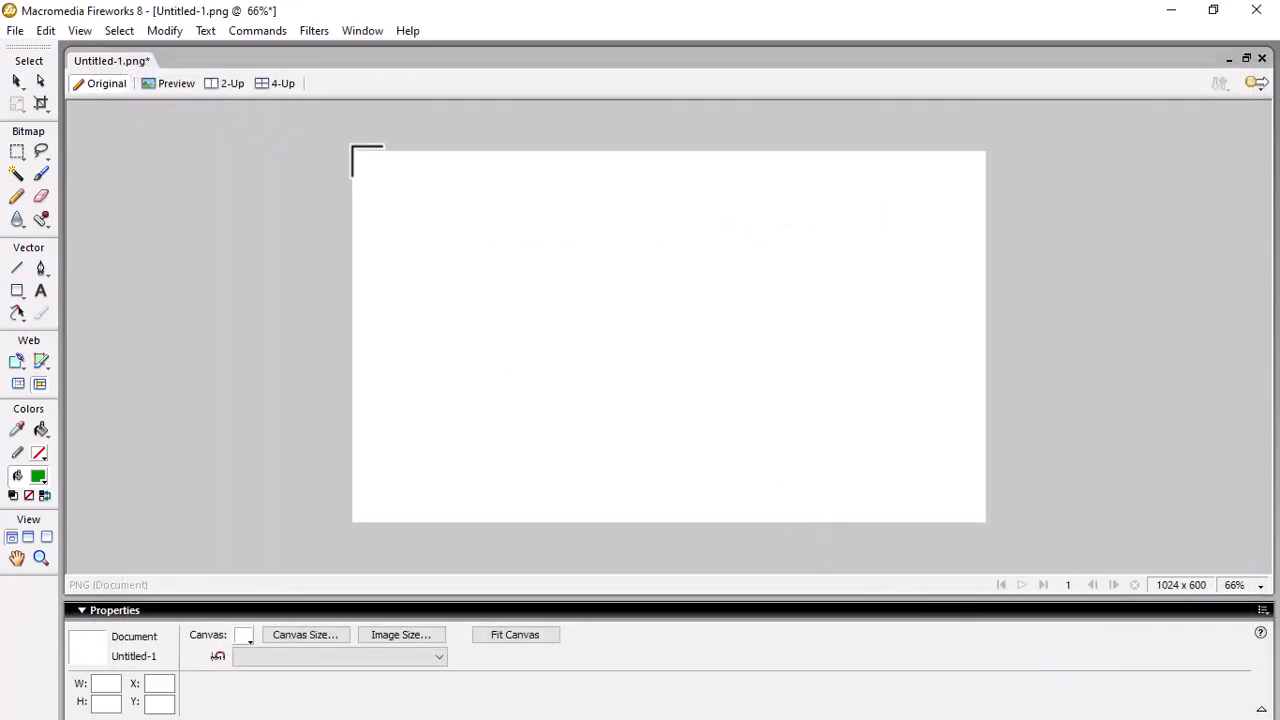
left_click_drag(352, 147, 1015, 466)
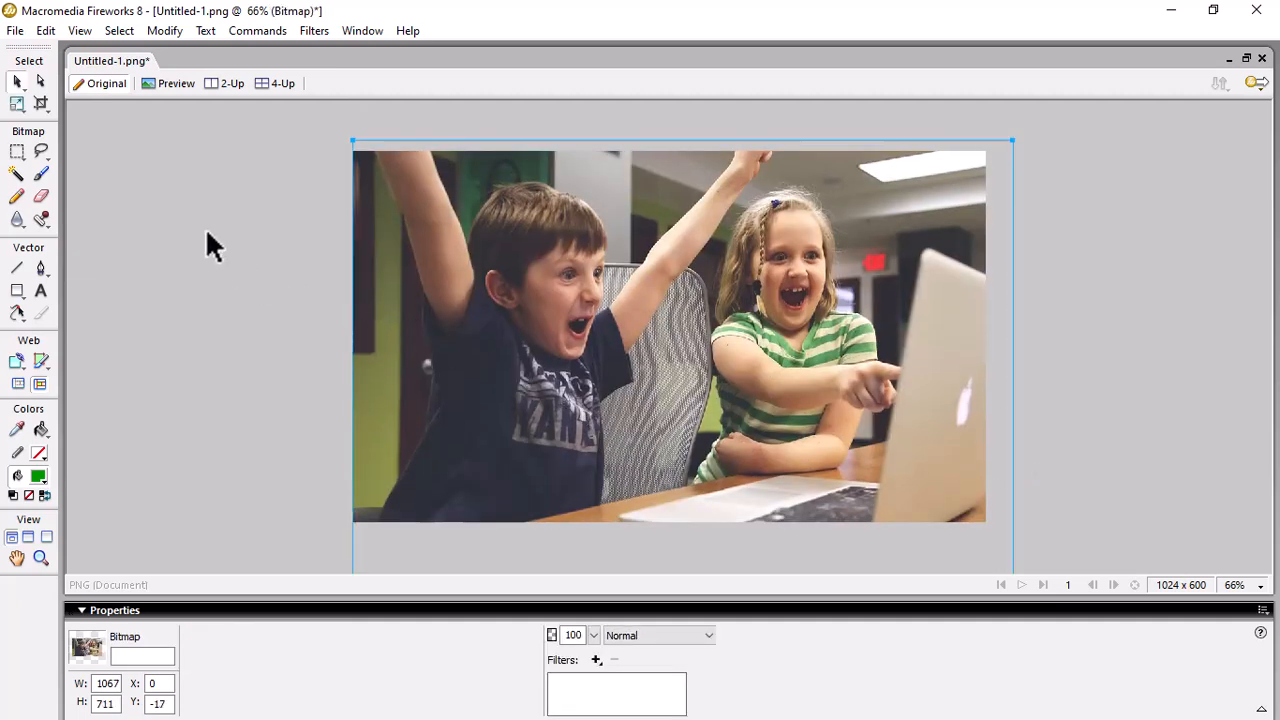
left_click(206, 233)
Export the banner of the two cheering children through the image preview as PNG 32, named slider4, in the images folder
left_click(16, 31)
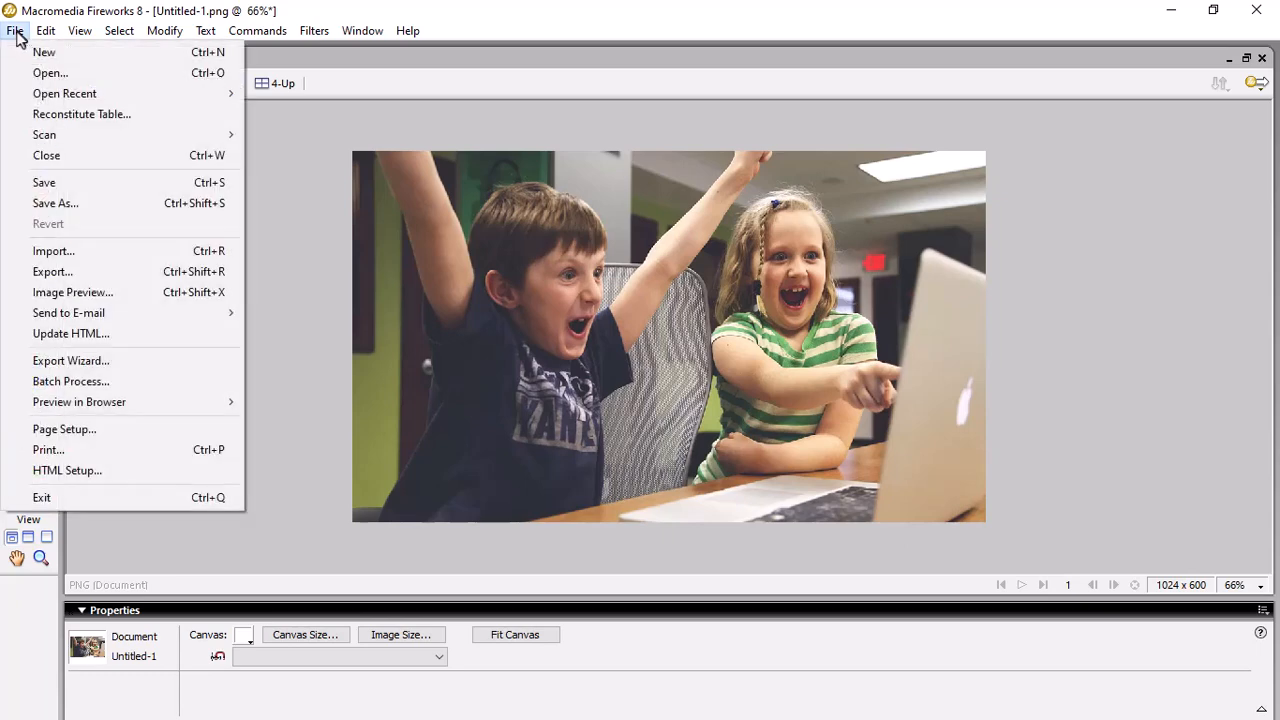
left_click(86, 293)
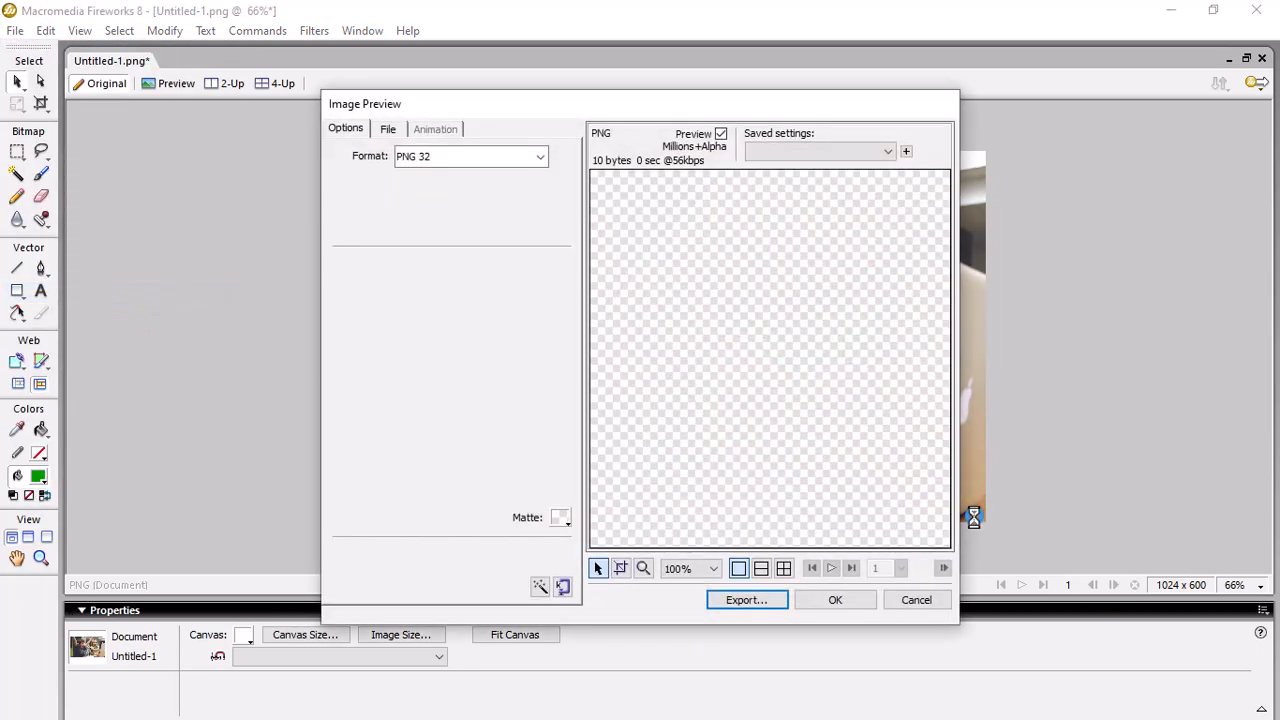
left_click(757, 605)
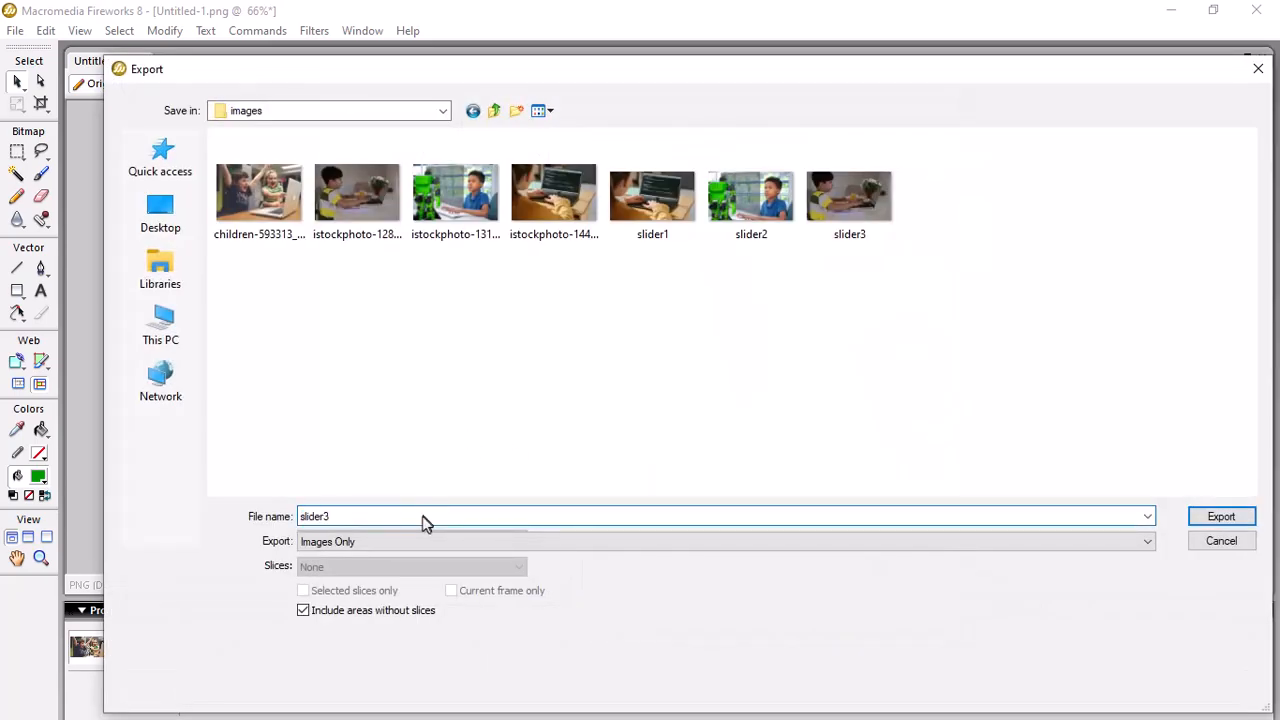
key("BackSpace")
type("4")
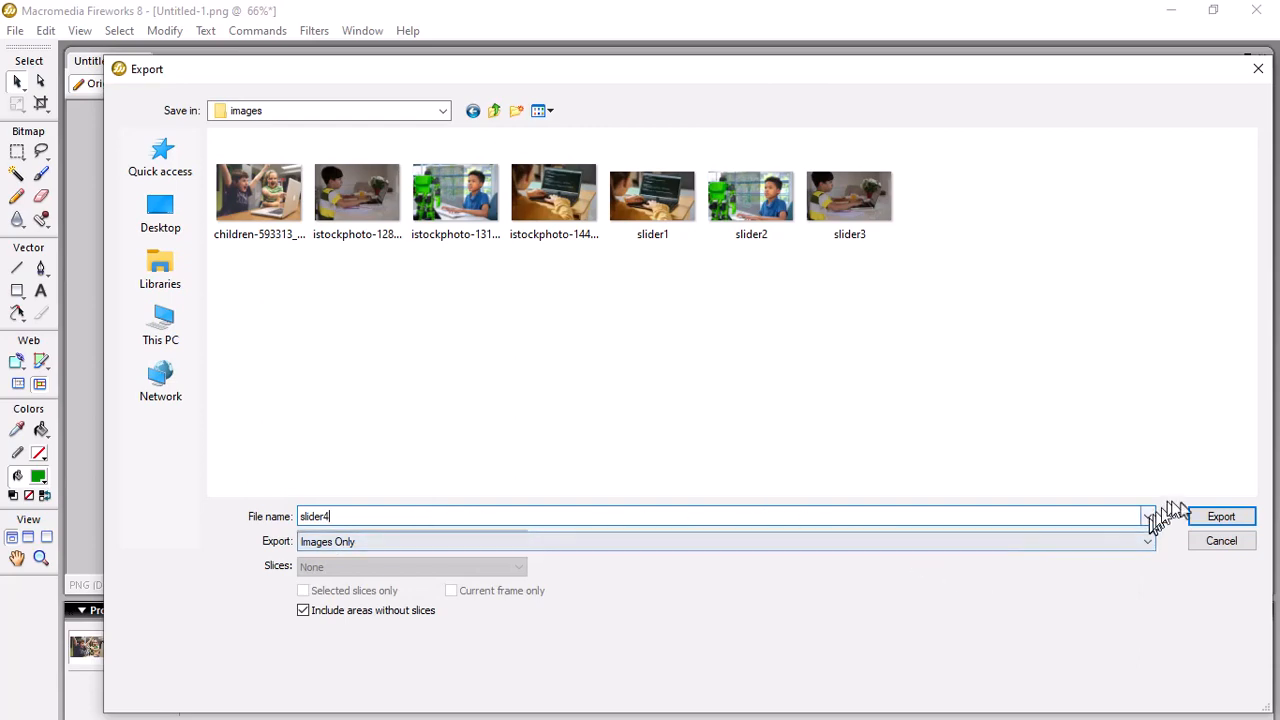
left_click(1224, 517)
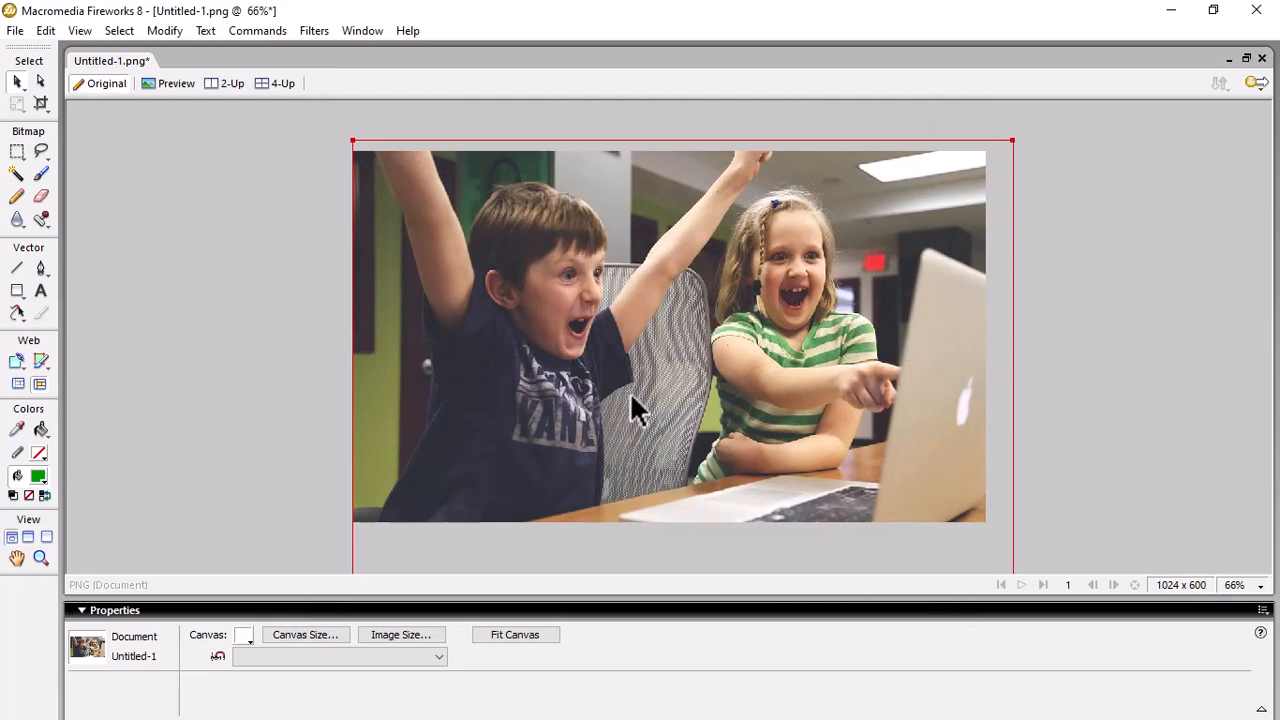
Create a new white document of 512 × 512 pixels at 72 pixels/inch and view it at 50%
left_click(540, 370)
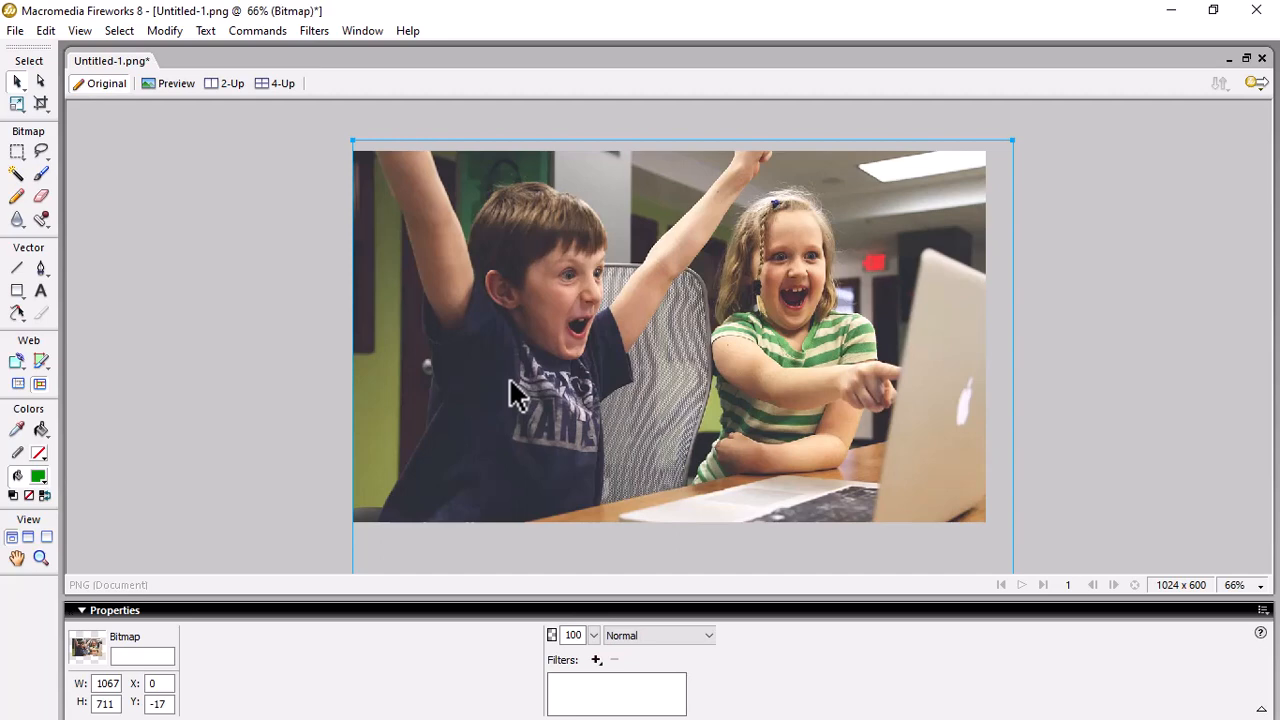
left_click(12, 32)
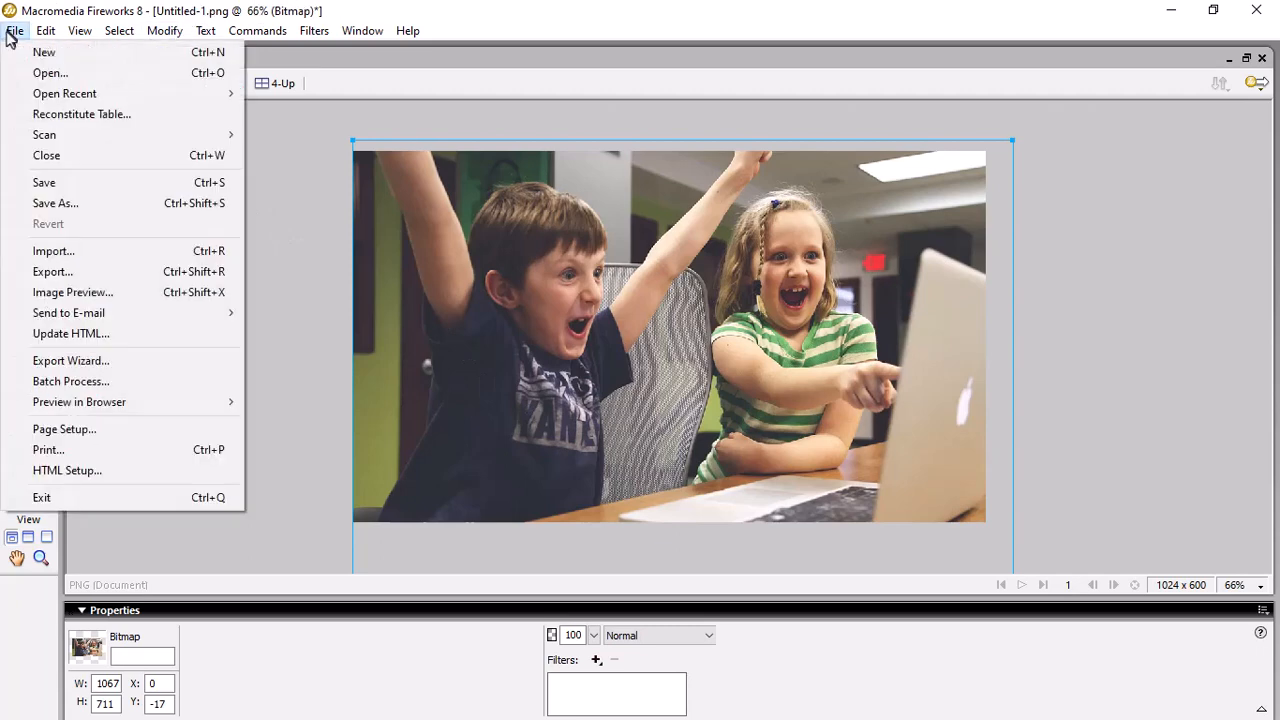
left_click(57, 55)
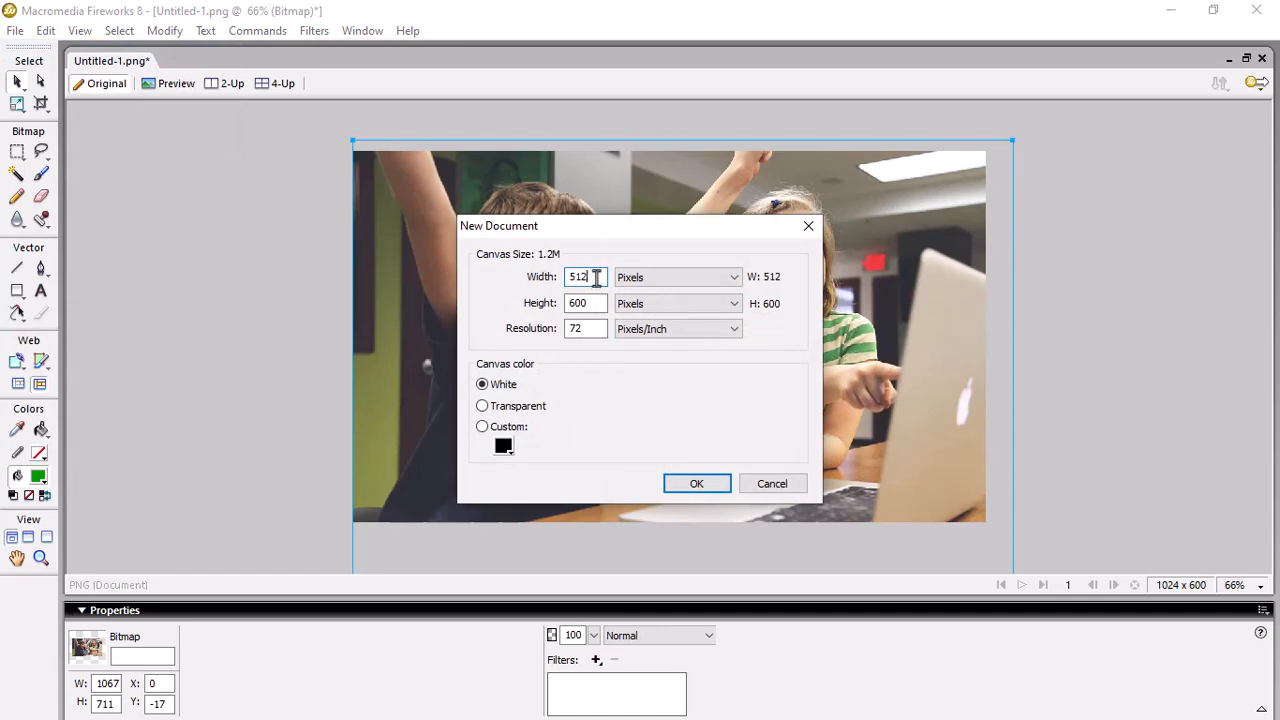
left_click_drag(600, 303, 543, 305)
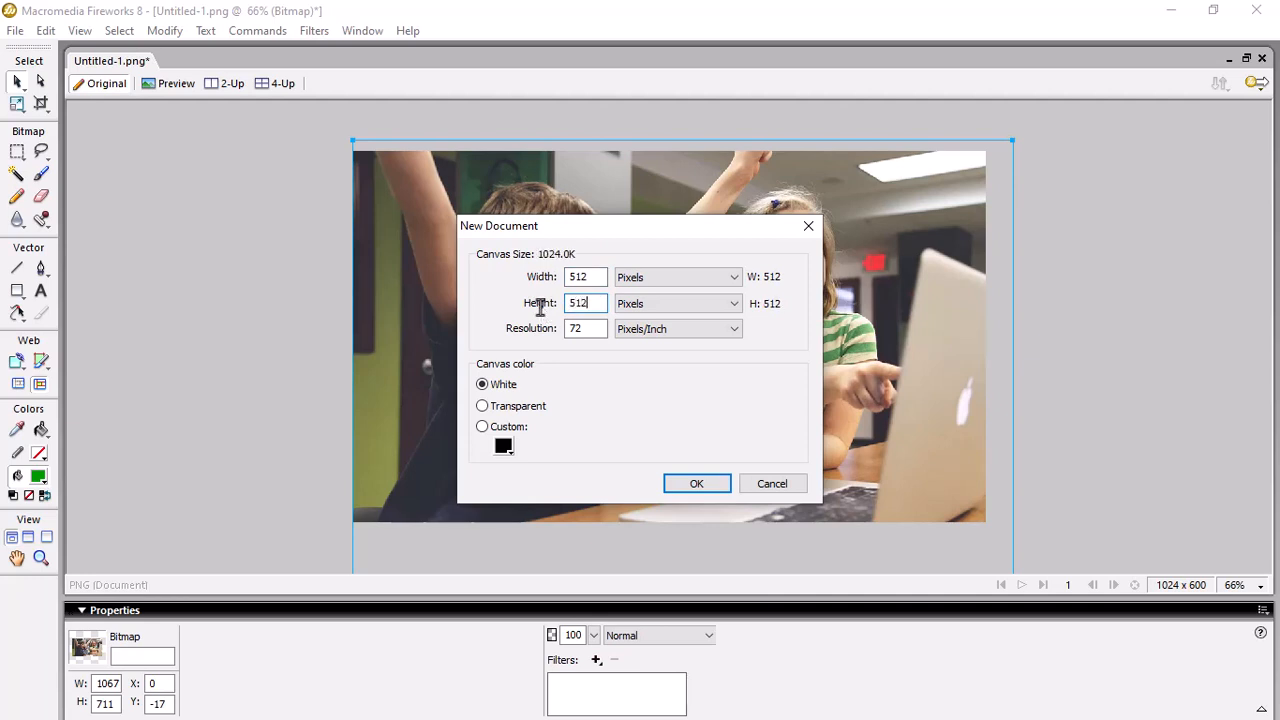
left_click(694, 485)
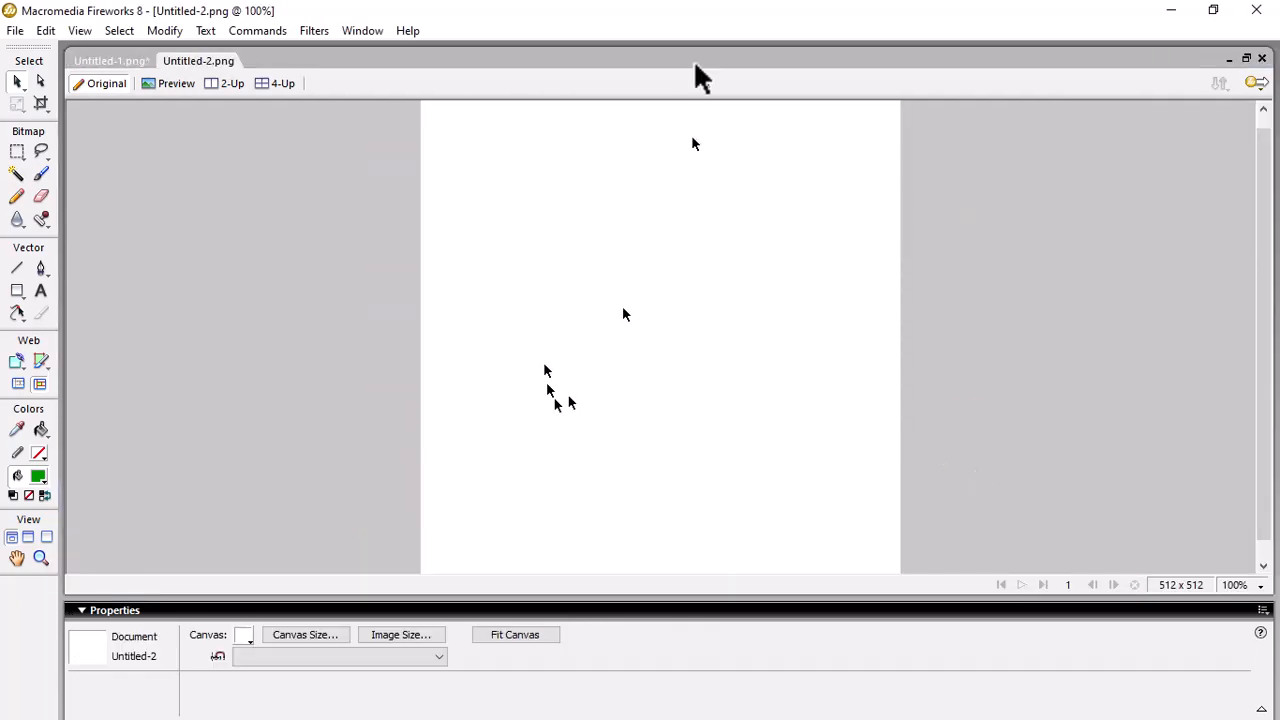
left_click(1236, 585)
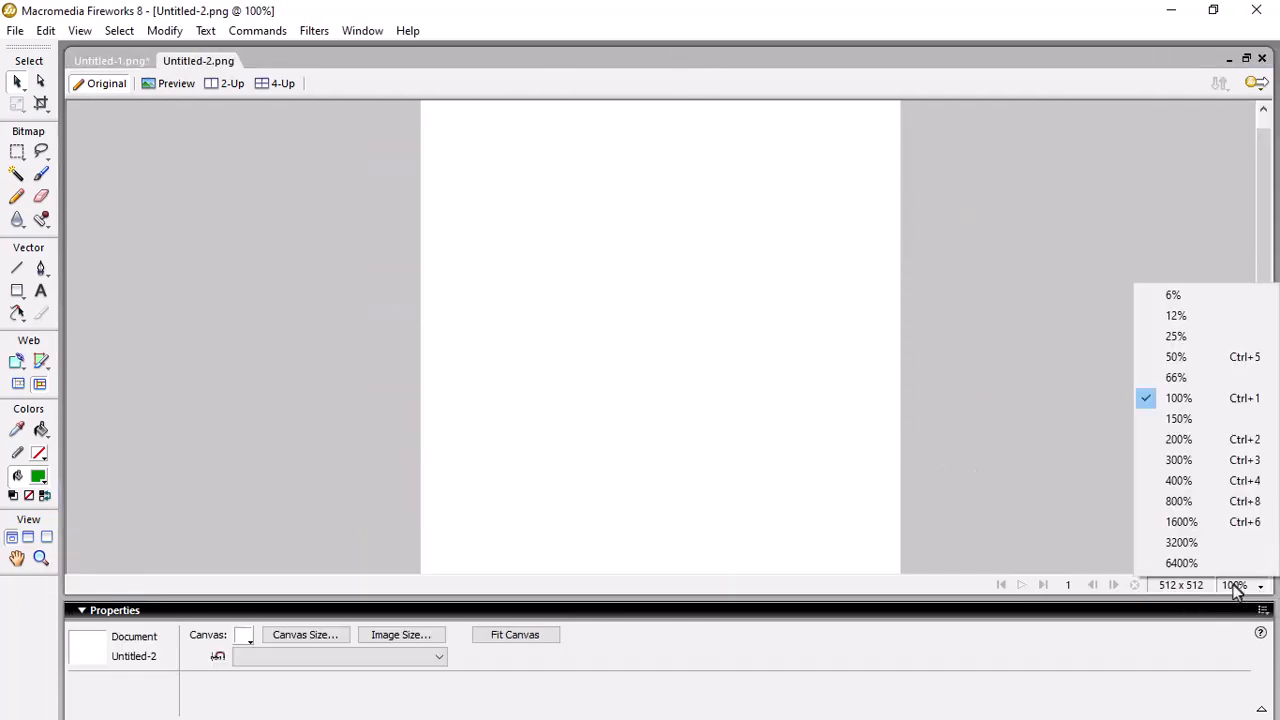
left_click(1170, 358)
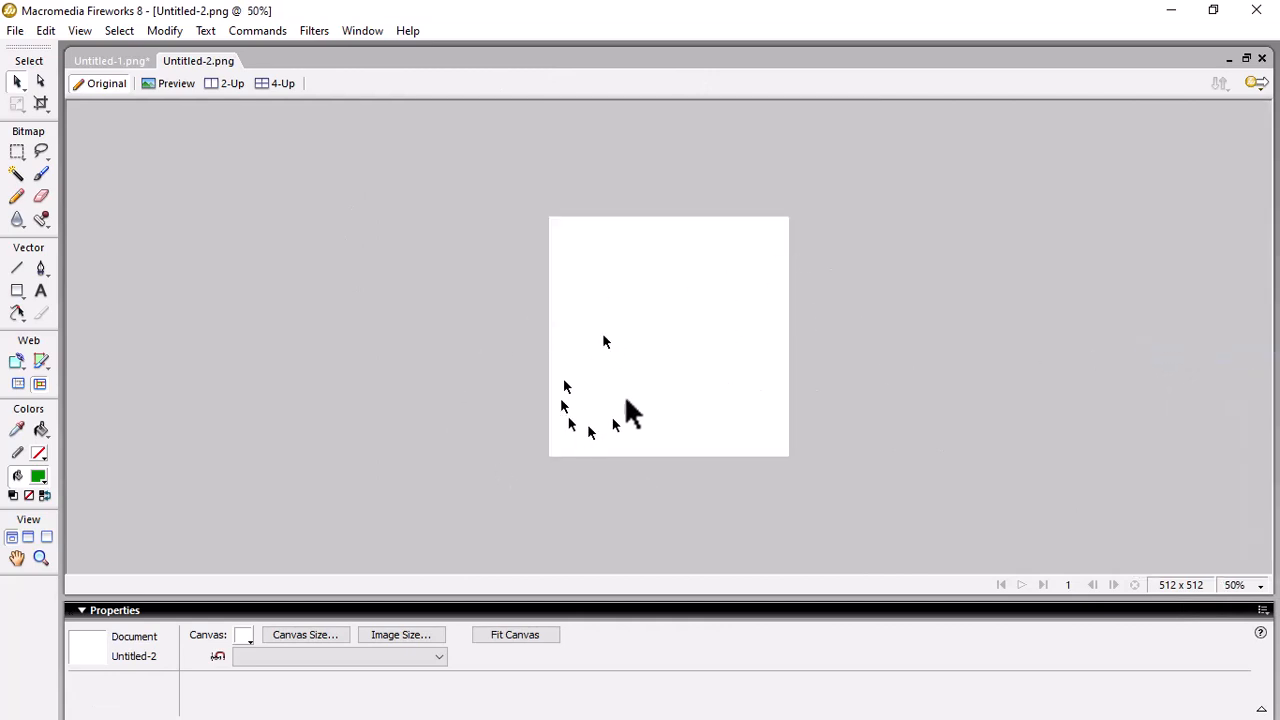
left_click_drag(524, 192, 916, 526)
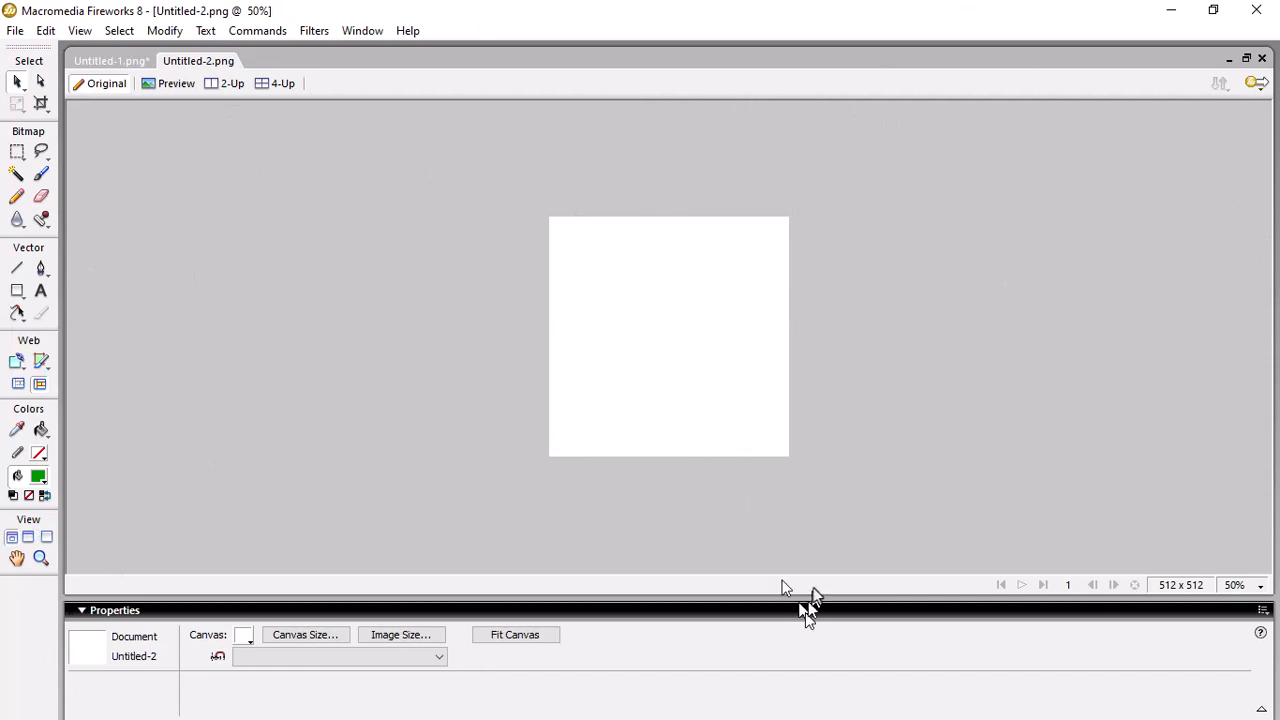
Open the images folder on the desktop and remove the children picture and the three istockphoto originals from it
key("super+d")
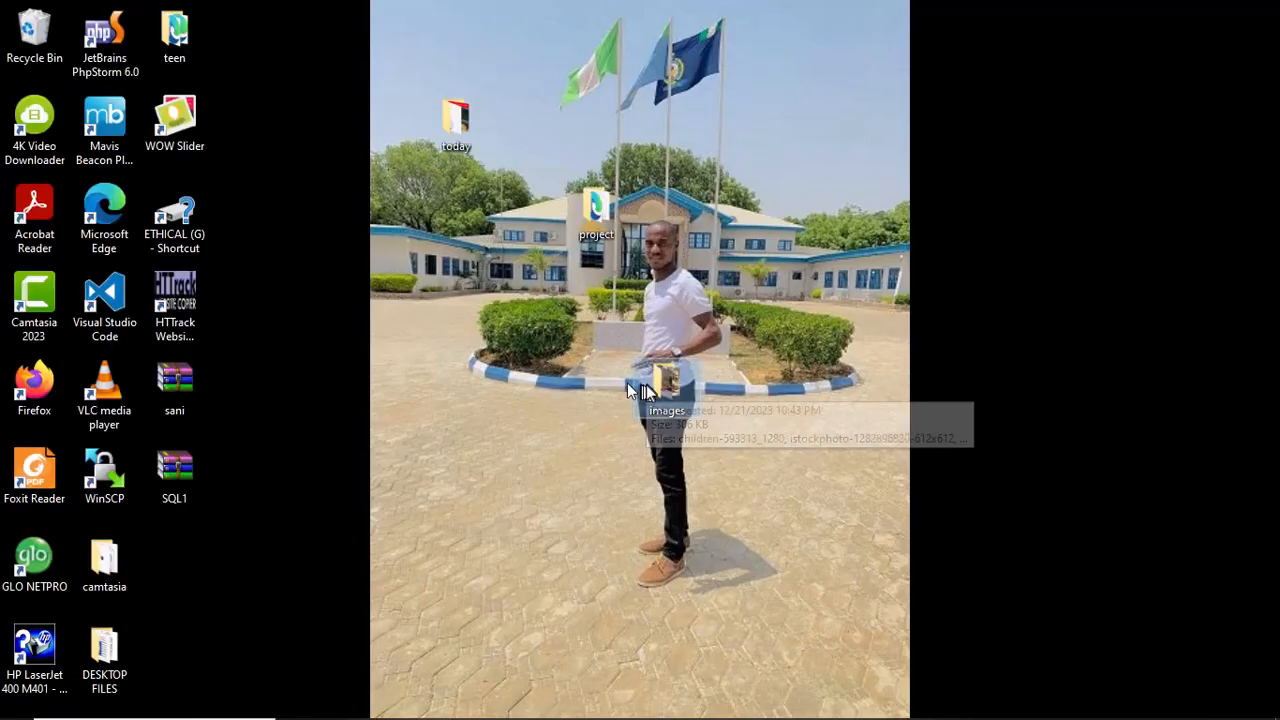
double_click(668, 383)
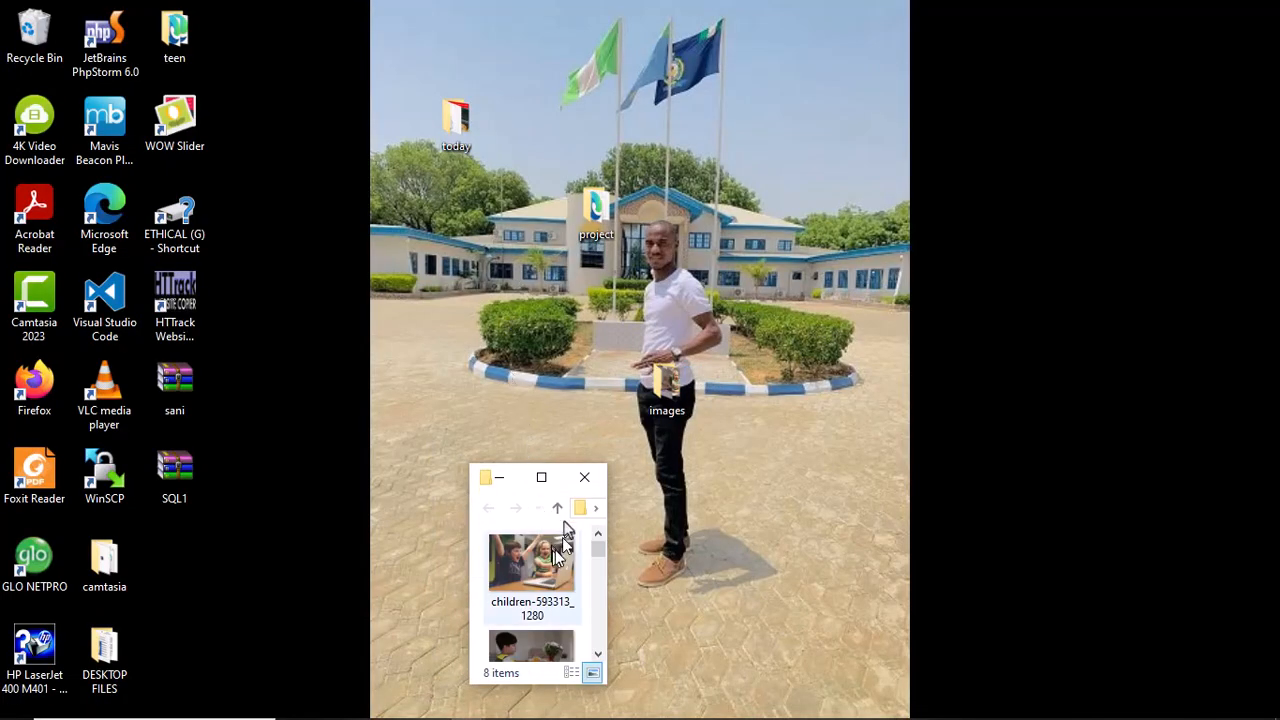
left_click(543, 479)
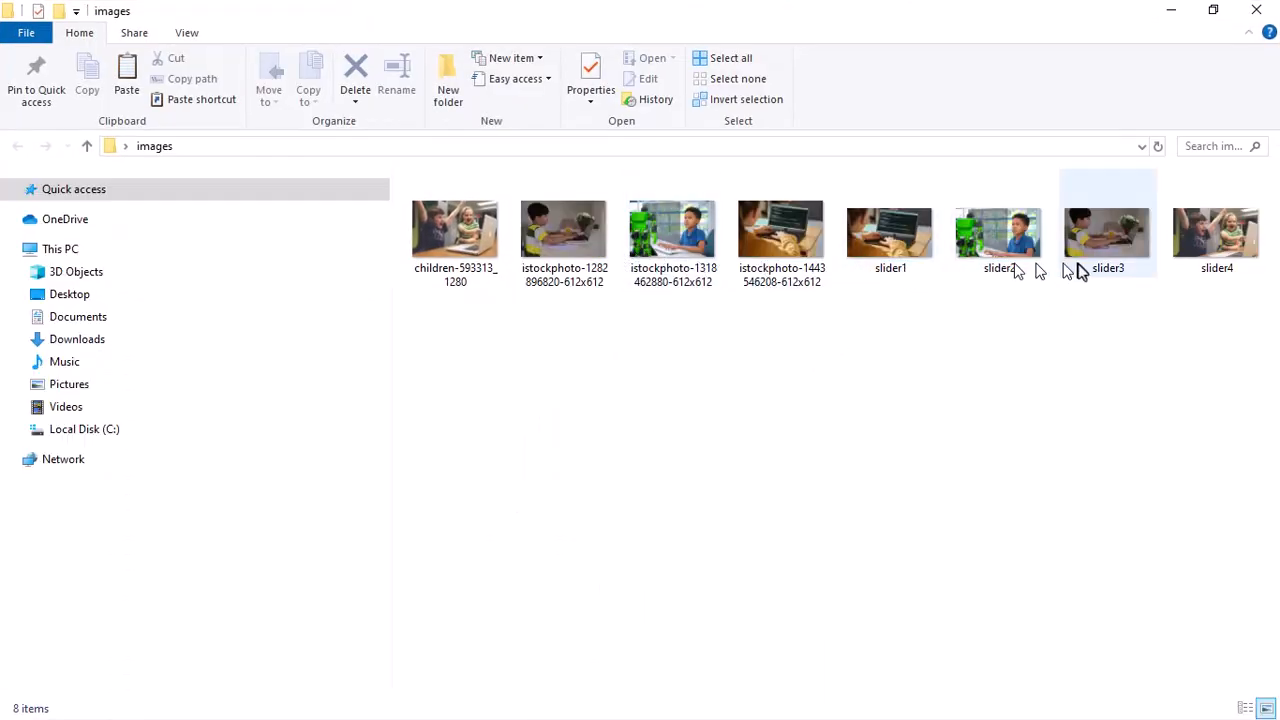
left_click(762, 272)
left_click(689, 269)
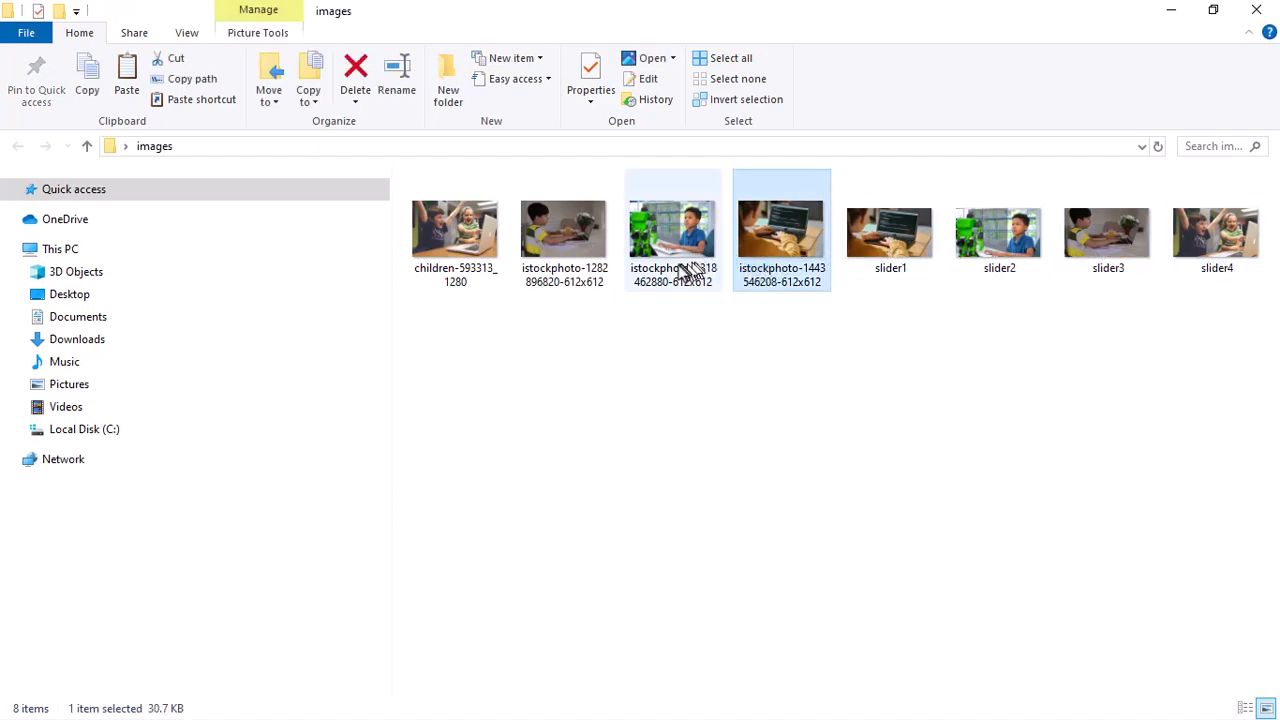
left_click(592, 274, "ctrl")
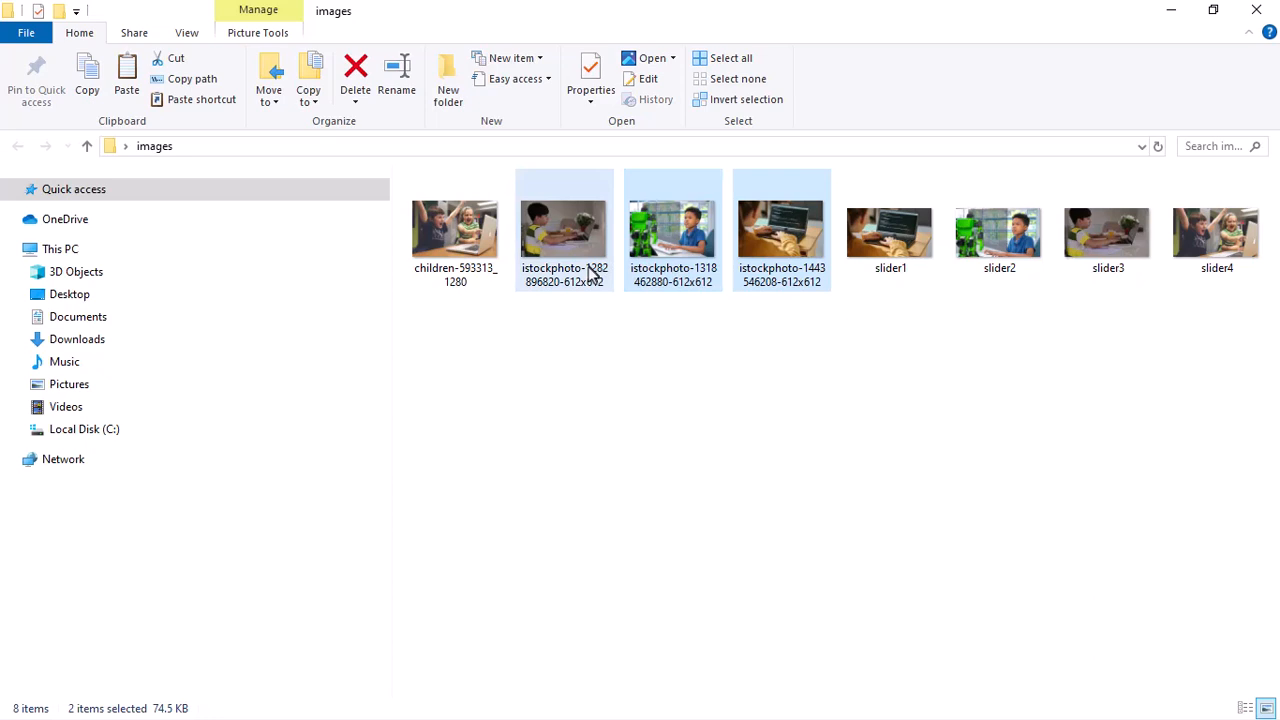
left_click(476, 273, "ctrl")
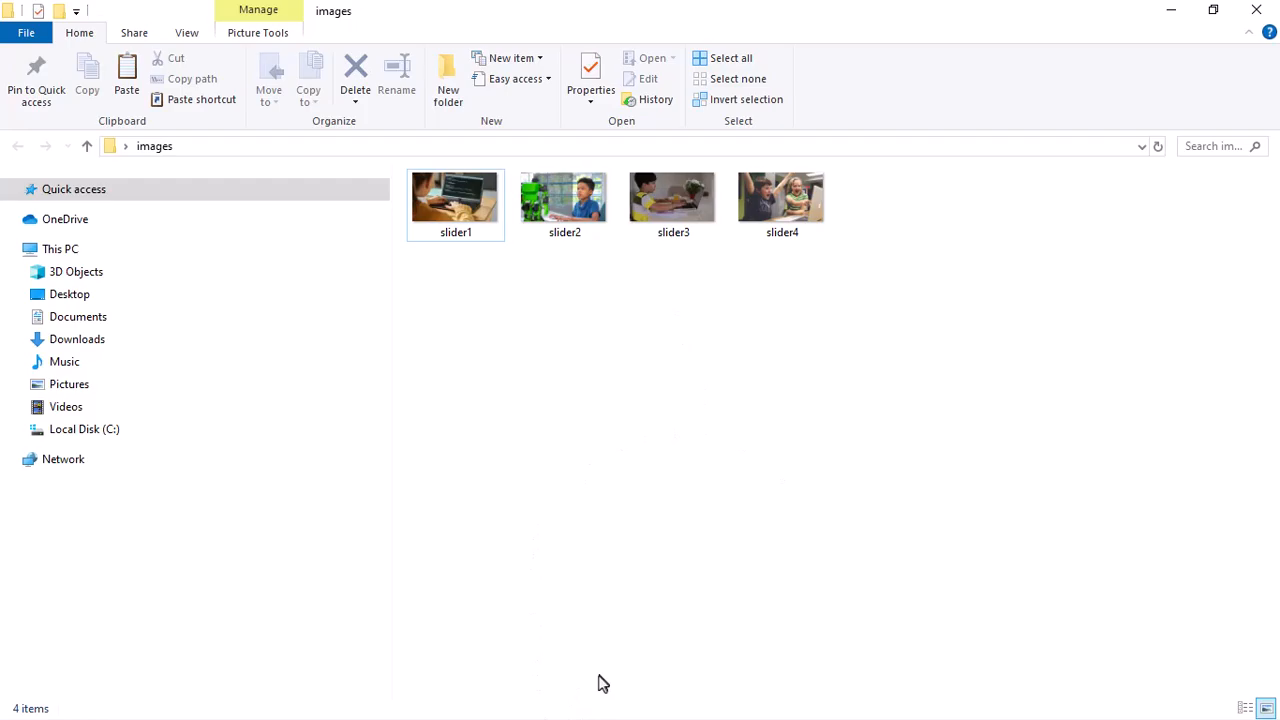
Return to the desktop and launch WOW Slider
key("super+d")
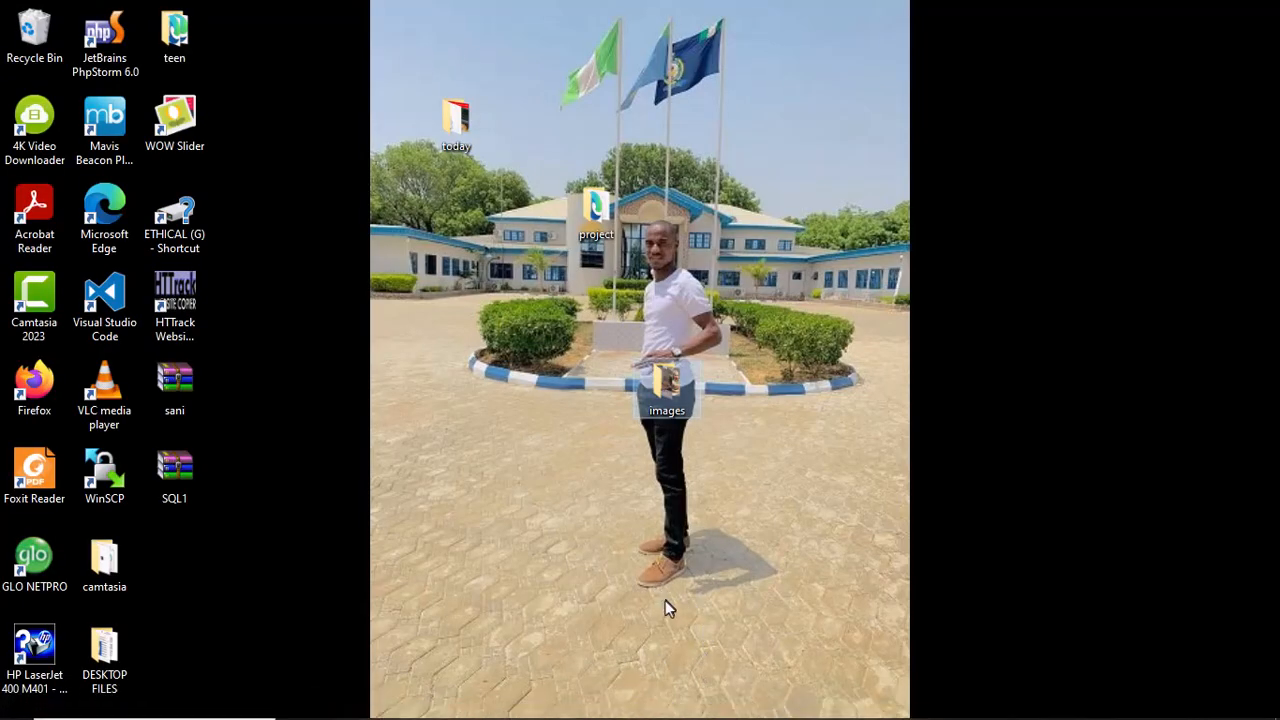
key("super+s")
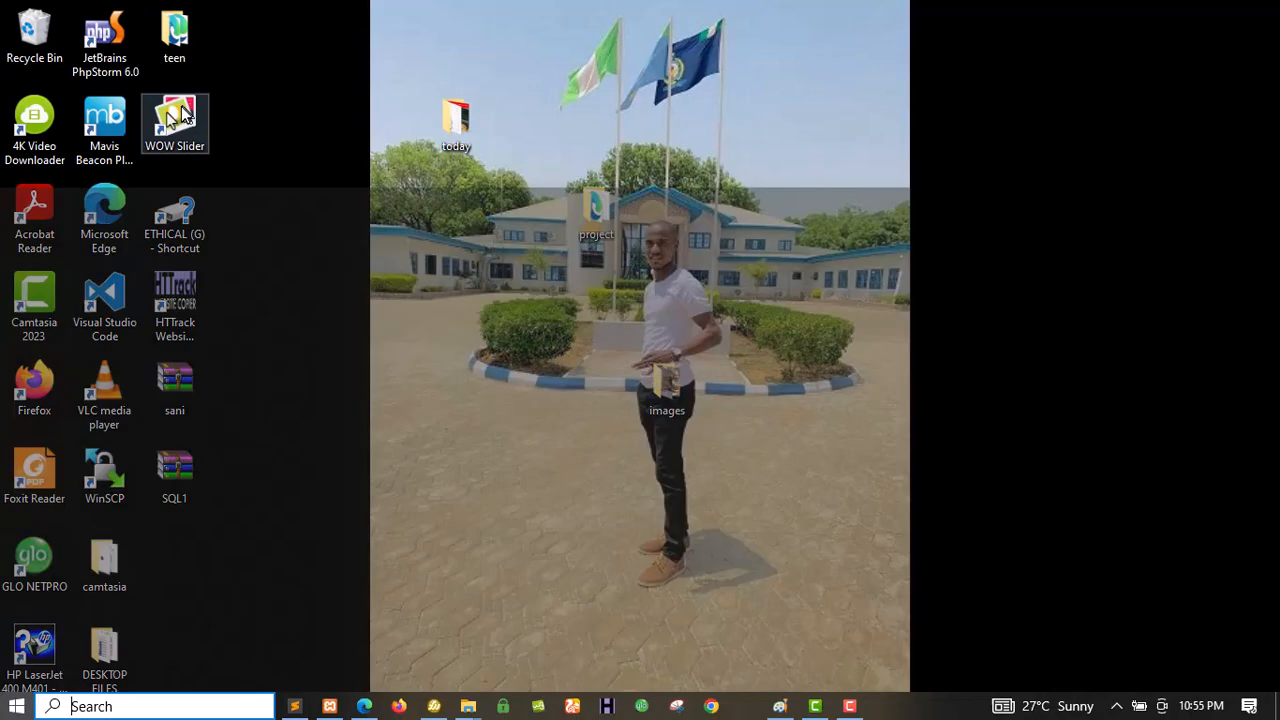
left_click(283, 98)
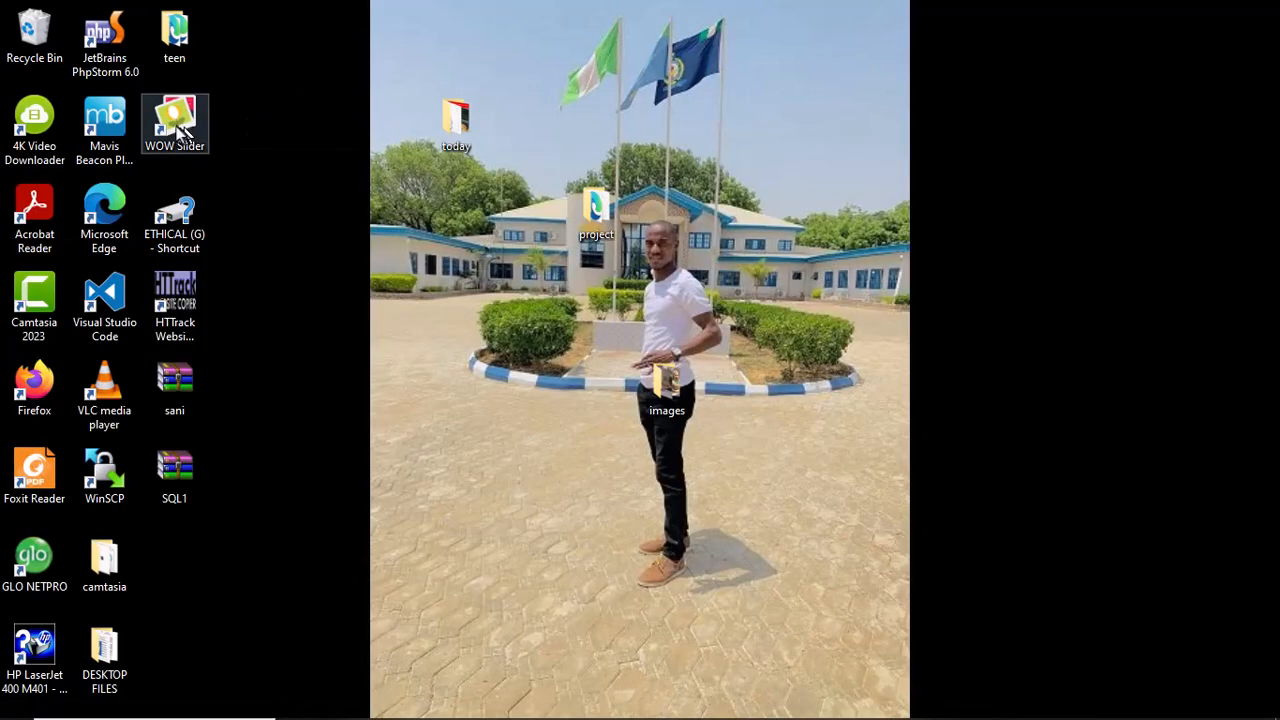
double_click(181, 133)
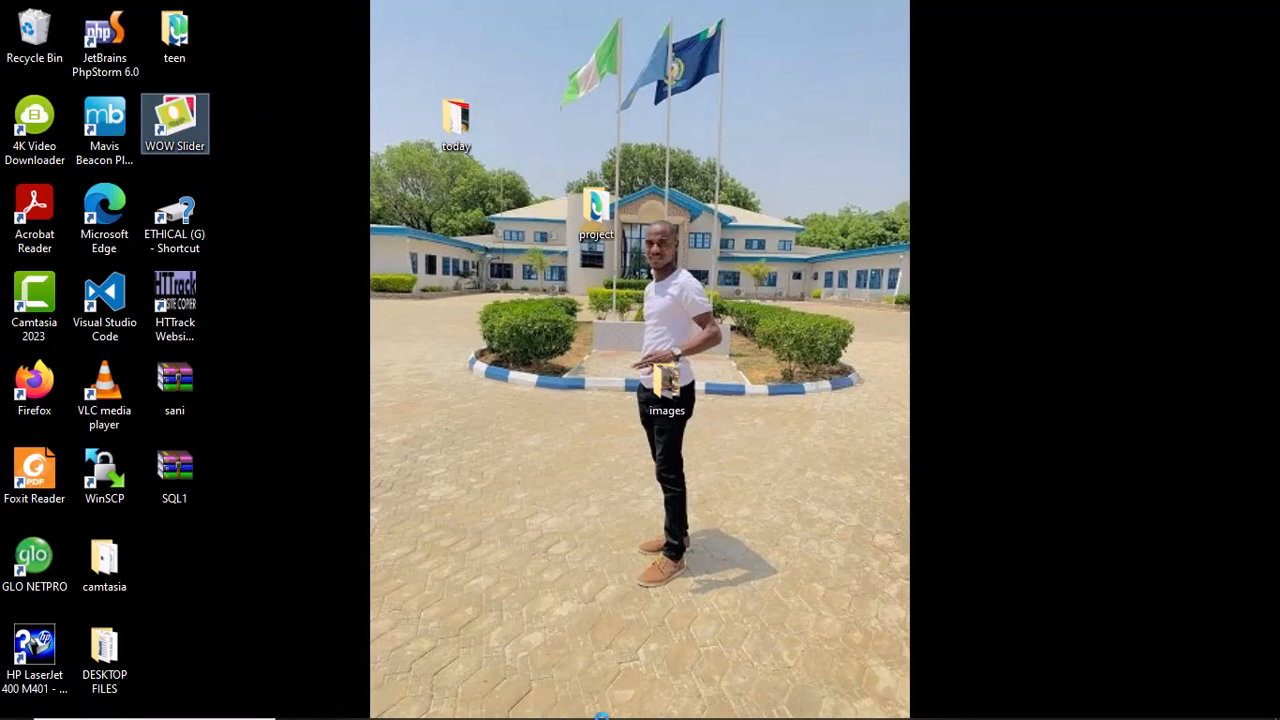
mouse_move(628, 705)
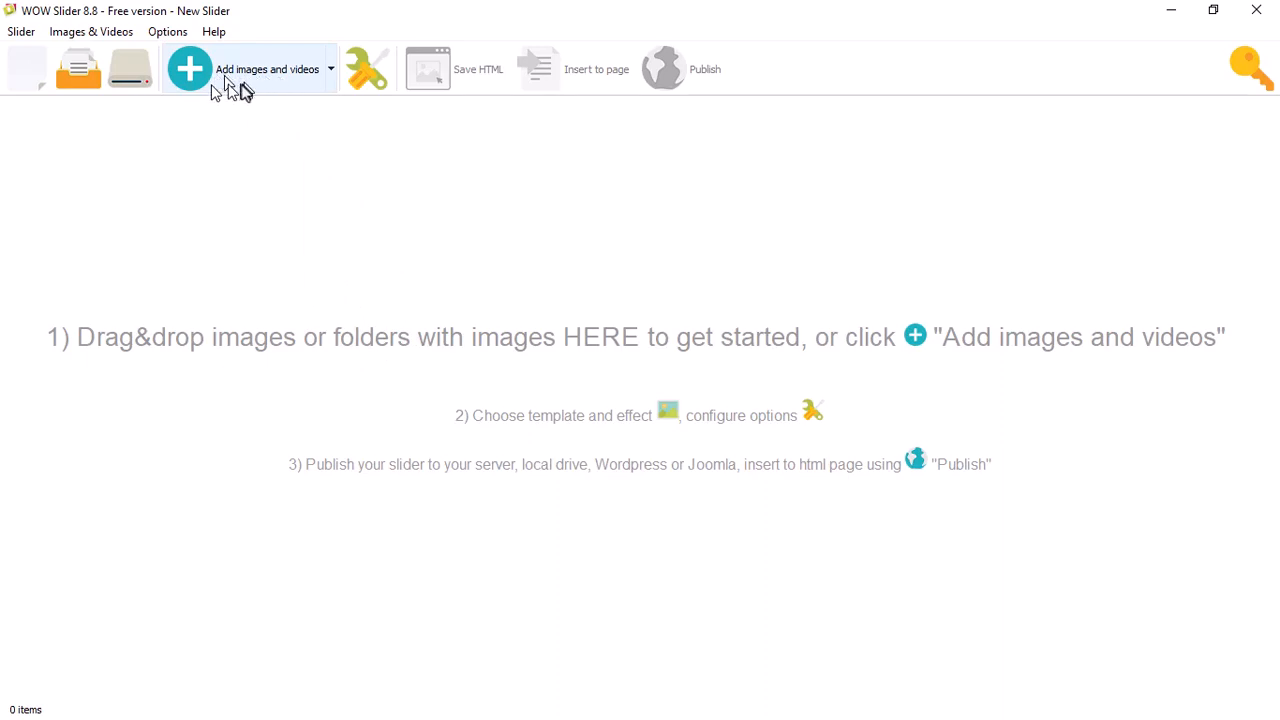
Add all pictures from the desktop's images folder to the new slider and select the slider2 slide for preview
left_click(330, 69)
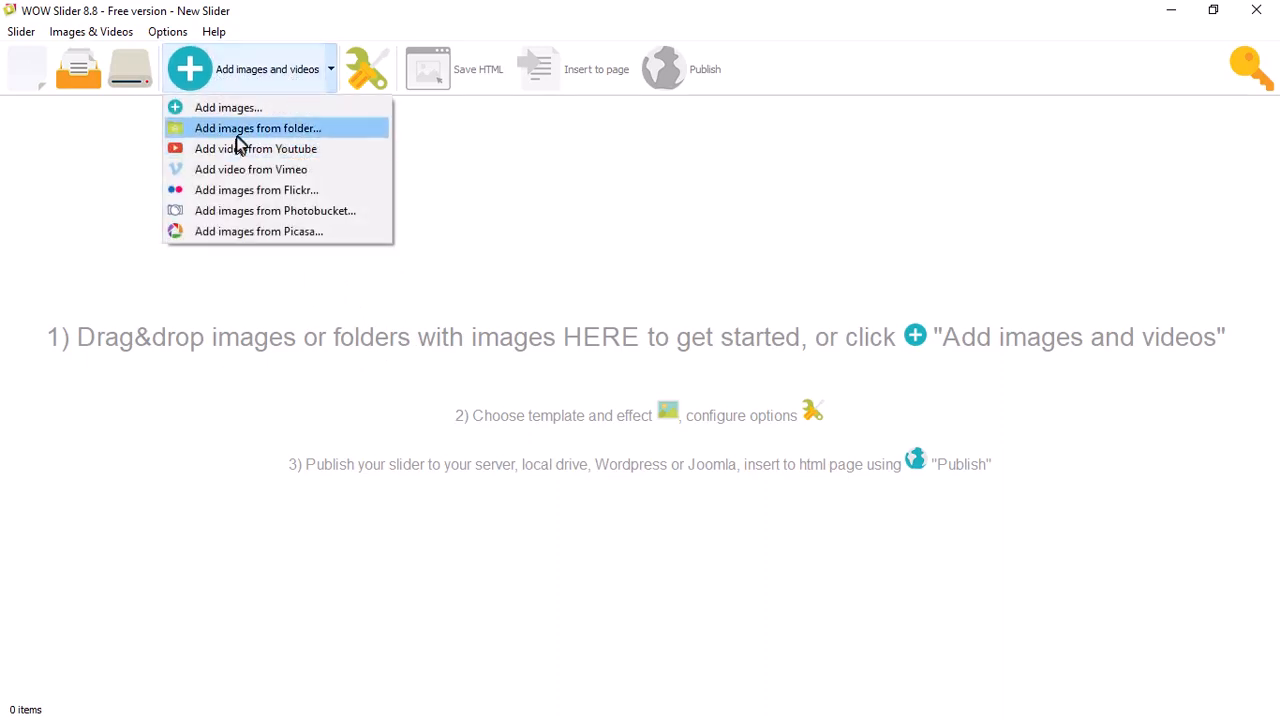
left_click(306, 131)
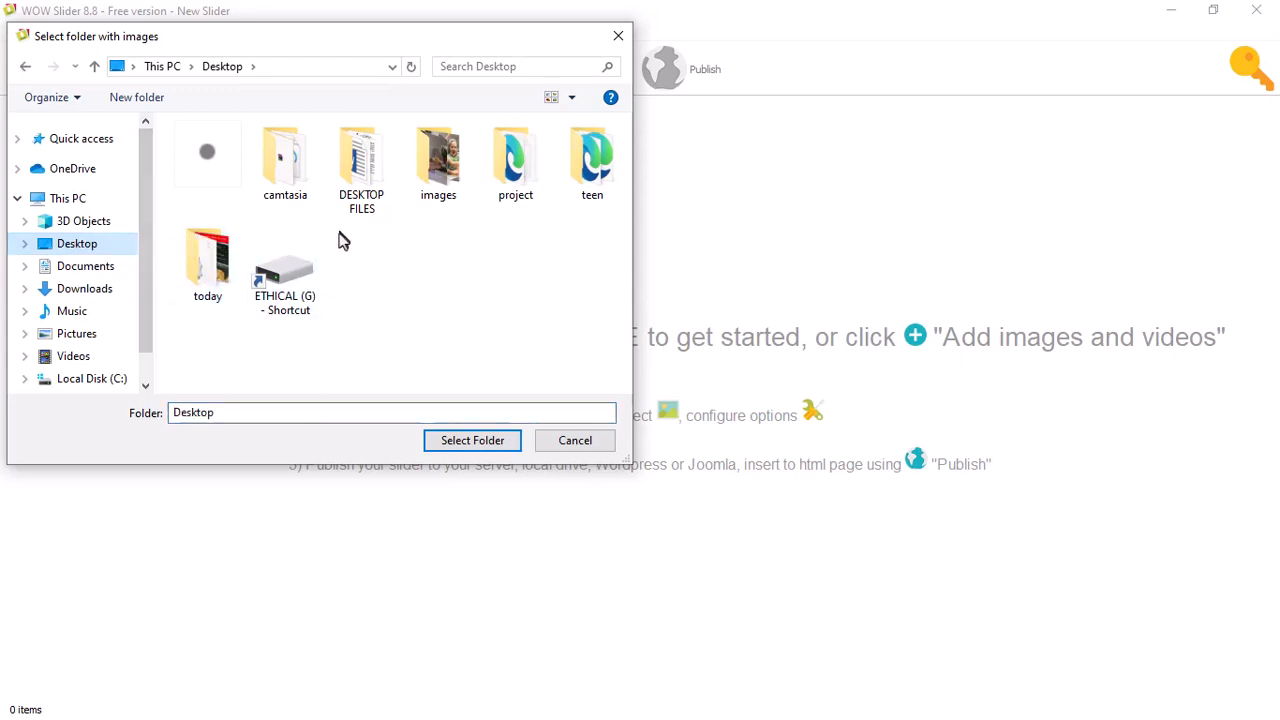
left_click(437, 160)
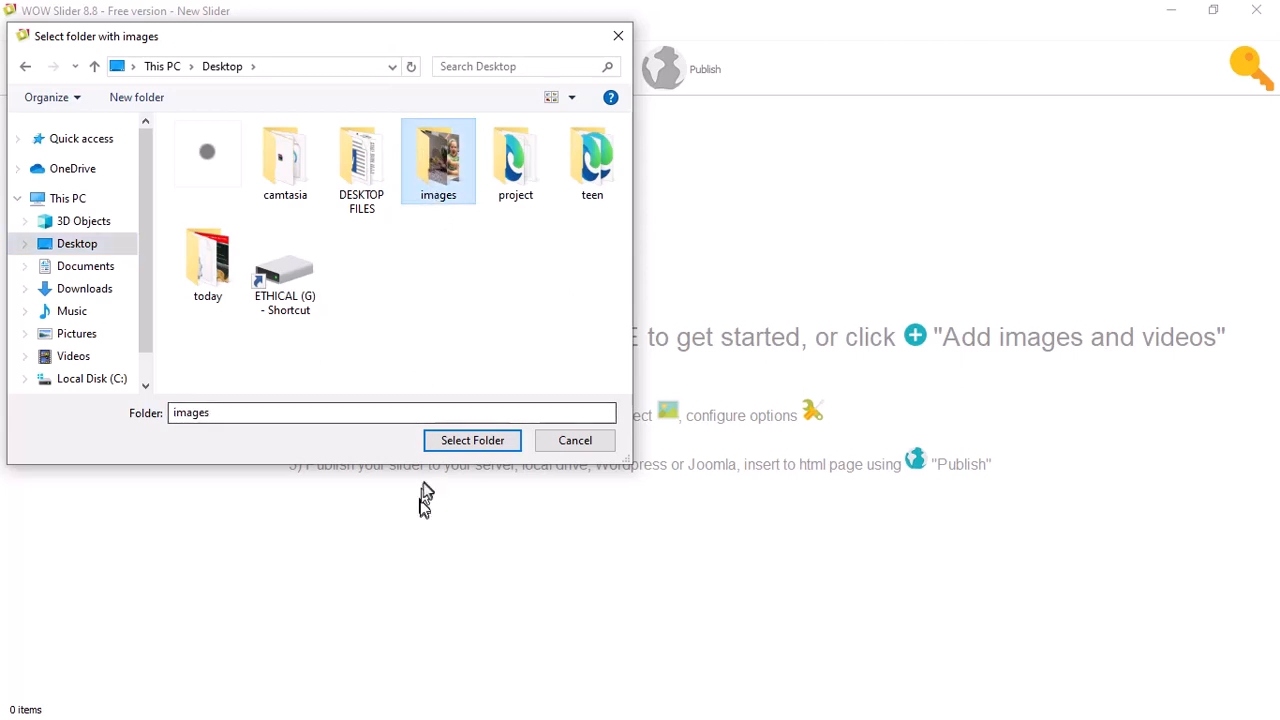
left_click(468, 441)
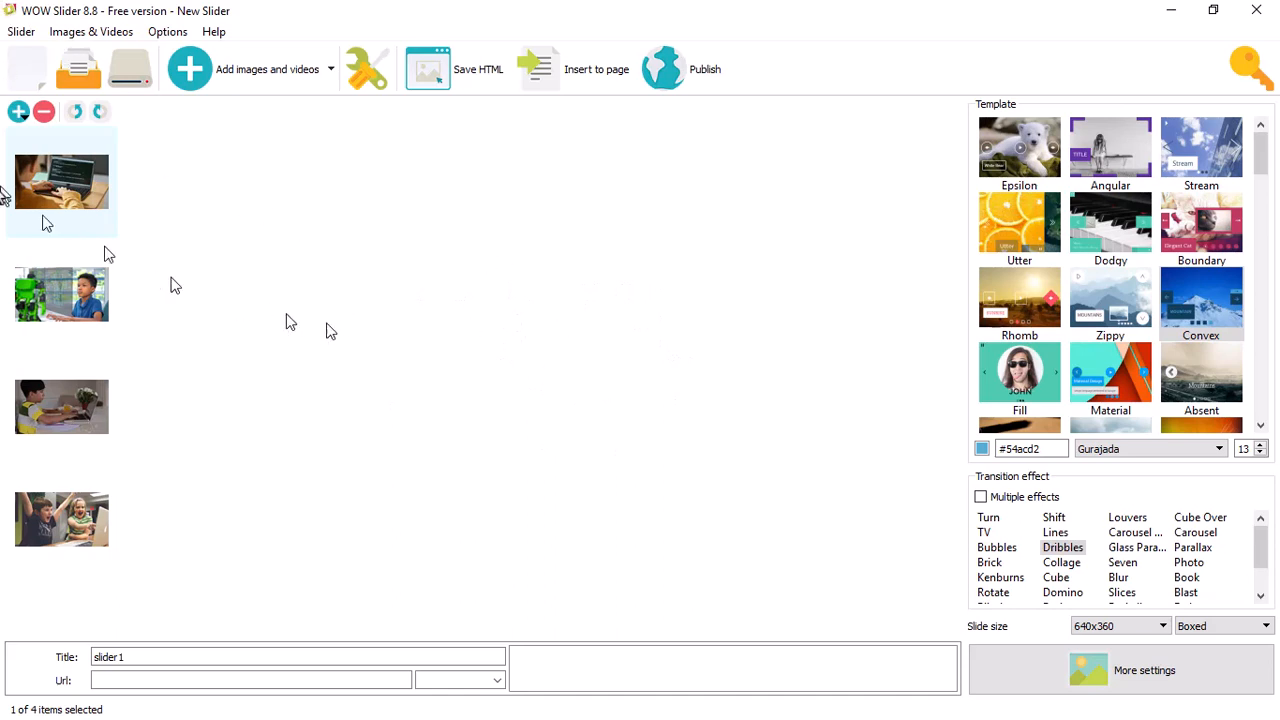
left_click(38, 288)
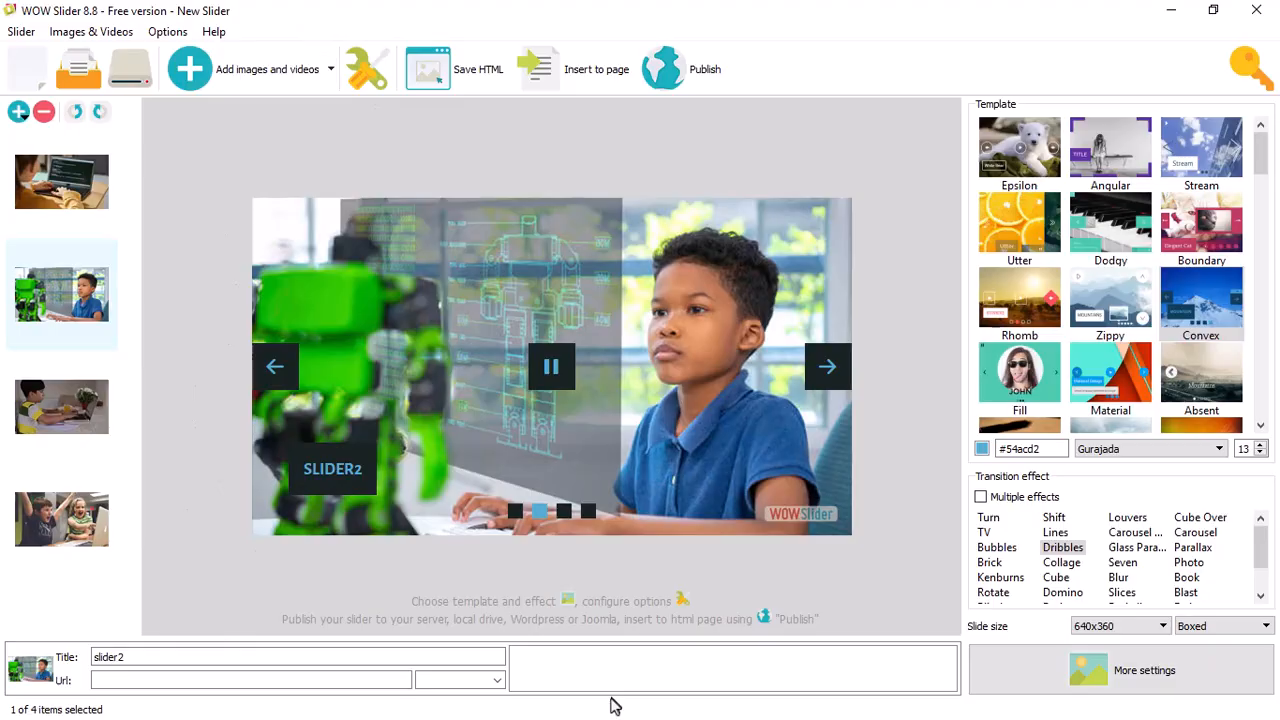
key("super+d")
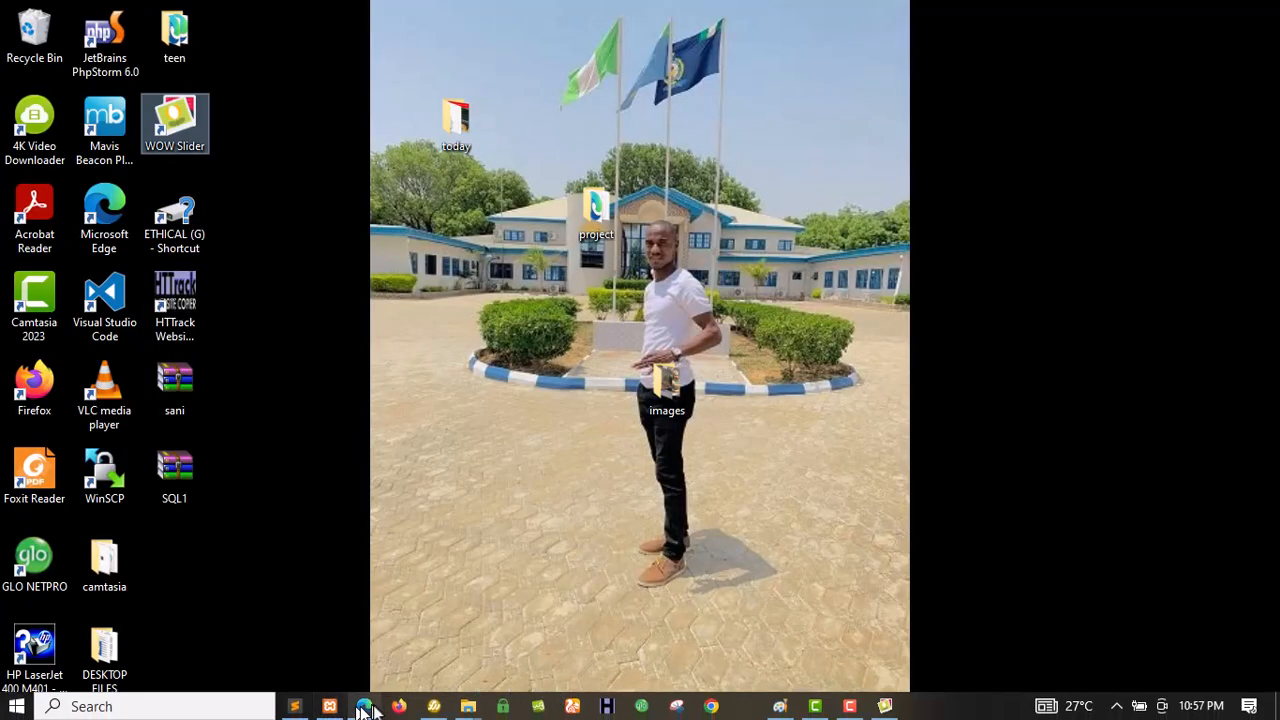
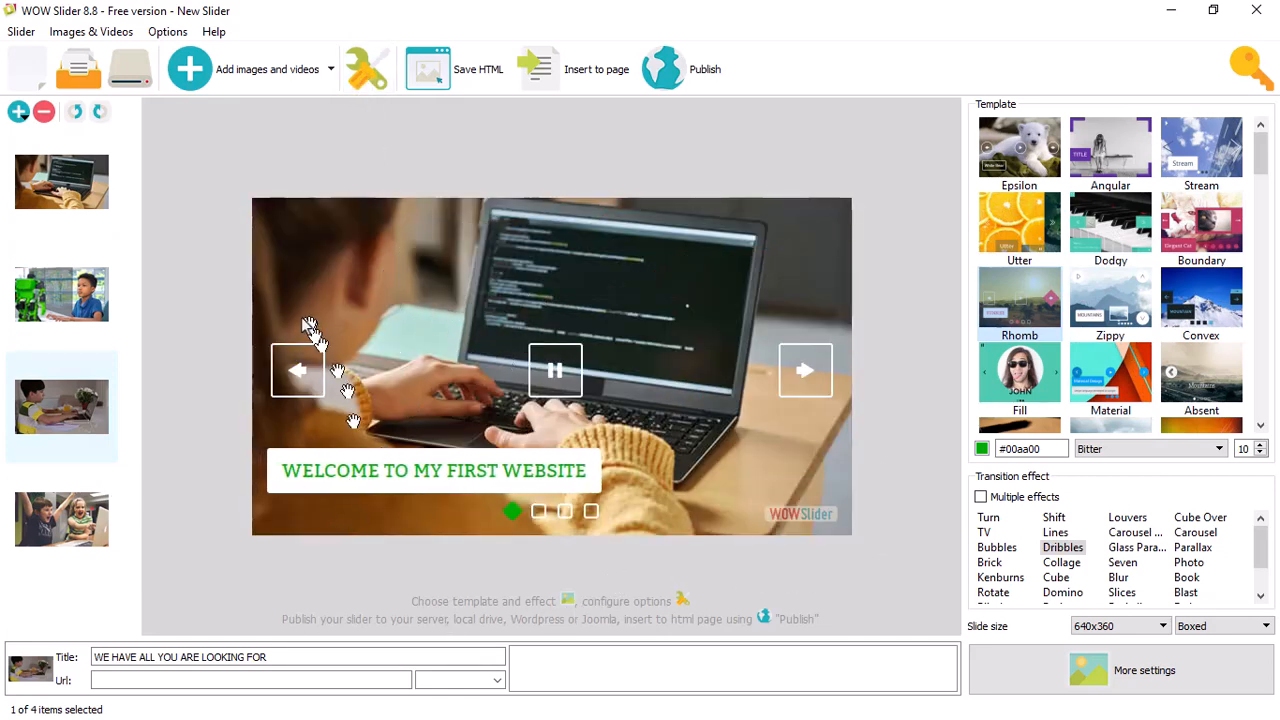
Set the slider layout to Full screen in the slider's general properties and apply the change
left_click(364, 76)
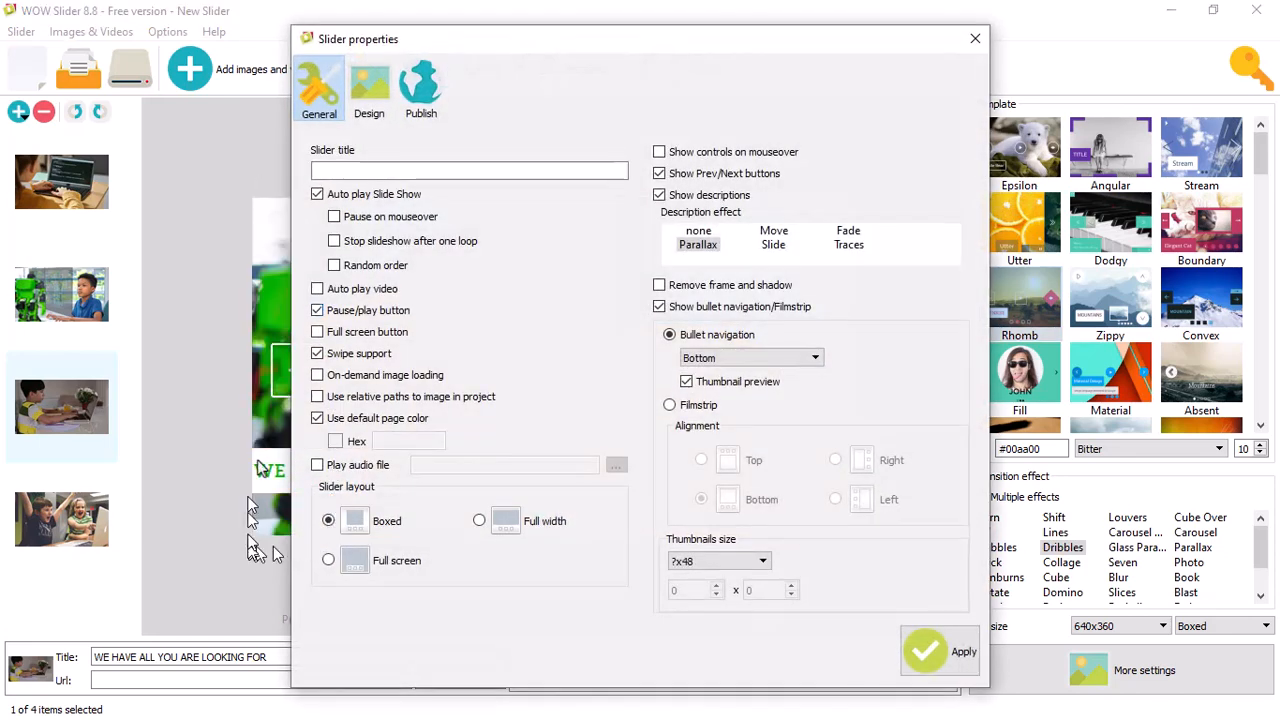
left_click_drag(641, 44, 389, 191)
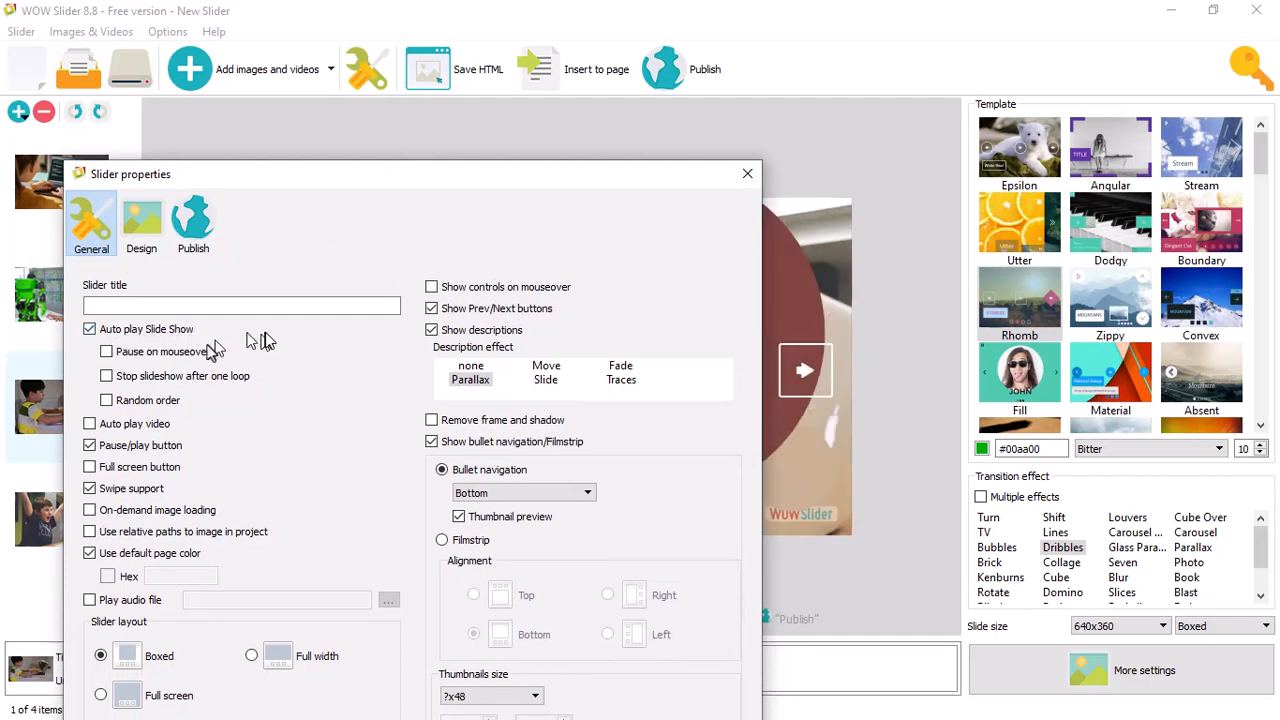
left_click_drag(375, 190, 1005, 272)
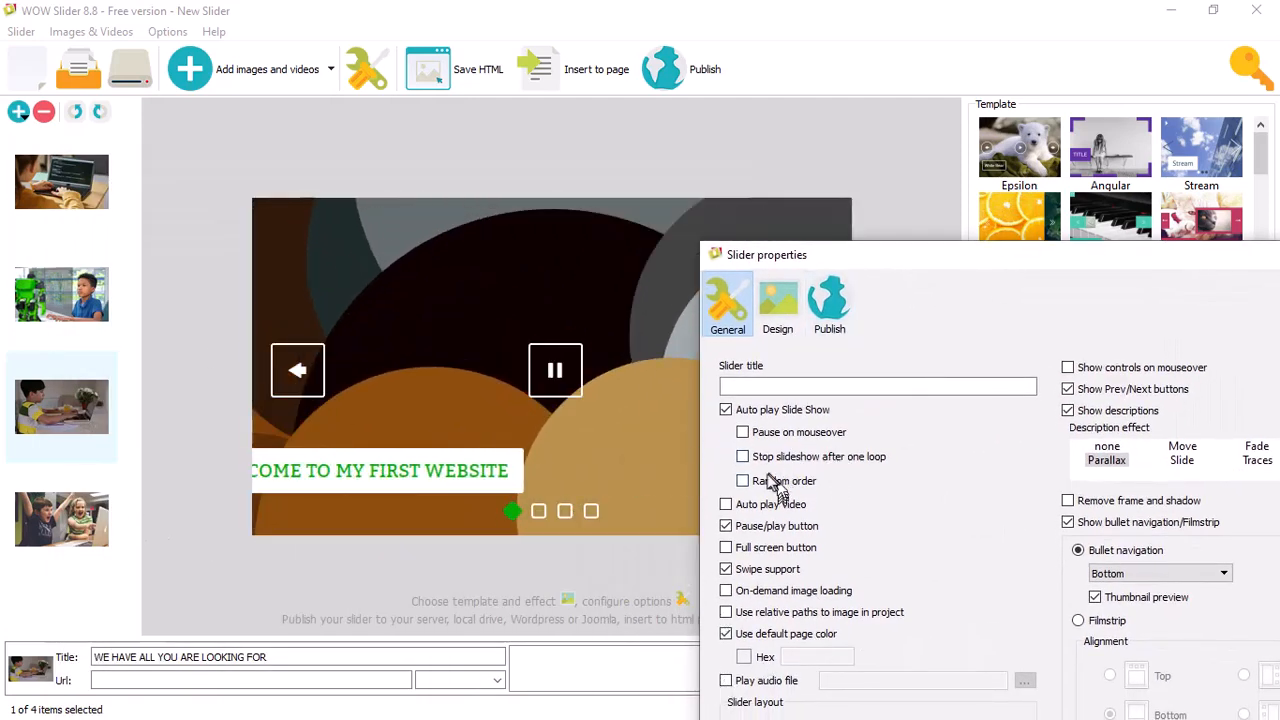
left_click_drag(886, 251, 859, 81)
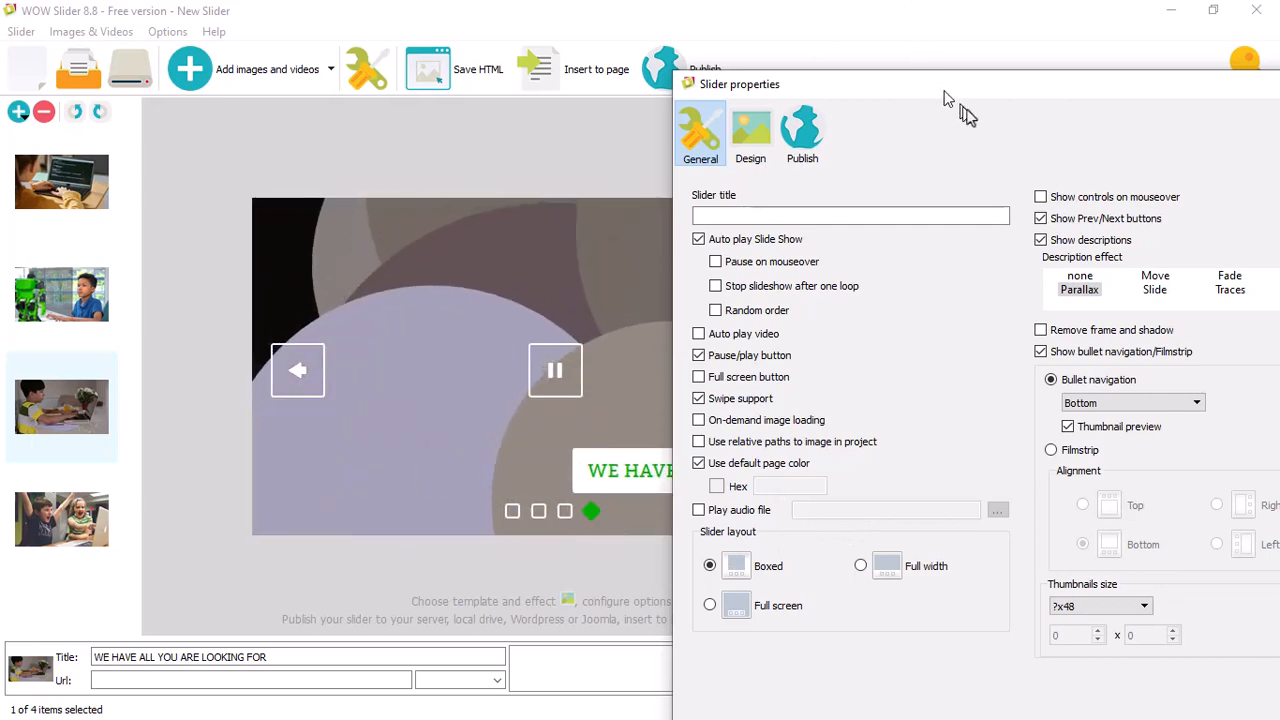
left_click_drag(943, 90, 1163, 10)
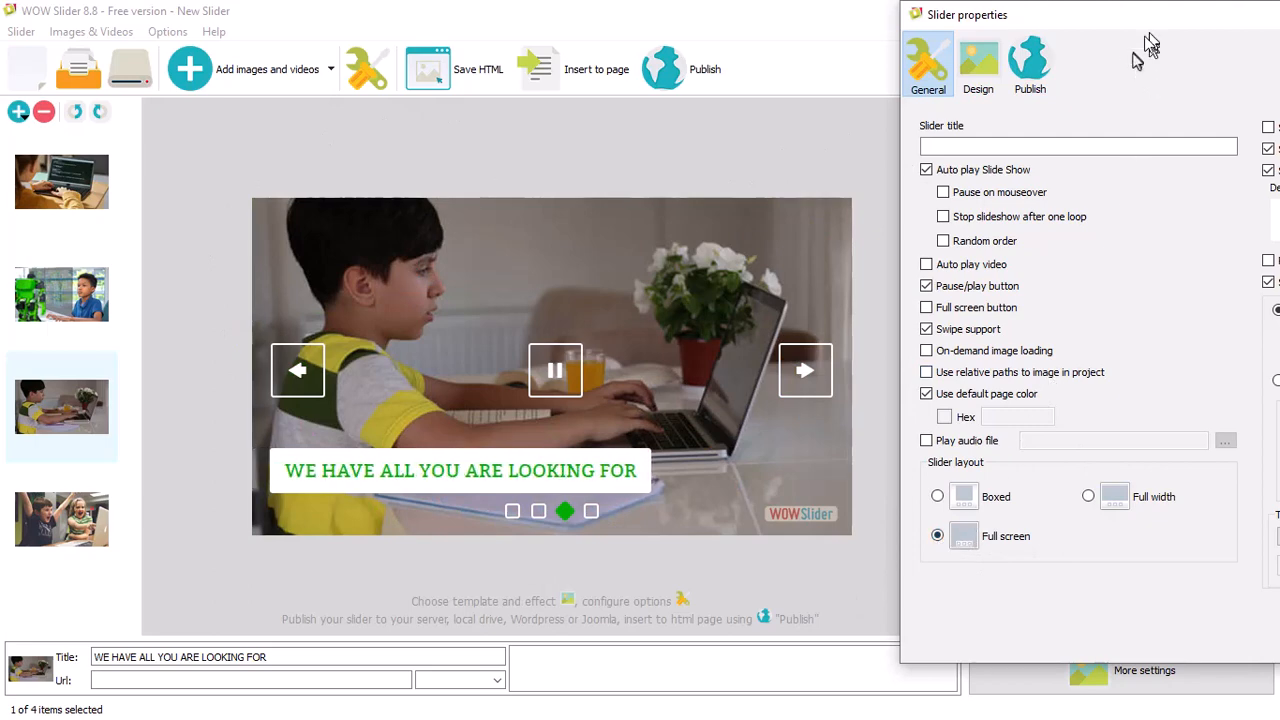
left_click_drag(1122, 25, 680, 31)
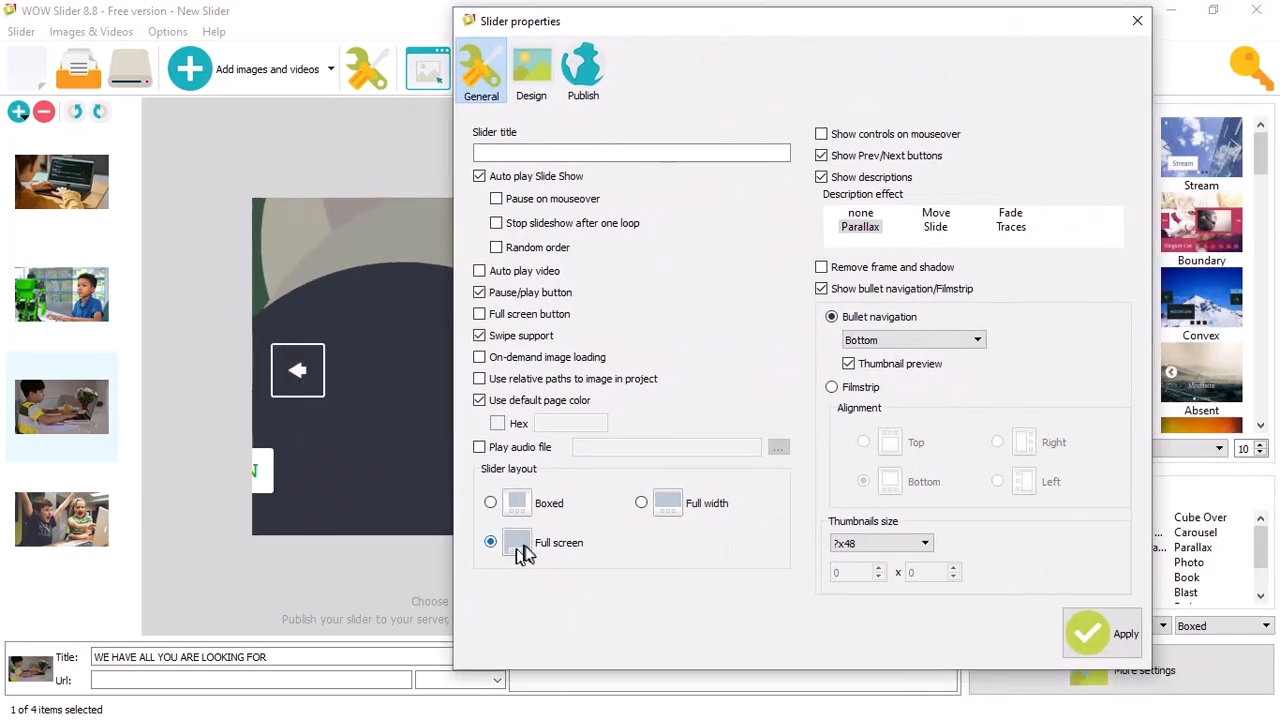
left_click(1110, 640)
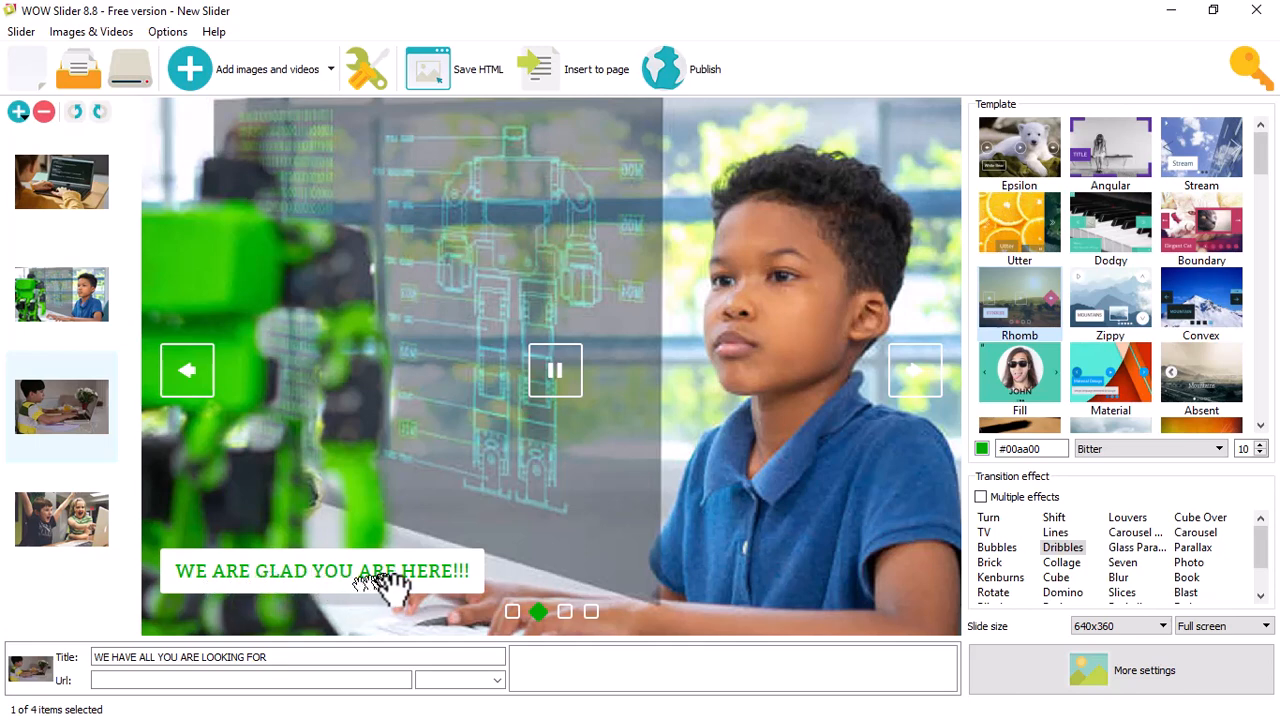
Increase the font size of the slide captions to 20
left_click(1261, 444)
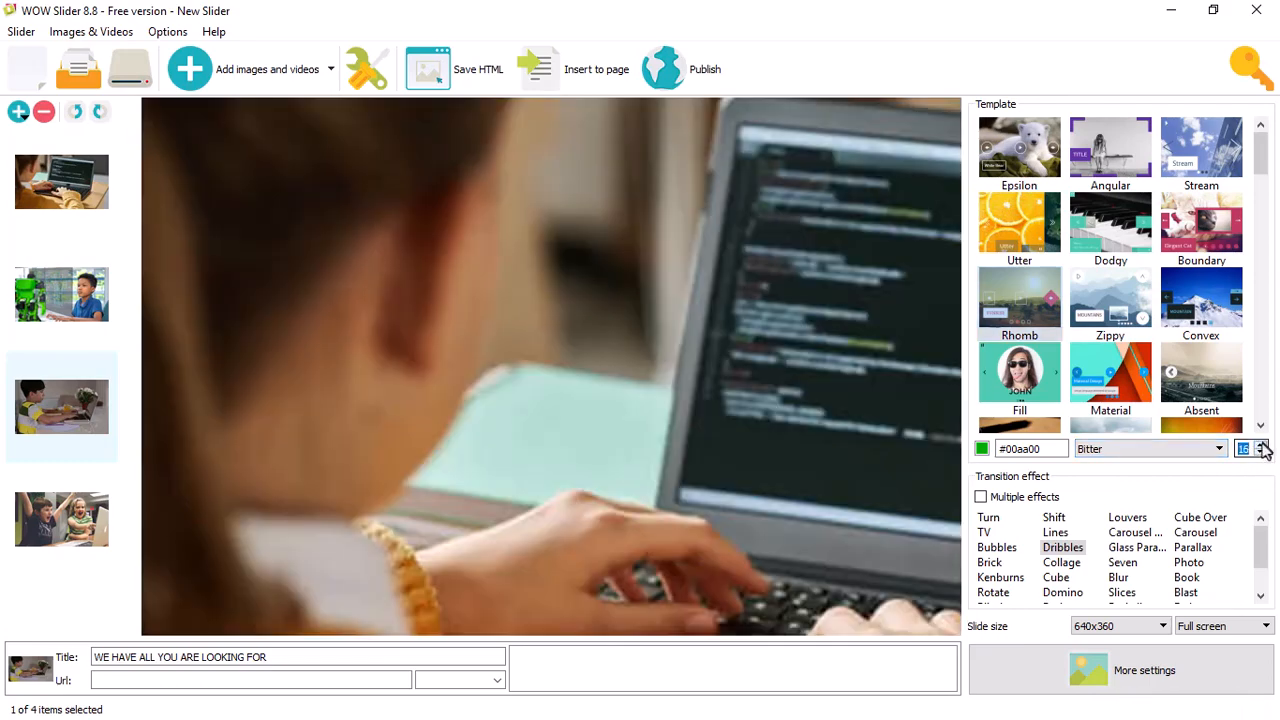
left_click(1261, 445)
left_click(1261, 445)
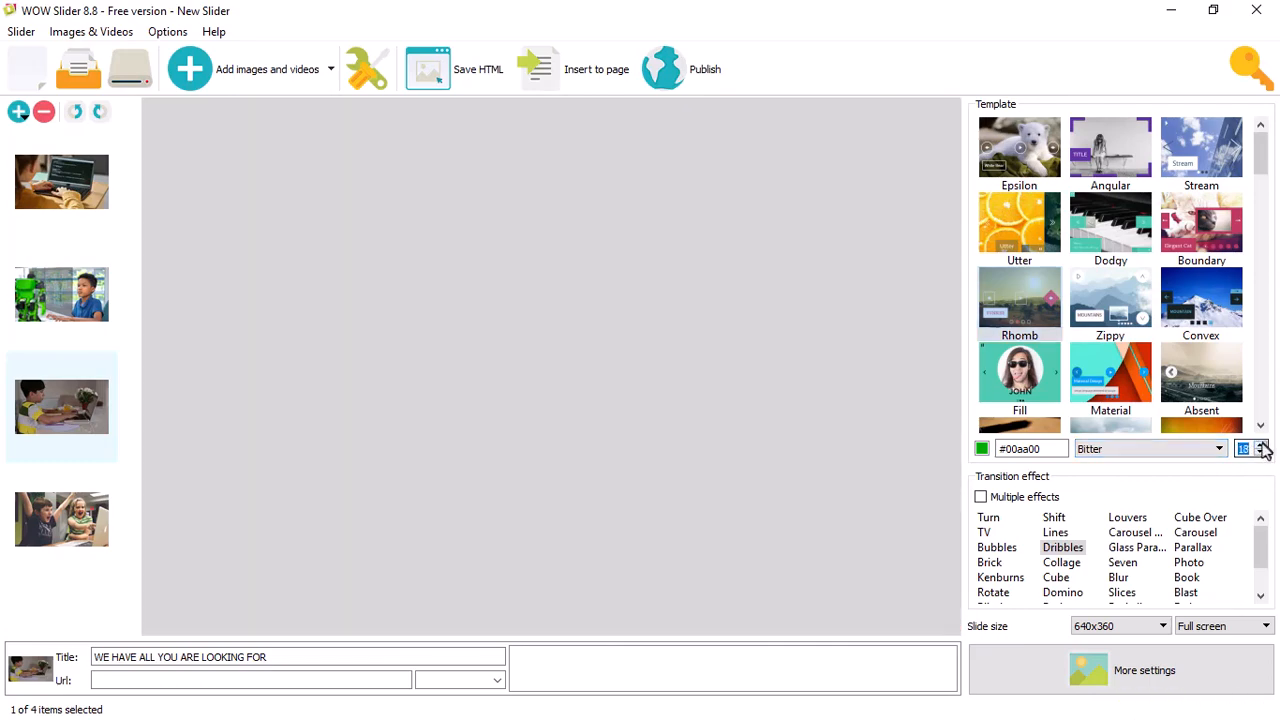
left_click(1261, 445)
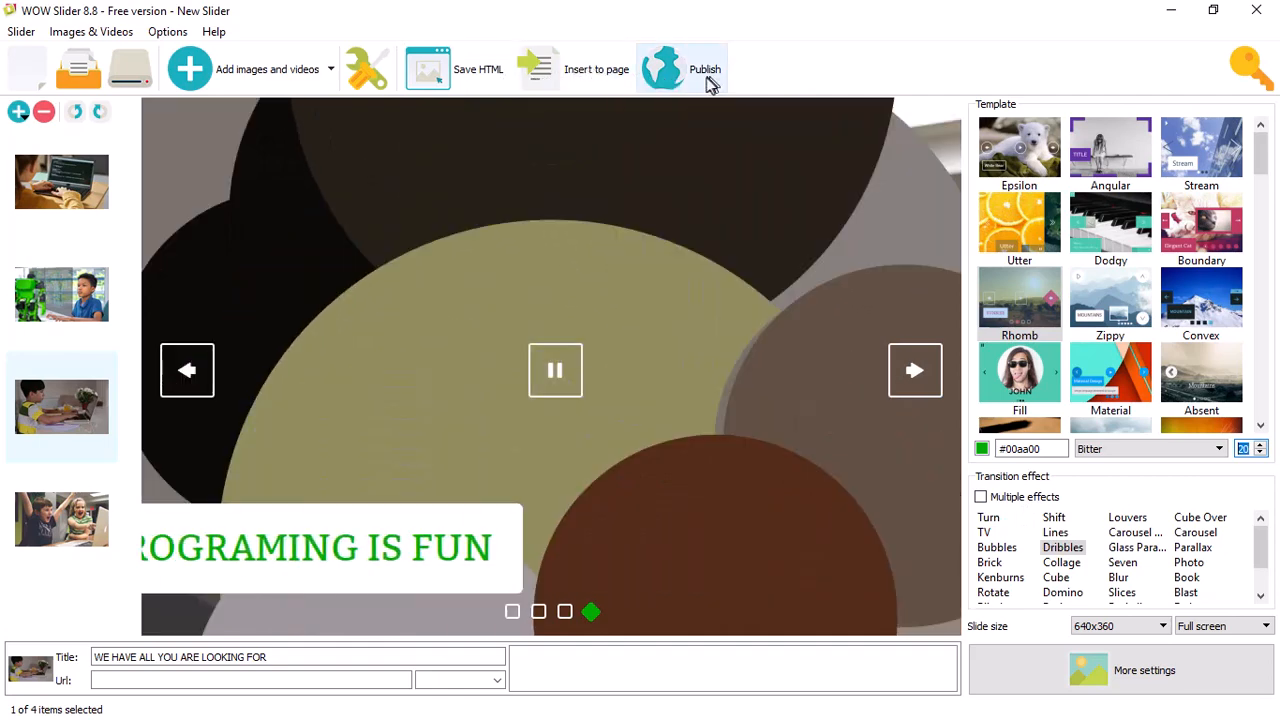
Set the slider size to a custom 1024 x 600 in the slider's design properties
left_click(386, 80)
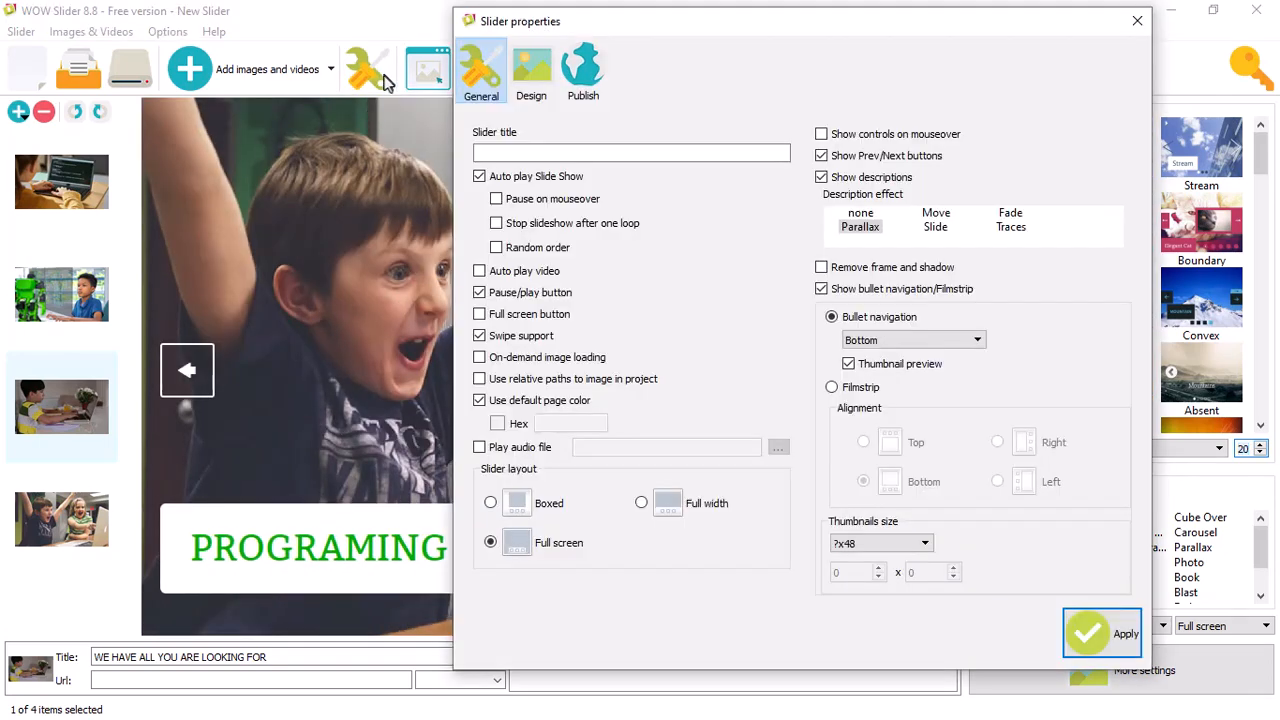
left_click(537, 98)
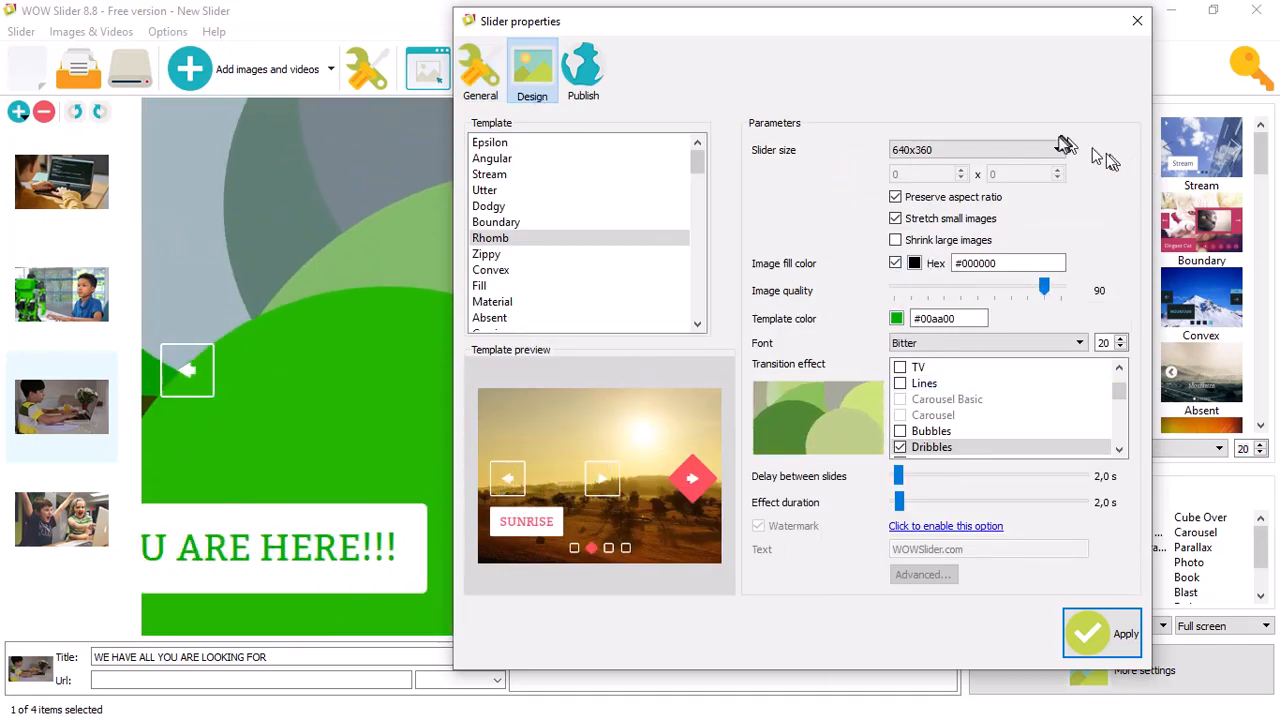
left_click(990, 150)
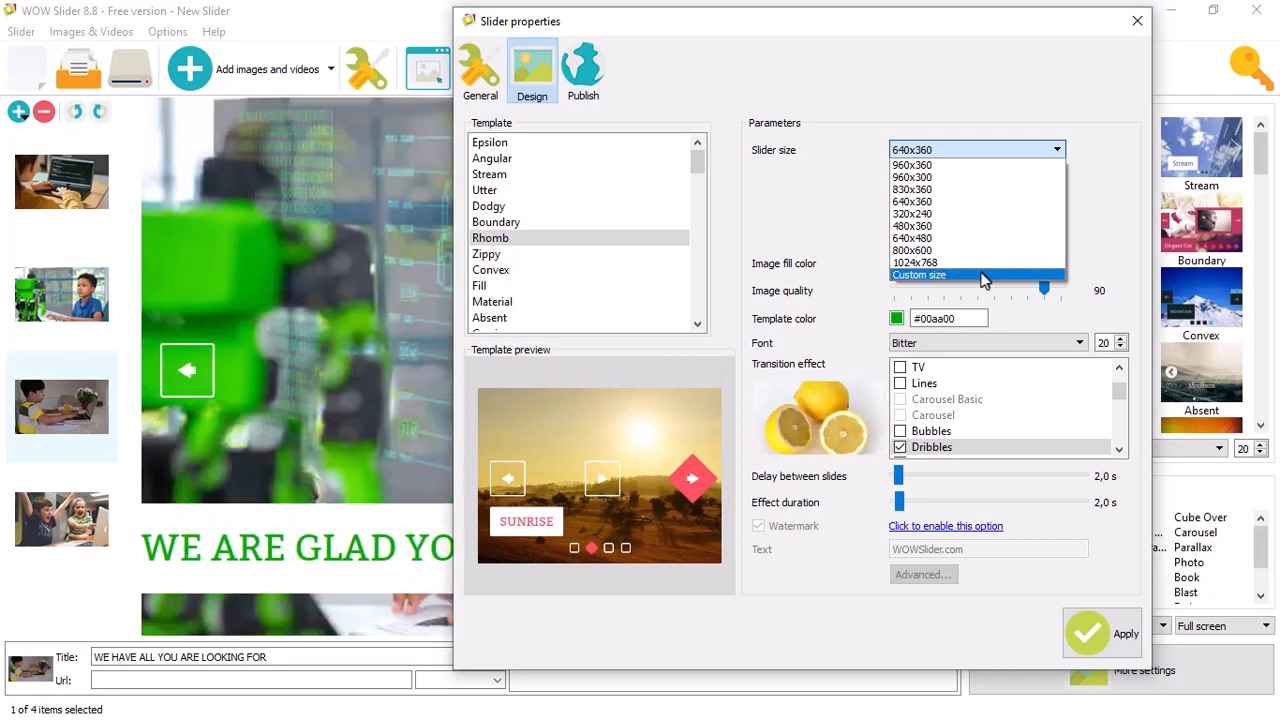
left_click(930, 276)
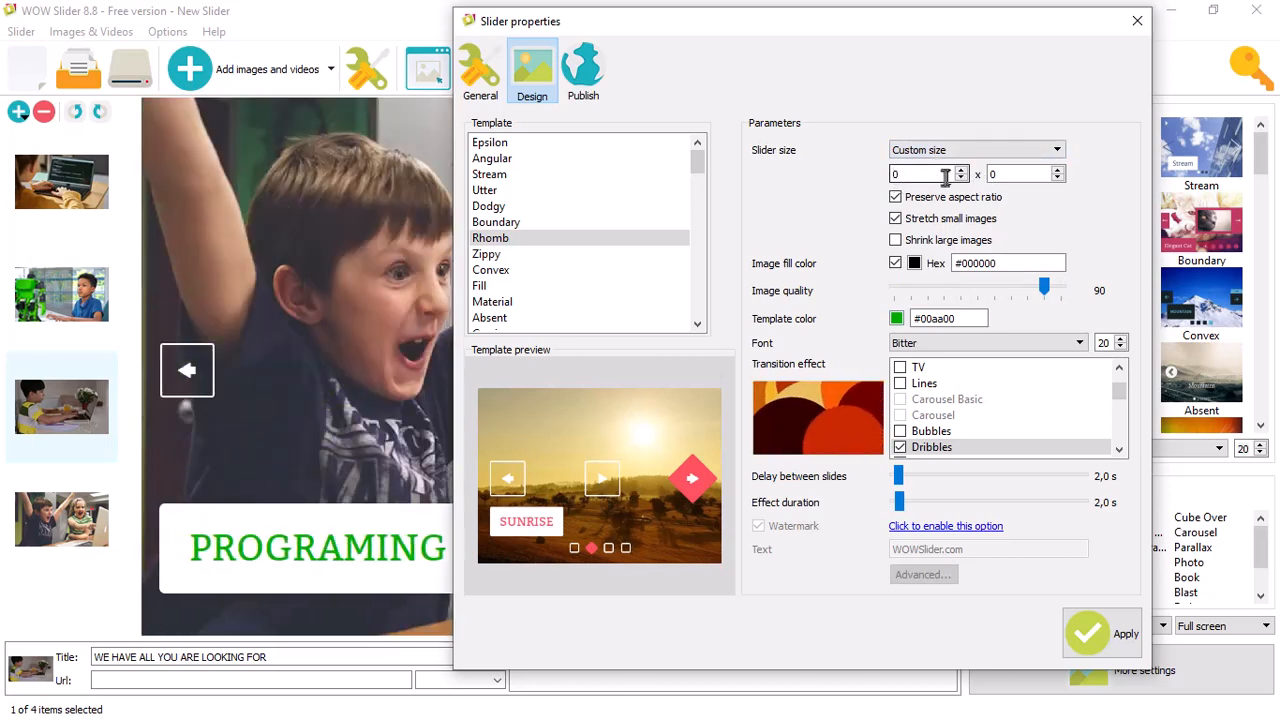
type("10")
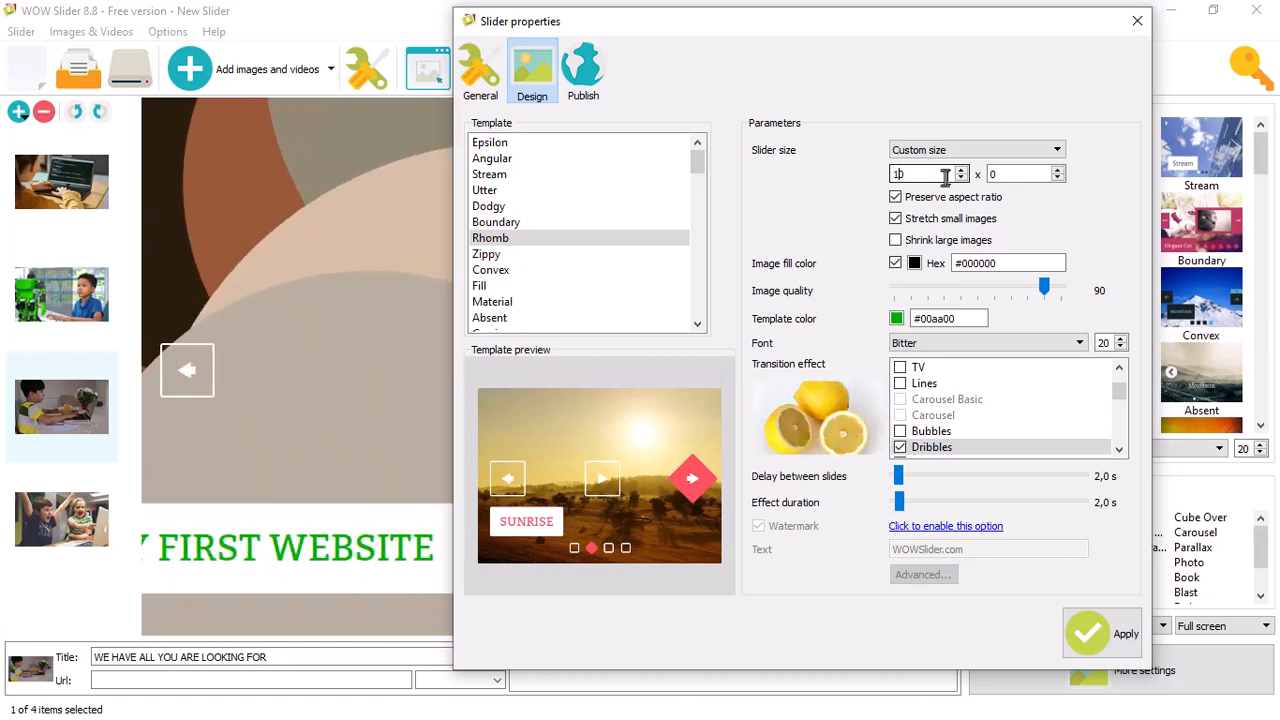
type("20")
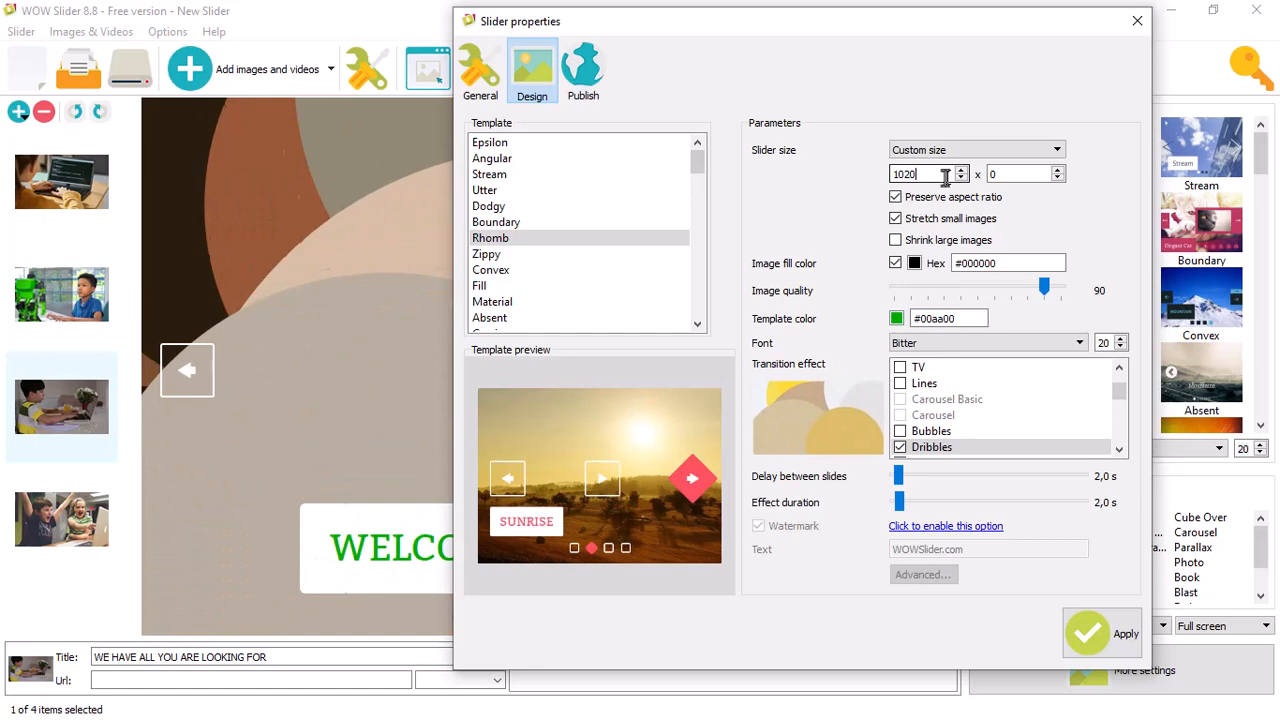
key("Delete")
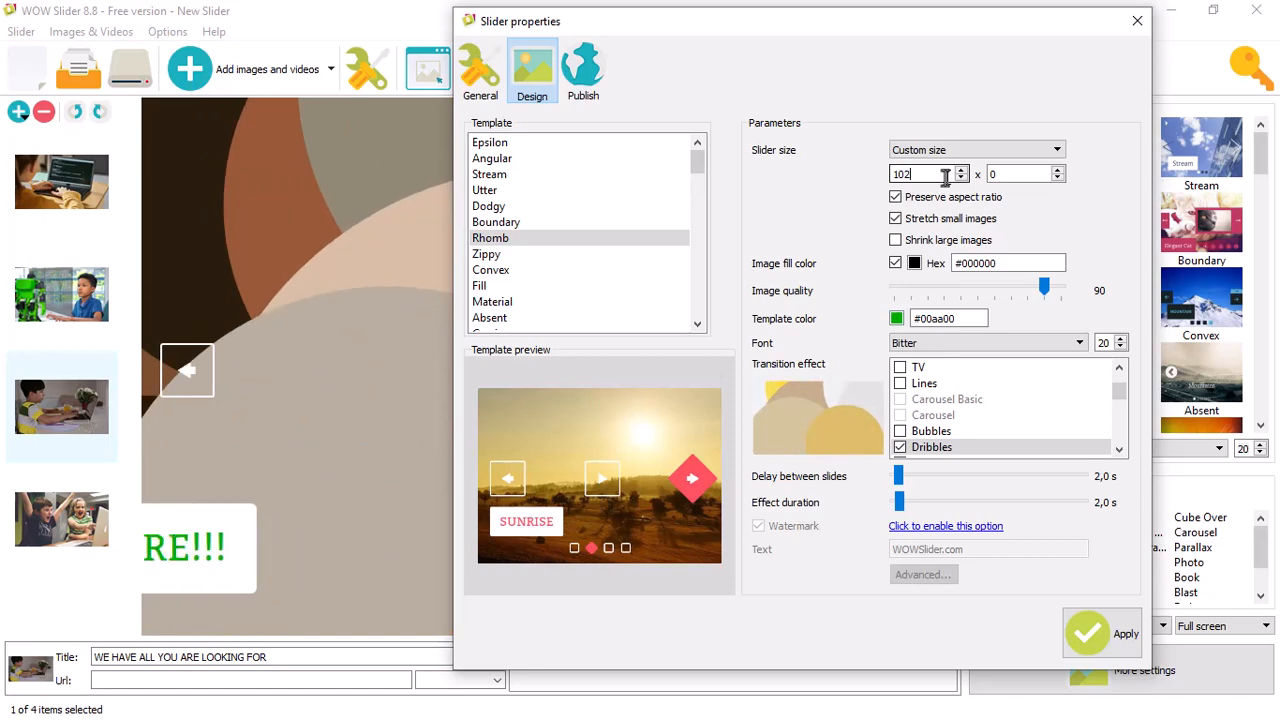
type("4")
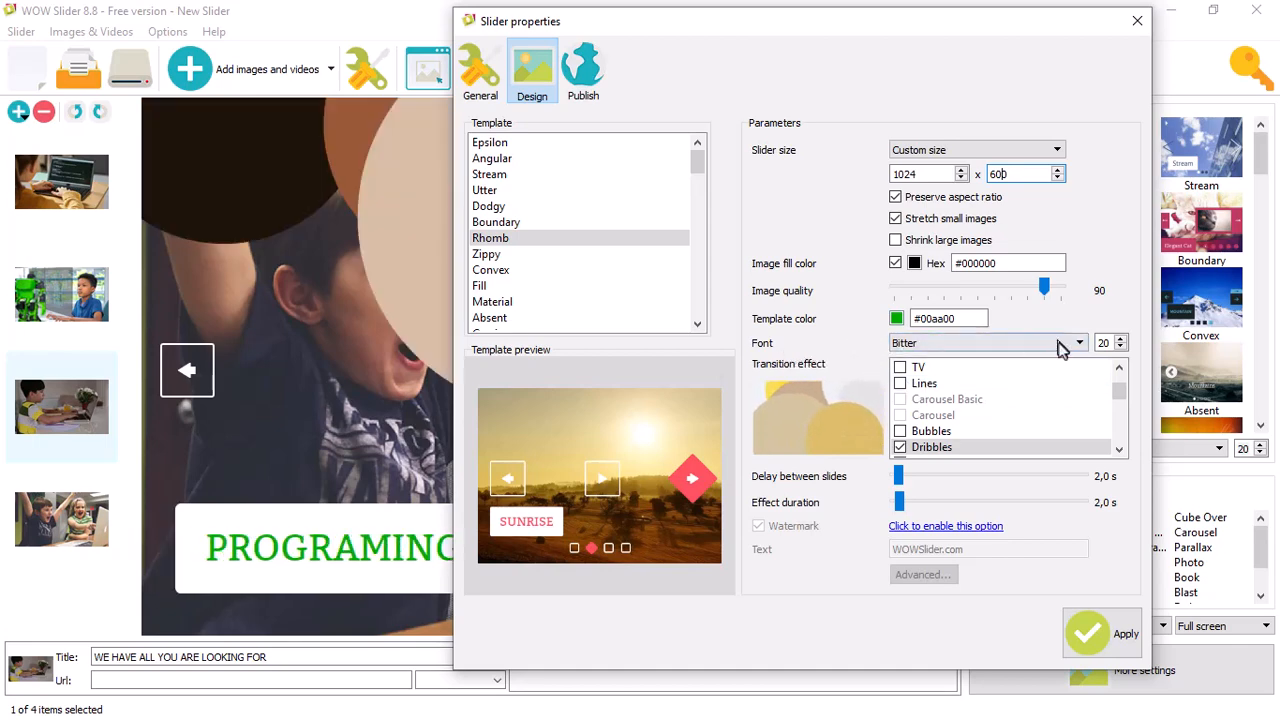
left_click(985, 343)
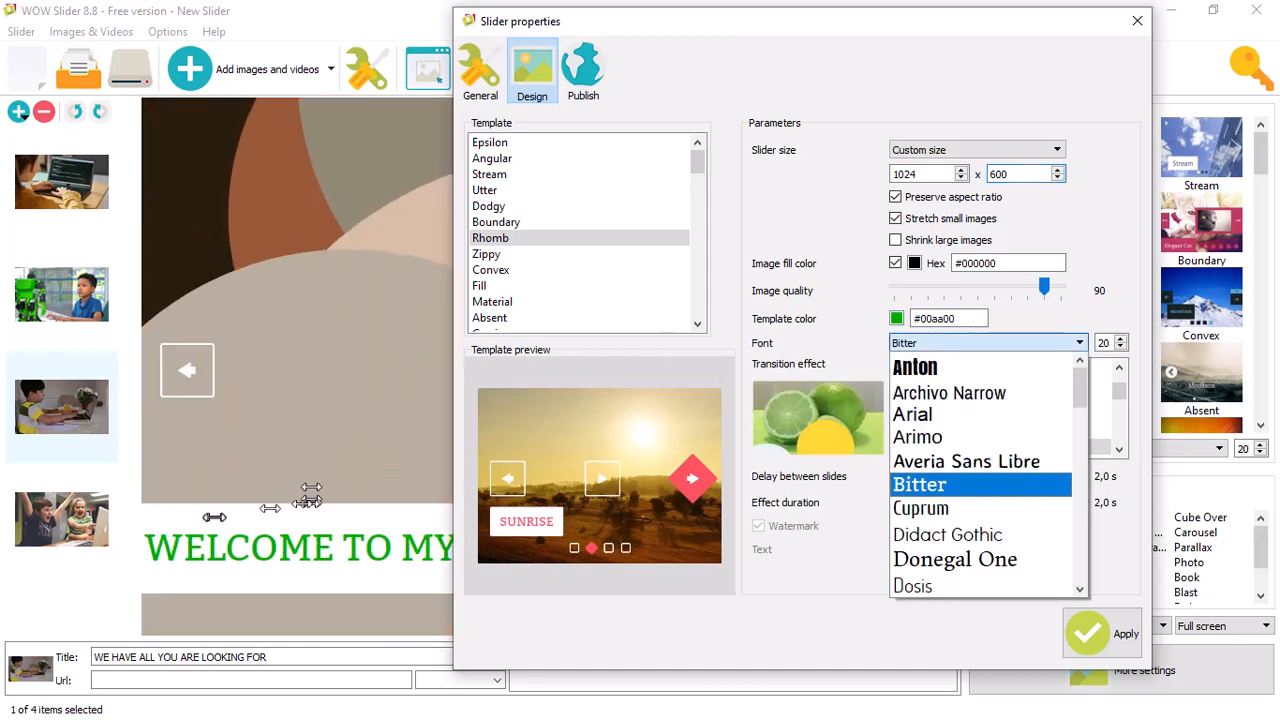
scroll(925, 510, "down", 12)
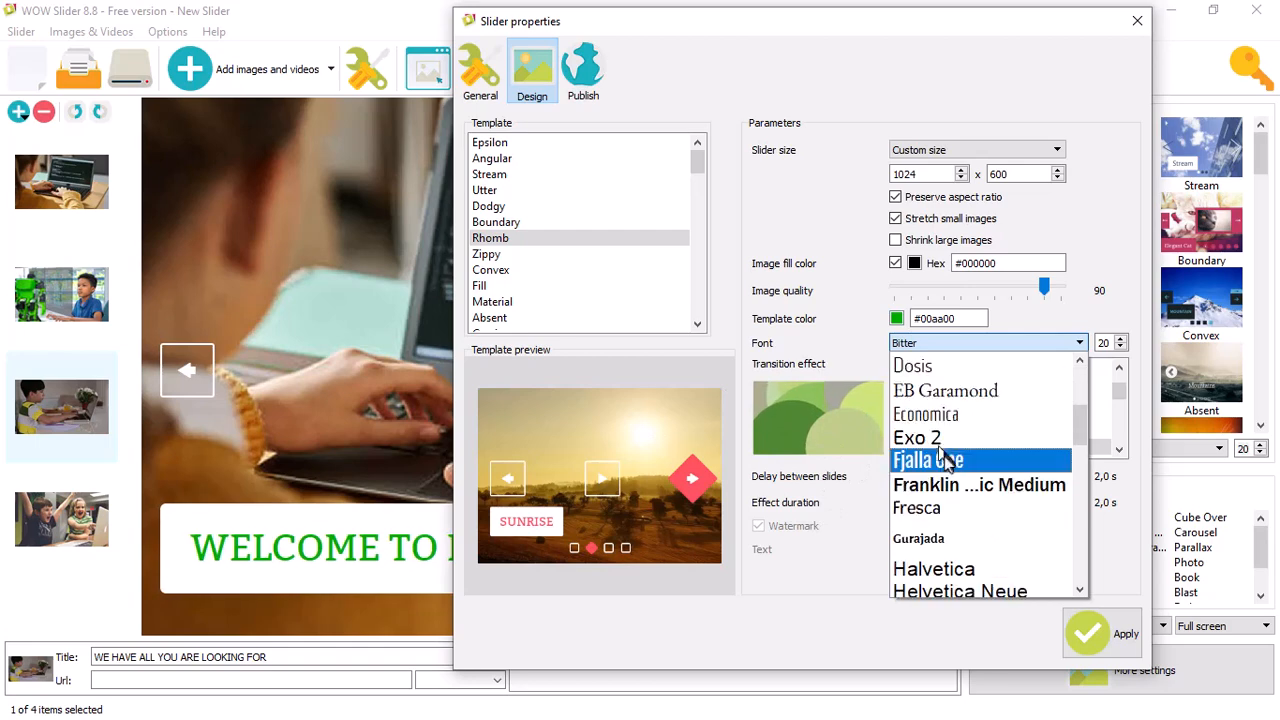
scroll(948, 462, "up", 12)
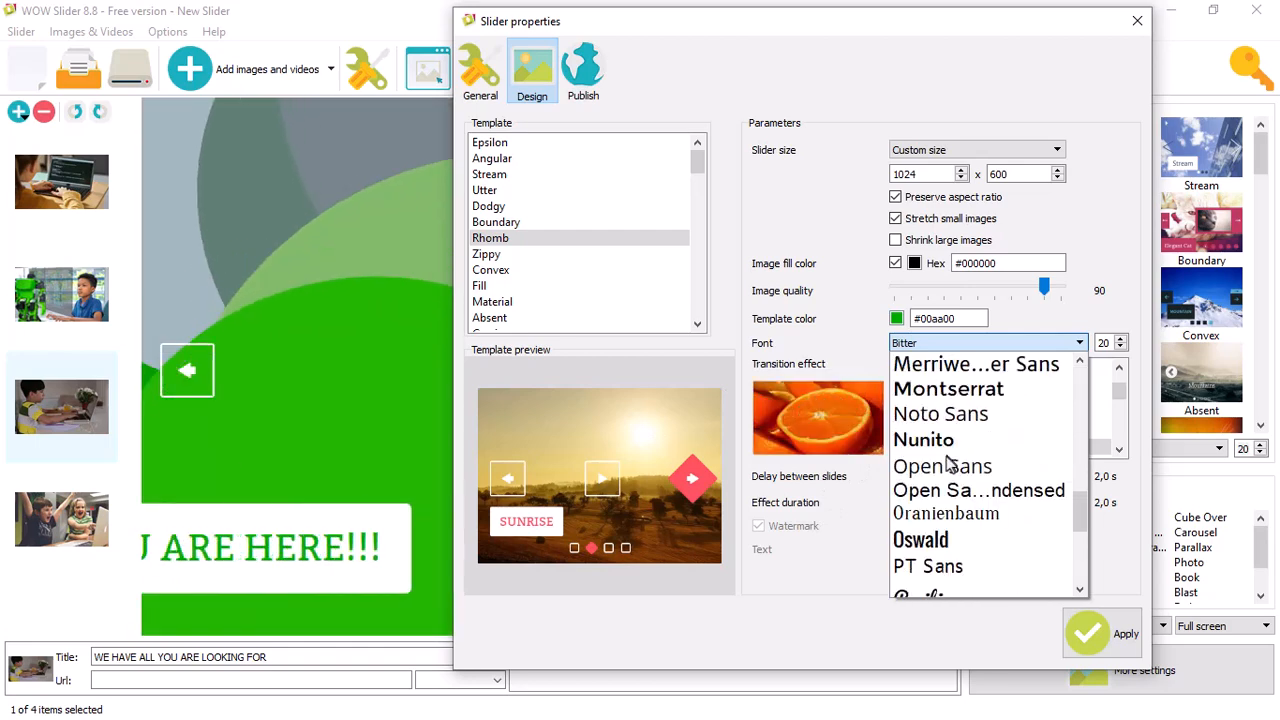
scroll(948, 463, "up", 1)
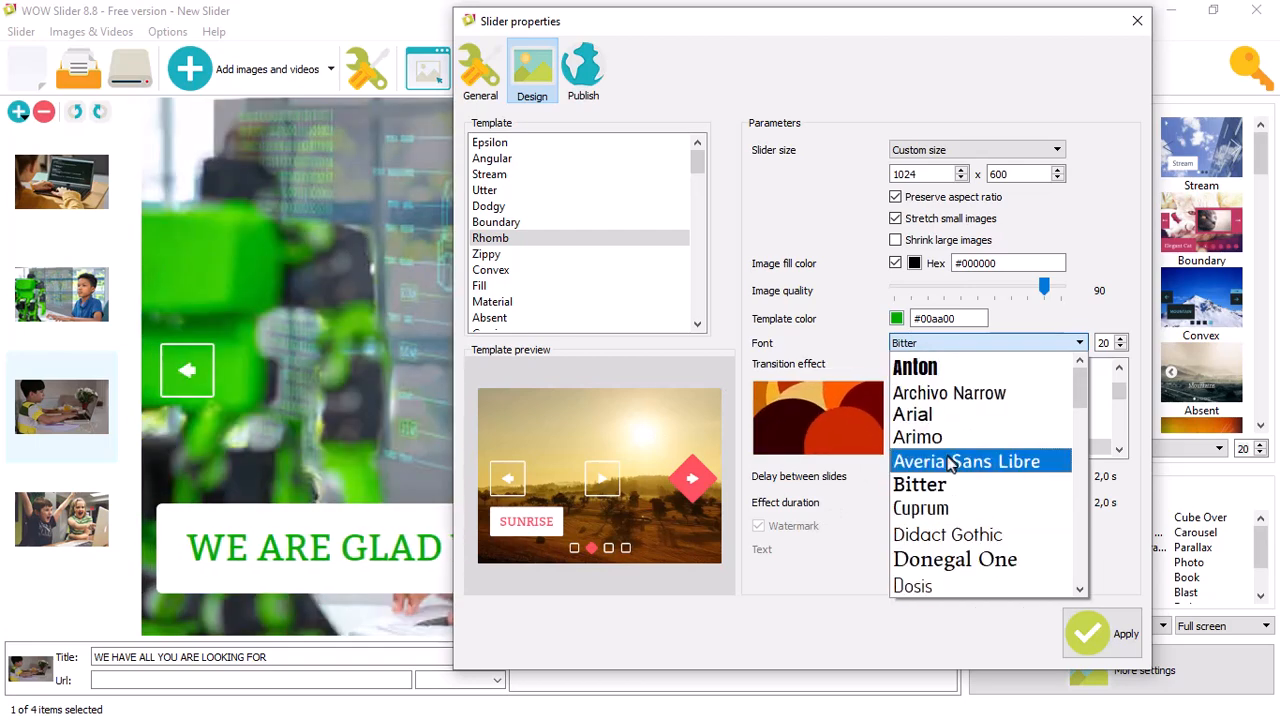
left_click(797, 228)
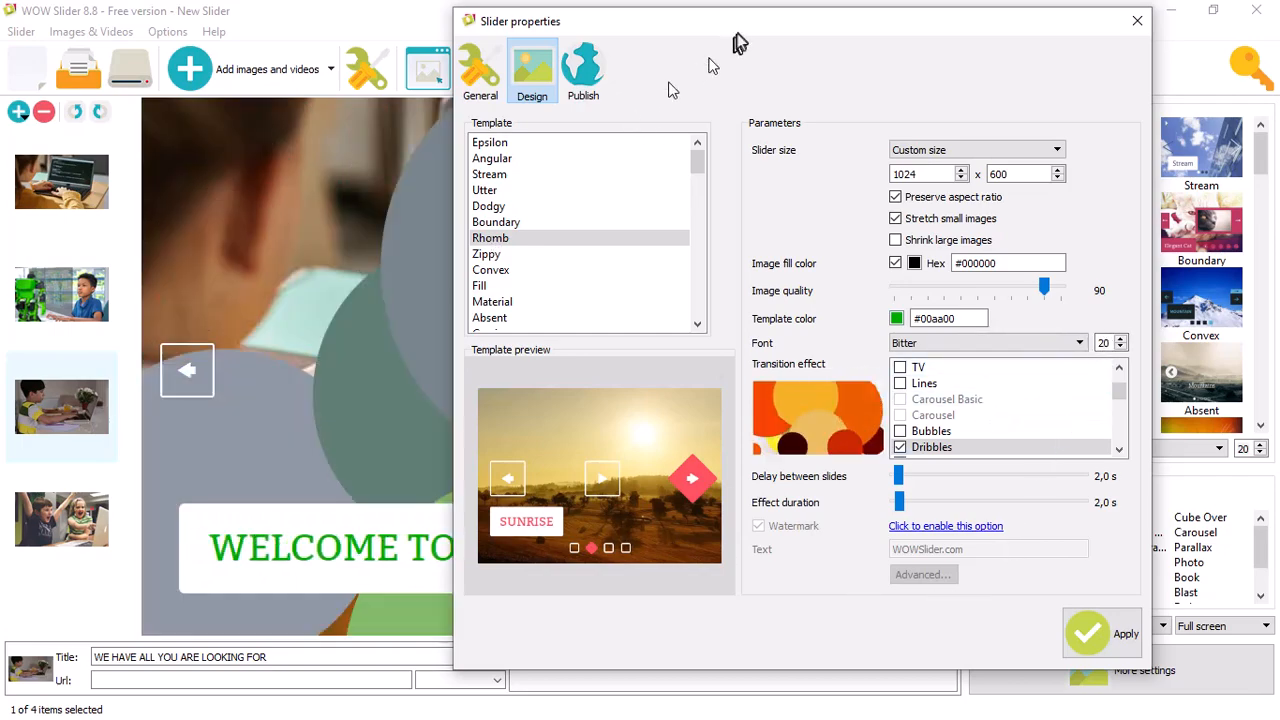
Enable the Turn transition effect in the slider's design properties
left_click_drag(745, 22, 855, 657)
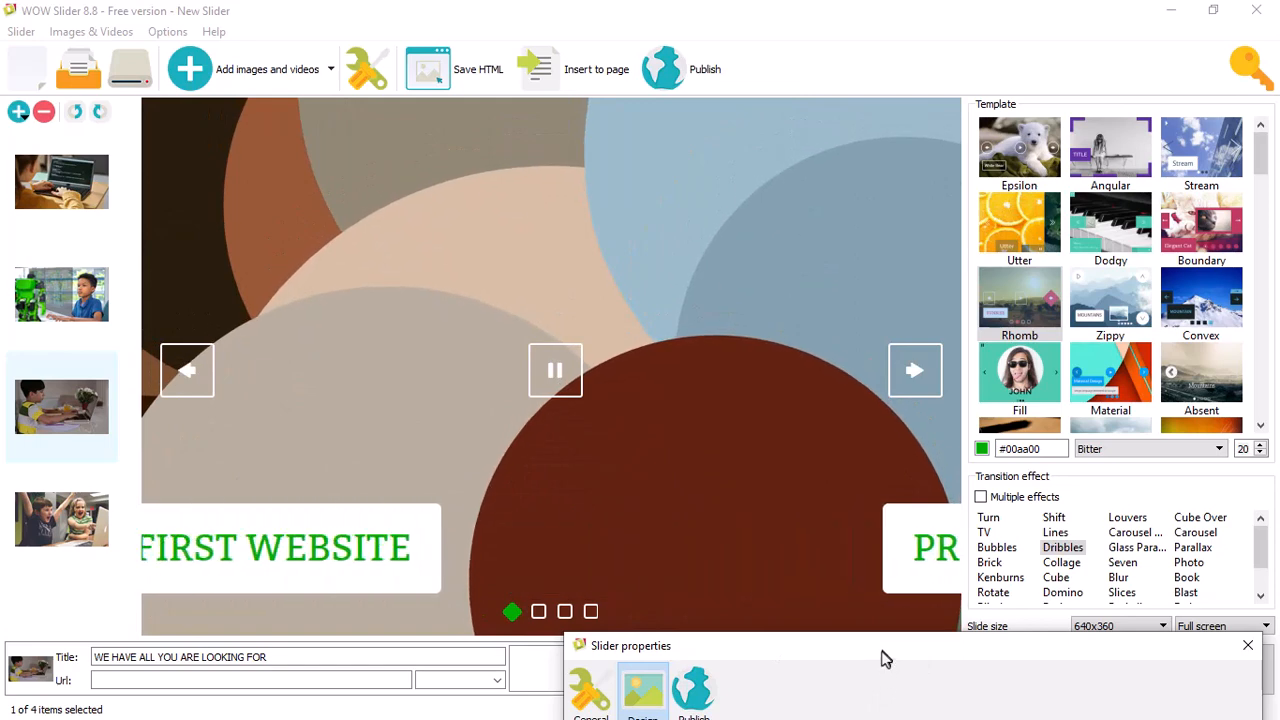
left_click(883, 660)
left_click_drag(884, 458, 890, 283)
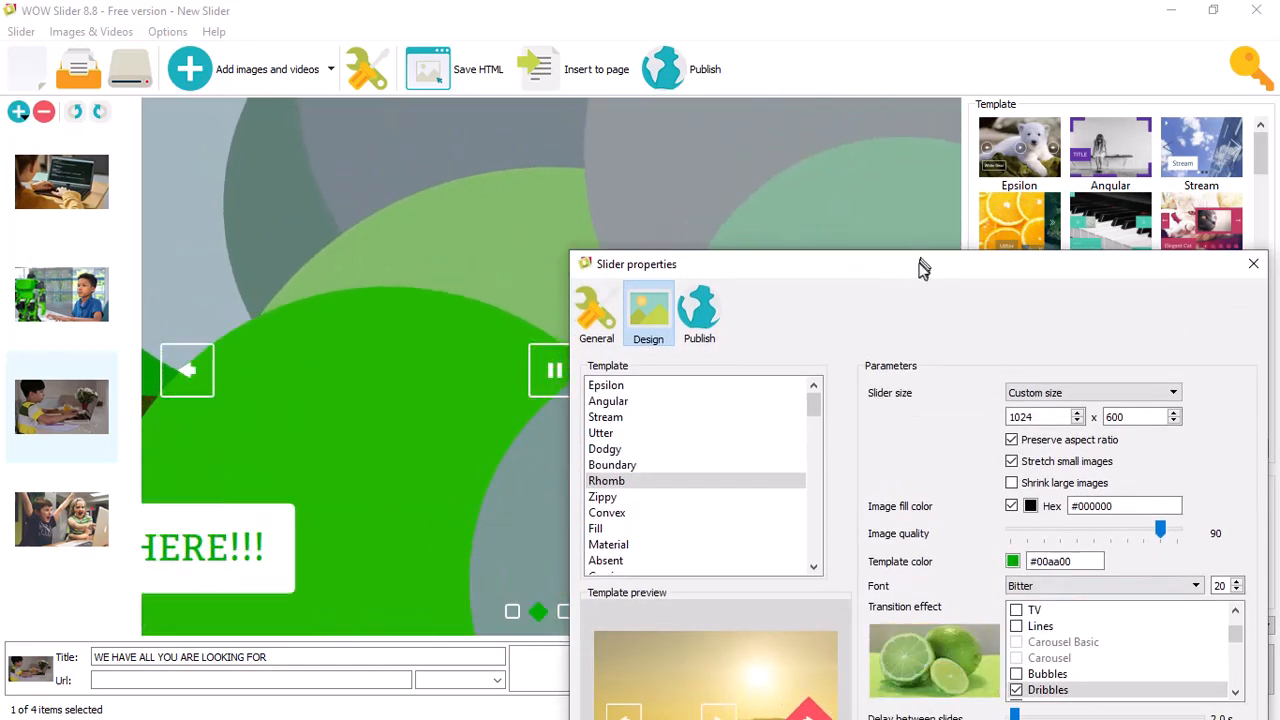
left_click_drag(920, 266, 897, 108)
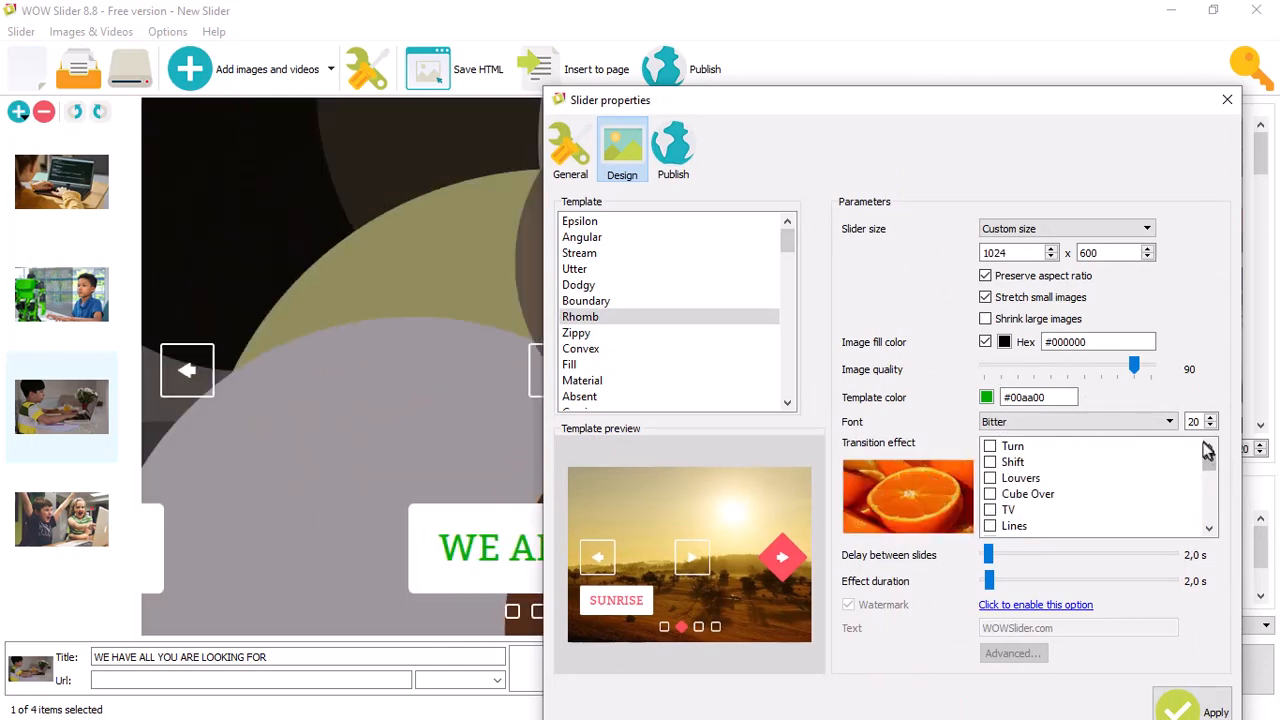
left_click(990, 446)
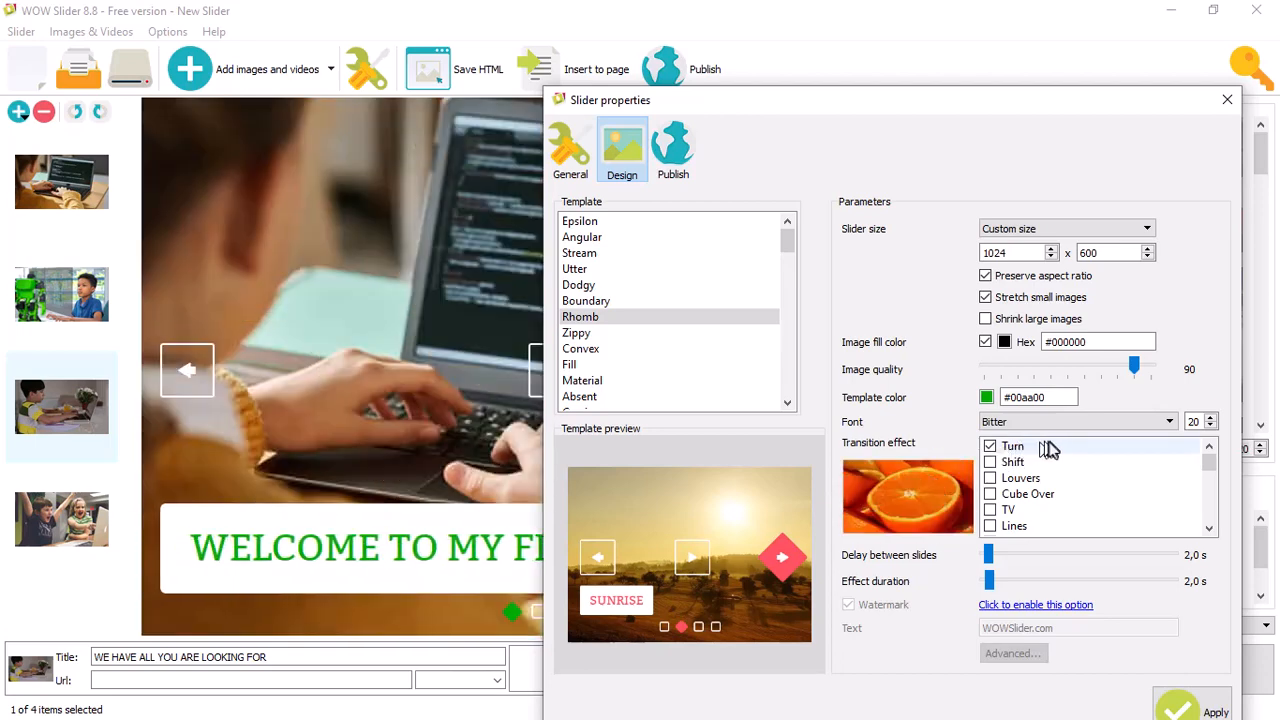
scroll(1045, 508, "down", 1)
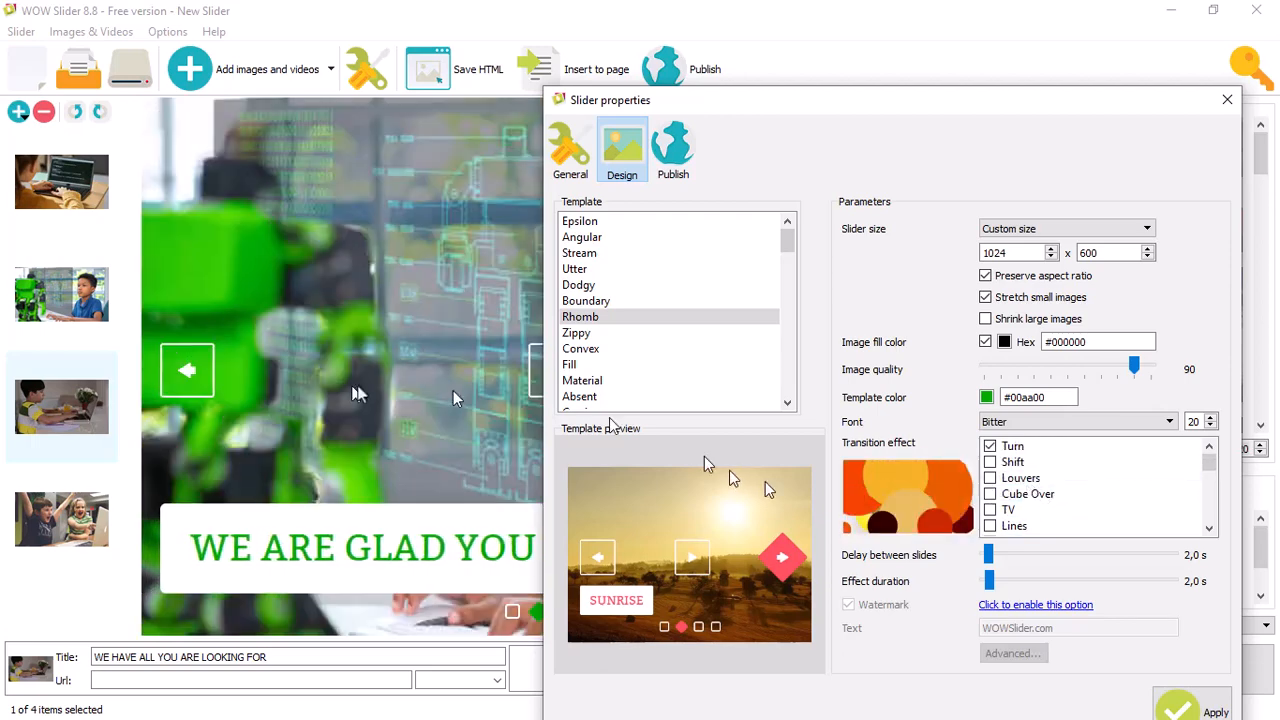
Disable the Dribbles transition effect and enable the TV effect in addition to Turn
left_click_drag(829, 104, 1080, 528)
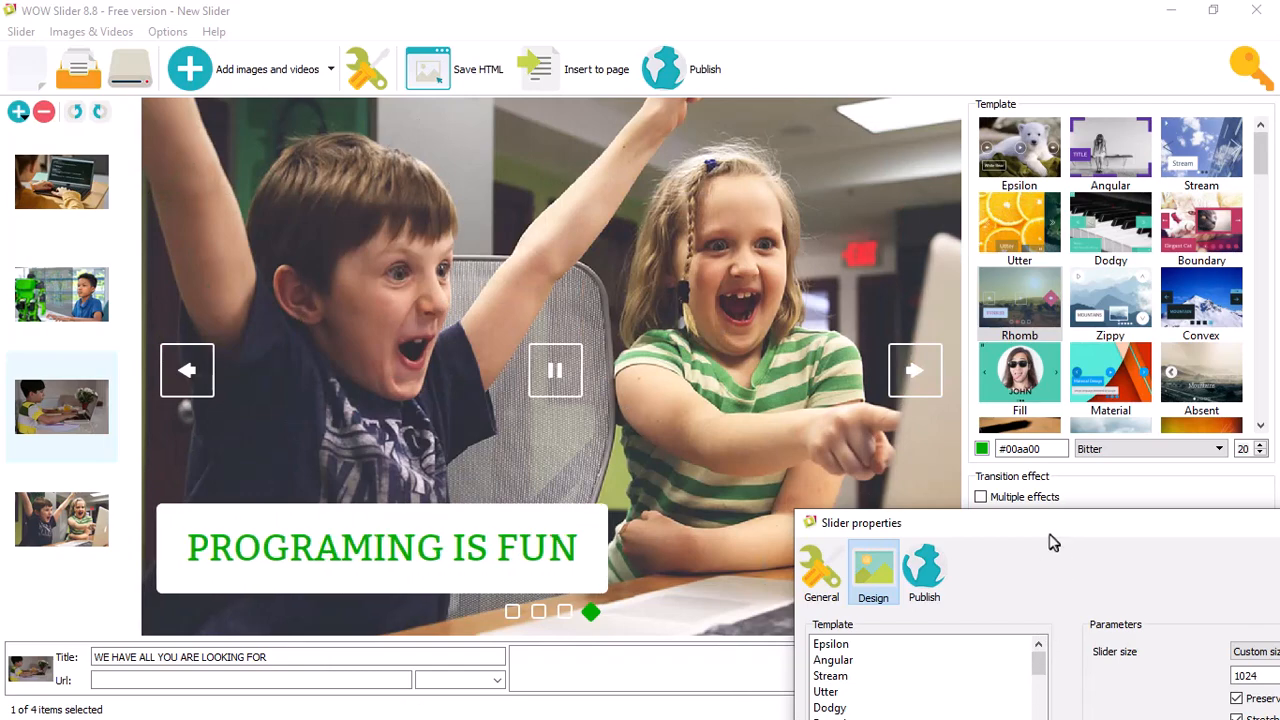
left_click_drag(1053, 542, 912, 145)
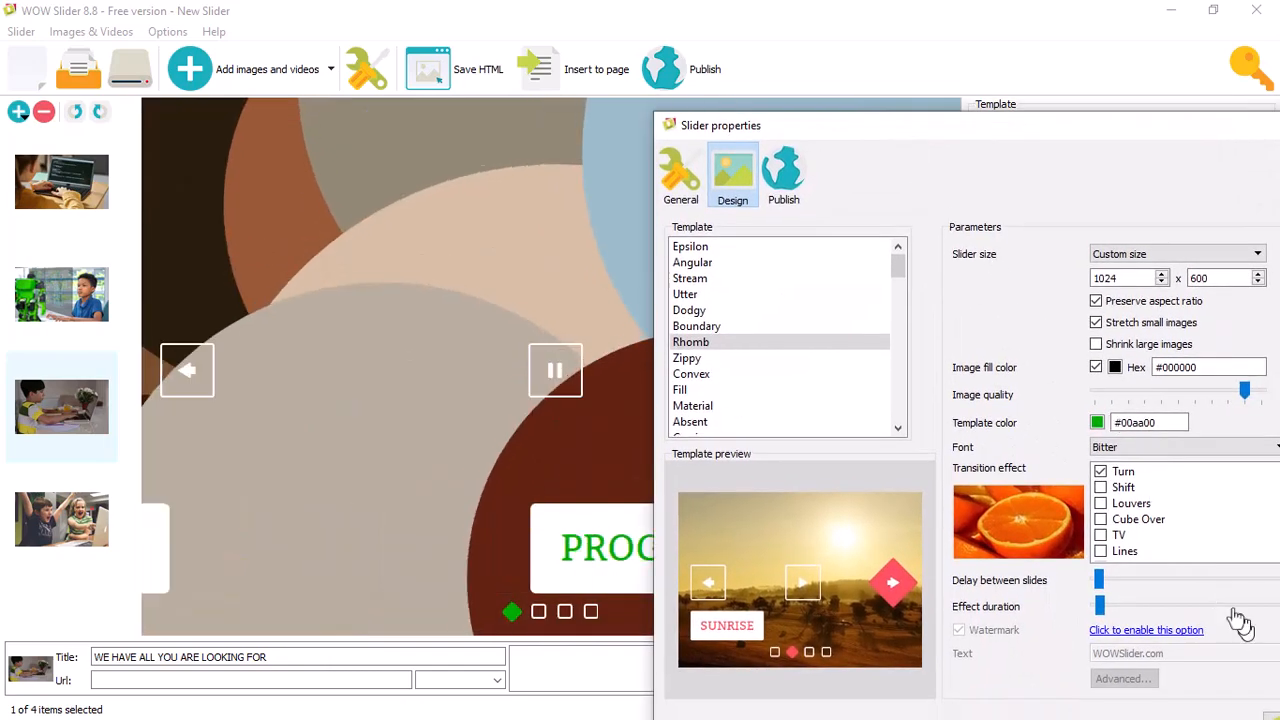
scroll(1128, 503, "down", 2)
left_click(1145, 521)
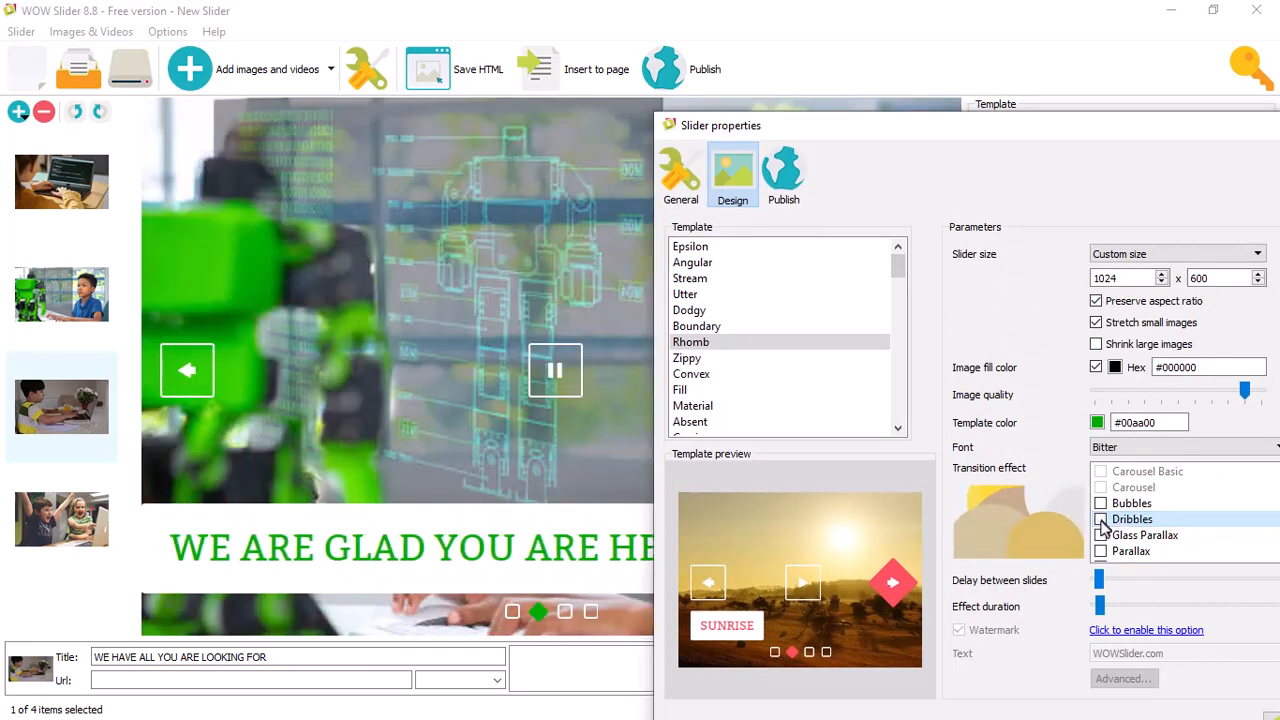
scroll(1150, 540, "up", 2)
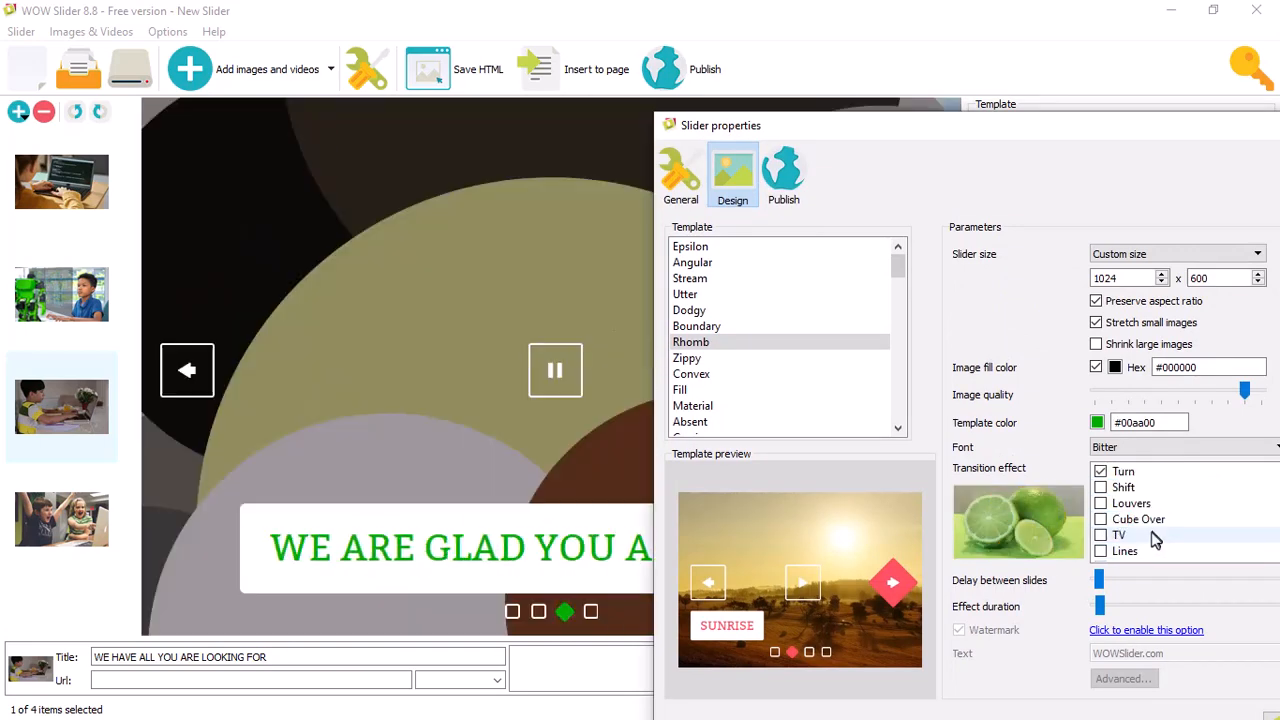
left_click(1101, 536)
scroll(1110, 535, "down", 1)
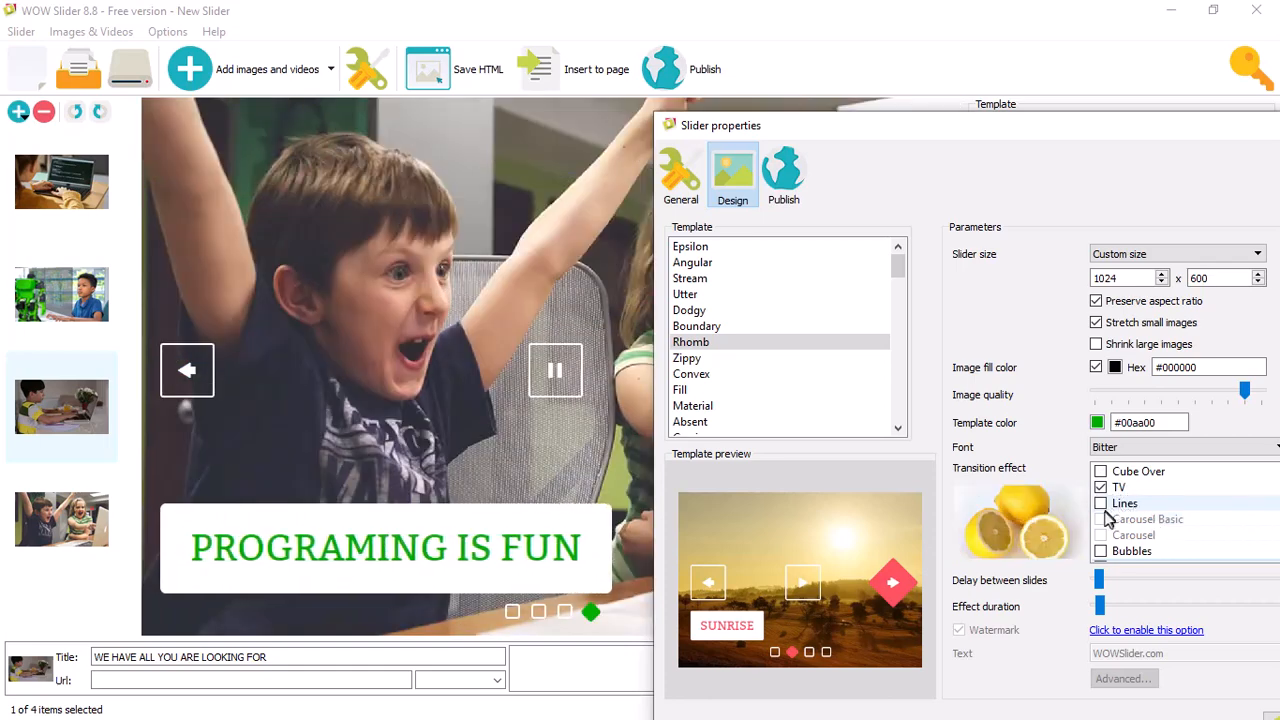
Enable the Collage, Kenburns, Rotate, Slices, Fly and Page transition effects in the slider's design properties
scroll(1130, 520, "down", 1)
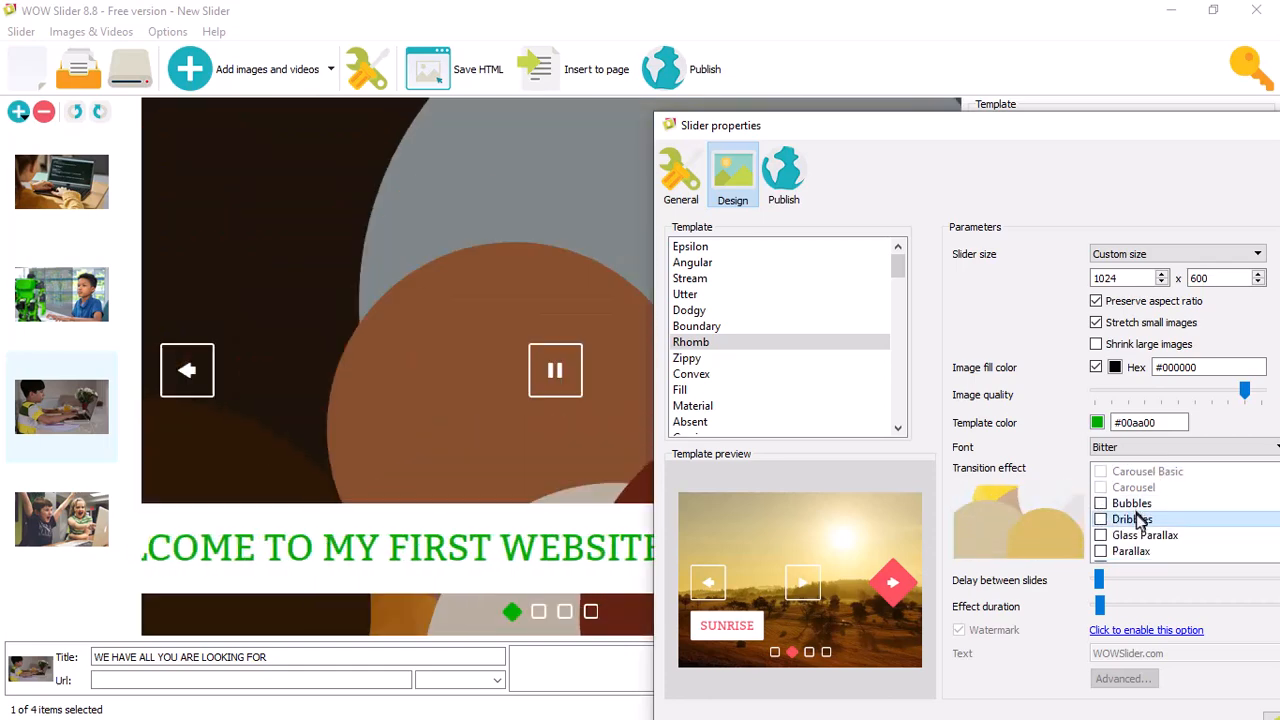
scroll(1138, 522, "down", 1)
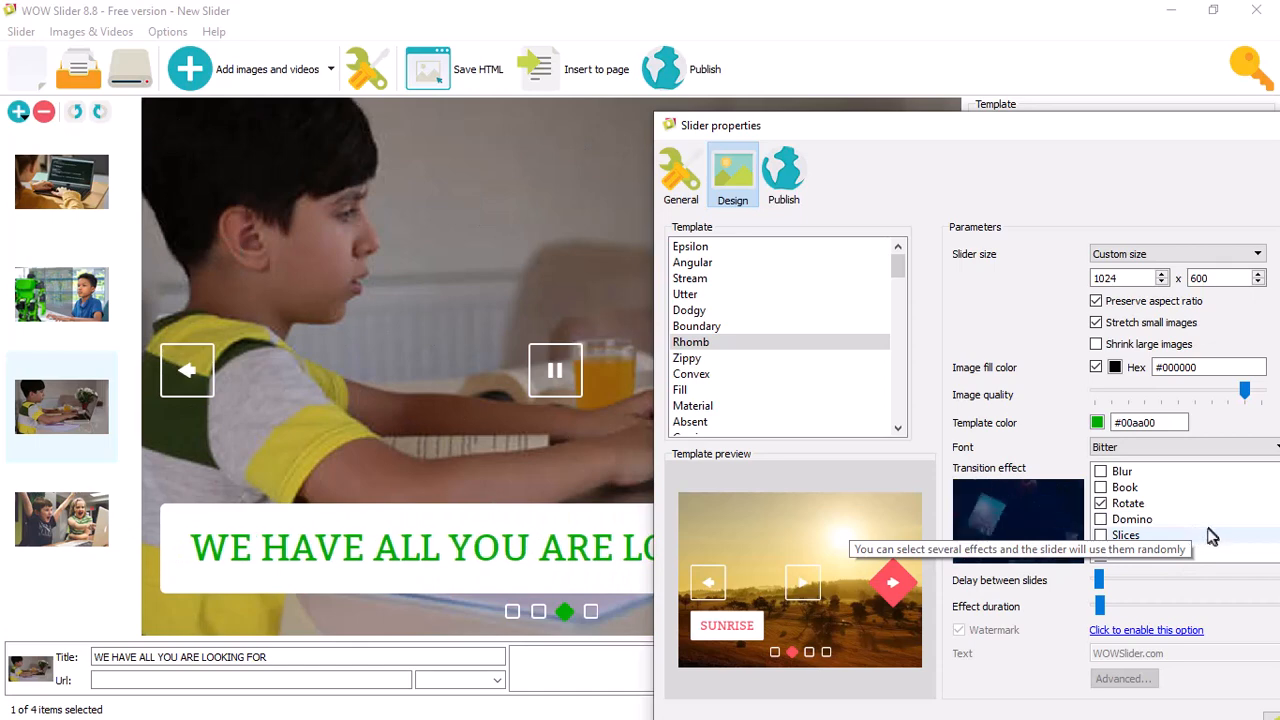
scroll(1210, 537, "down", 1)
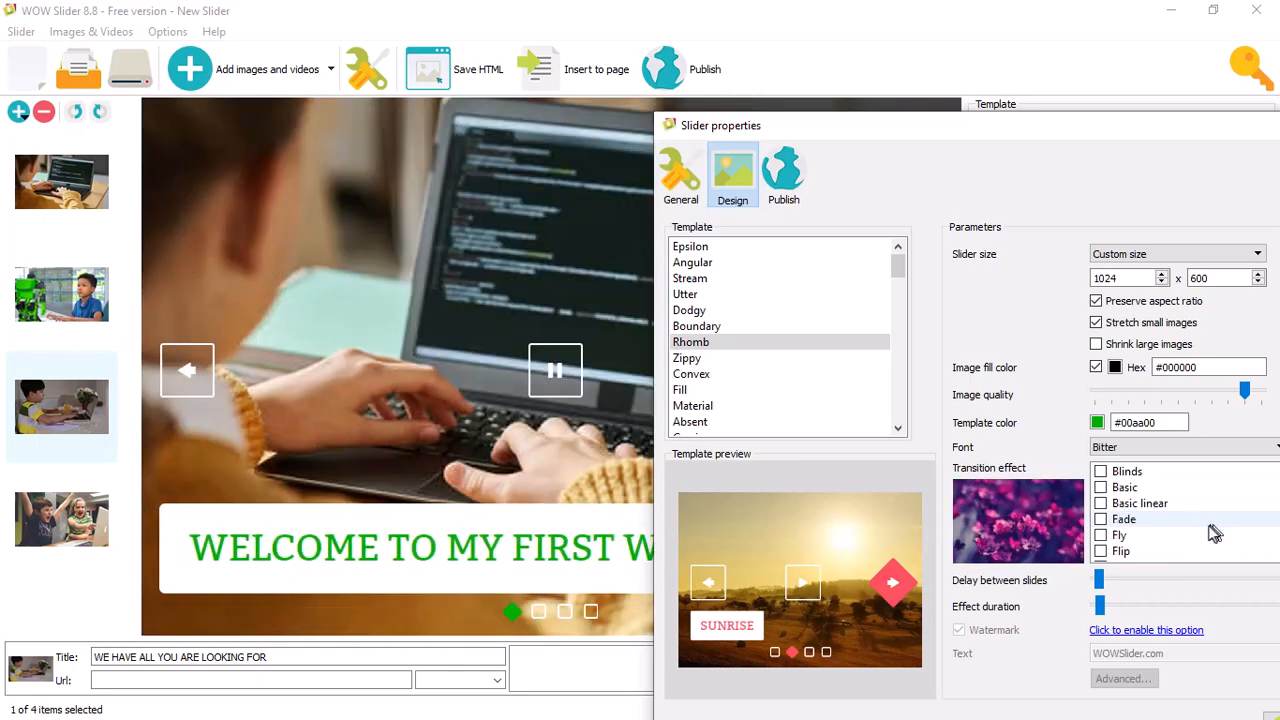
left_click(1105, 536)
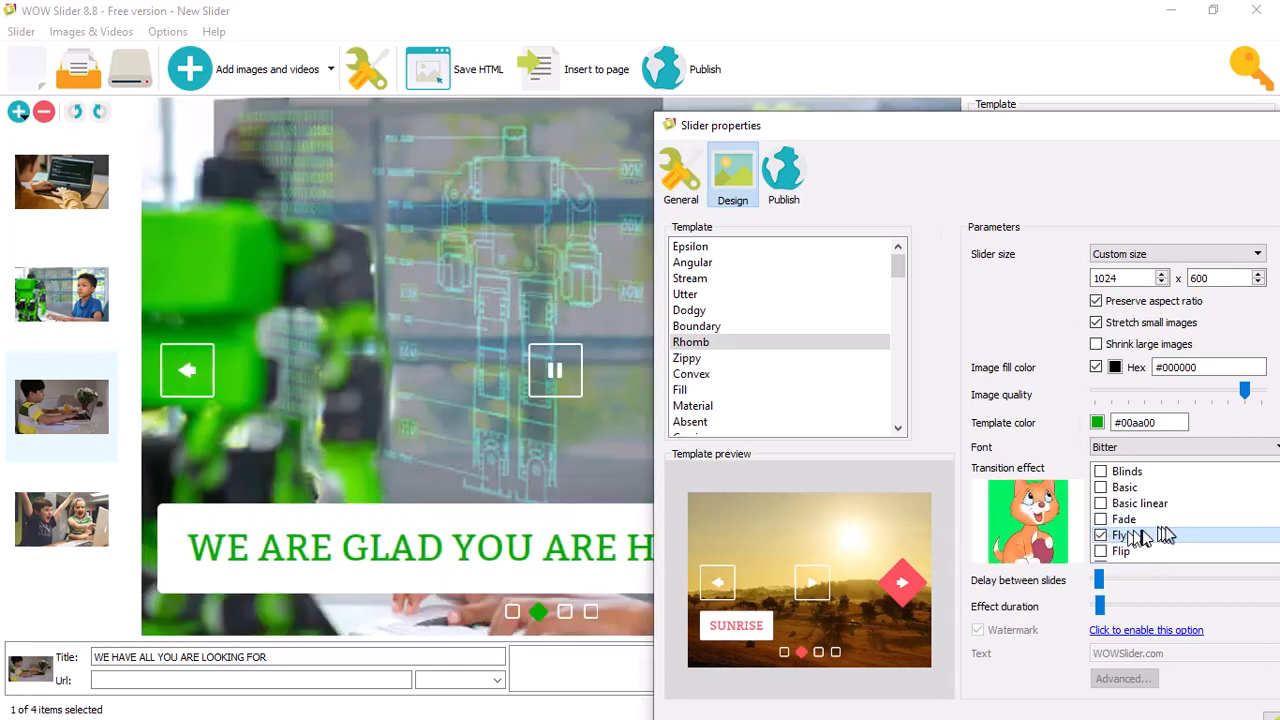
scroll(1190, 527, "down", 2)
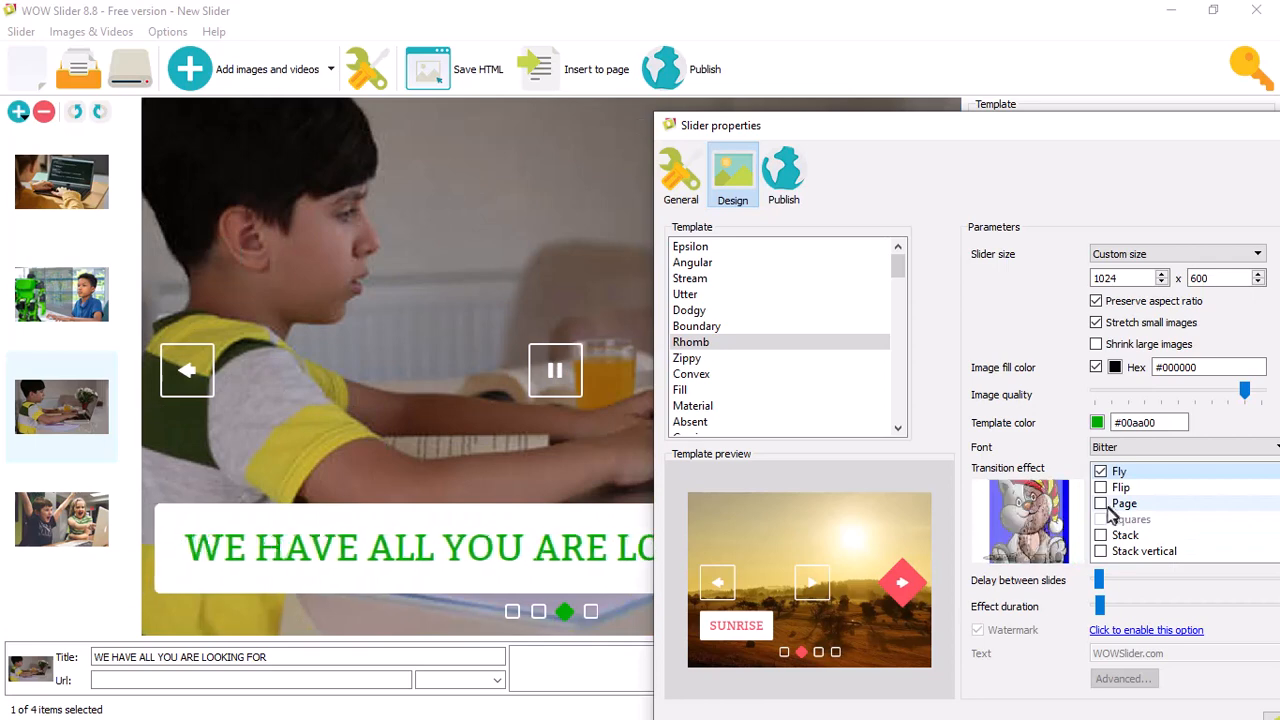
left_click(1101, 503)
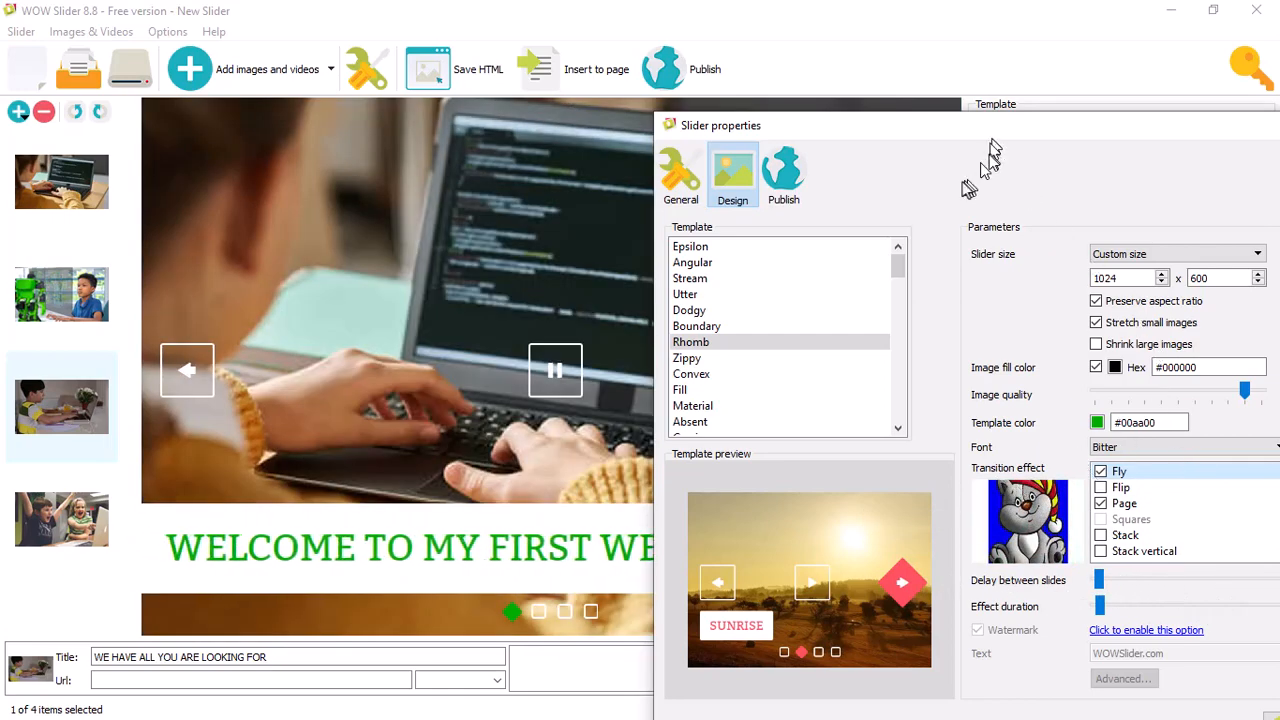
Set the delay between slides to 2.9 s and apply the slider properties
left_click_drag(926, 141, 668, 135)
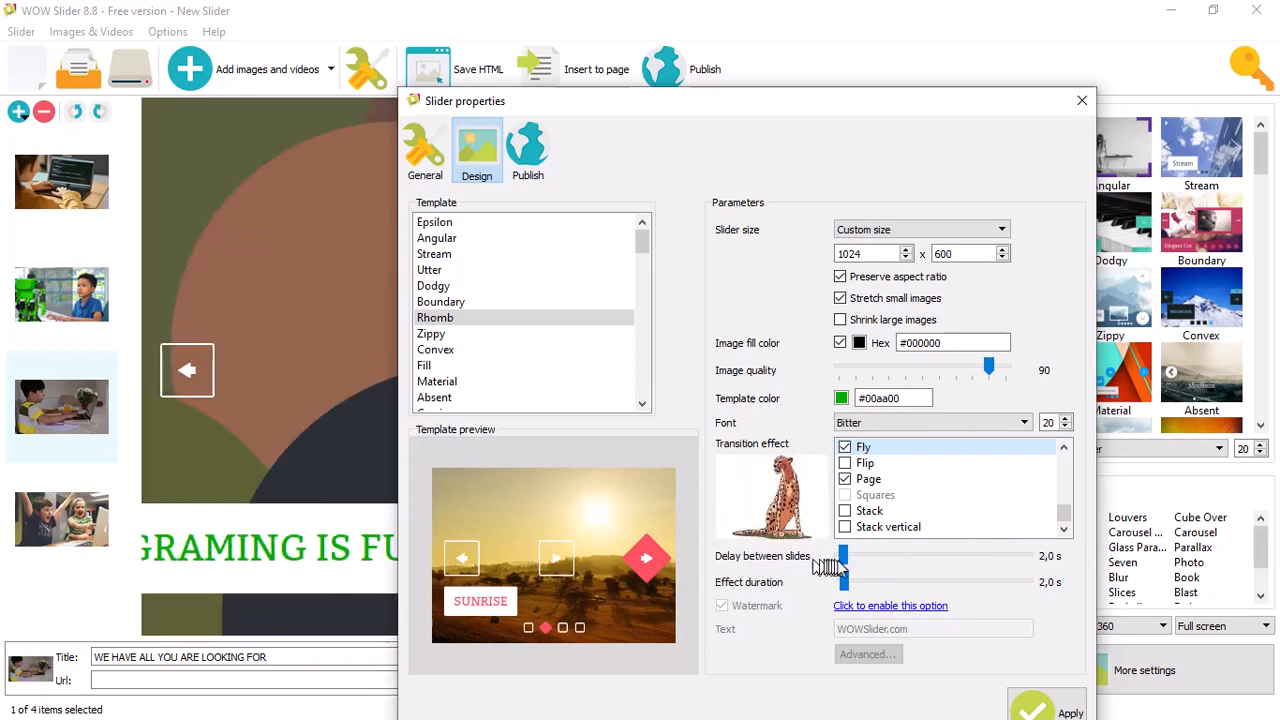
left_click_drag(815, 115, 977, 131)
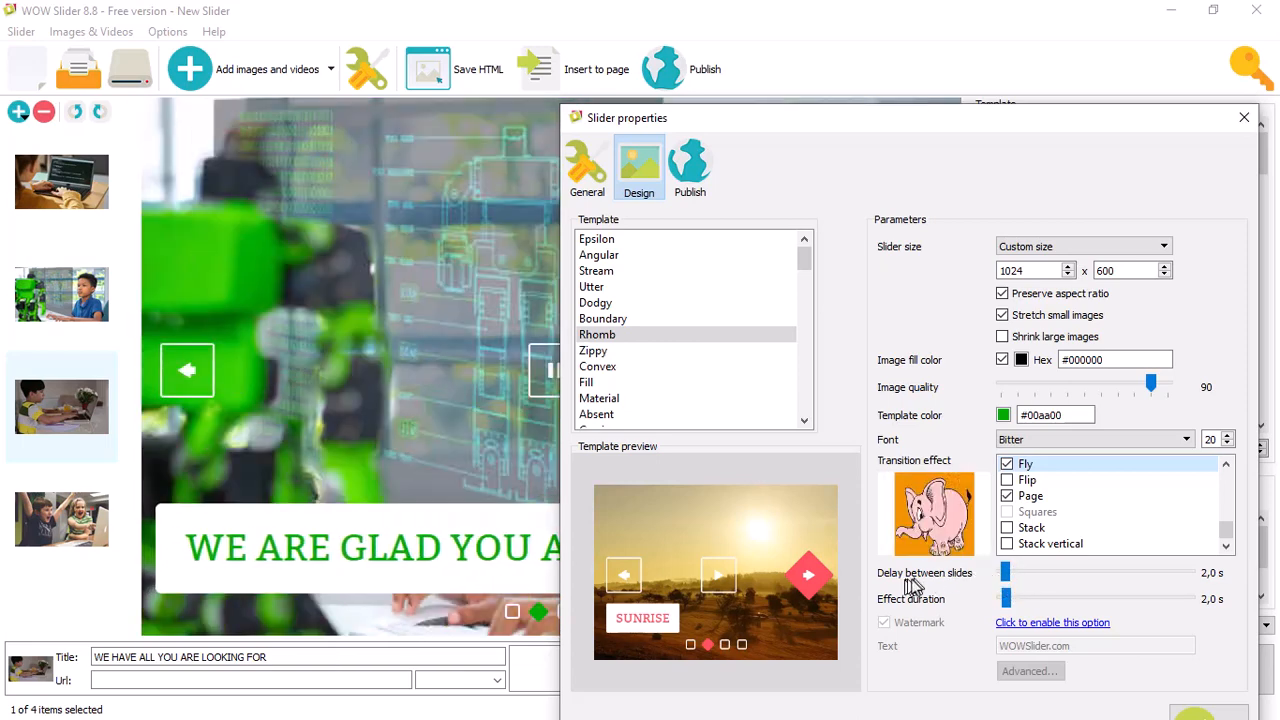
left_click(1012, 577)
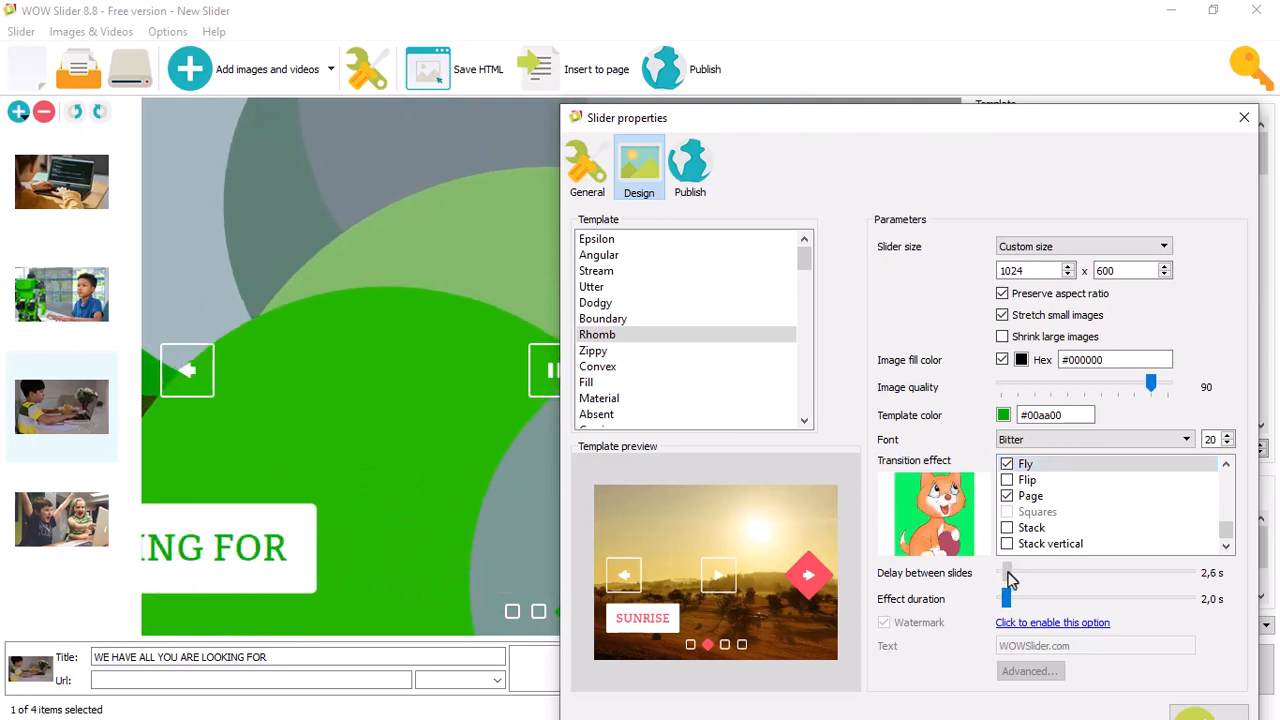
left_click_drag(1010, 578, 1008, 578)
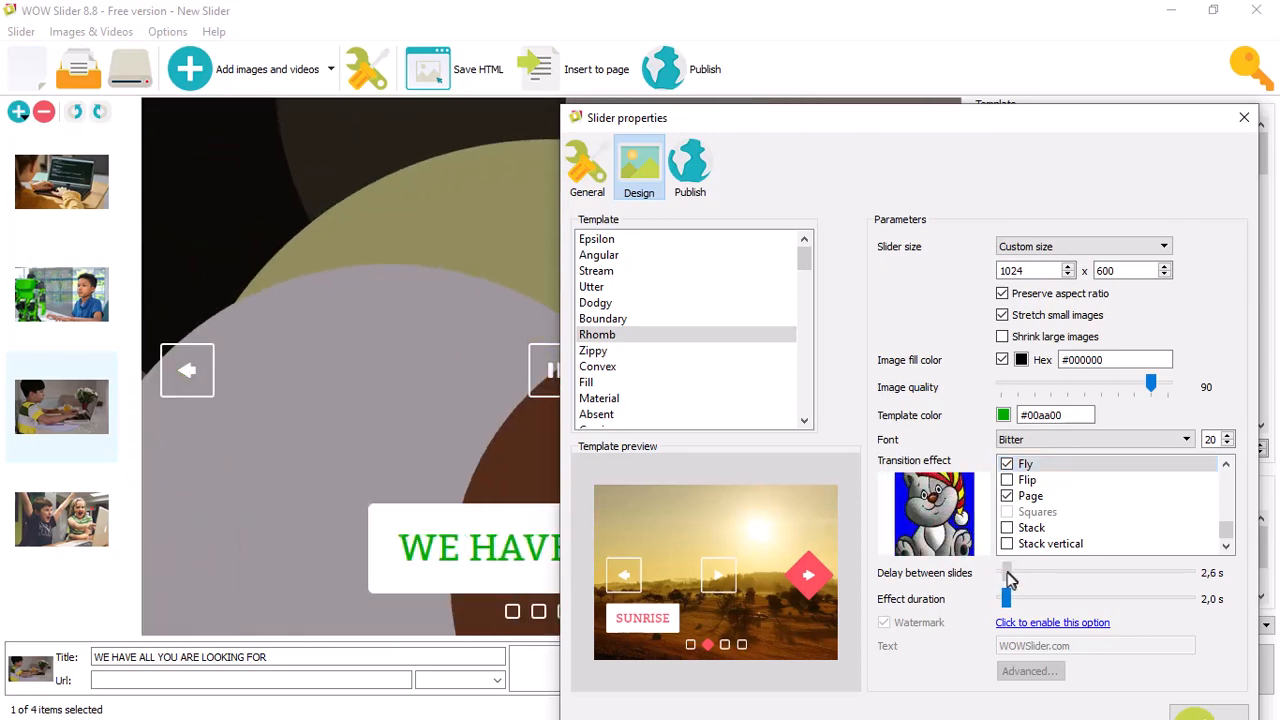
left_click_drag(1007, 578, 1012, 578)
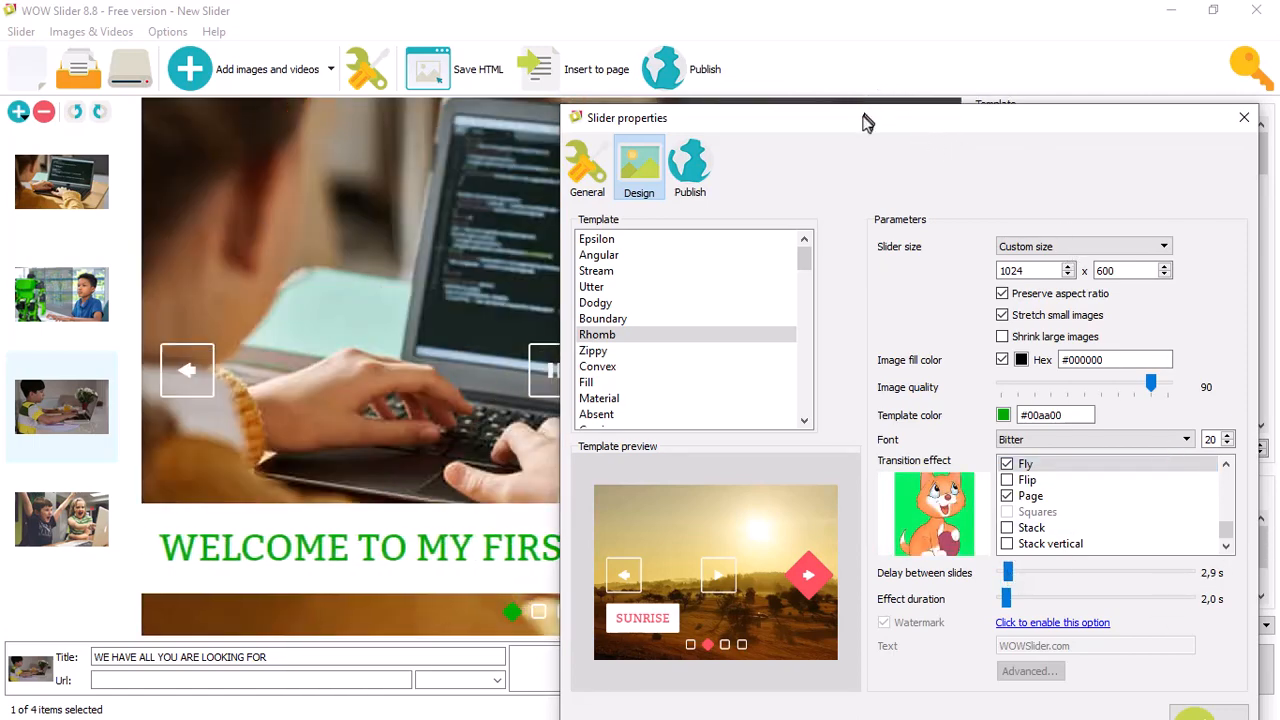
left_click_drag(866, 118, 746, 29)
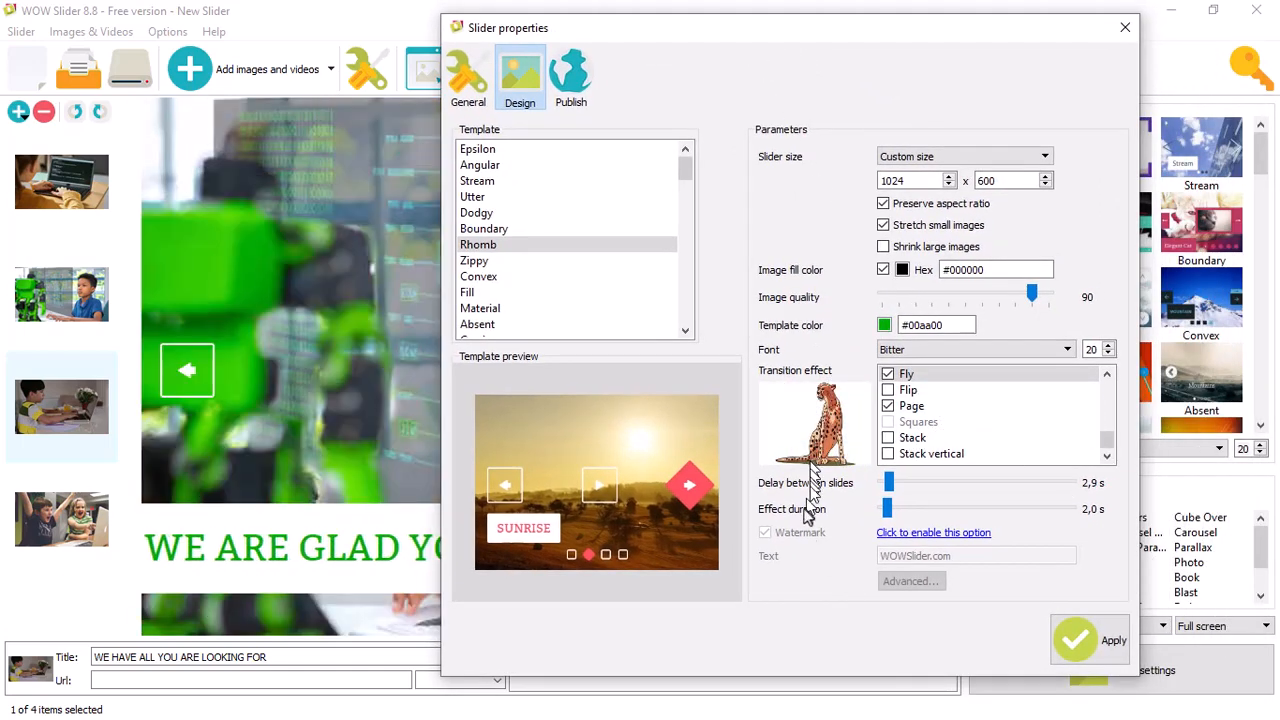
left_click(1093, 648)
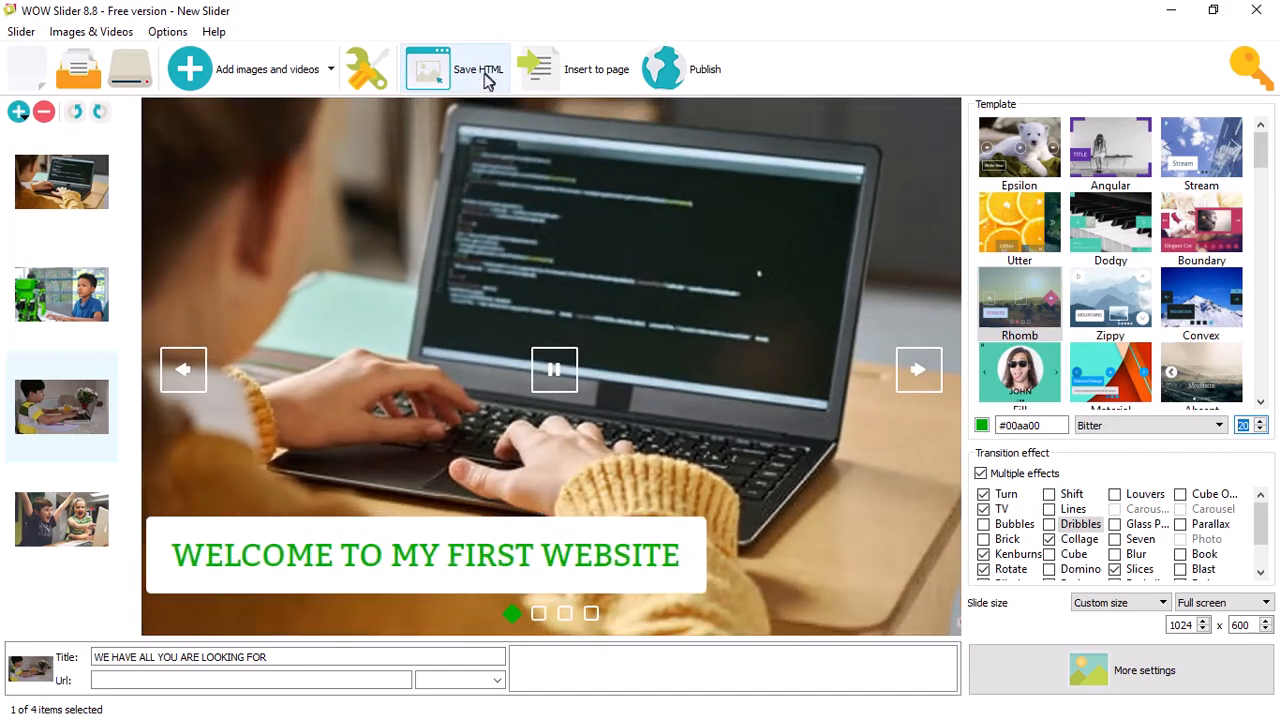
Export the slider as an HTML page named SLIDER into the images folder on the Desktop
left_click(478, 80)
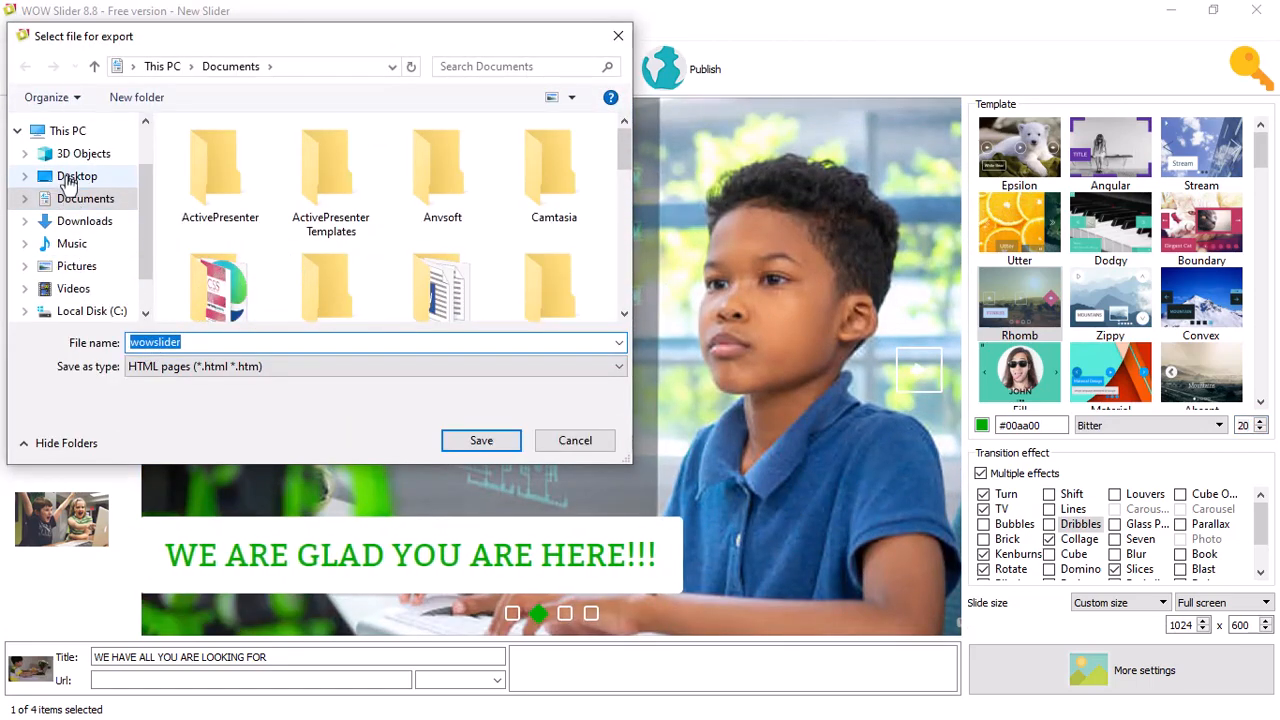
left_click(72, 177)
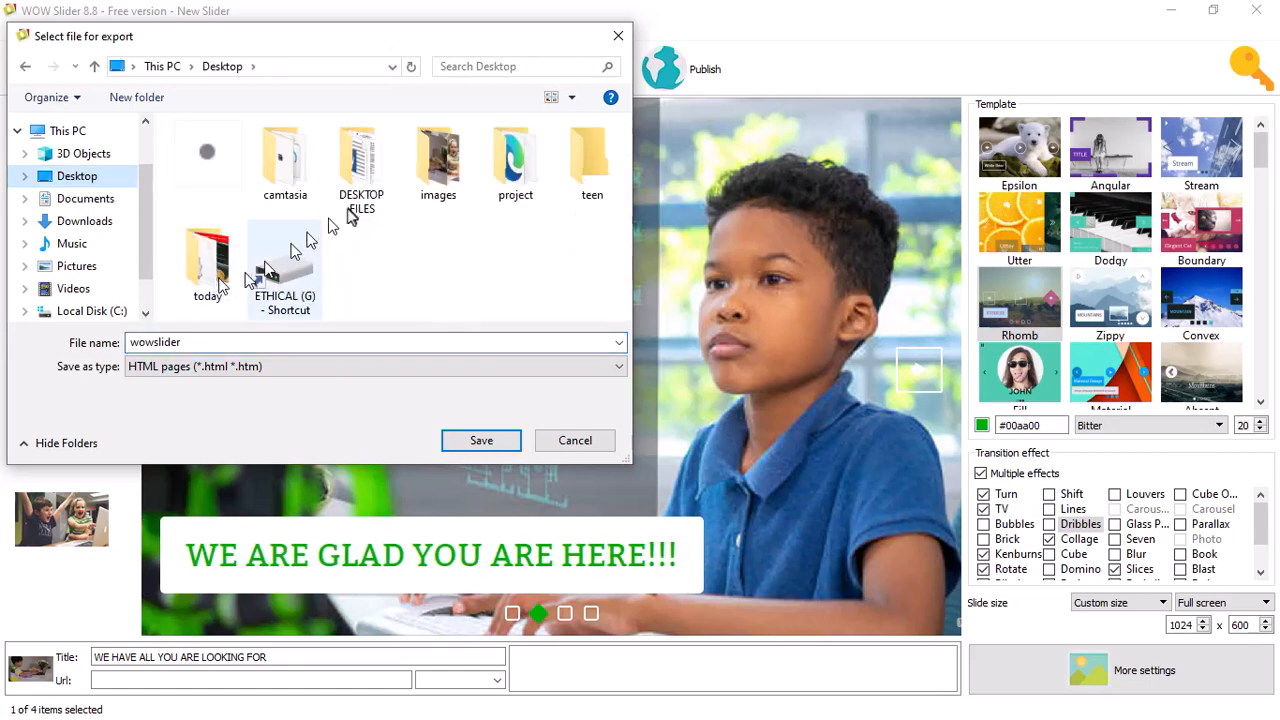
left_click(445, 185)
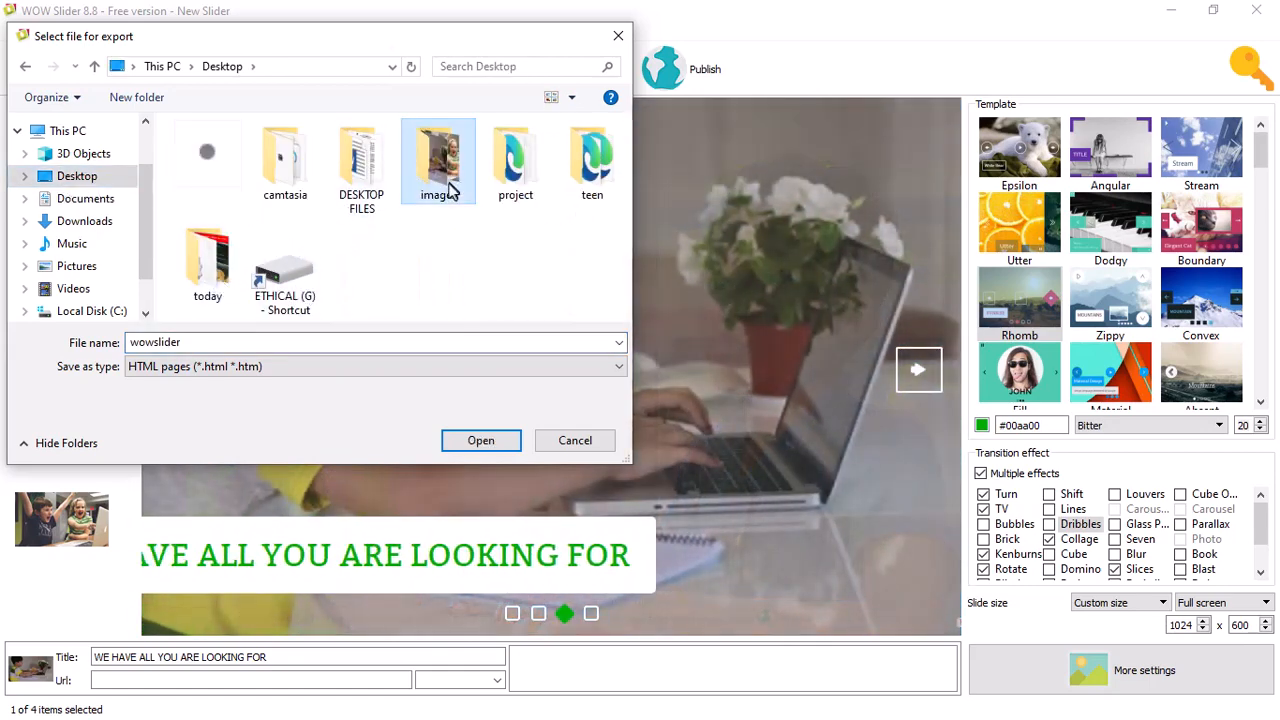
double_click(448, 186)
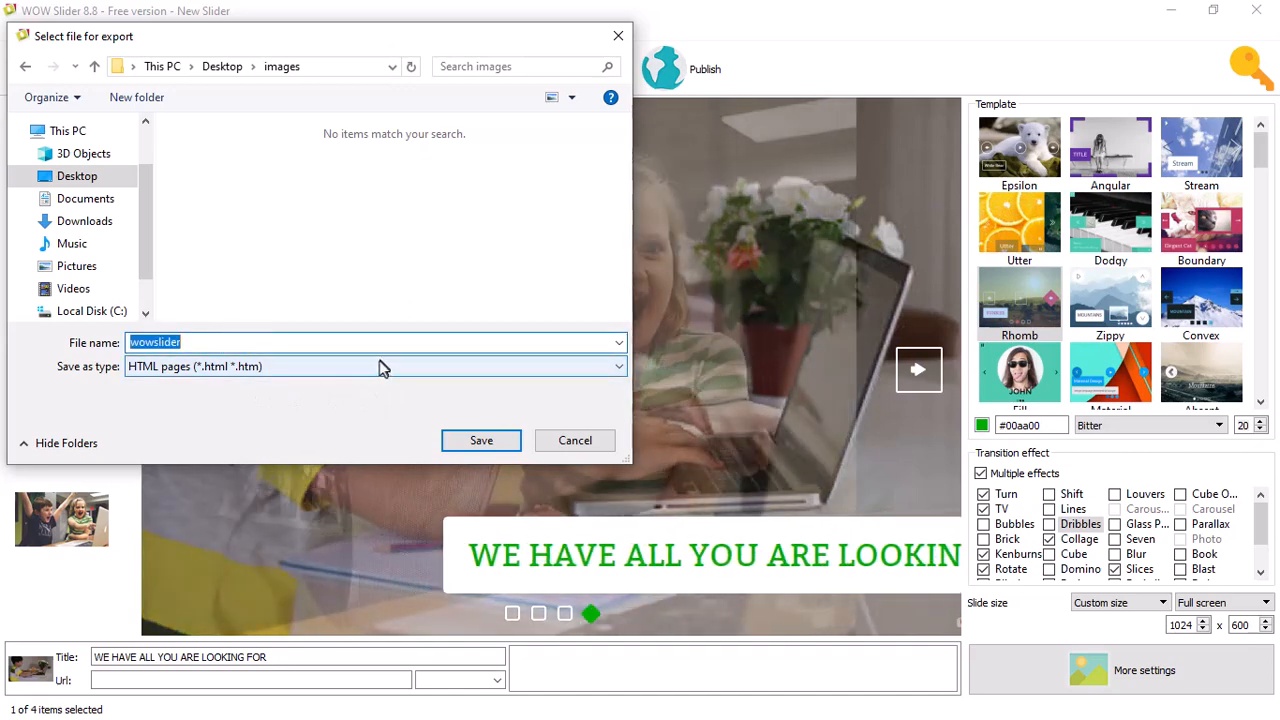
type("Sli")
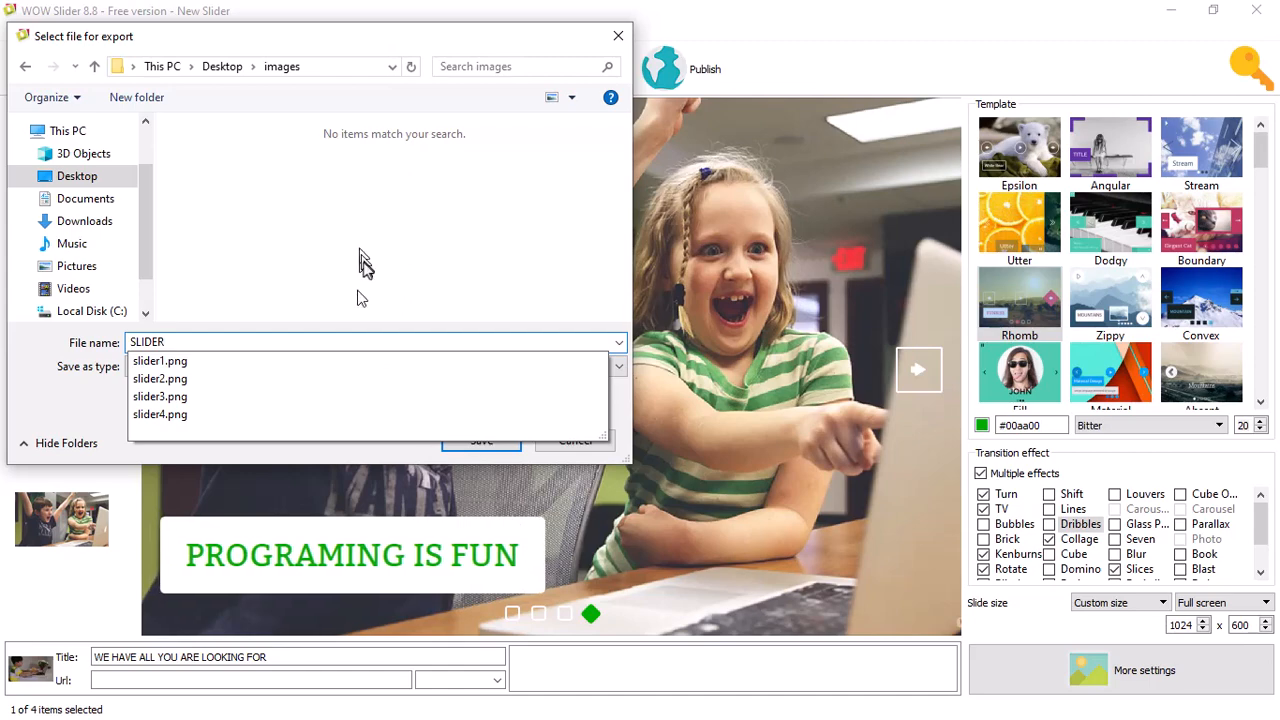
left_click(383, 295)
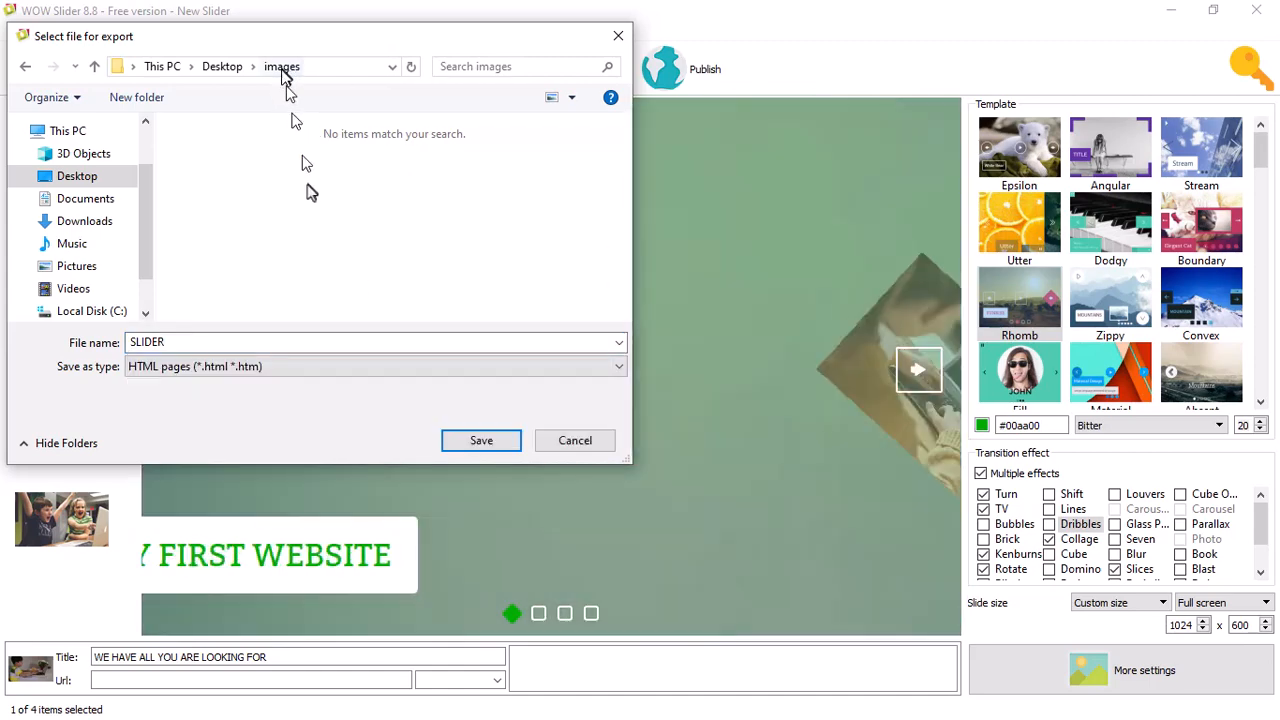
left_click(468, 445)
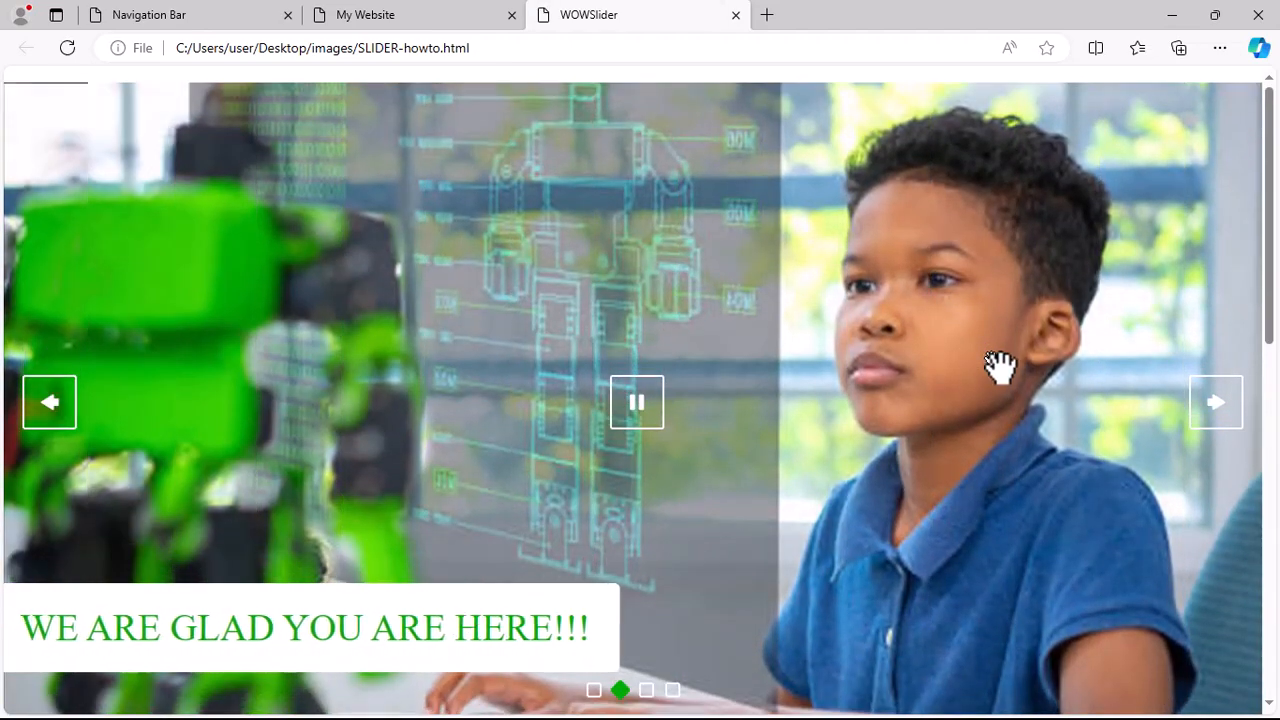
Examine the exported slider preview and the instructions for adding its folders, head code and body code to an HTML page
scroll(1000, 370, "down", 2)
scroll(695, 353, "up", 1)
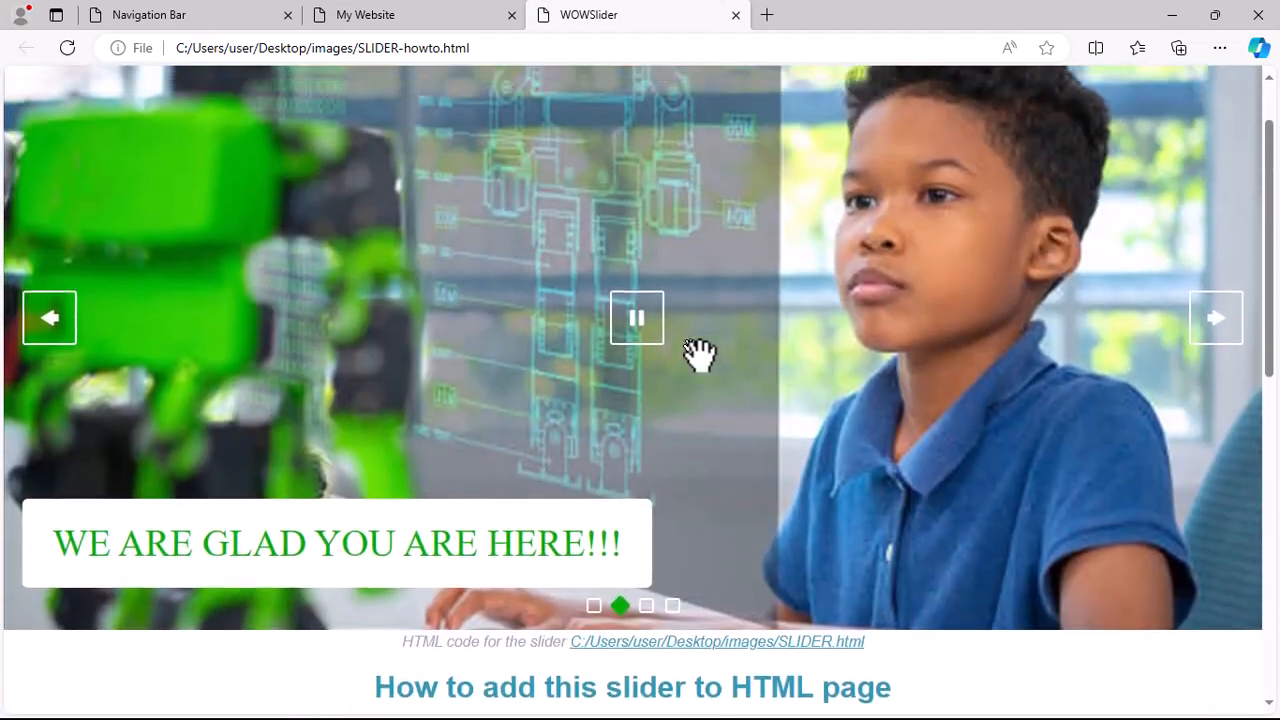
scroll(866, 400, "up", 1)
scroll(871, 406, "down", 1)
scroll(870, 403, "up", 1)
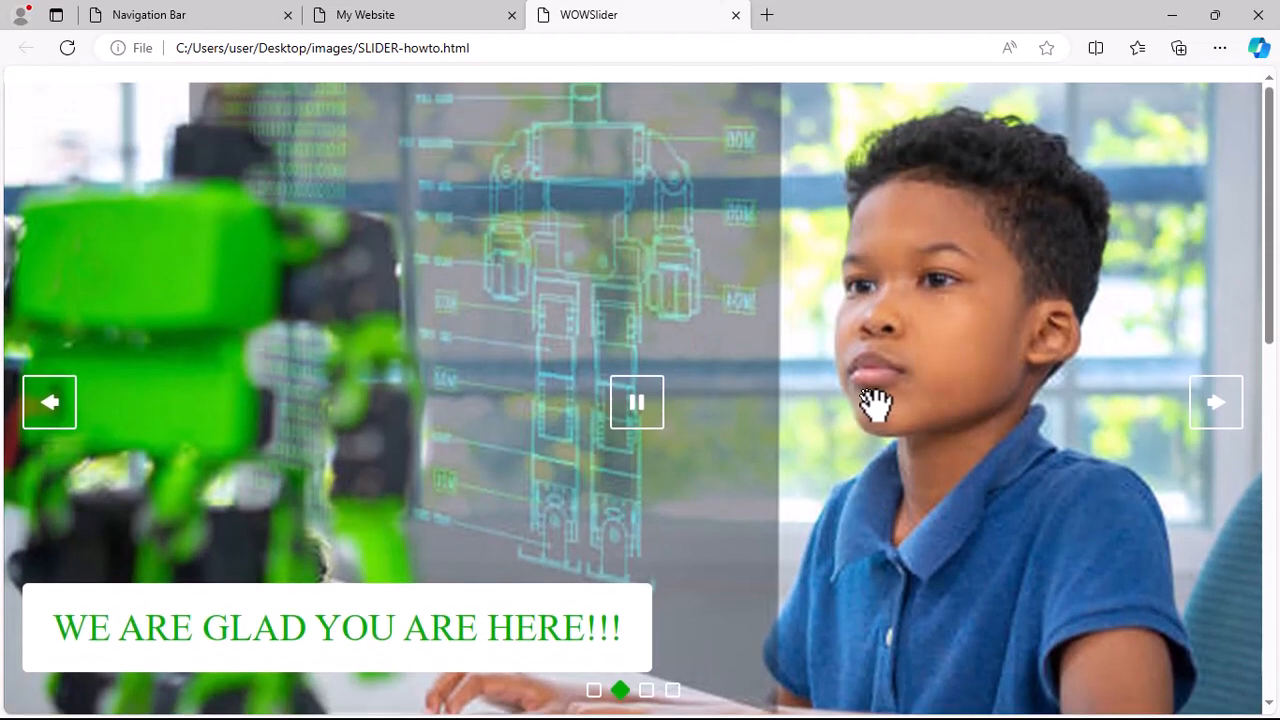
scroll(875, 403, "down", 5)
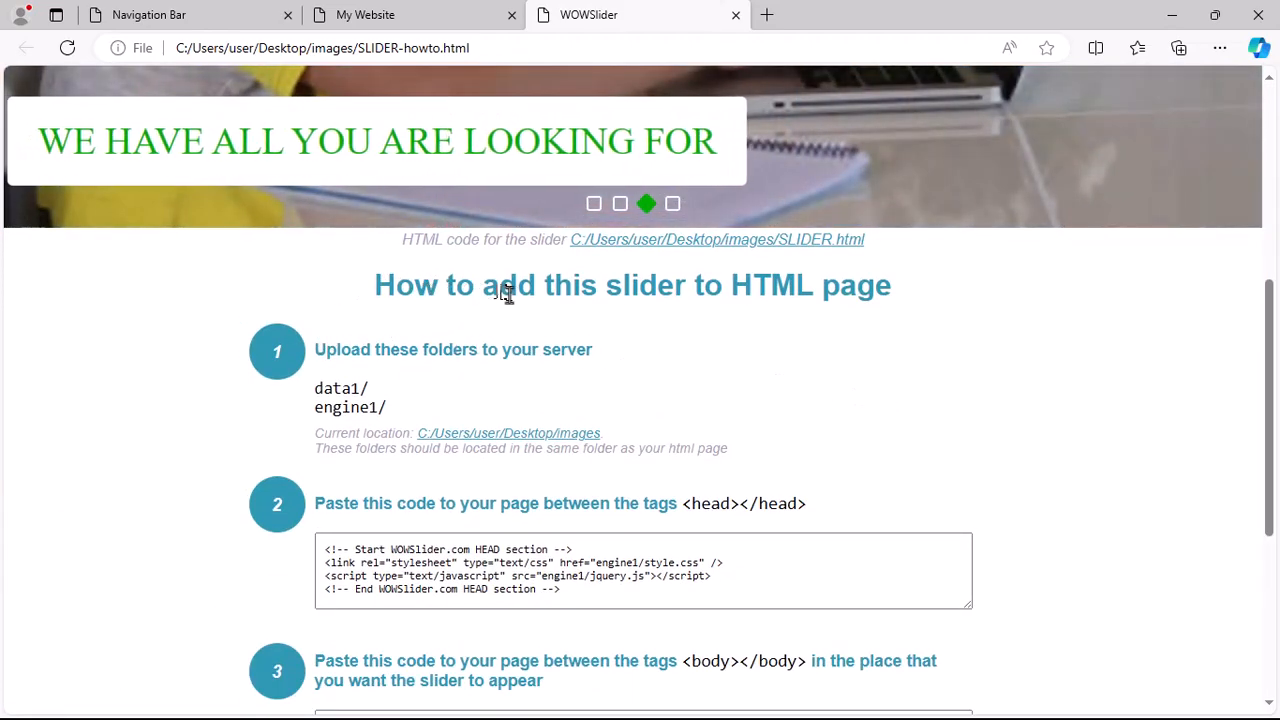
scroll(777, 480, "down", 4)
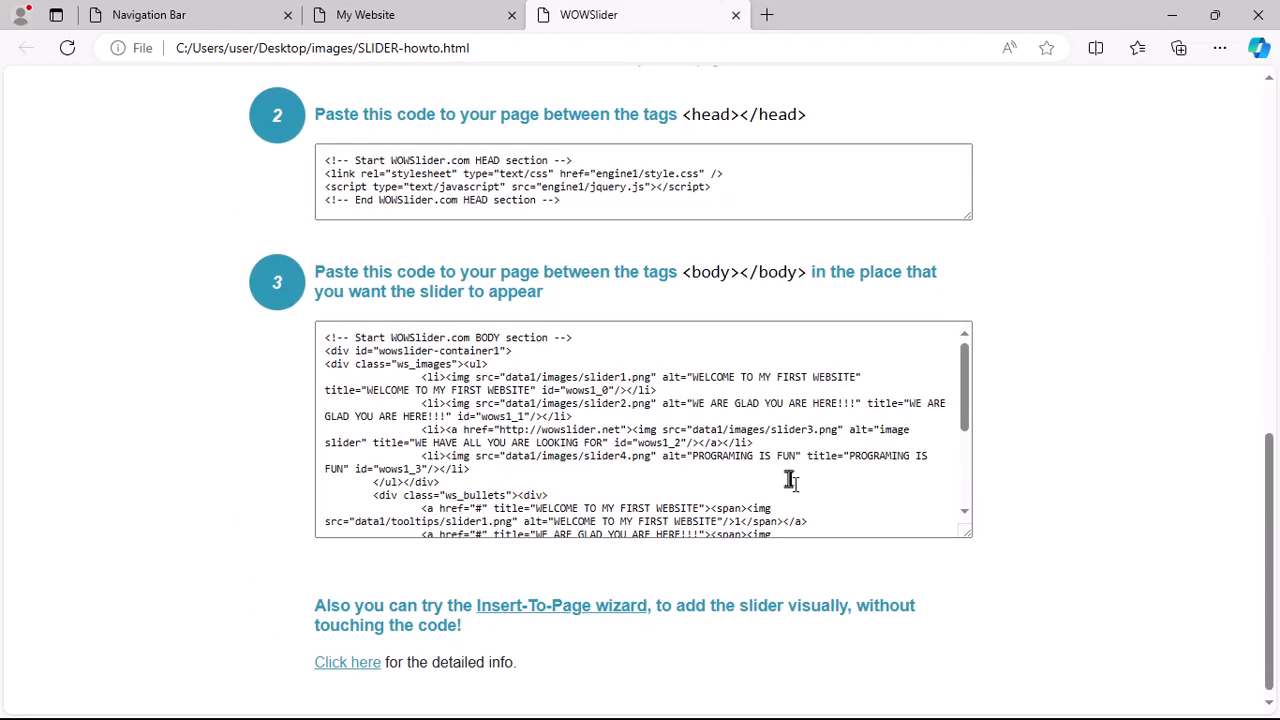
scroll(790, 481, "down", 3)
scroll(790, 481, "up", 8)
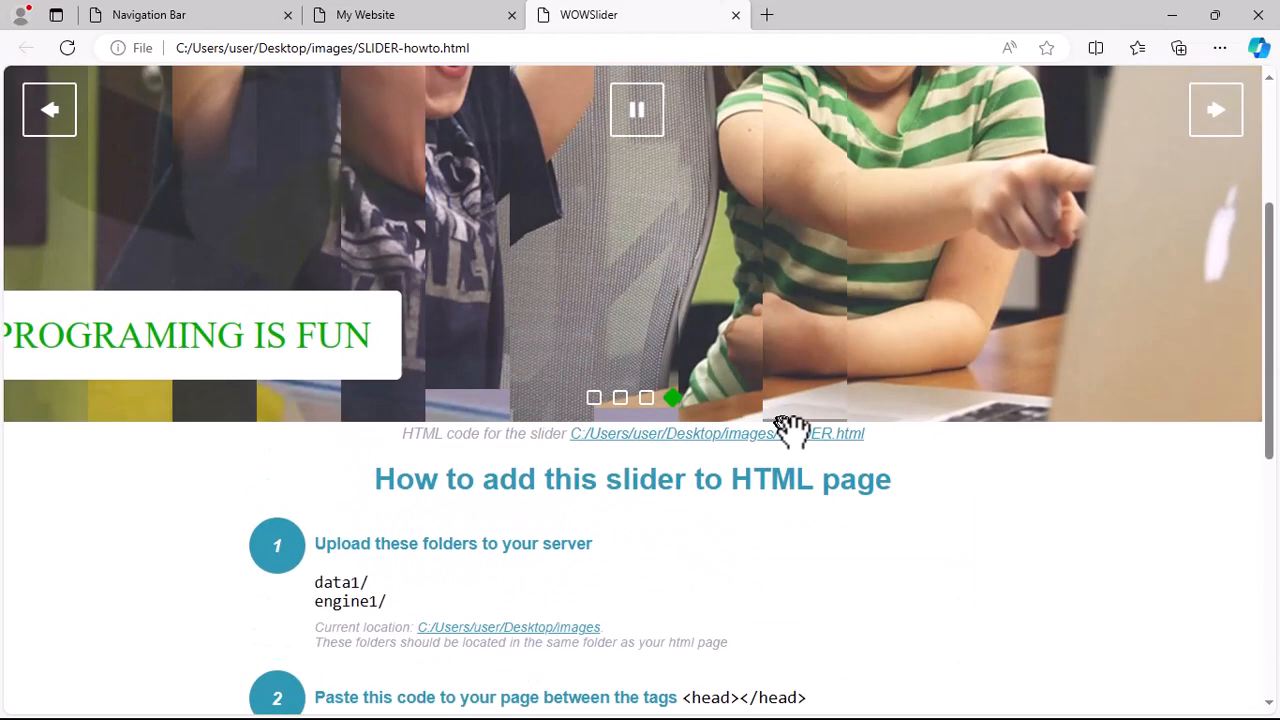
scroll(790, 428, "up", 3)
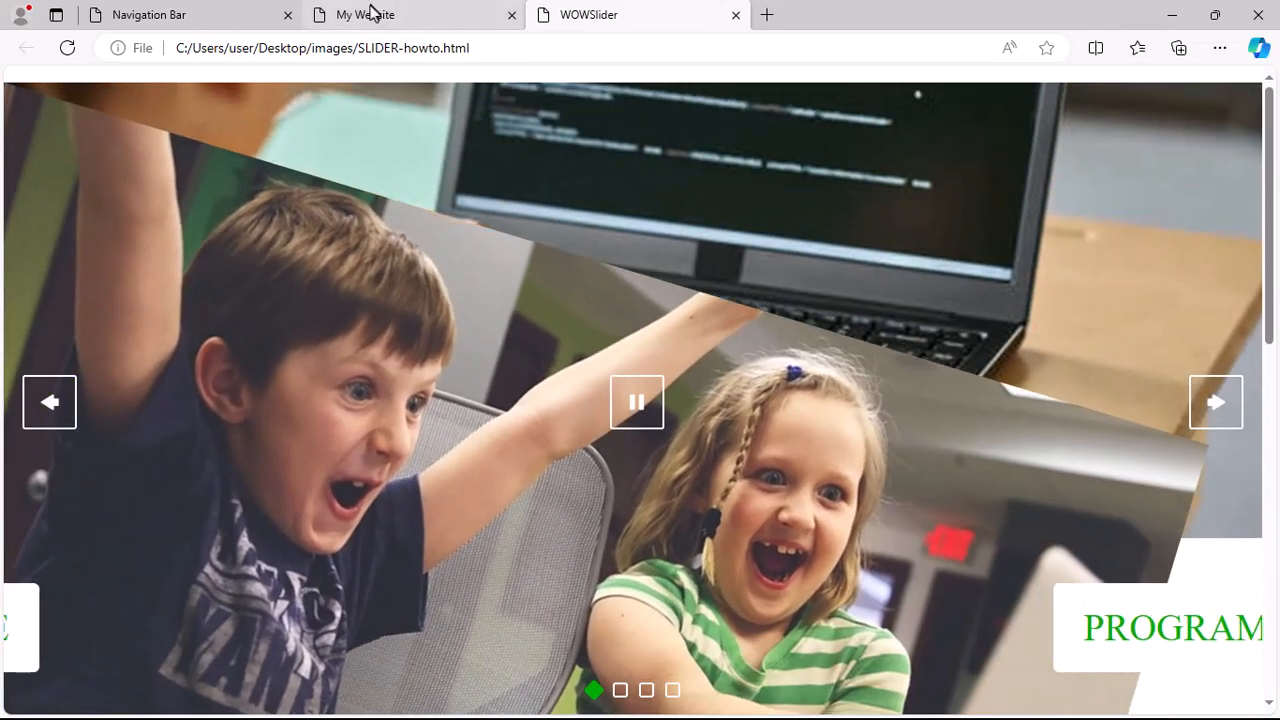
Compare the exported slider with the finished My Website example and the Navigation Bar page that still lacks a slider
left_click(355, 15)
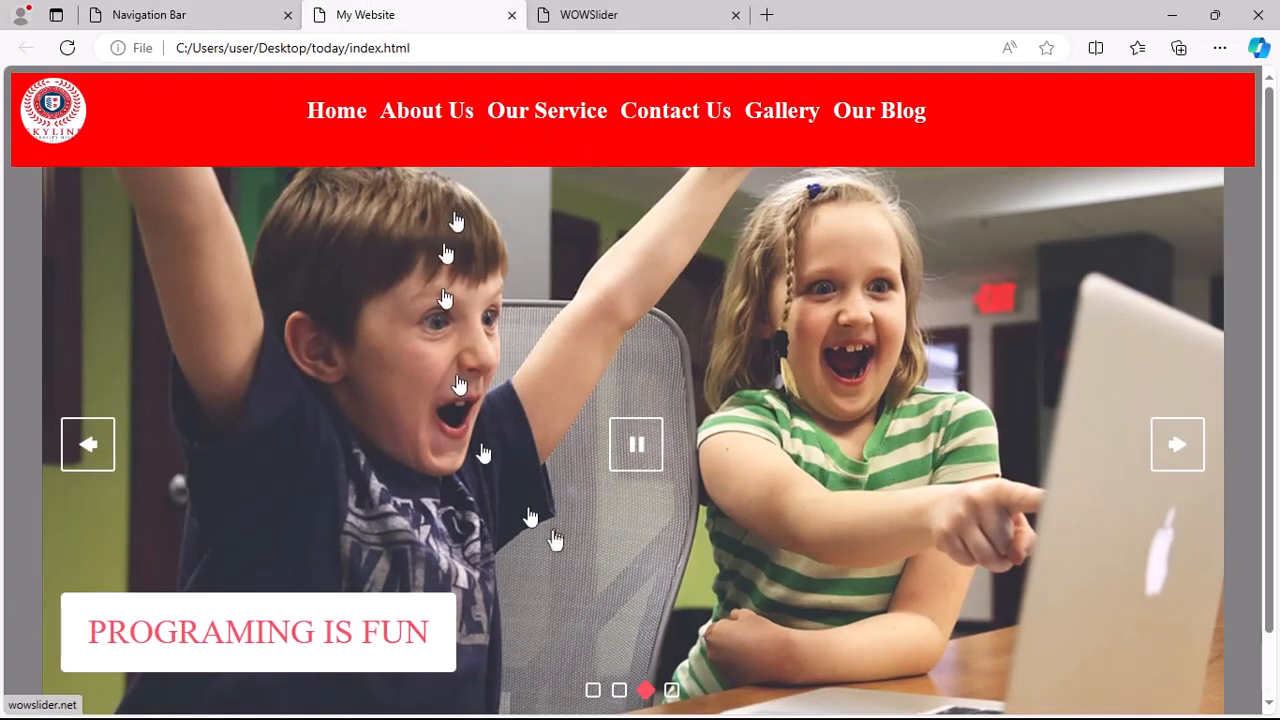
scroll(675, 525, "down", 1)
scroll(710, 517, "up", 1)
scroll(731, 514, "down", 1)
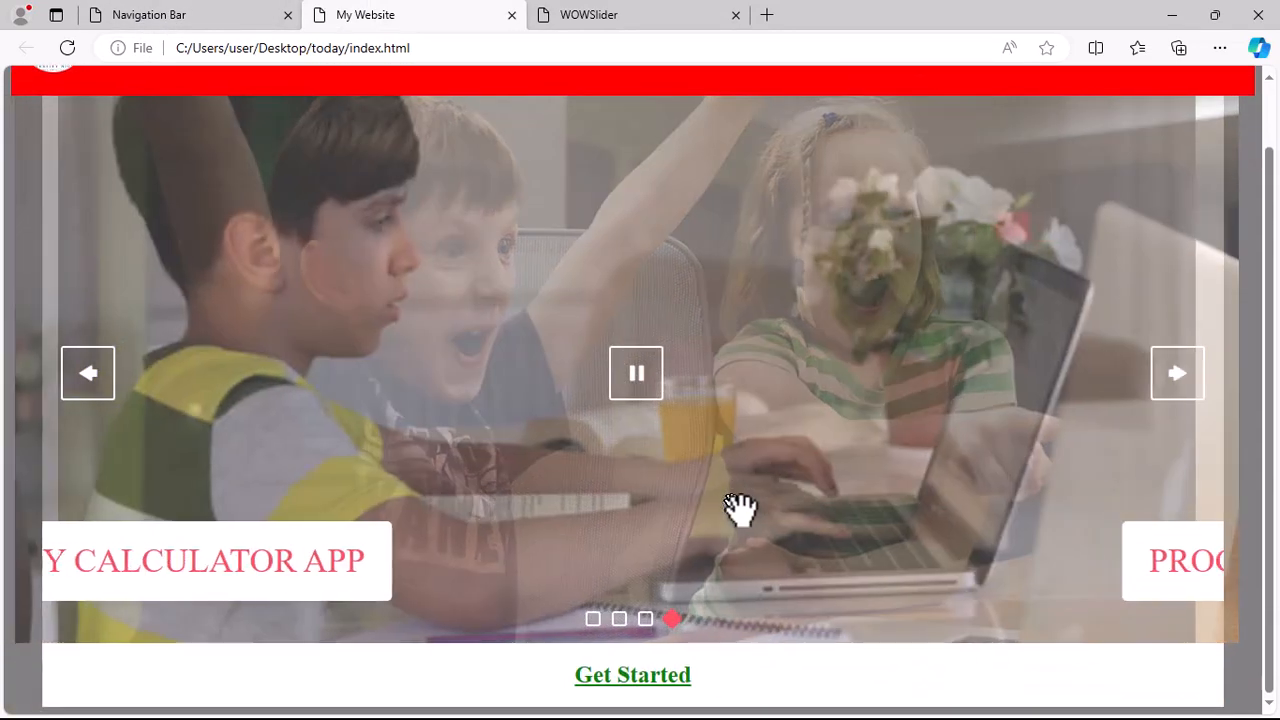
scroll(711, 497, "up", 1)
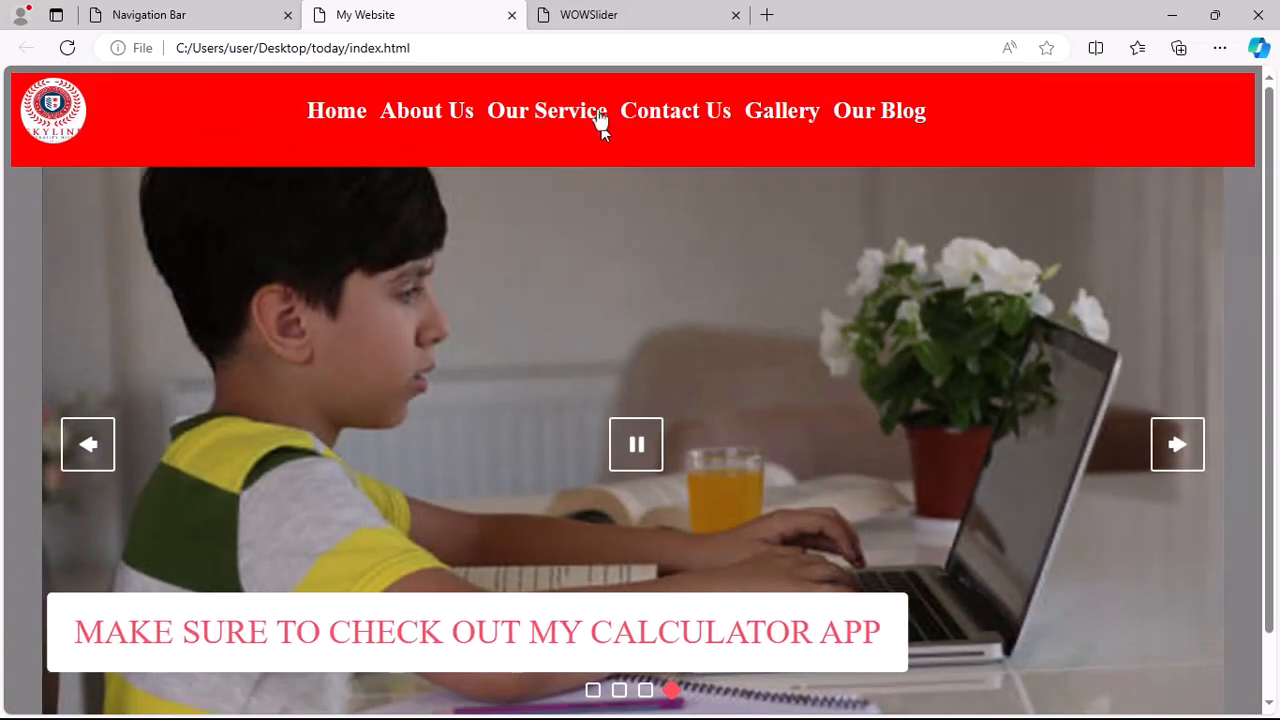
left_click(600, 12)
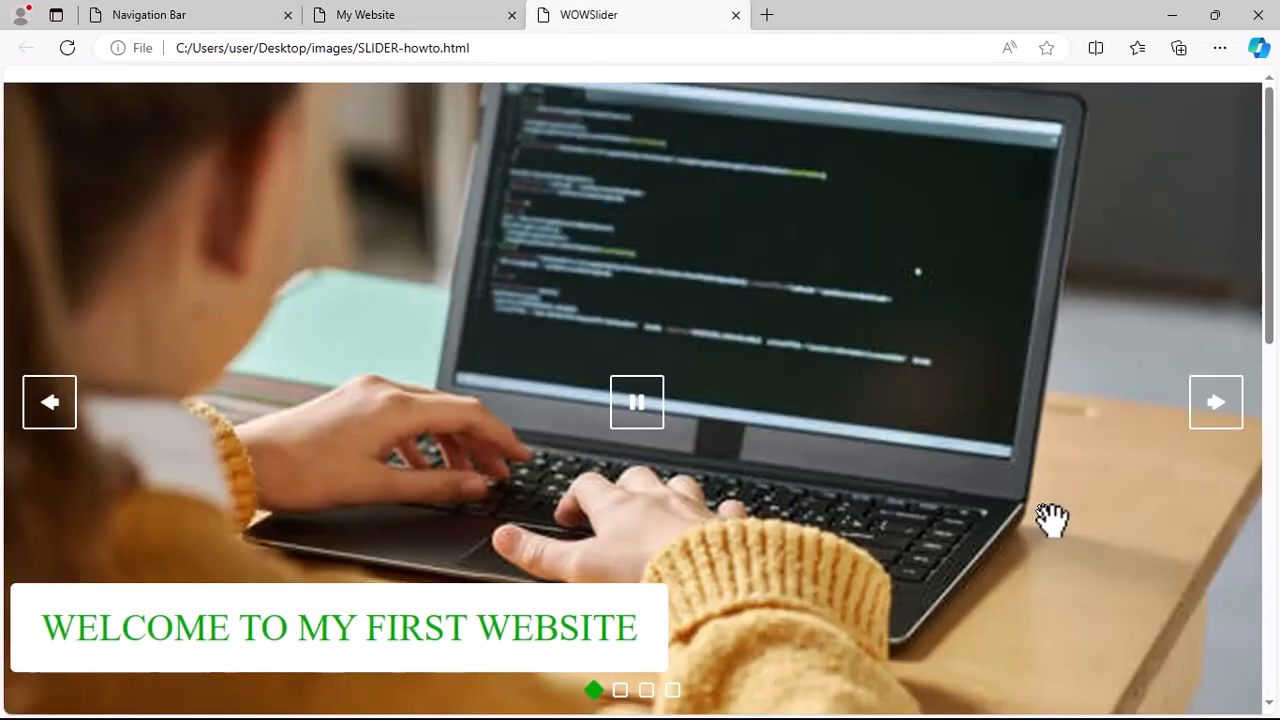
scroll(1052, 519, "down", 3)
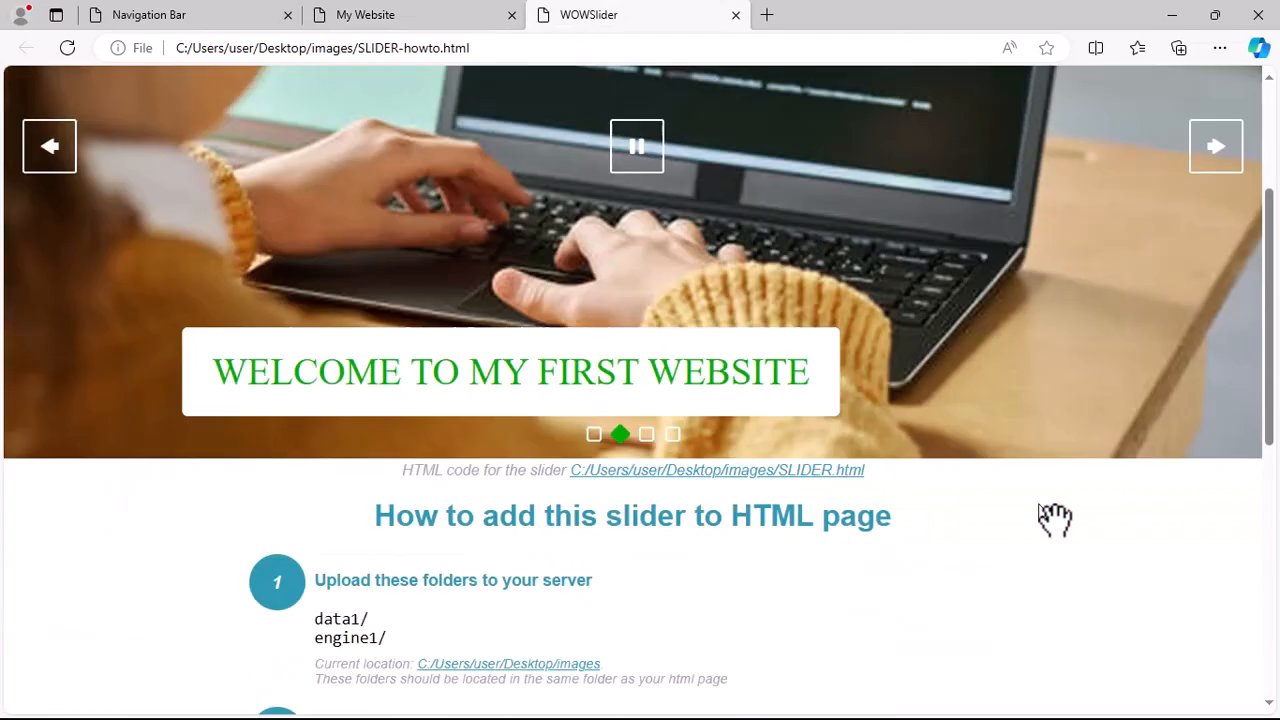
scroll(1052, 519, "up", 3)
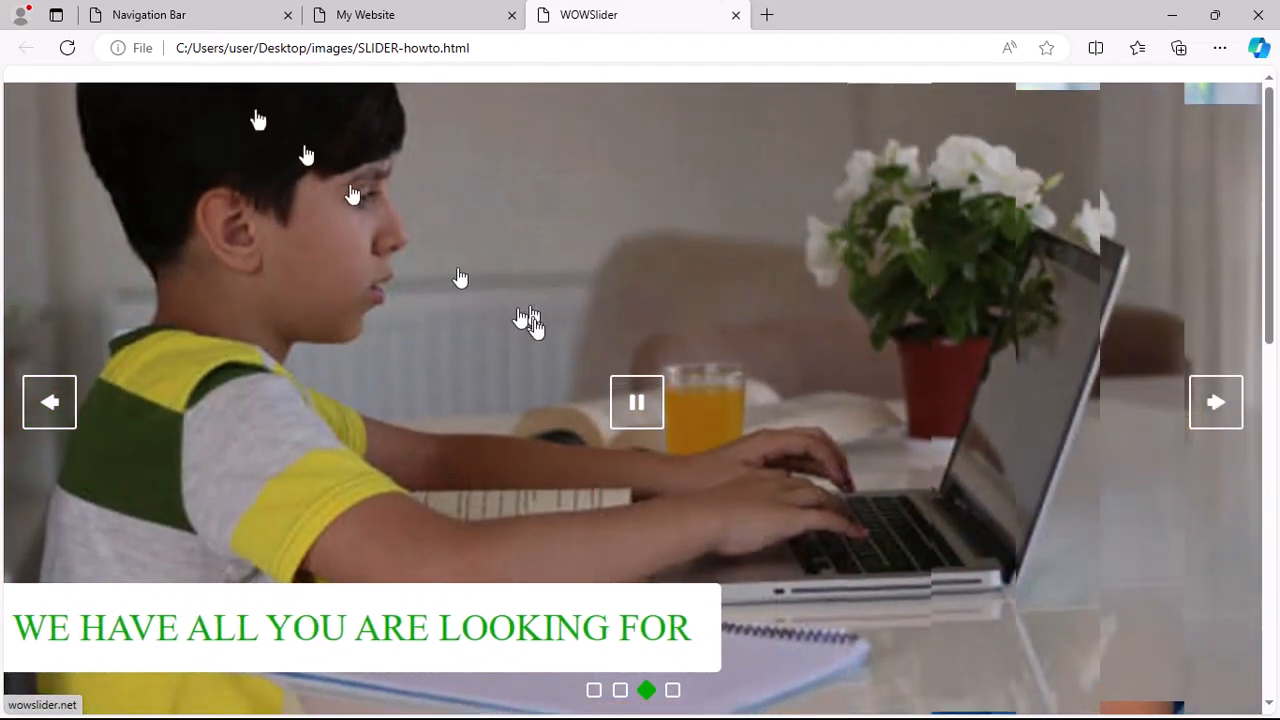
left_click(170, 14)
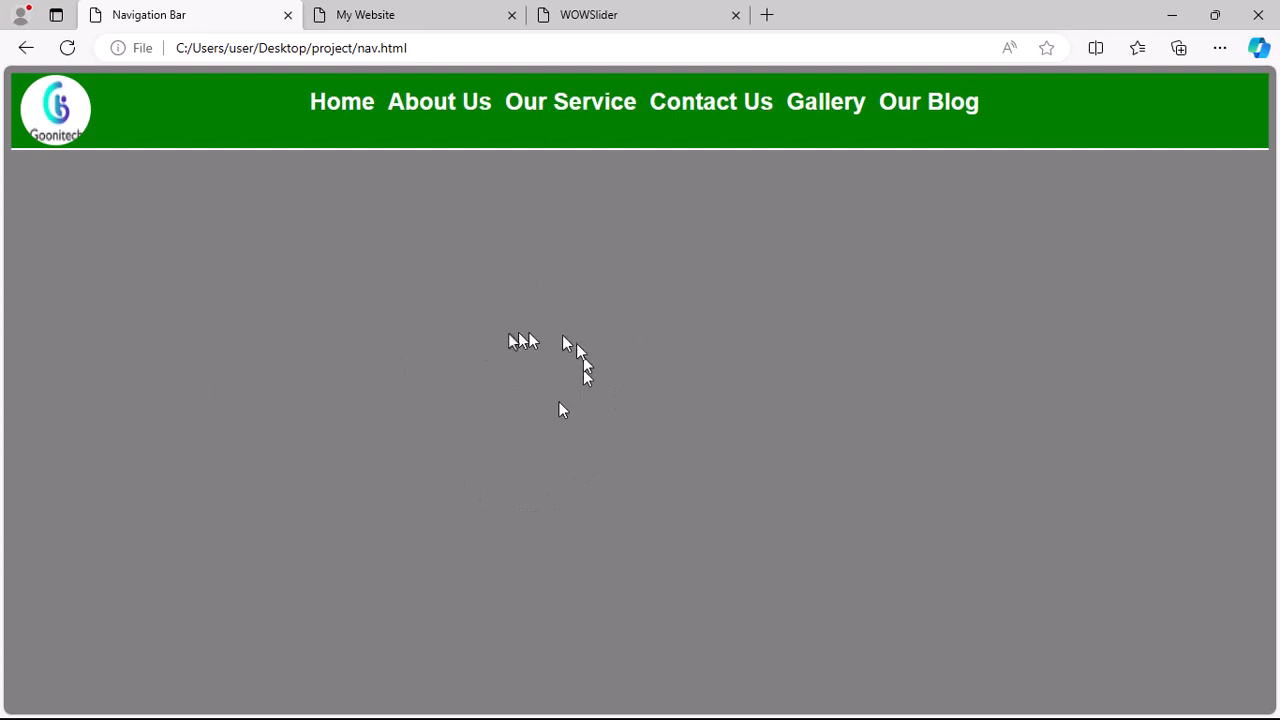
left_click(345, 14)
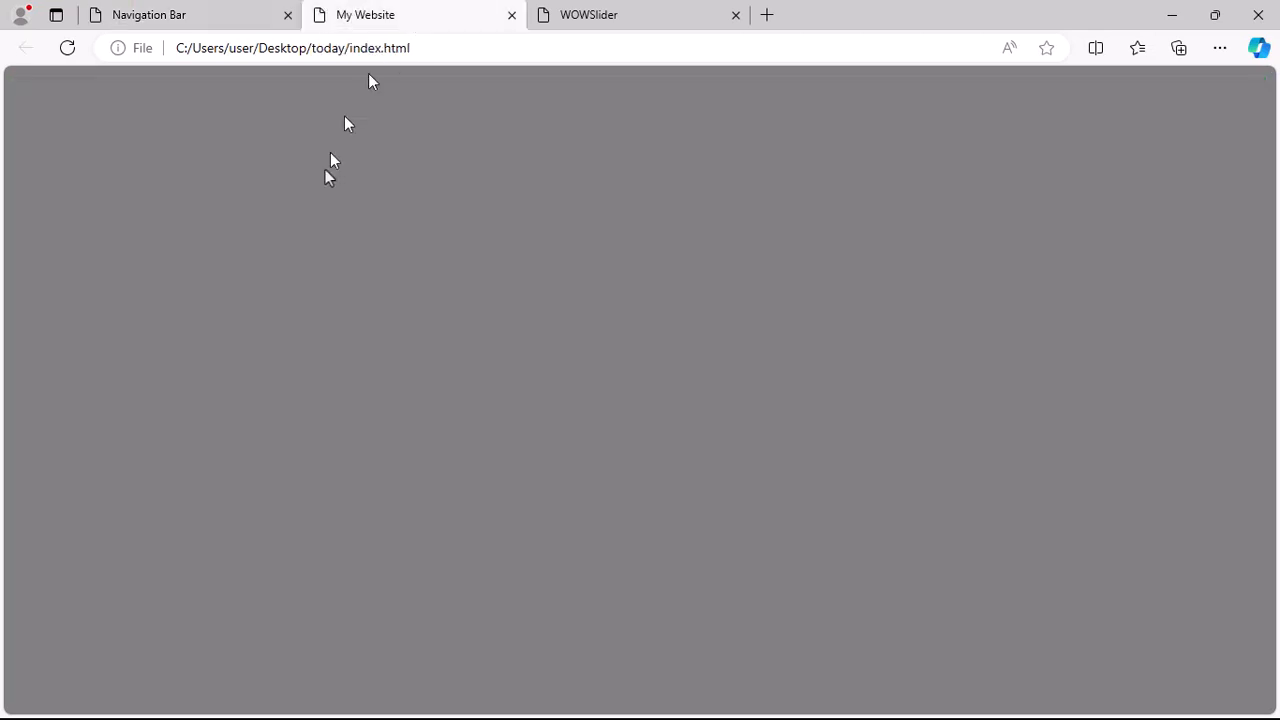
scroll(623, 394, "down", 1)
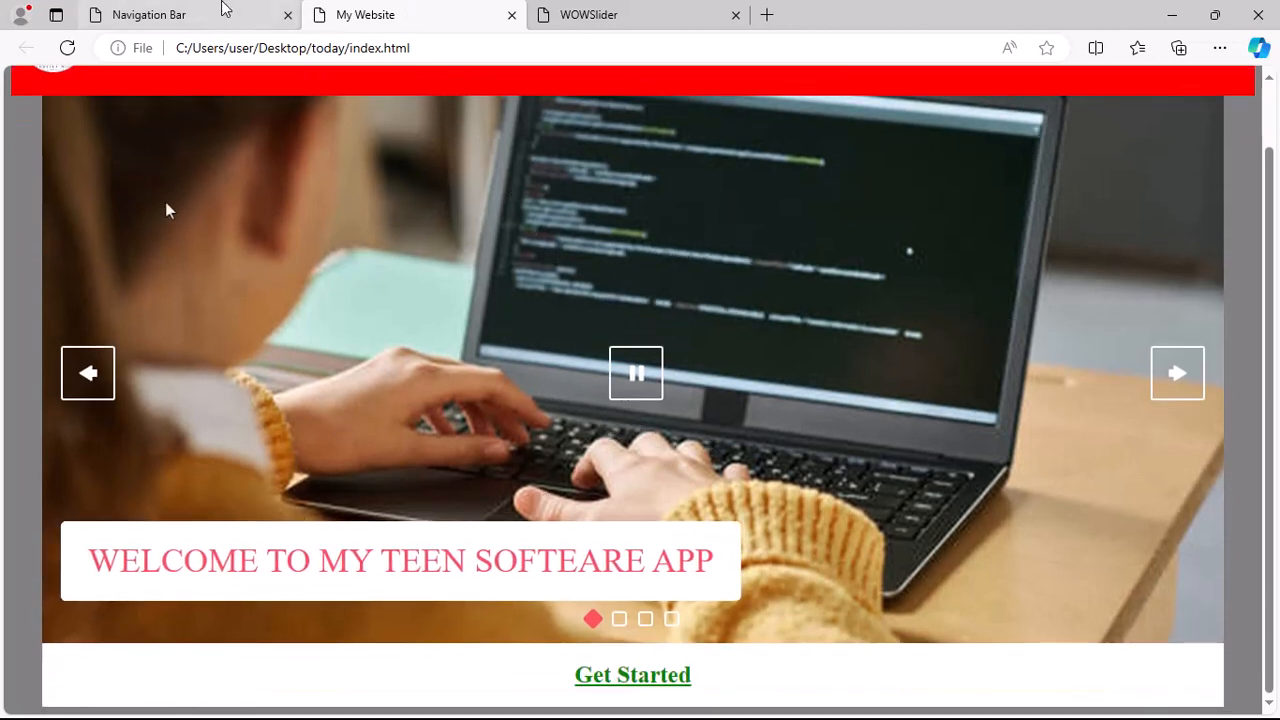
Review the Navigation Bar page, the exported slider and its instructions for uploading the folders and adding the head code
left_click(222, 10)
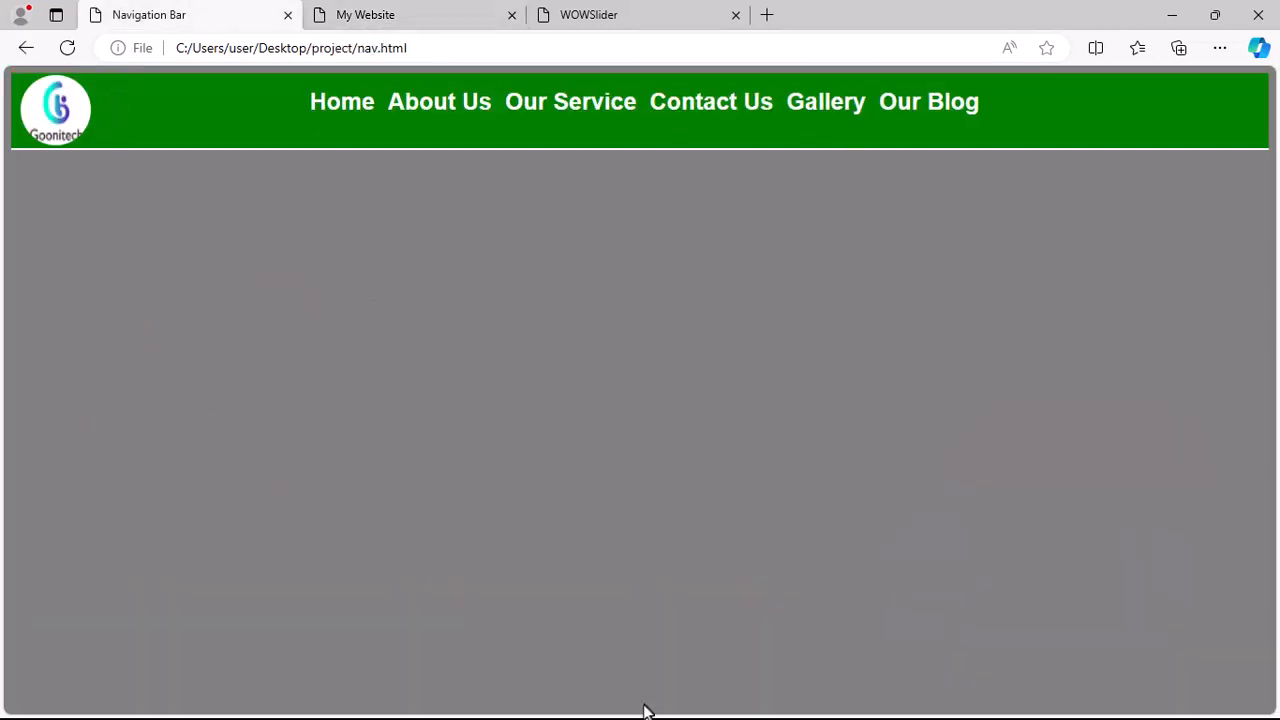
left_click(660, 14)
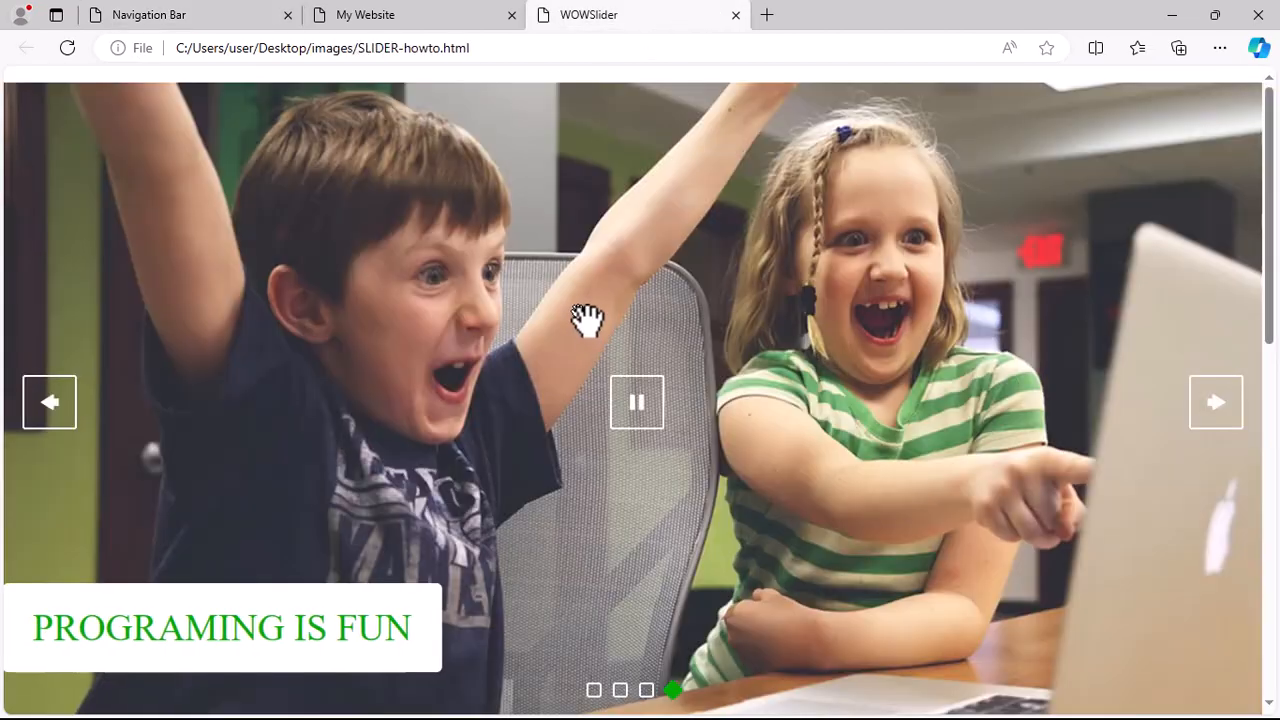
scroll(637, 412, "down", 4)
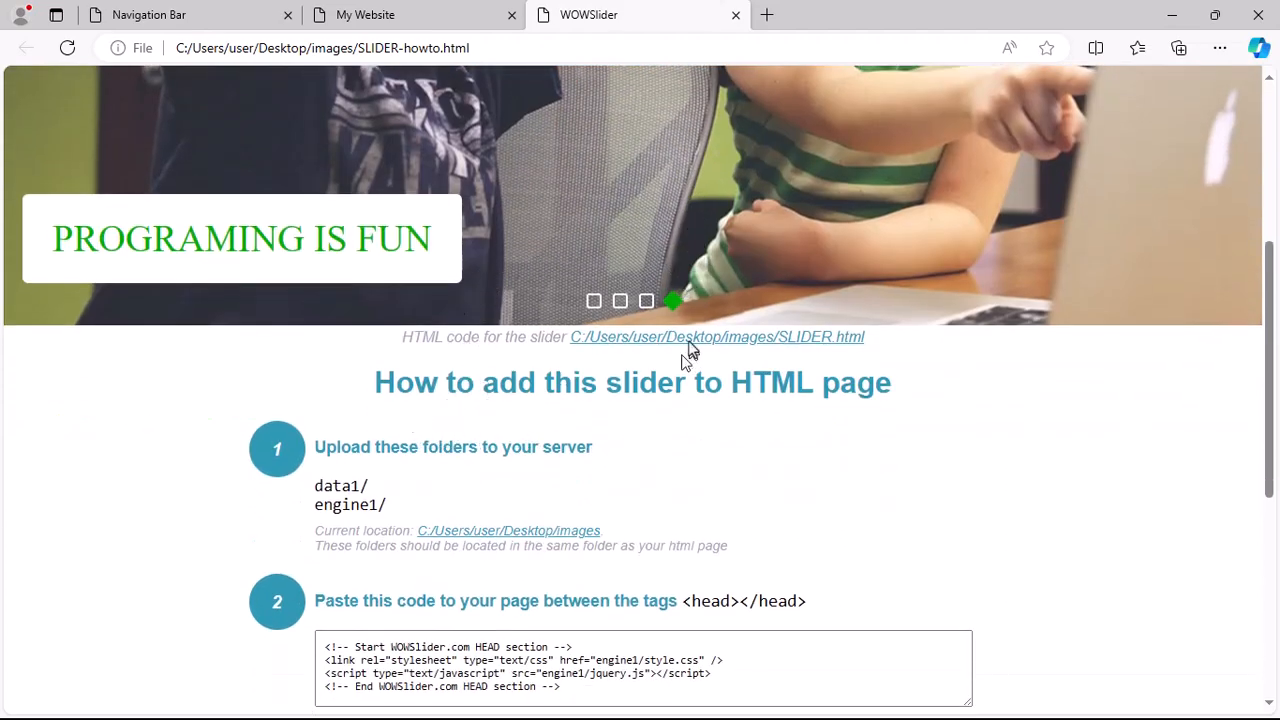
scroll(680, 320, "up", 2)
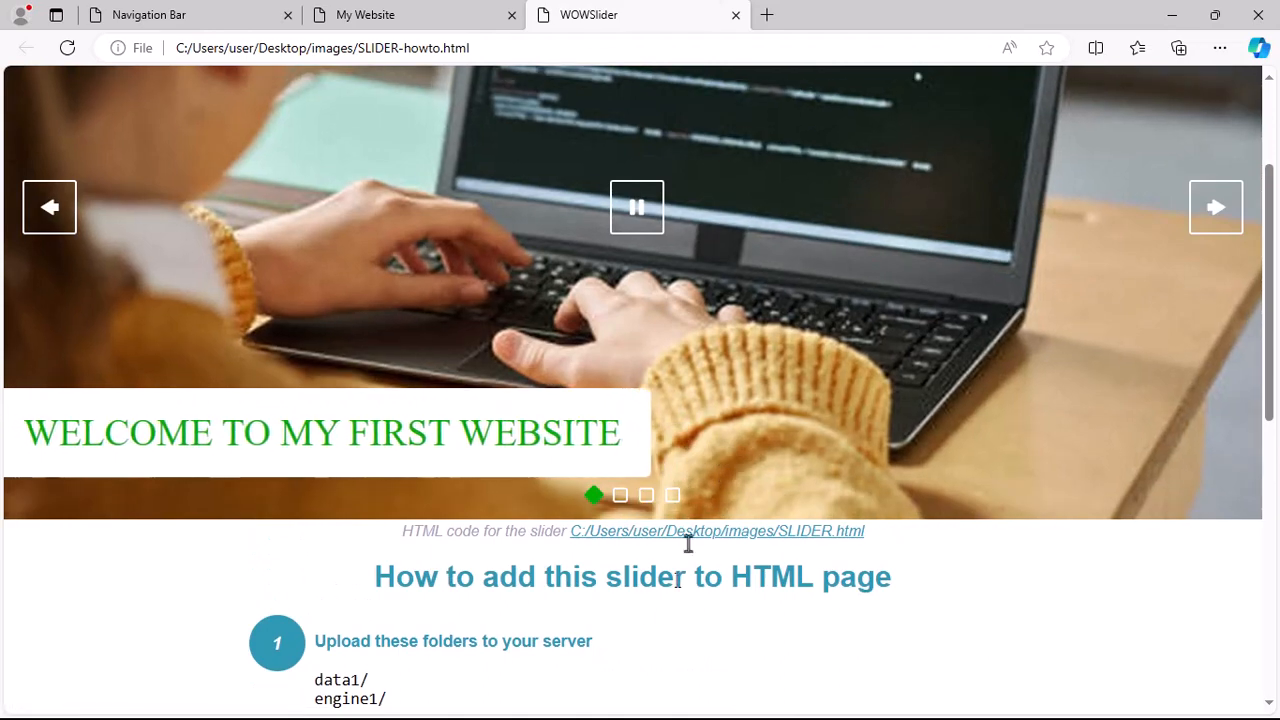
scroll(720, 540, "down", 2)
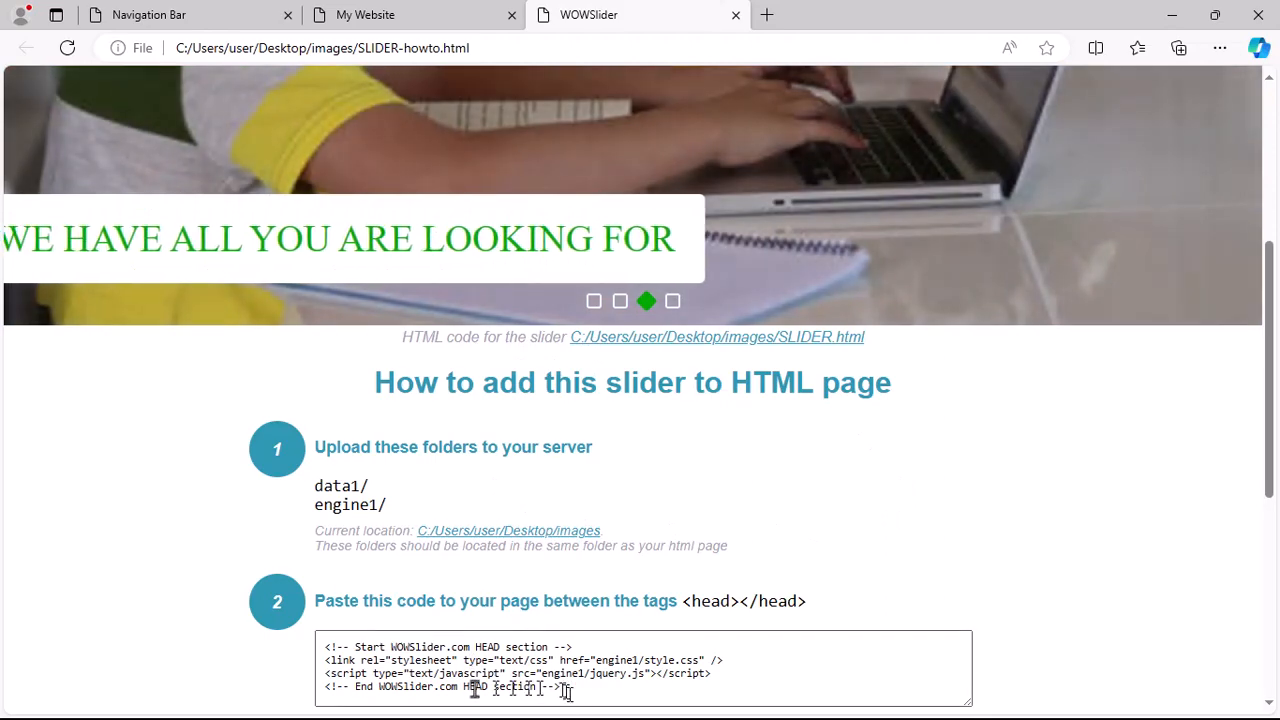
Switch to the desktop and open the images folder to examine the exported slider files
left_click(1172, 15)
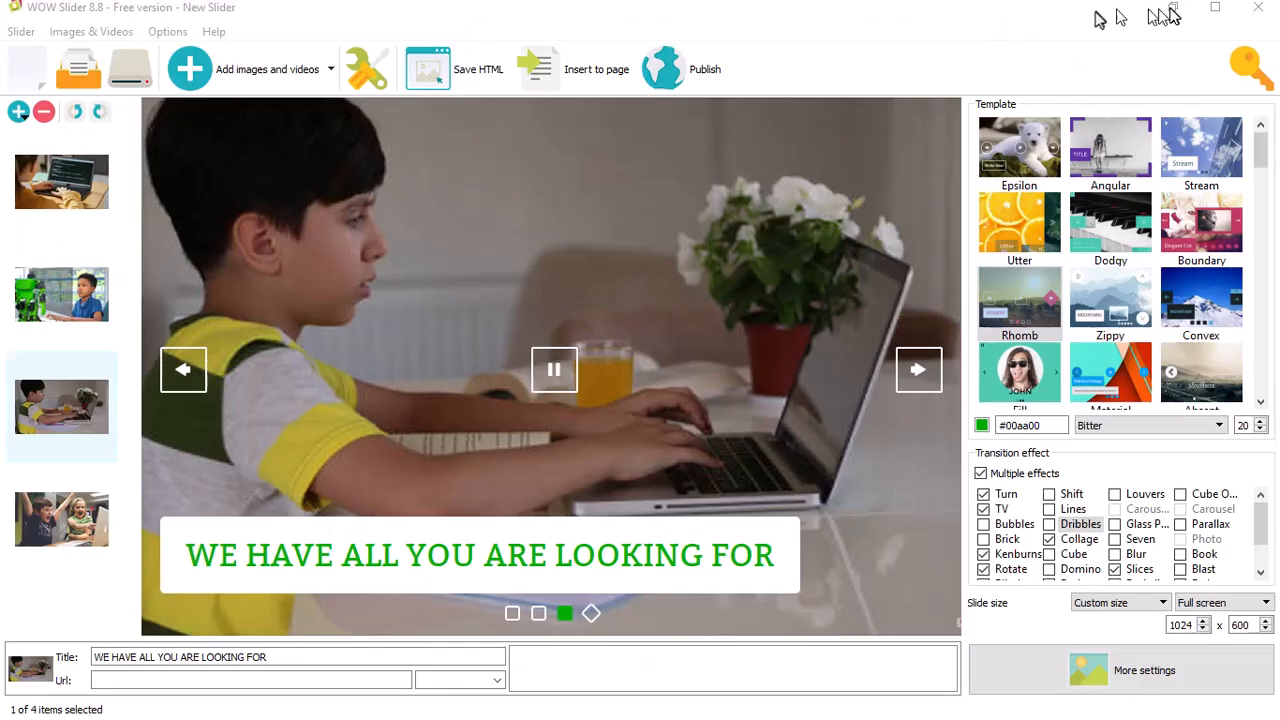
left_click(1172, 9)
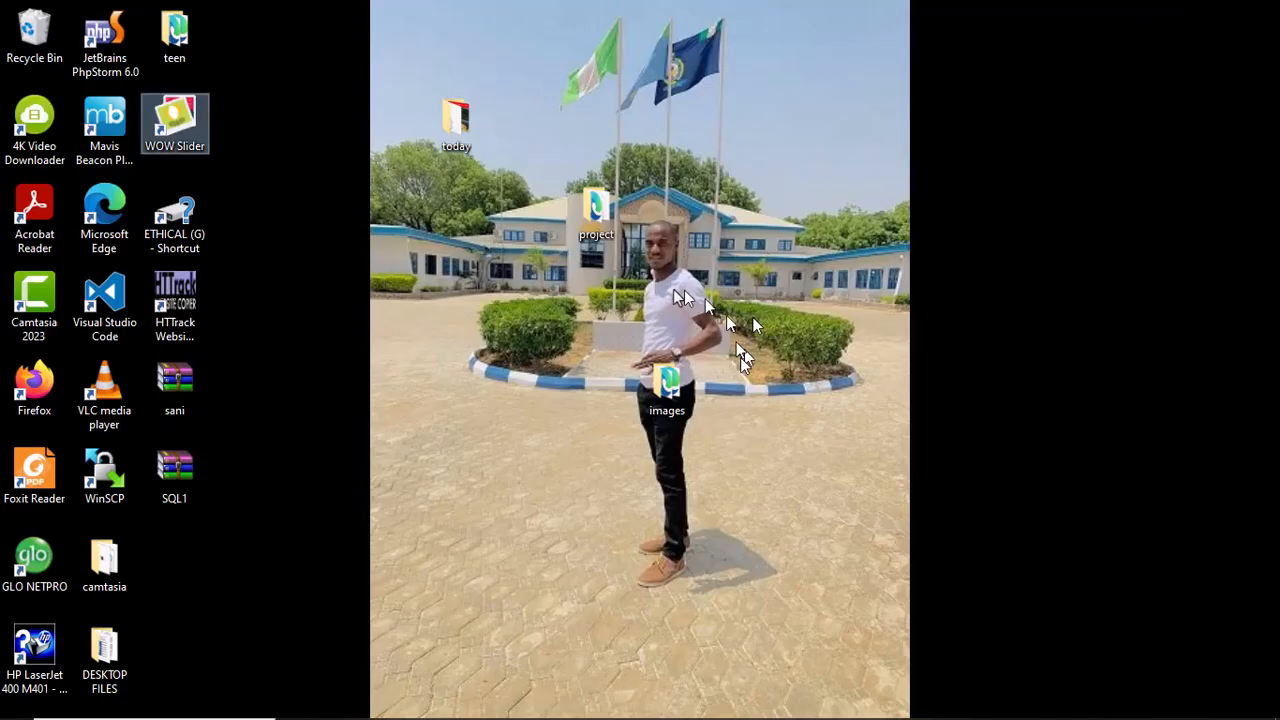
left_click(668, 358)
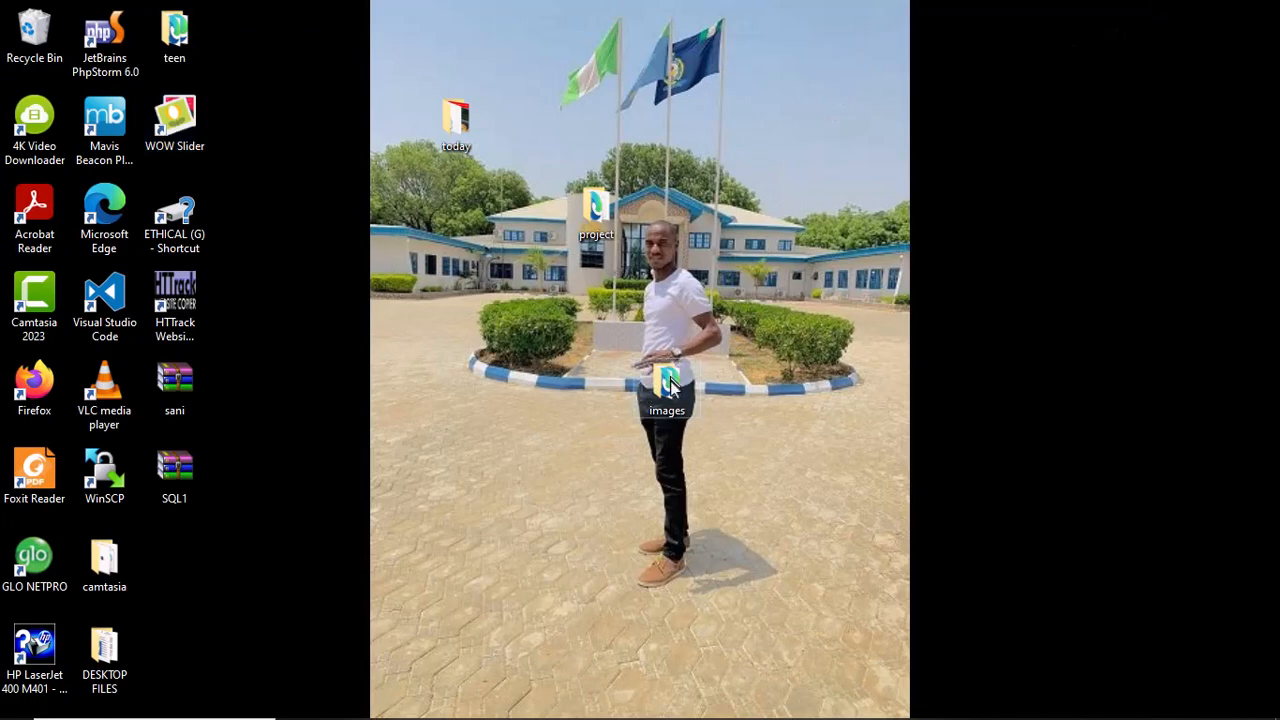
double_click(672, 383)
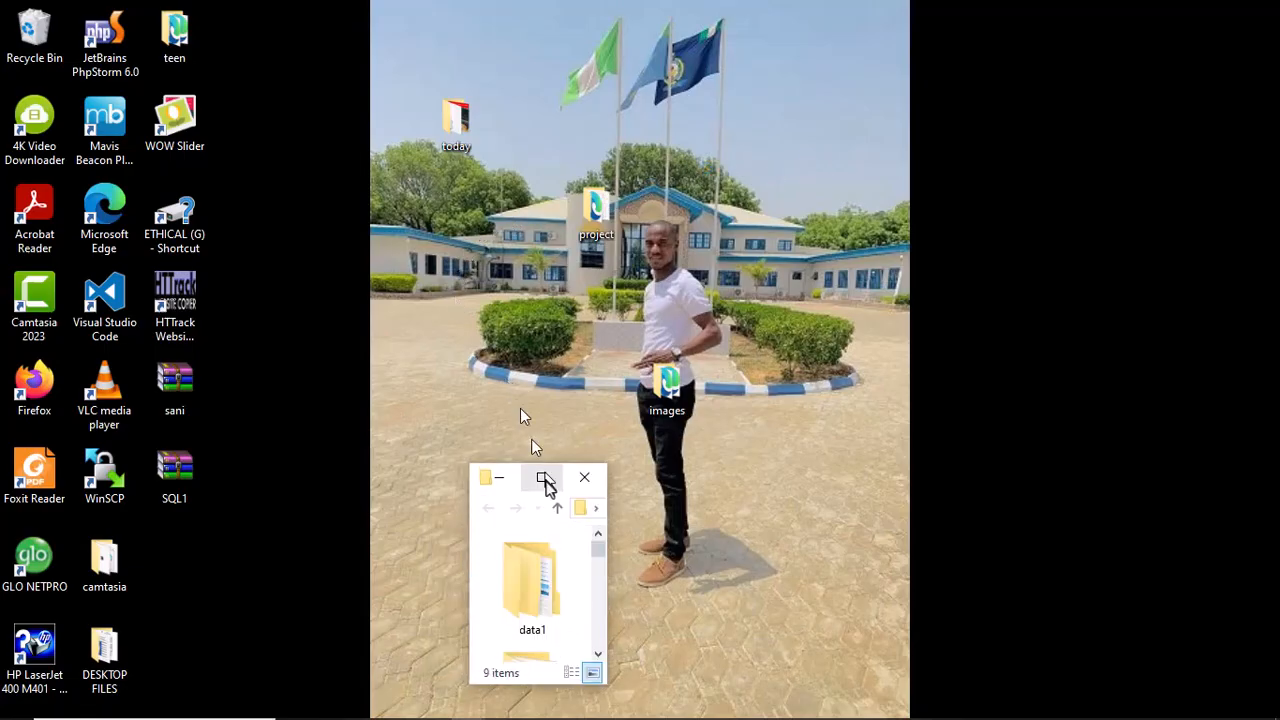
left_click(544, 479)
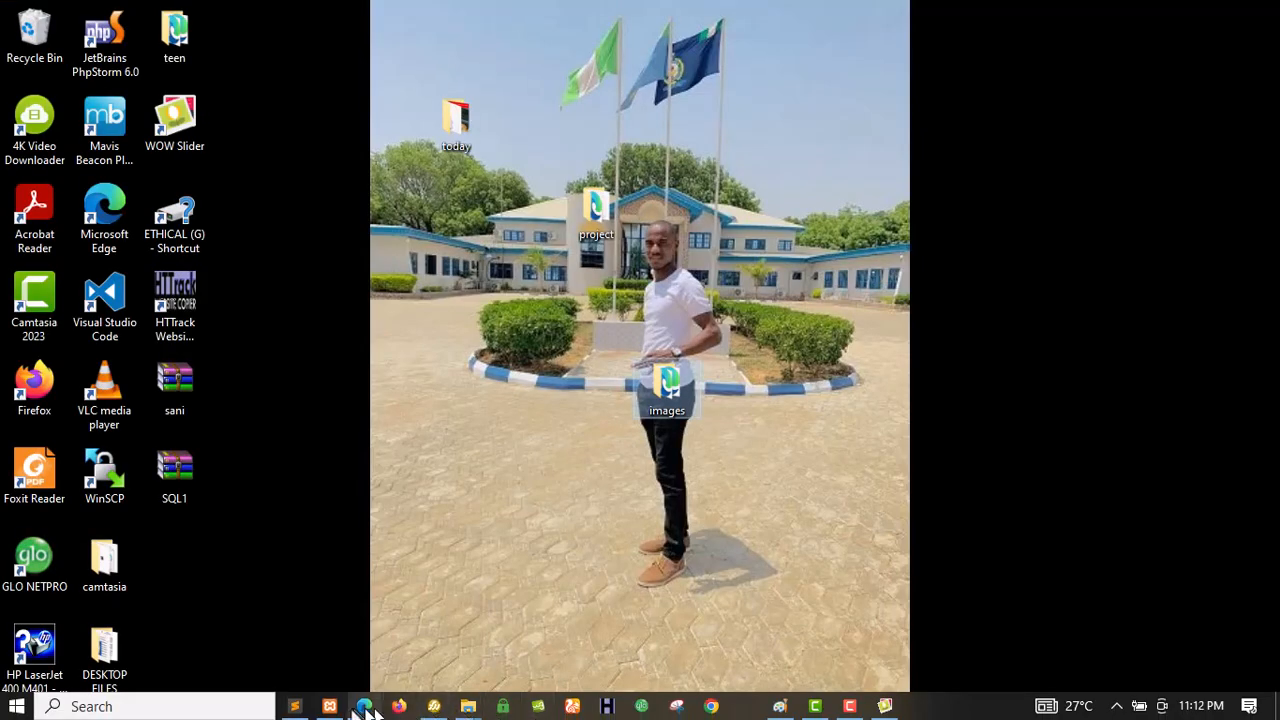
Return to Microsoft Edge and reread the how-to page's instruction about where the data1 and engine1 folders belong
left_click(358, 711)
scroll(623, 451, "down", 1)
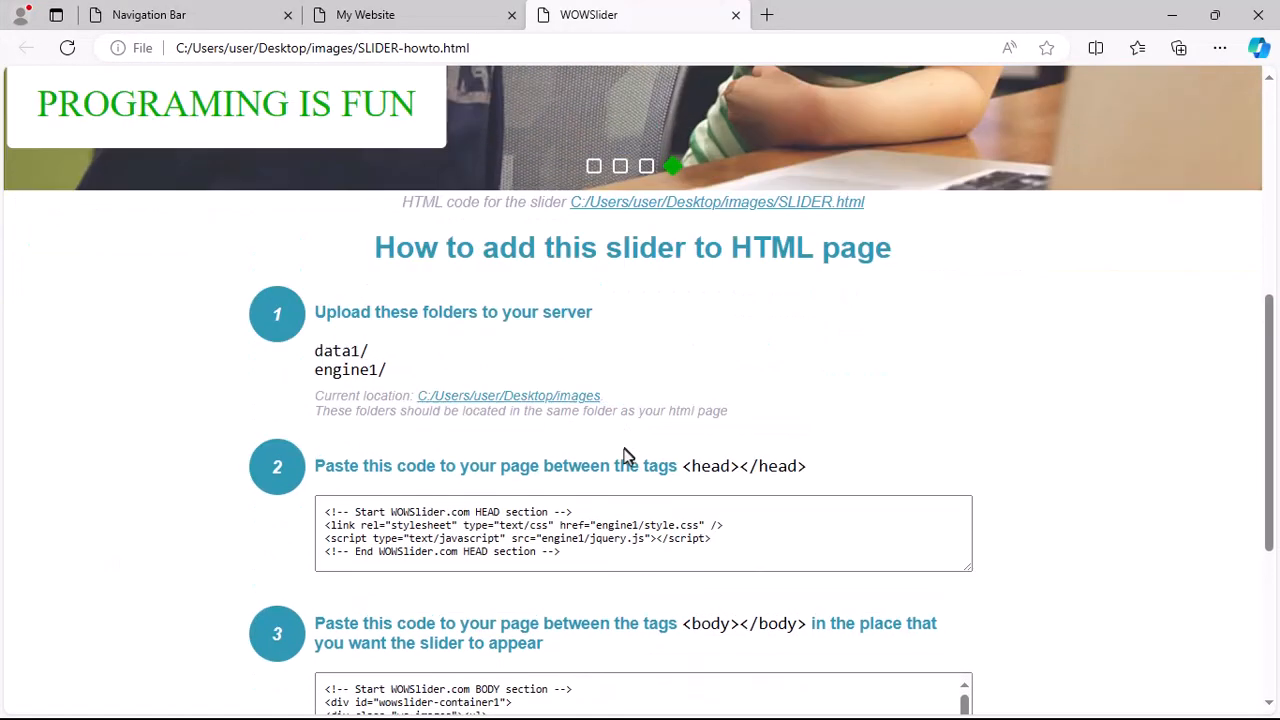
scroll(623, 451, "up", 5)
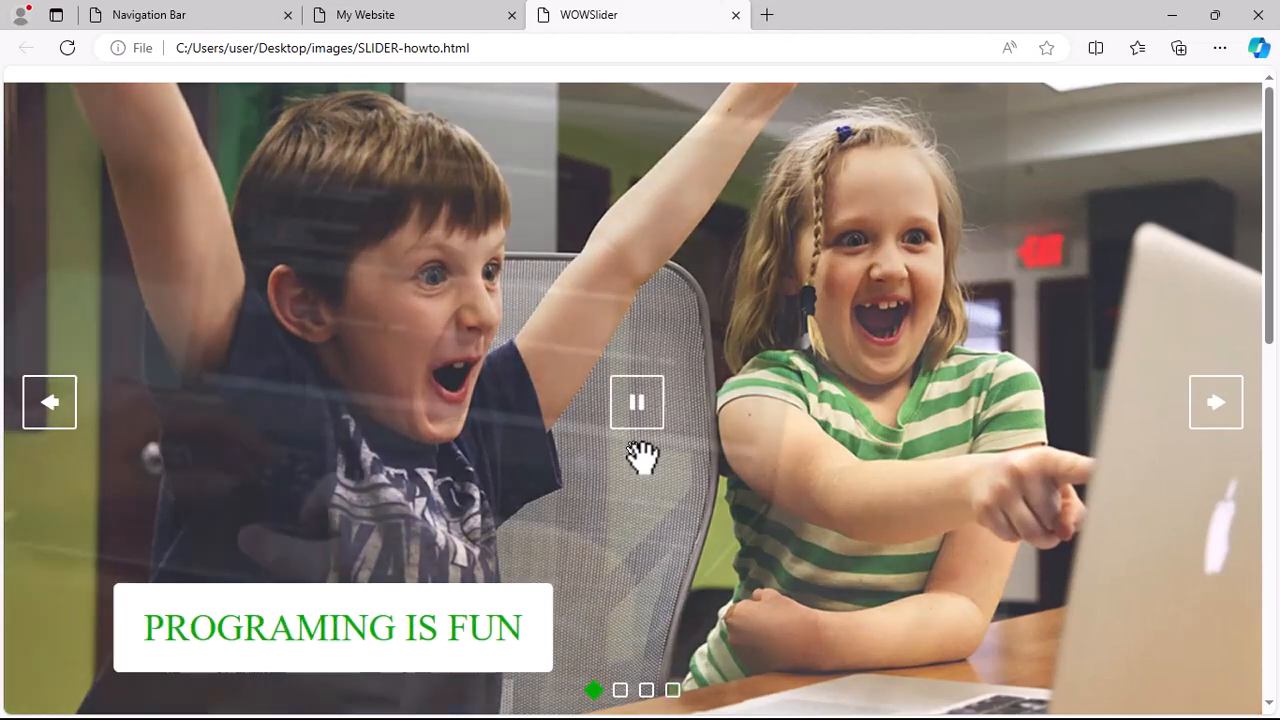
scroll(635, 455, "down", 3)
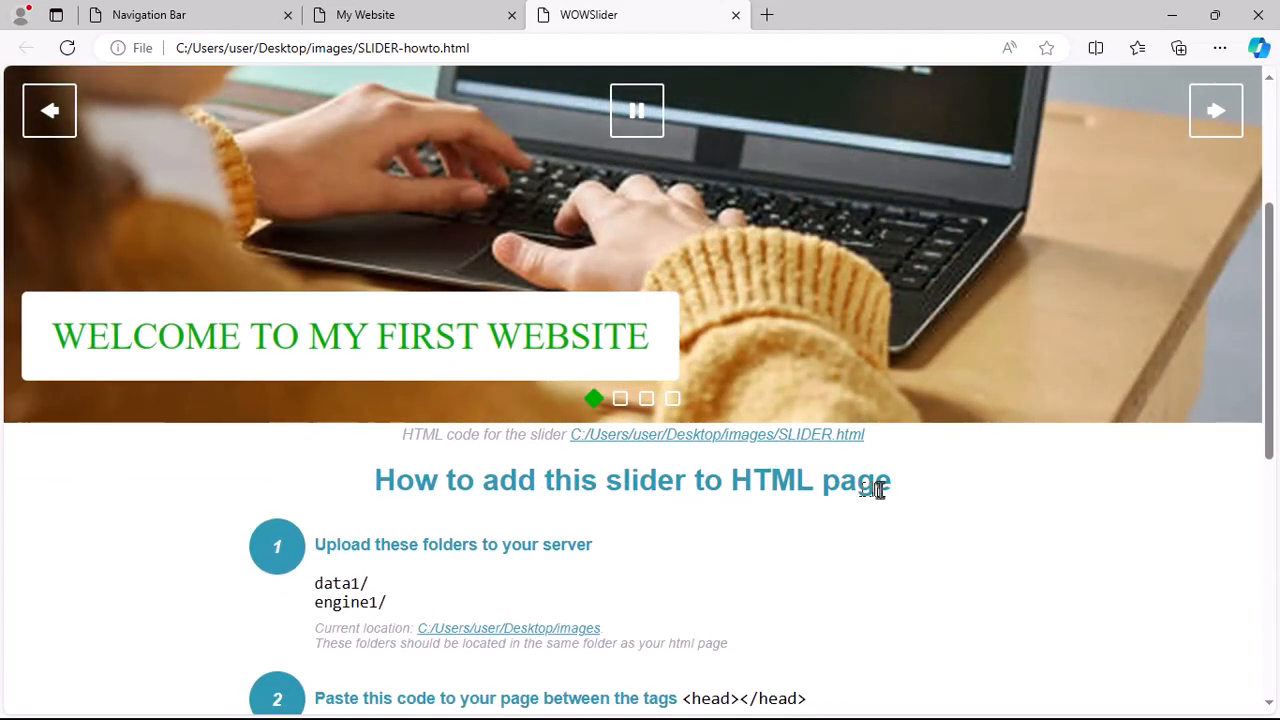
scroll(877, 489, "down", 2)
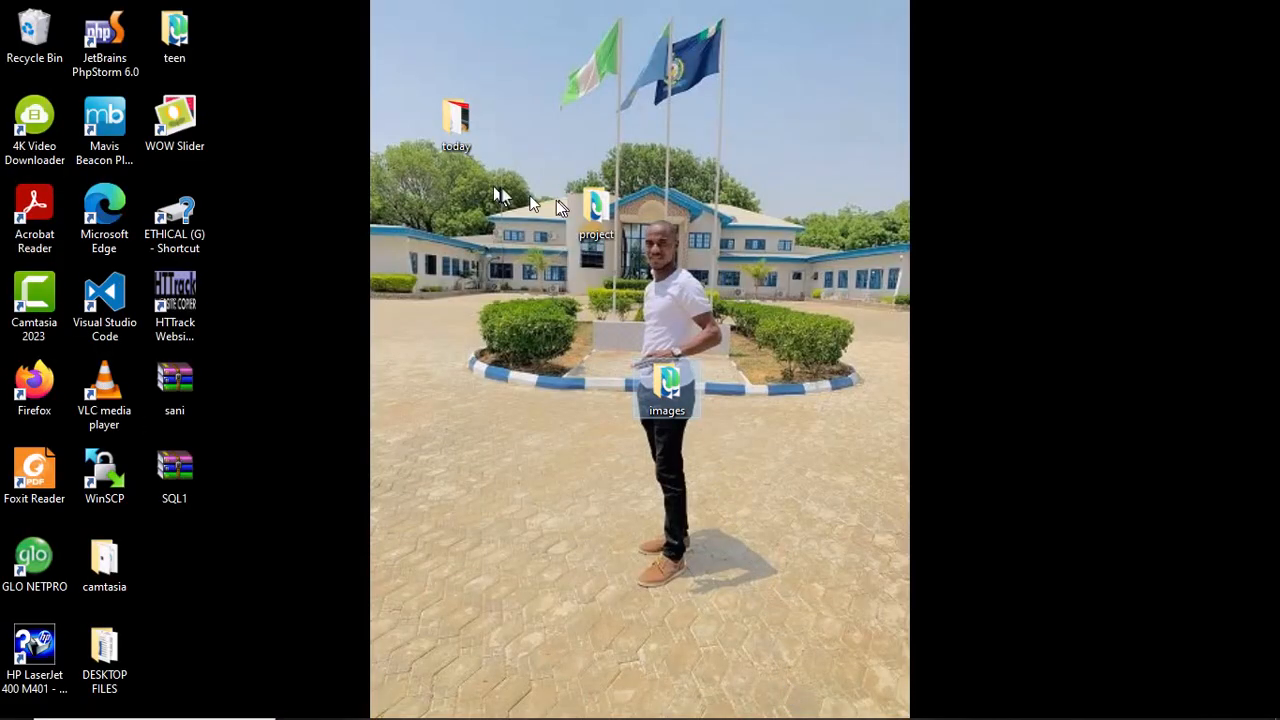
Copy the data1 and engine1 folders from the images folder on the desktop, and close that folder
double_click(667, 403)
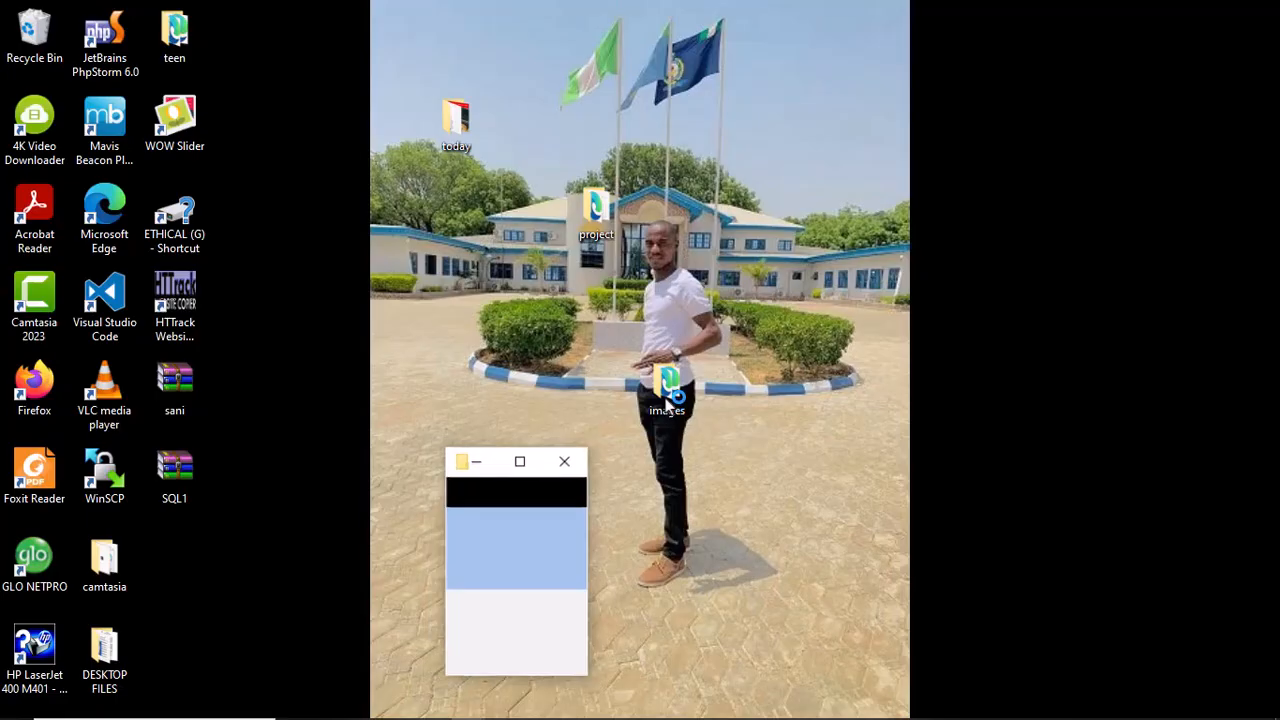
left_click(545, 477)
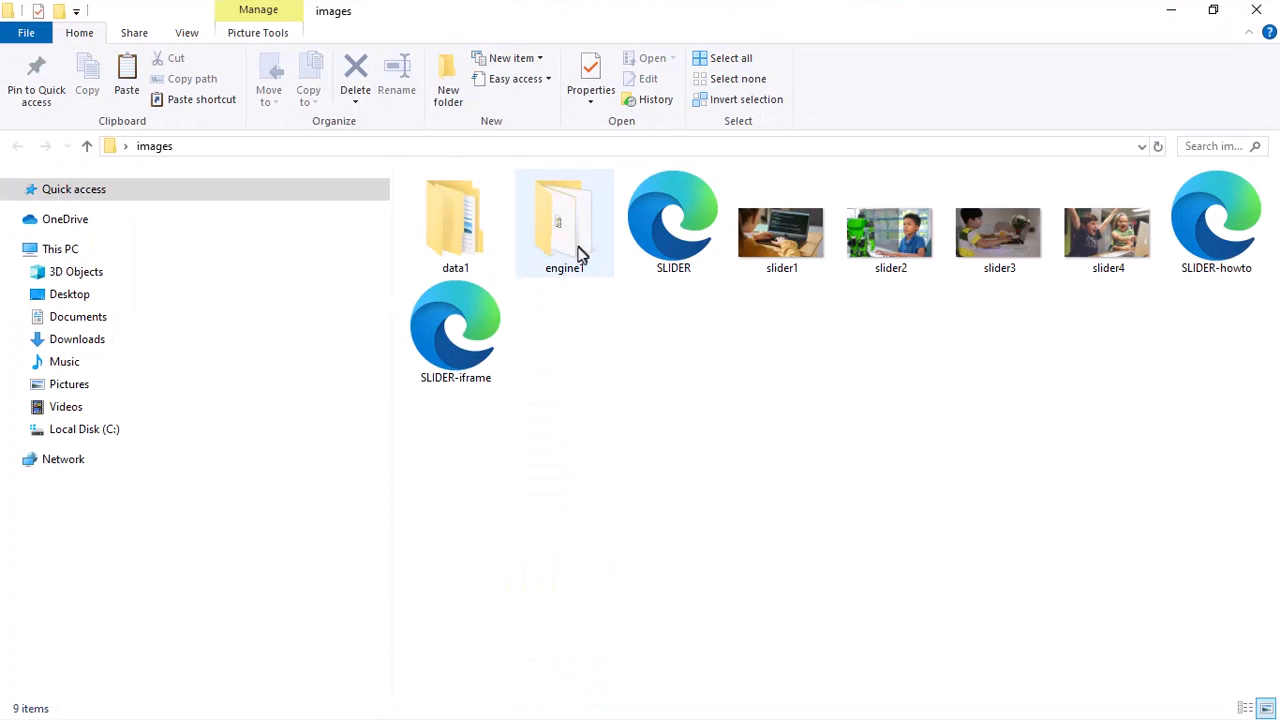
left_click(477, 232)
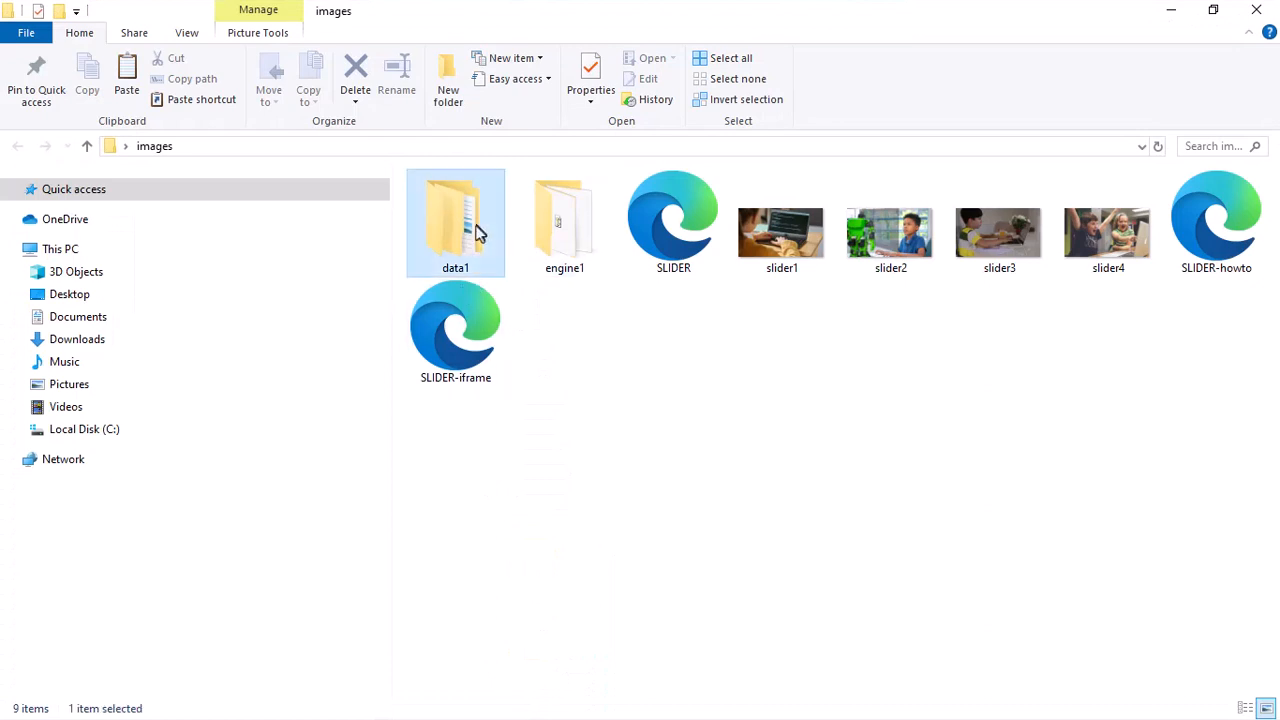
left_click(563, 228, "ctrl")
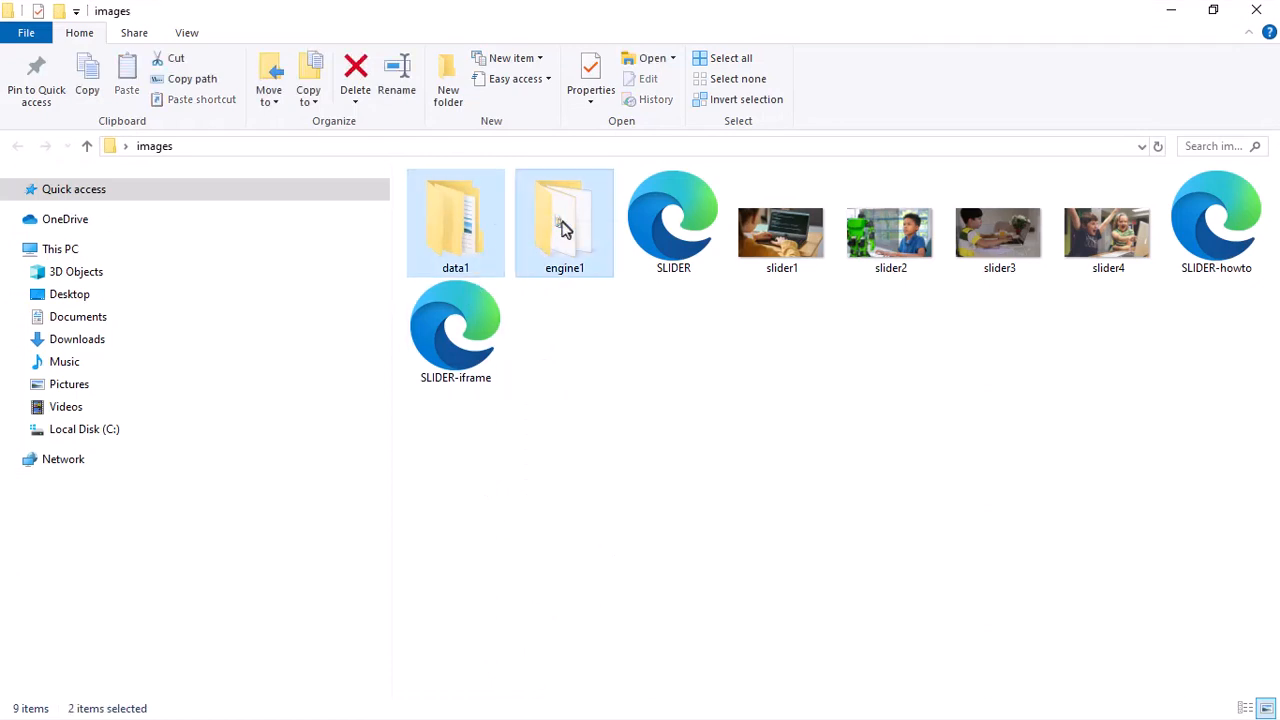
right_click(562, 228)
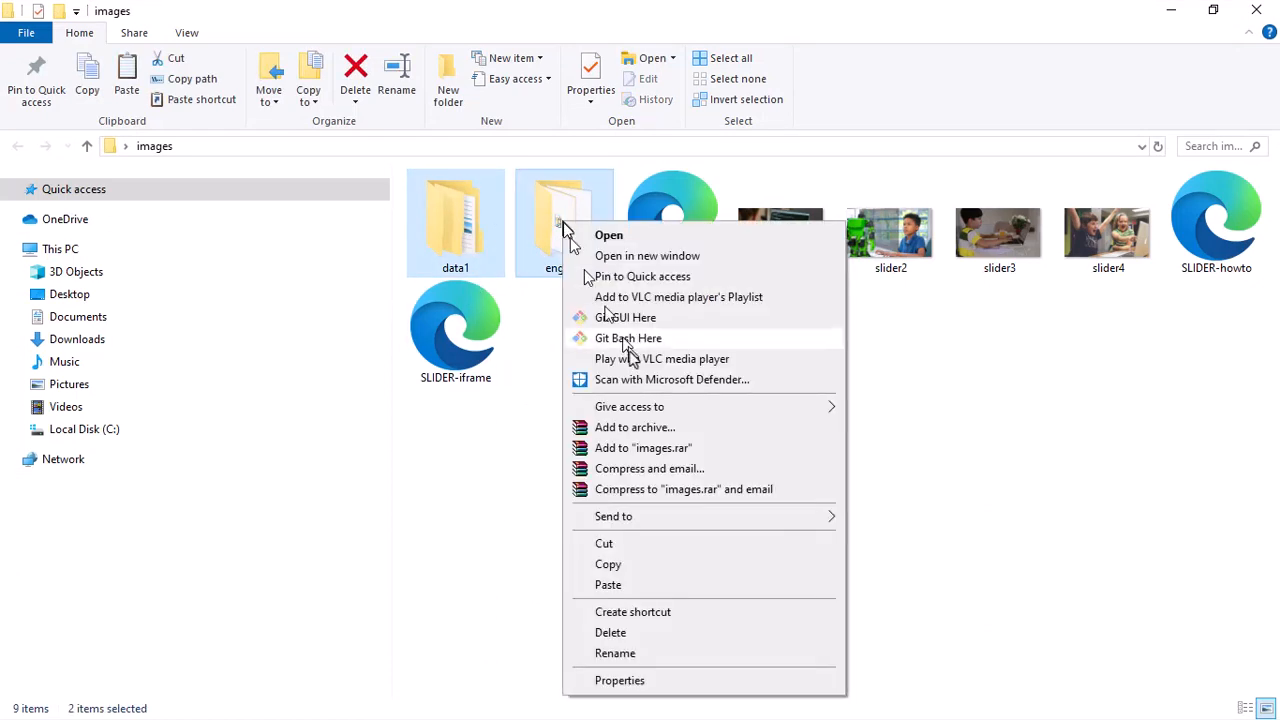
left_click(672, 566)
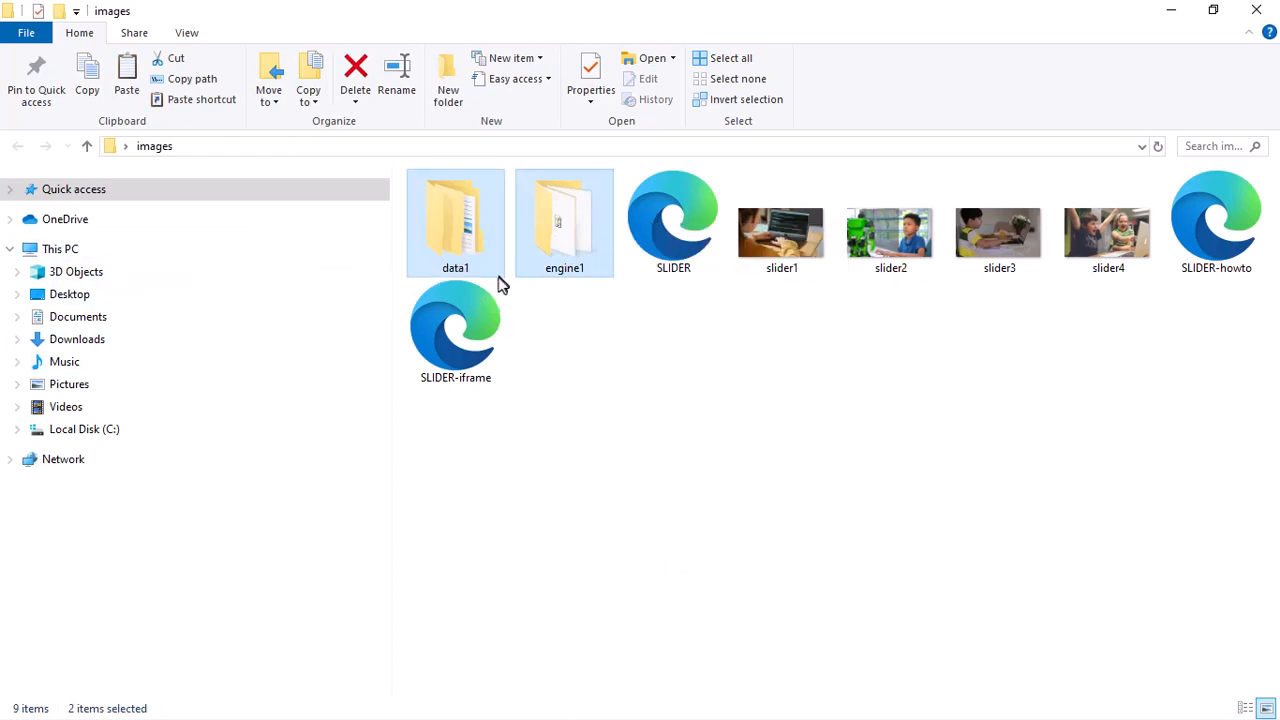
left_click(1258, 8)
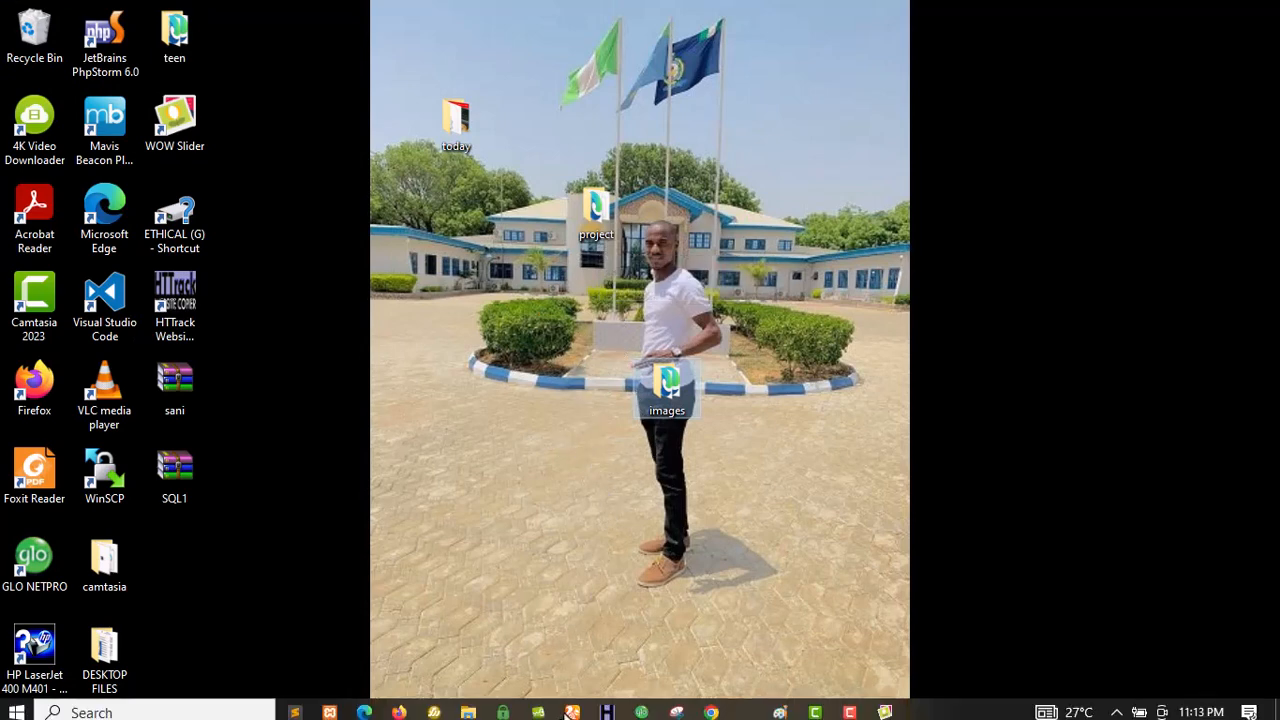
Paste the copied data1 and engine1 folders into the project folder on the desktop
double_click(580, 225)
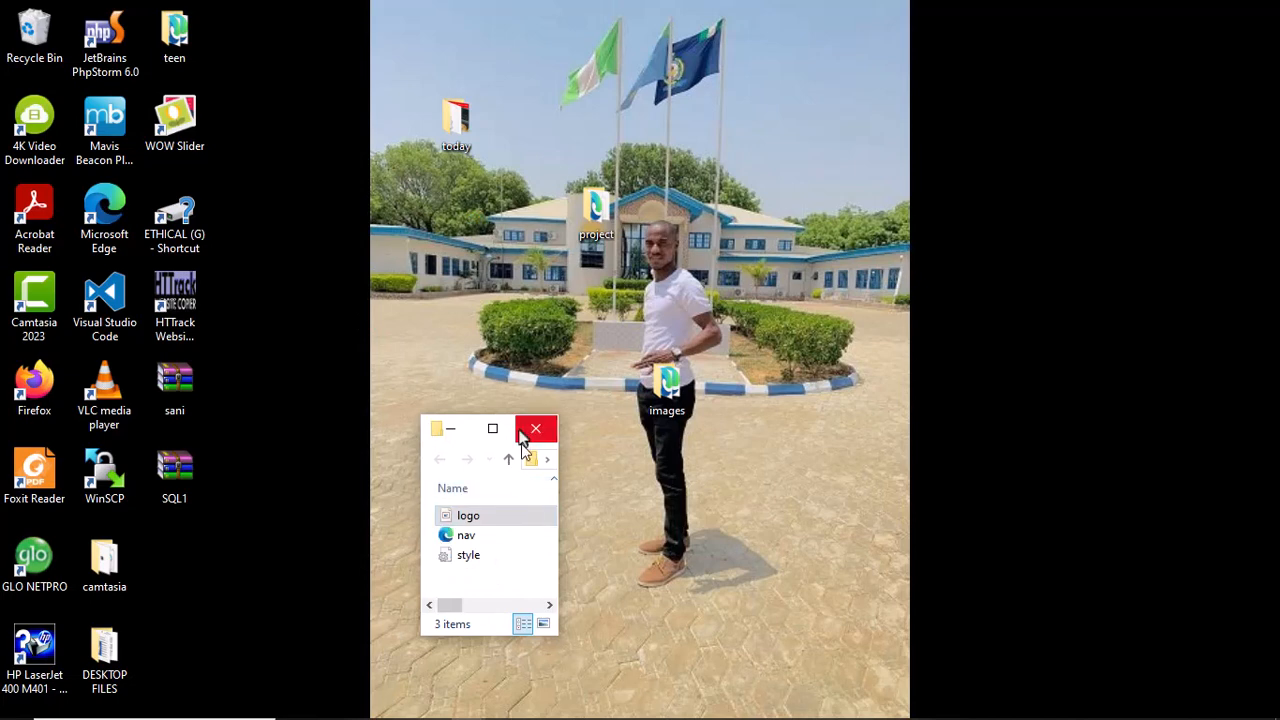
left_click(492, 429)
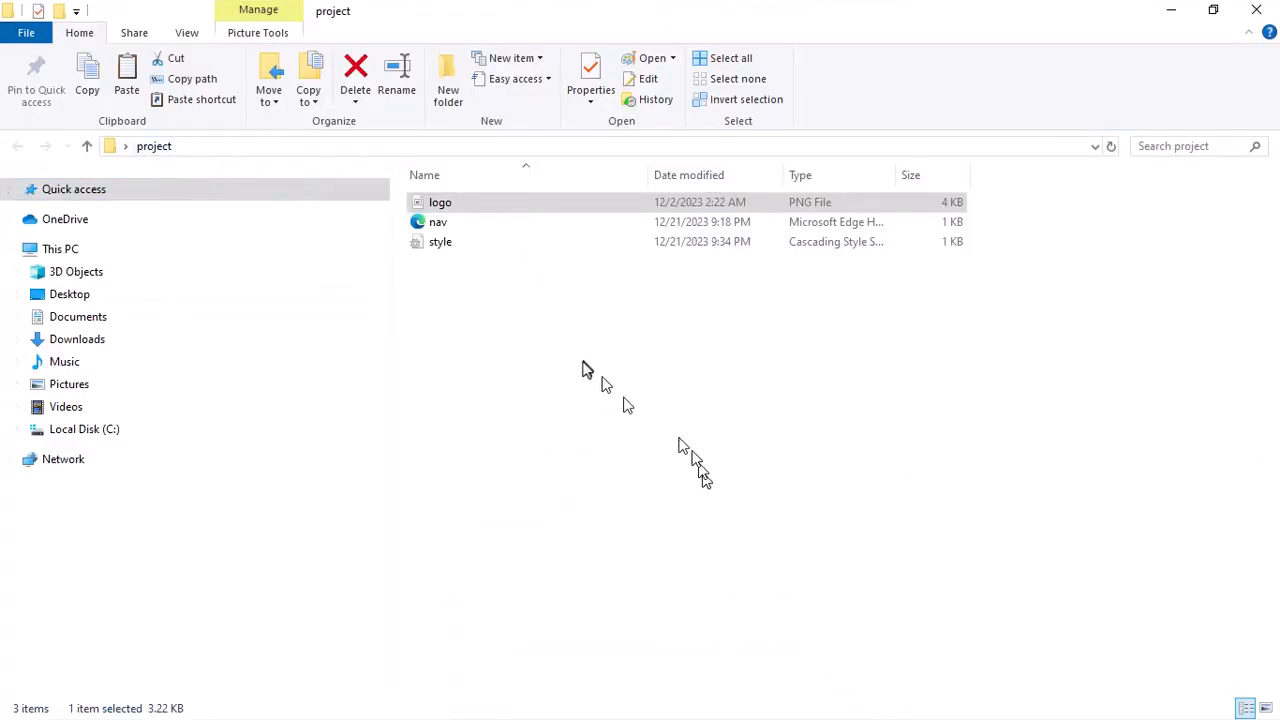
left_click(517, 360)
right_click(519, 360)
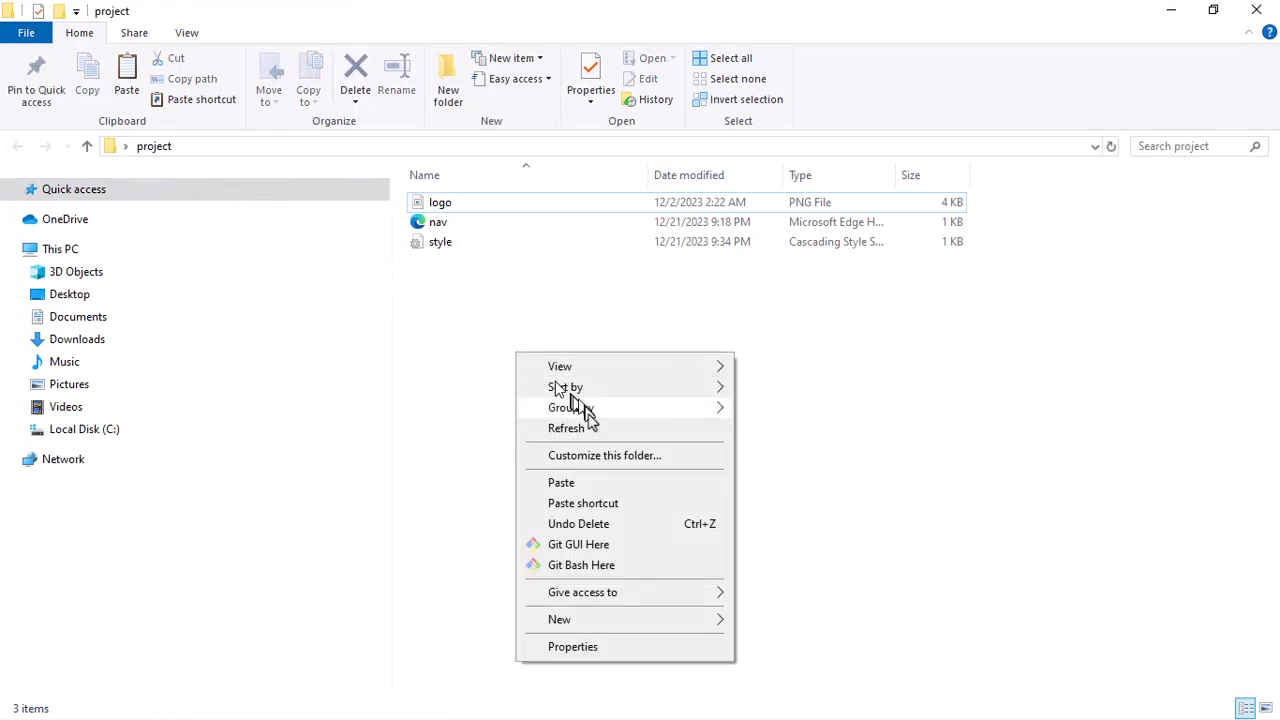
left_click(603, 483)
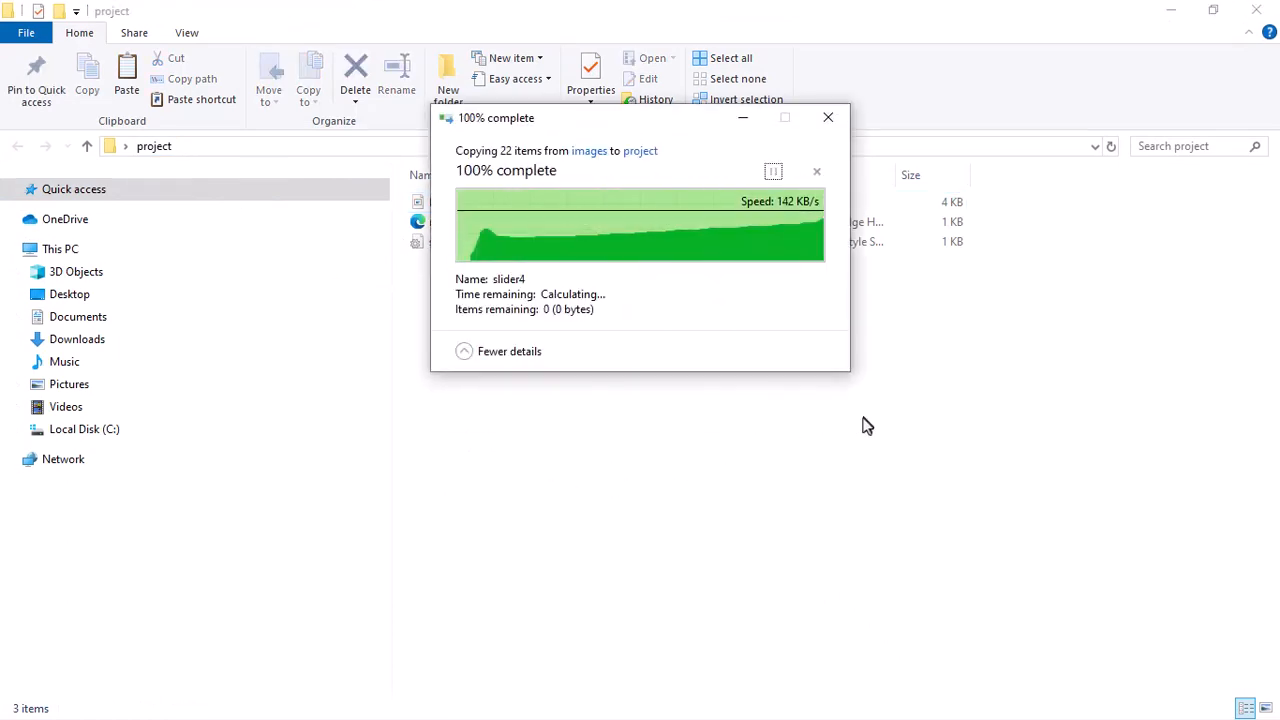
left_click(728, 420)
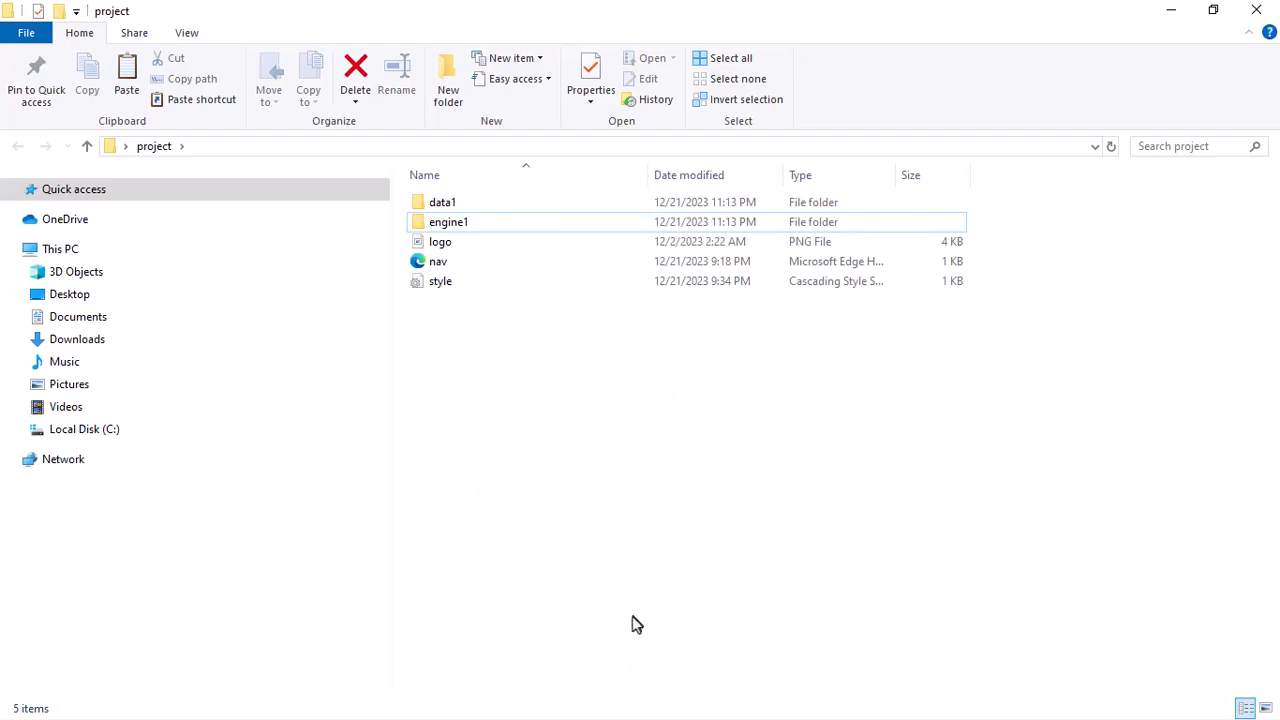
Switch to Microsoft Edge and copy the whole WOWSlider HEAD section code from the how-to page
key("super+d")
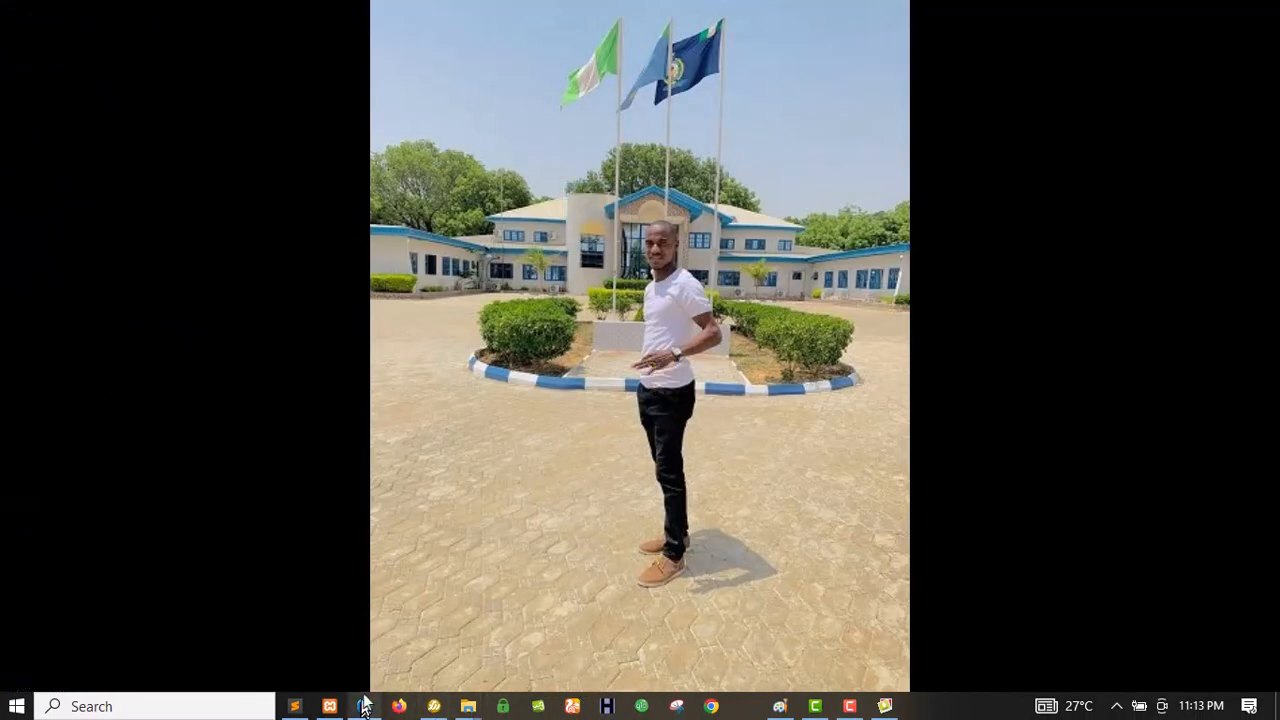
left_click(363, 705)
scroll(337, 466, "down", 1)
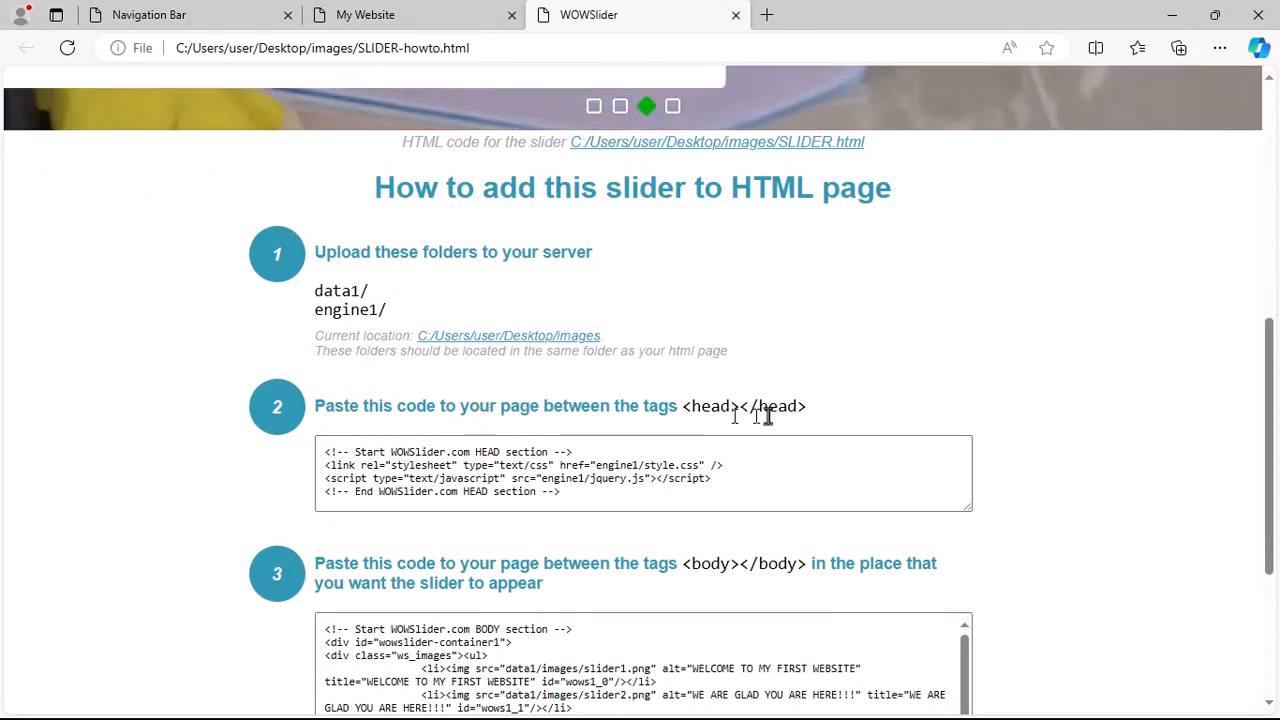
left_click(399, 482)
key("ctrl+a")
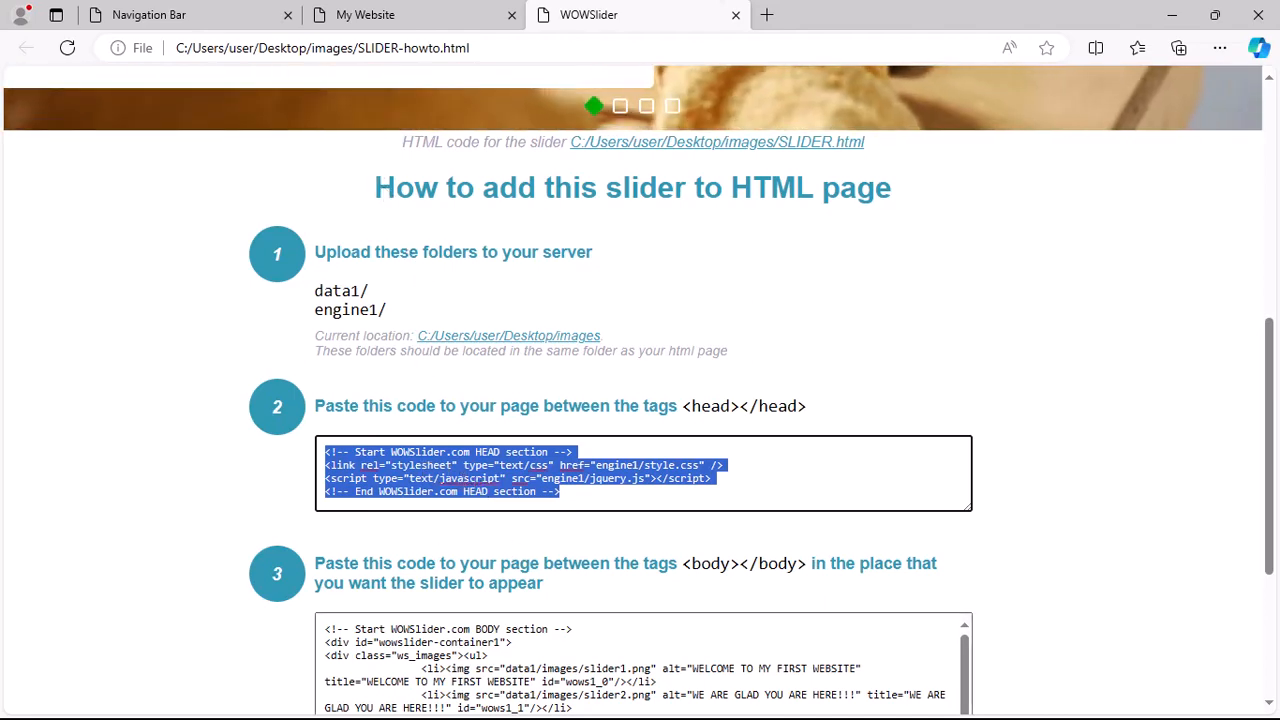
Switch to Sublime Text and paste the WOWSlider HEAD section code into nav.html on a new line below the style.css link
key("super+d")
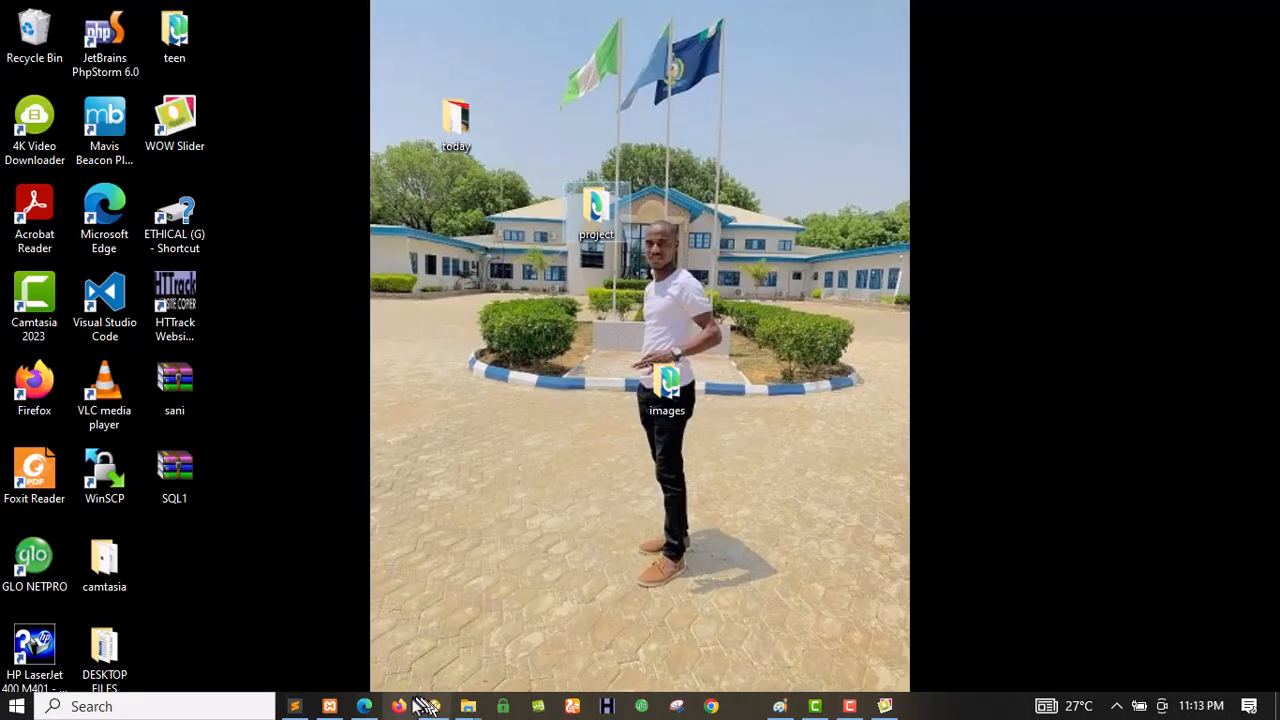
left_click(300, 706)
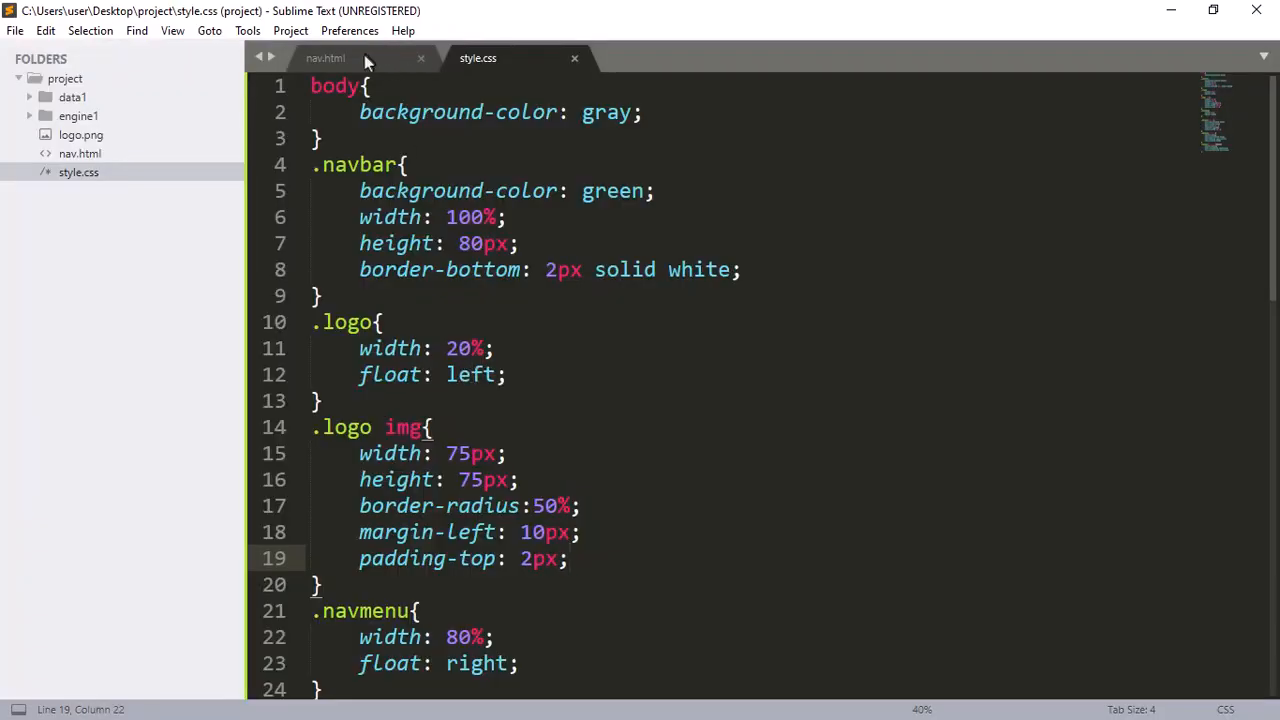
left_click(364, 58)
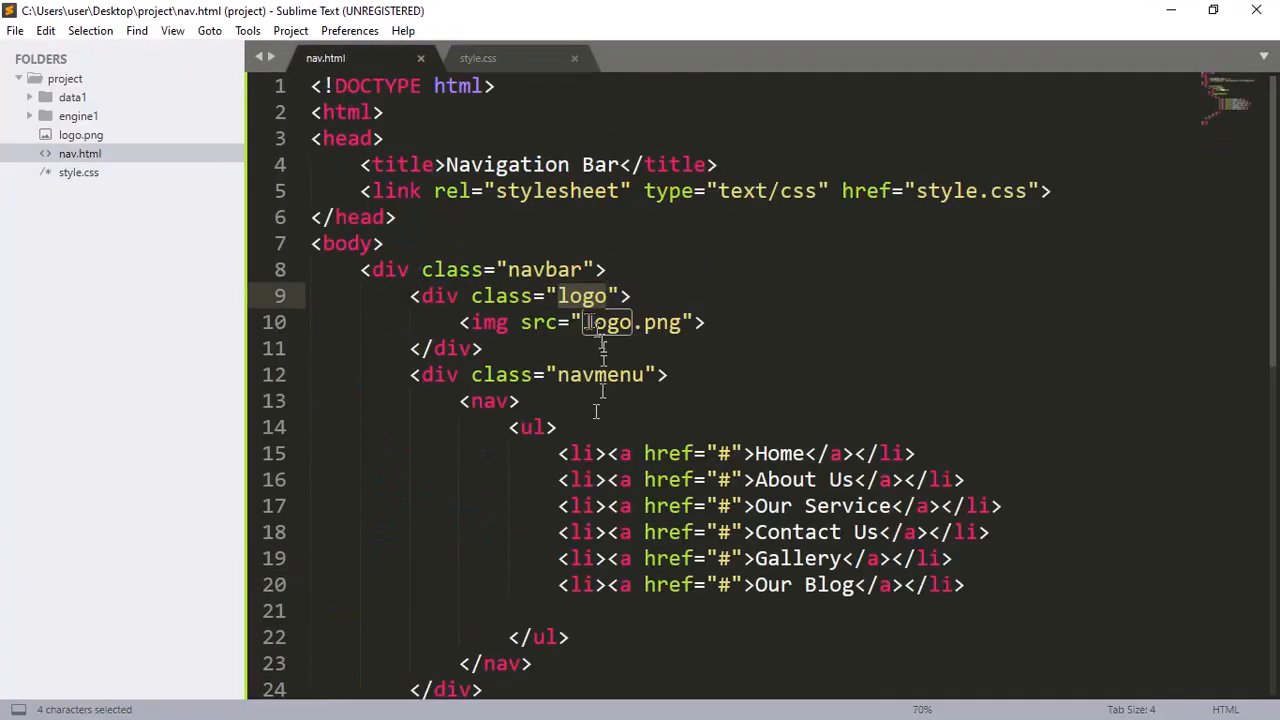
left_click(386, 206)
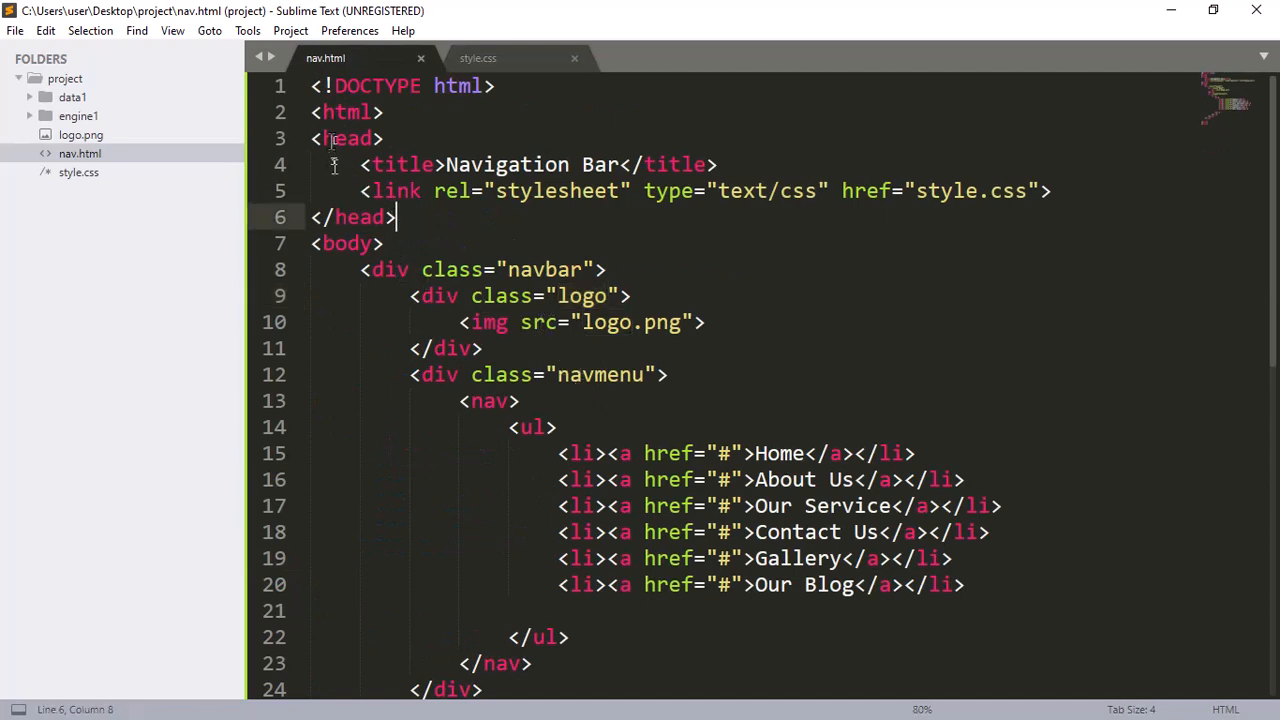
left_click(334, 138)
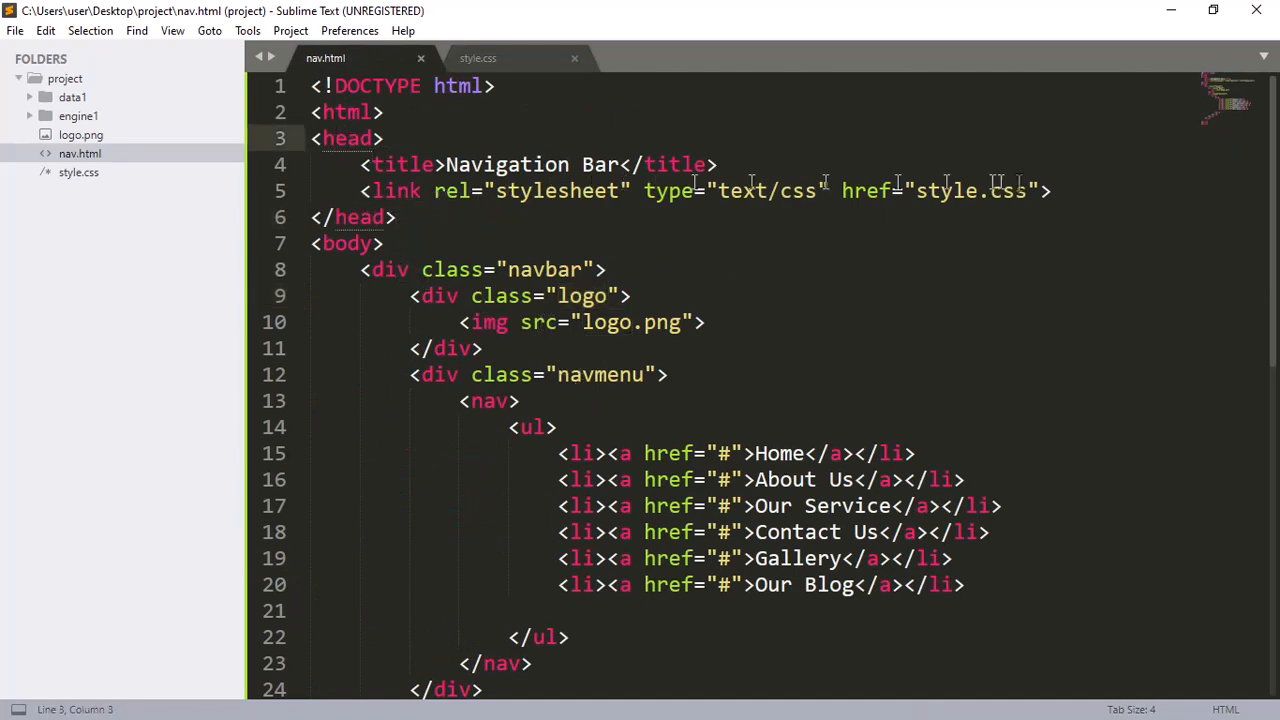
left_click(1062, 190)
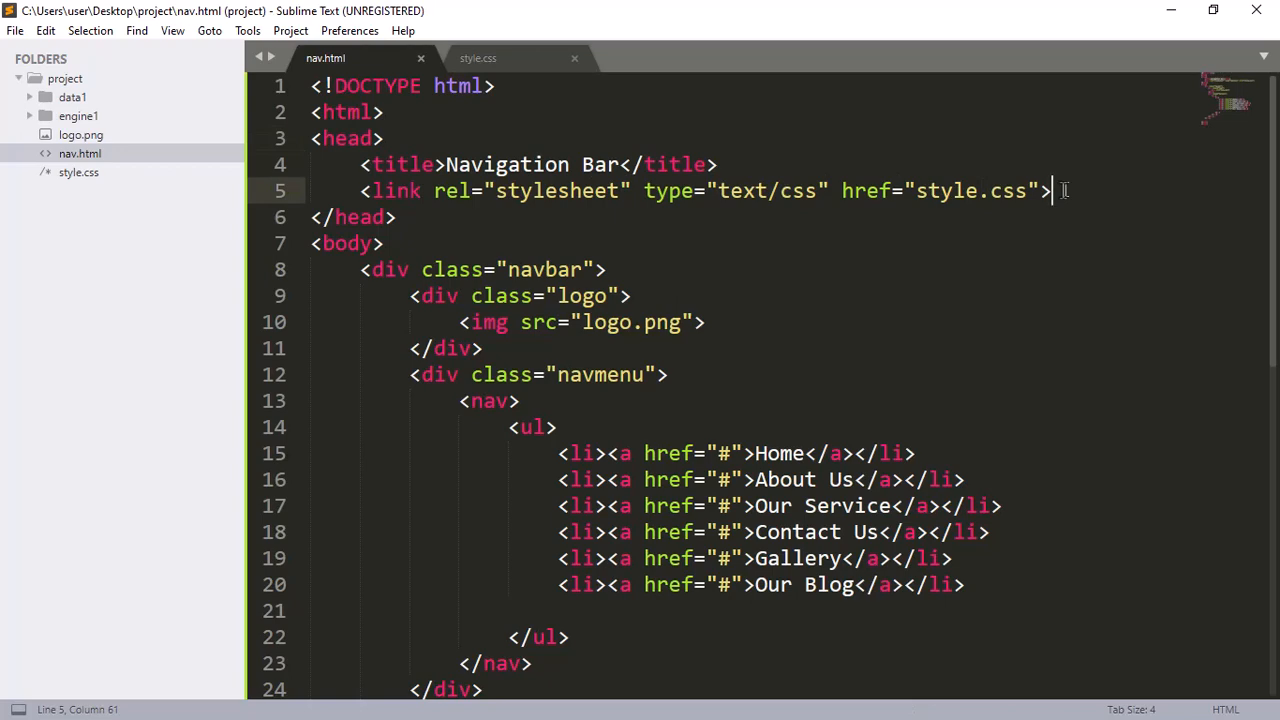
key("Return")
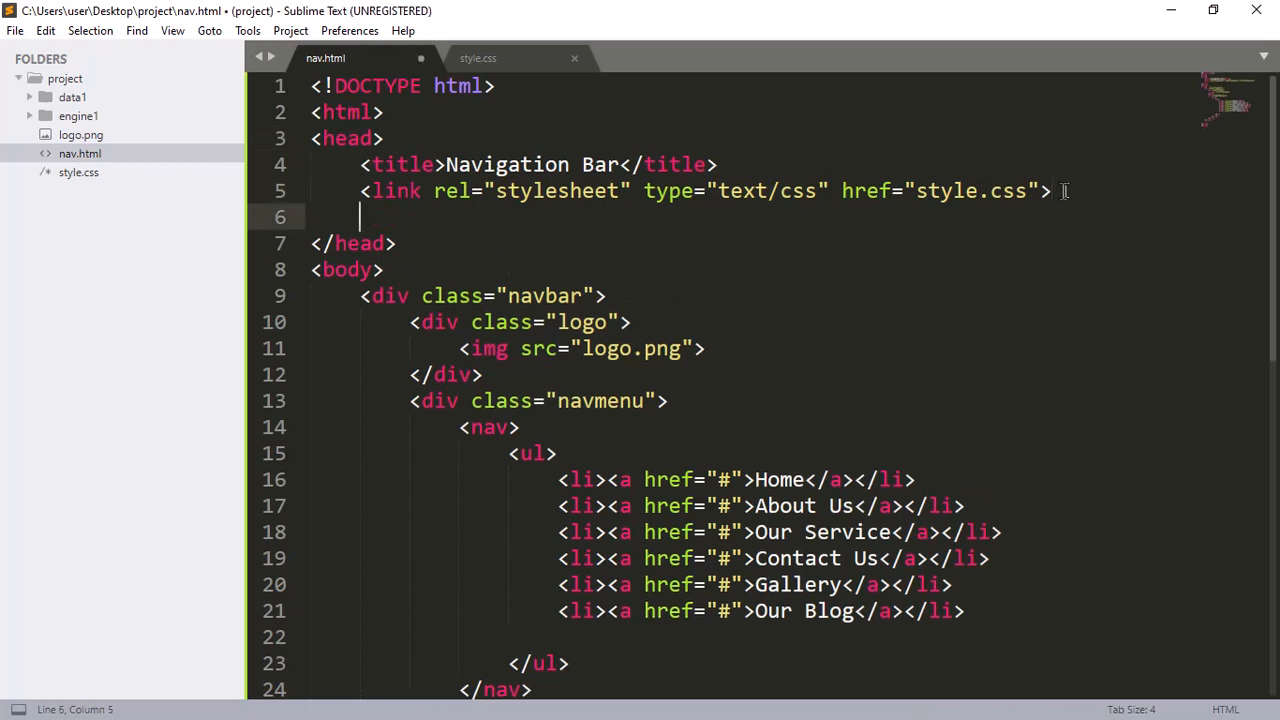
key("ctrl+v")
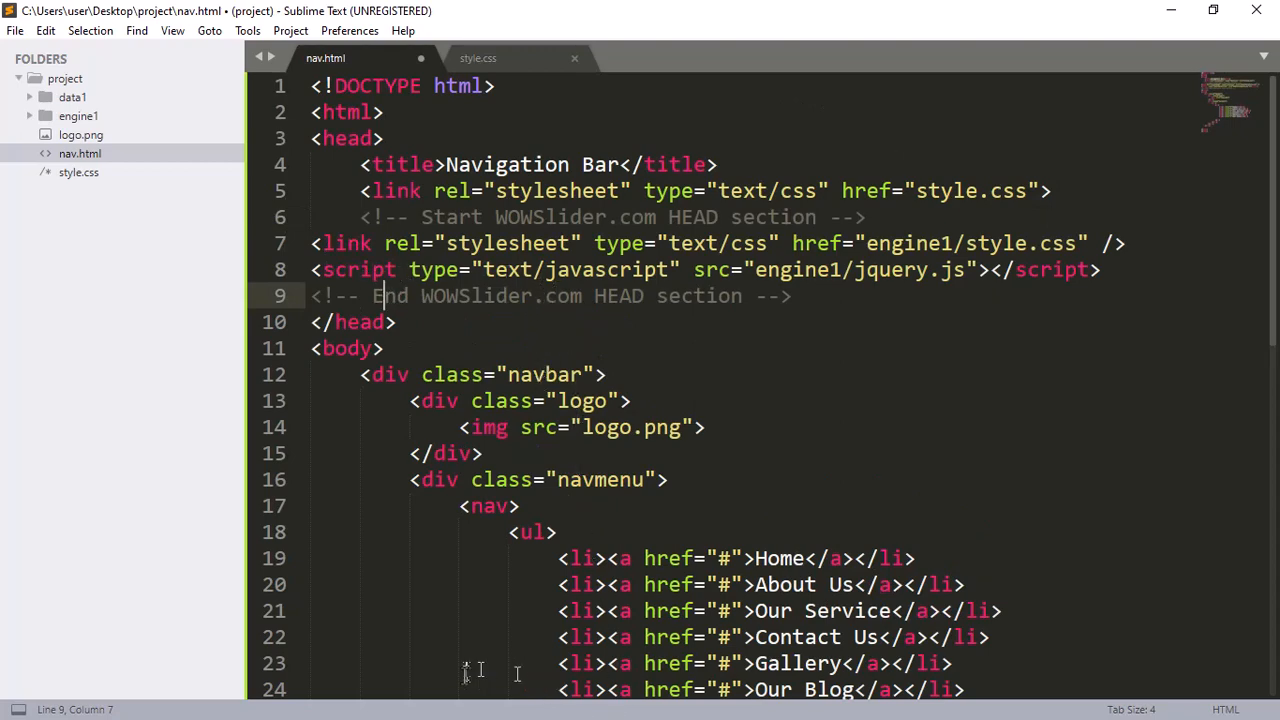
Switch to Microsoft Edge and copy the whole WOWSlider BODY section code from step 3 of the how-to page
key("super+d")
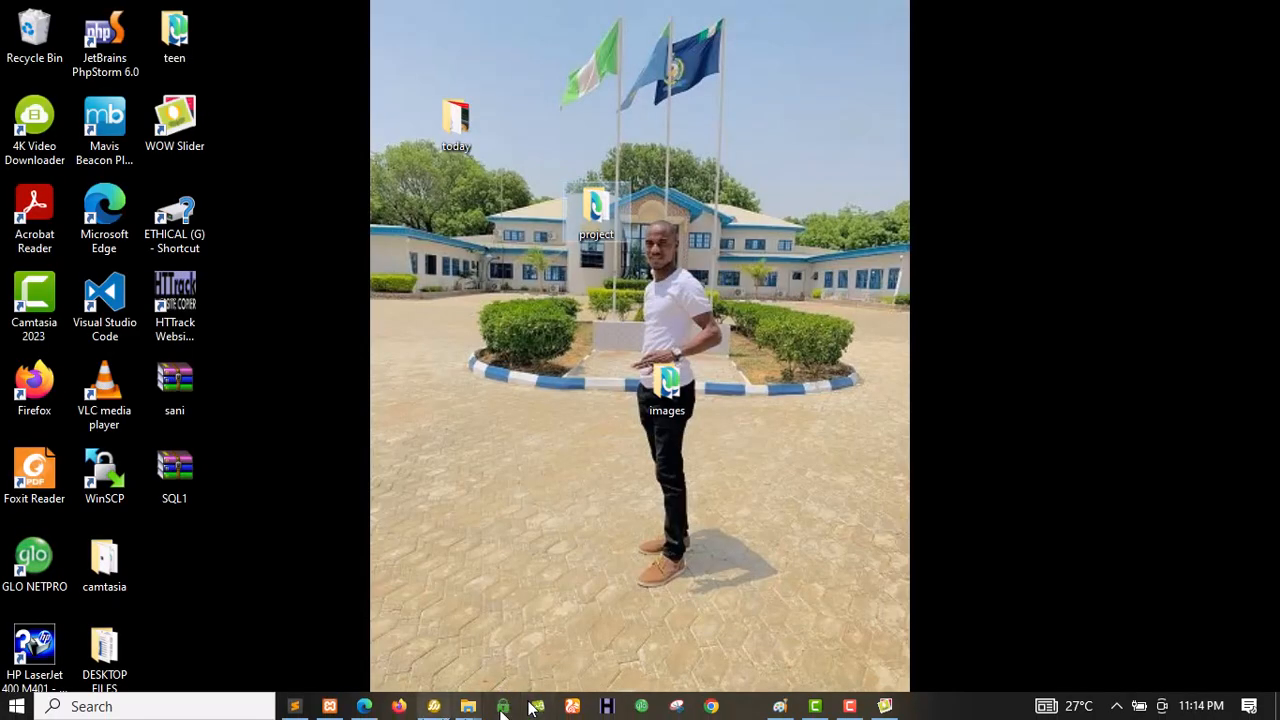
left_click(364, 706)
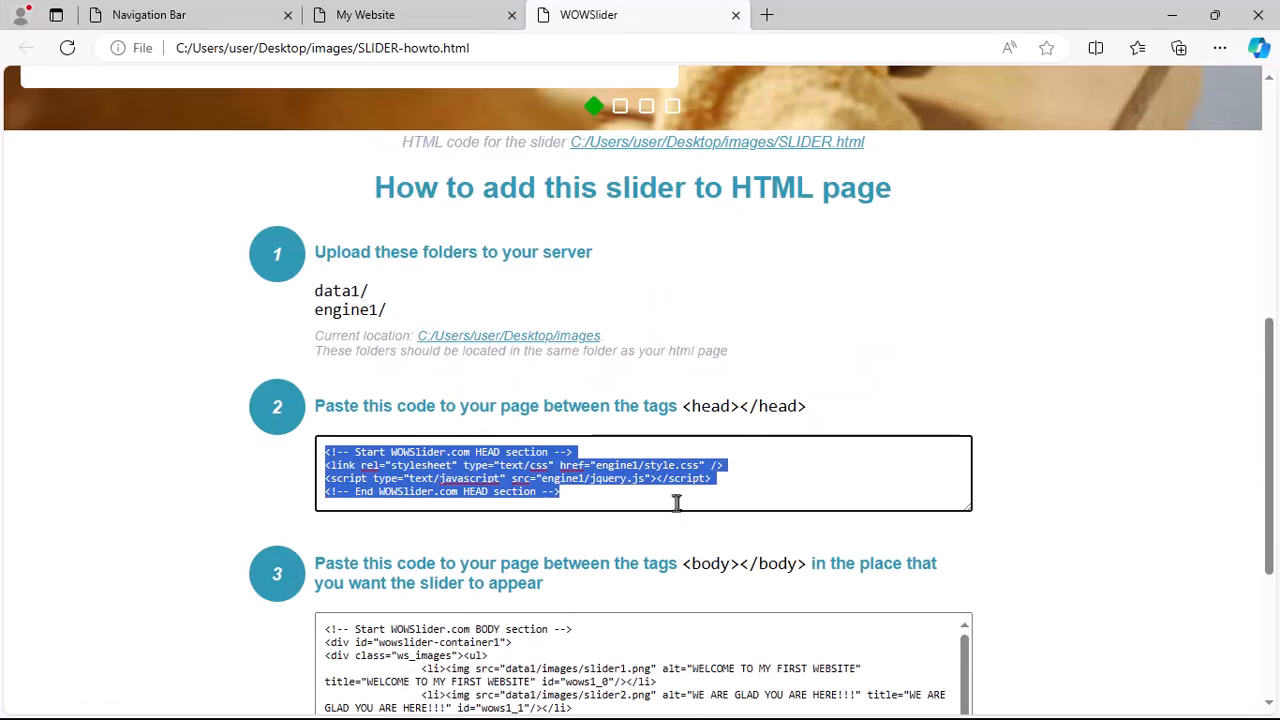
scroll(680, 495, "down", 3)
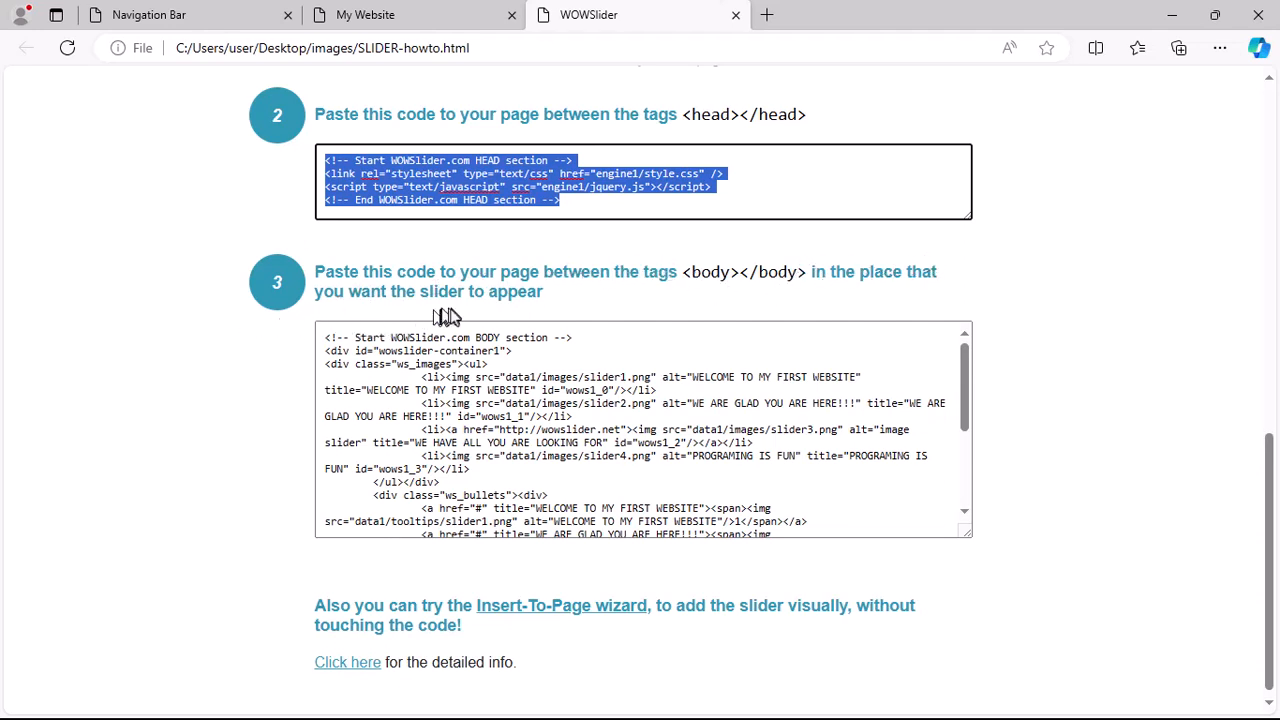
left_click(545, 390)
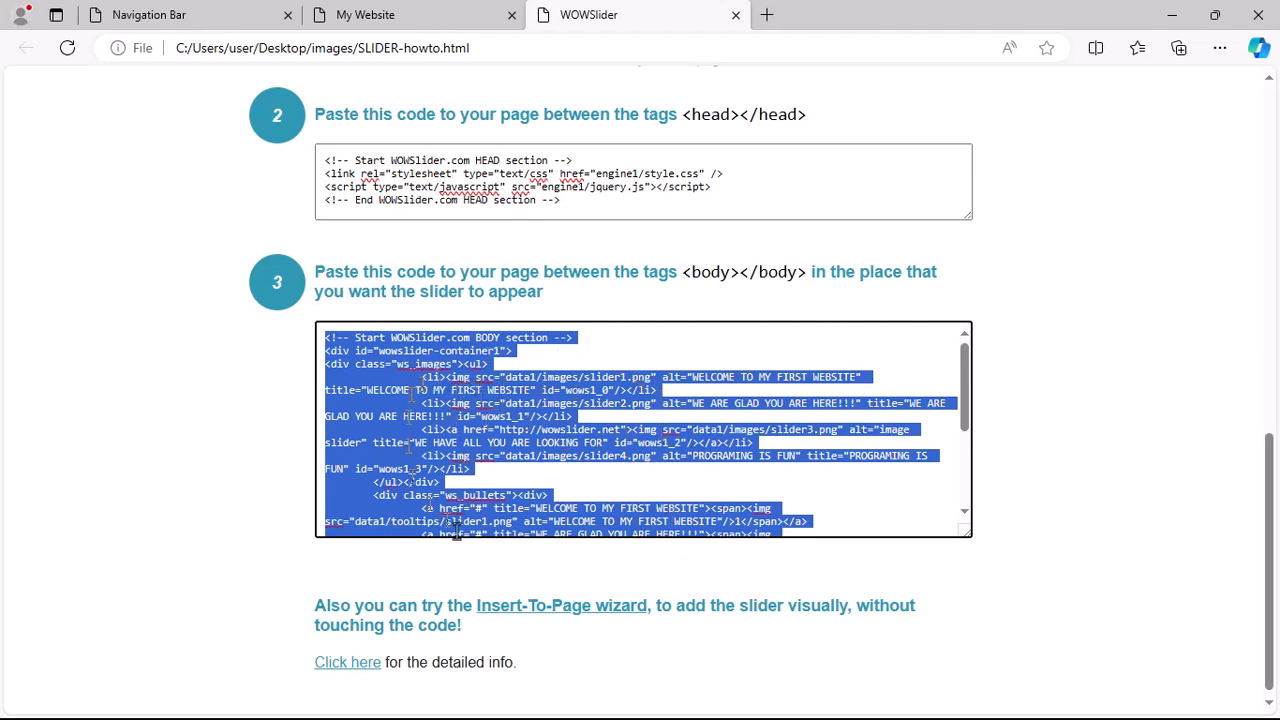
left_click(735, 272)
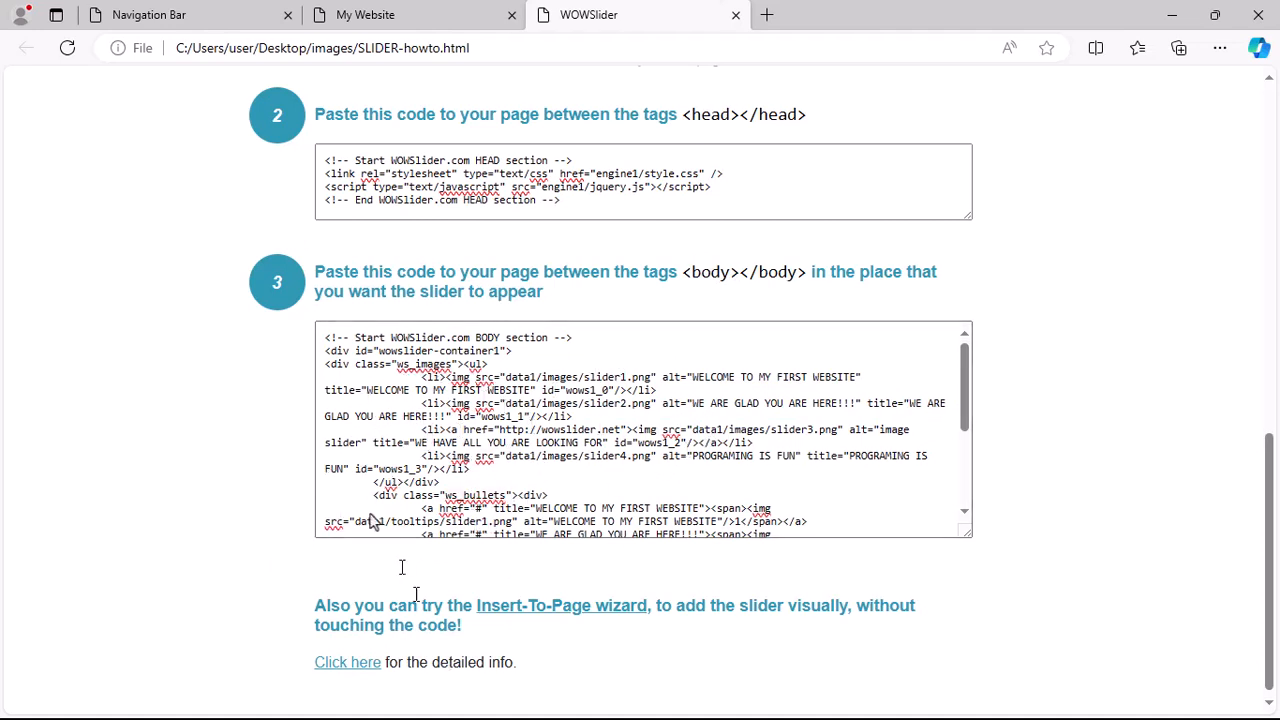
Compare the Navigation Bar page with the My Website page to see where the slider belongs under the navigation bar
left_click(225, 14)
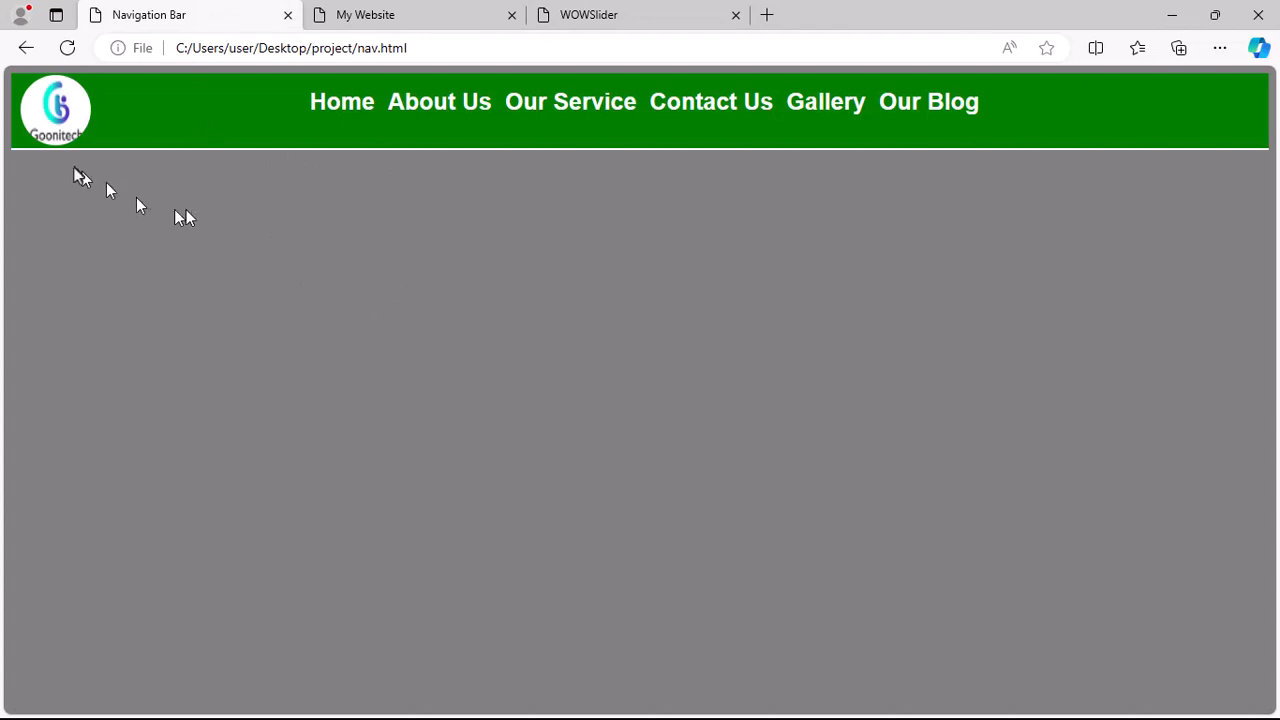
left_click(365, 10)
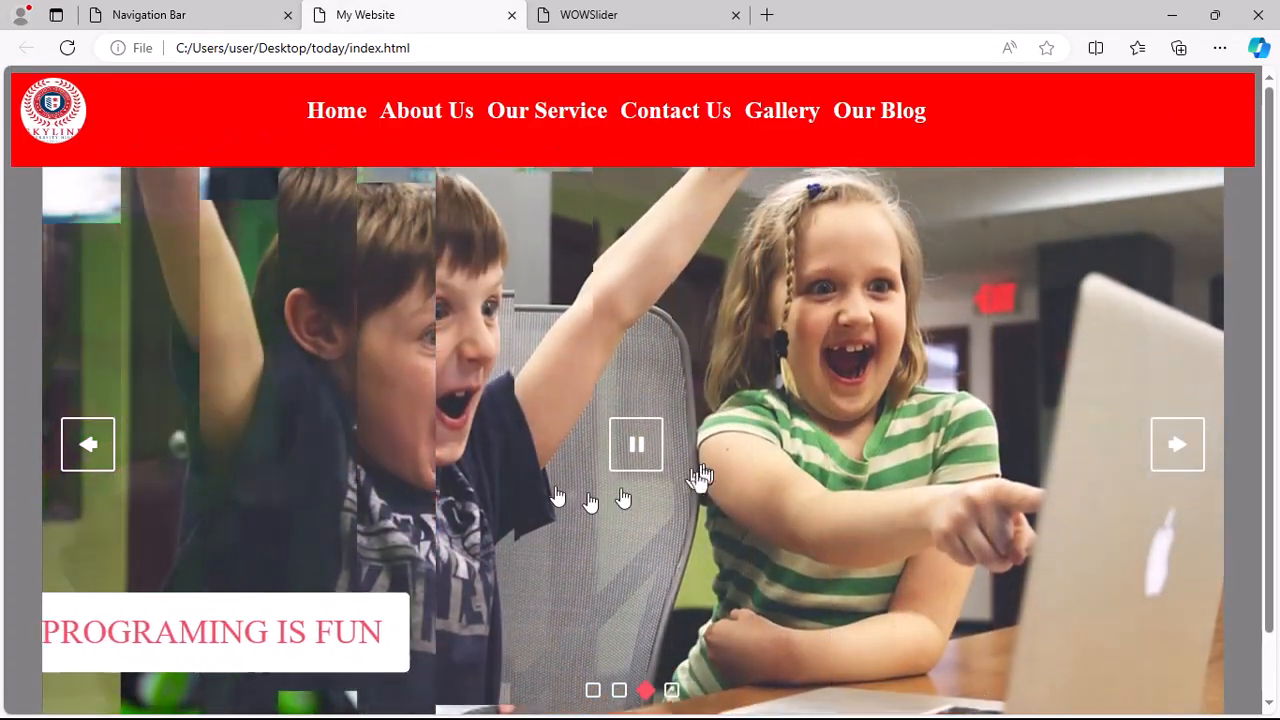
left_click(200, 18)
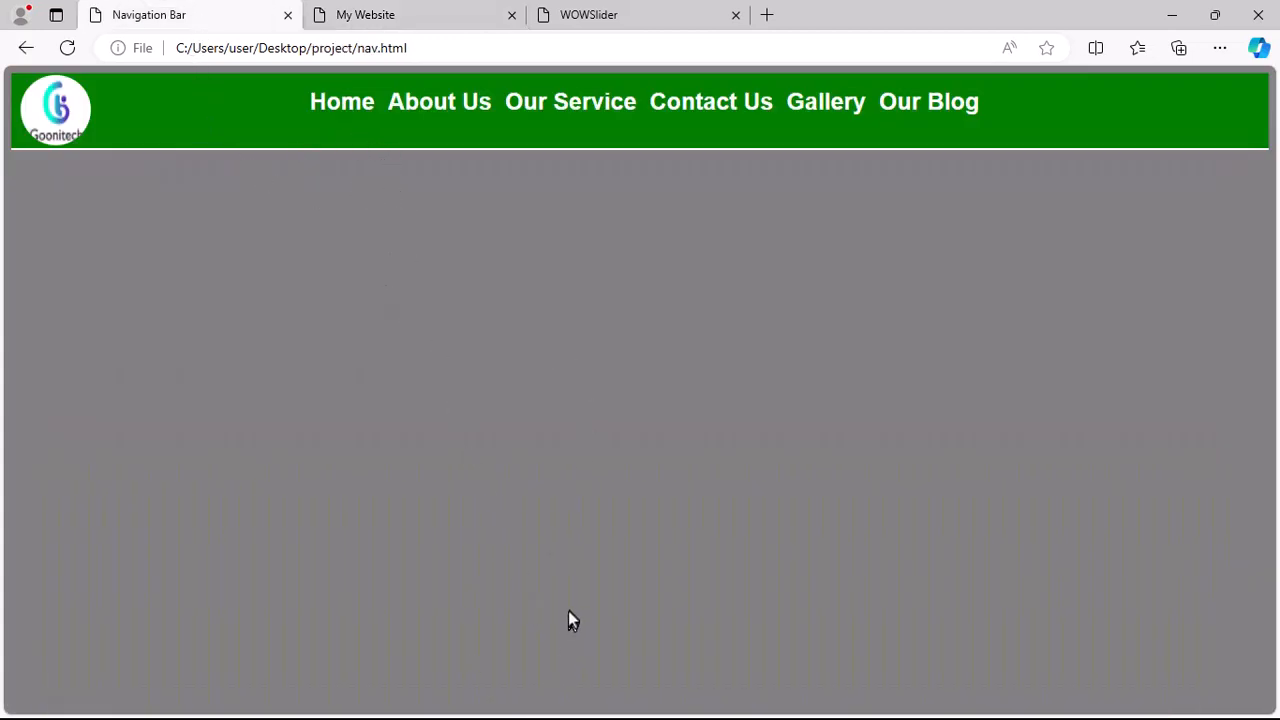
Return to Sublime Text and add an empty div in nav.html directly below the closing tag of the navbar div
key("super+d")
left_click(310, 708)
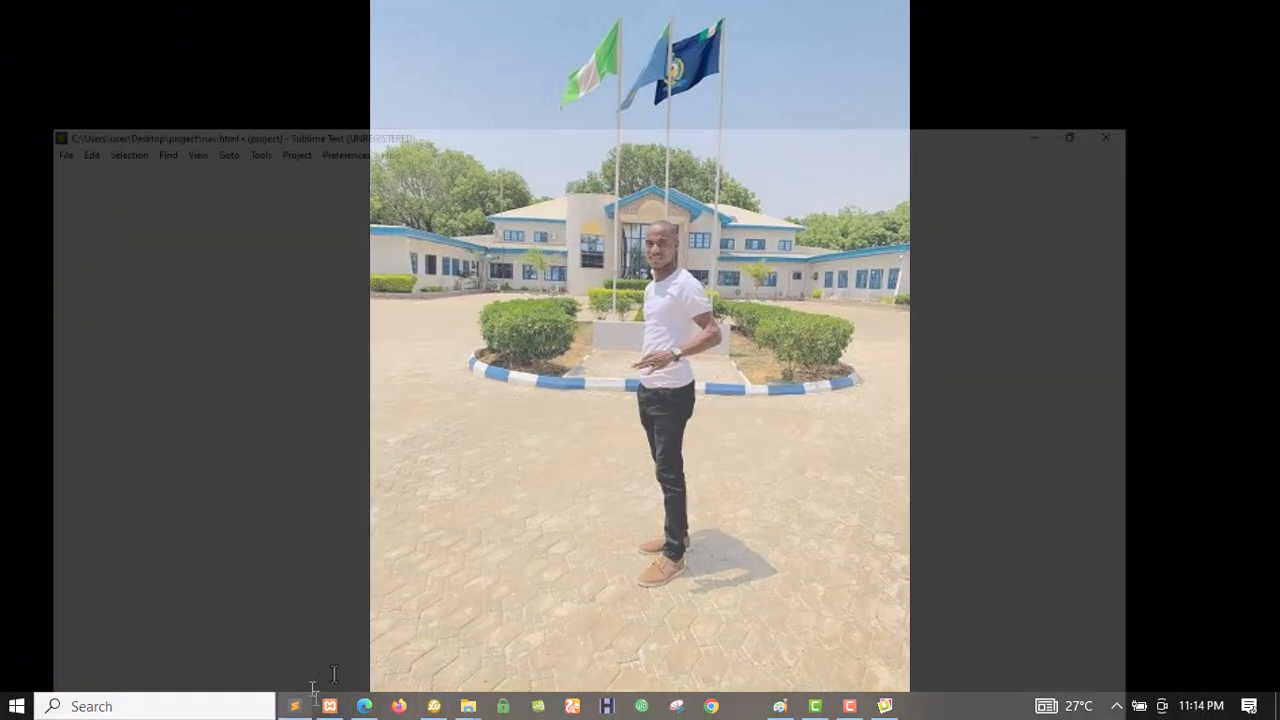
scroll(556, 447, "down", 3)
scroll(560, 446, "down", 2)
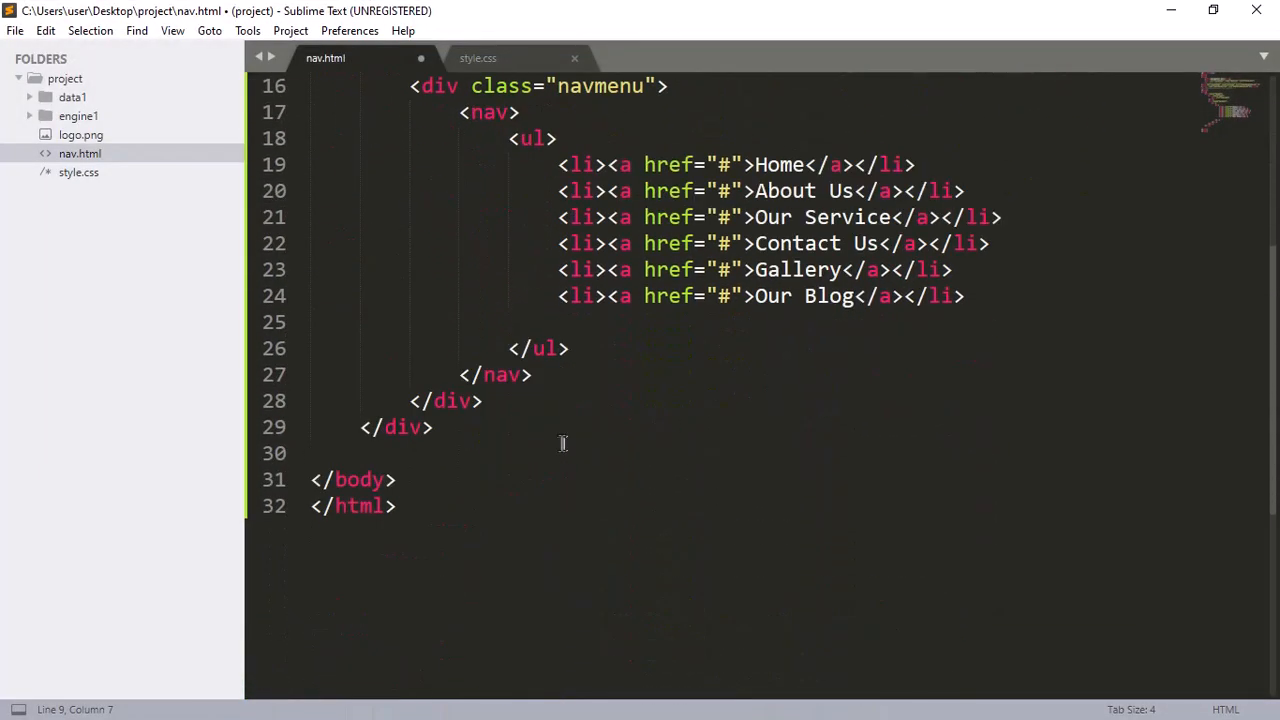
scroll(482, 424, "up", 4)
left_click(381, 296)
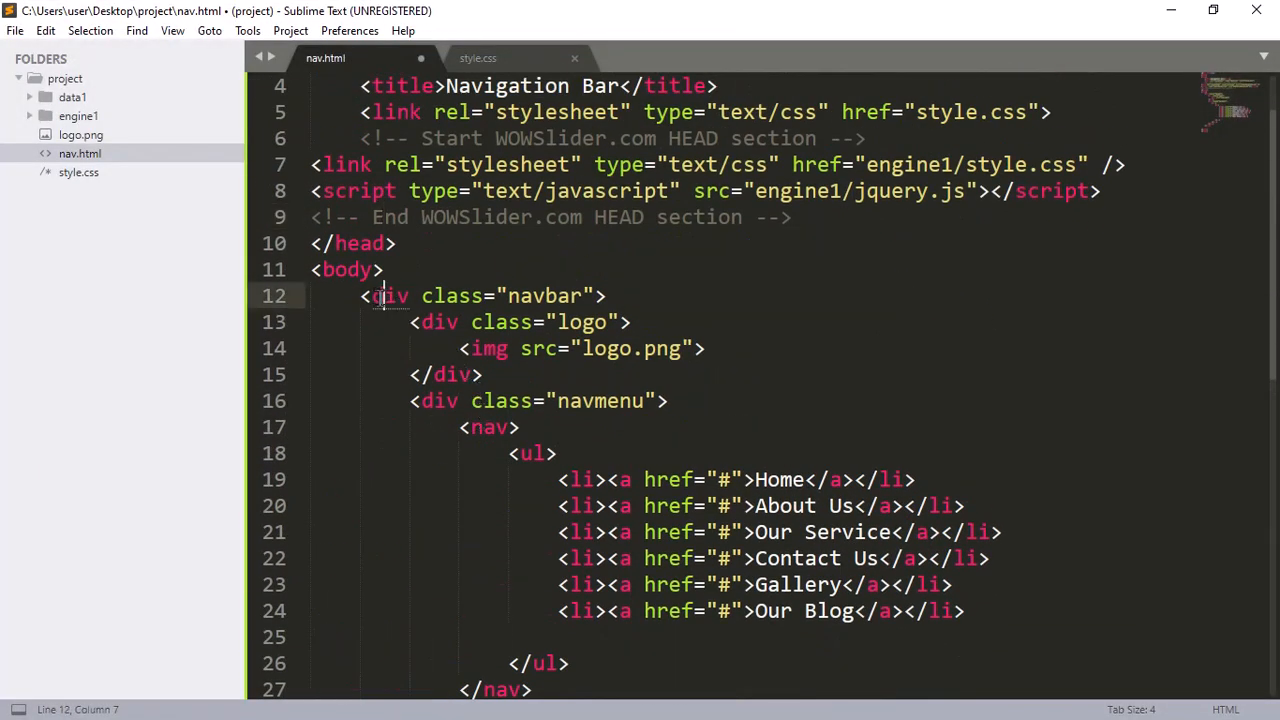
scroll(597, 430, "down", 5)
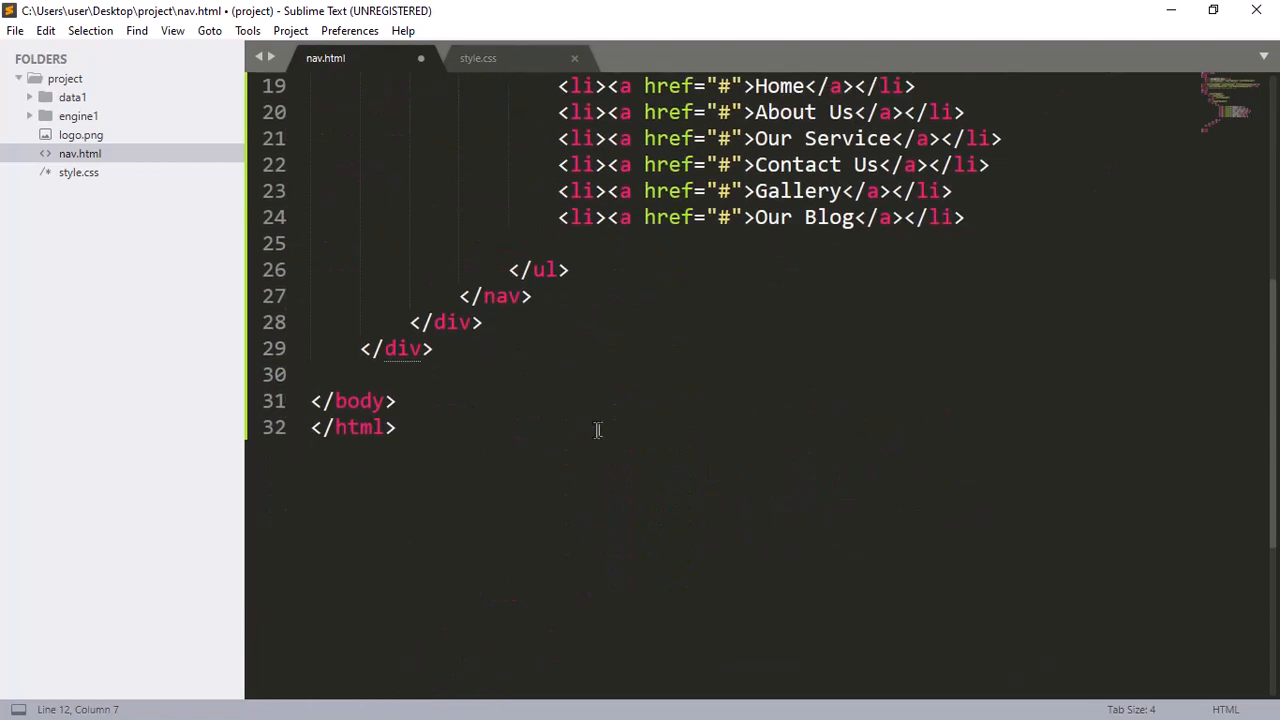
left_click(512, 357)
key("Return")
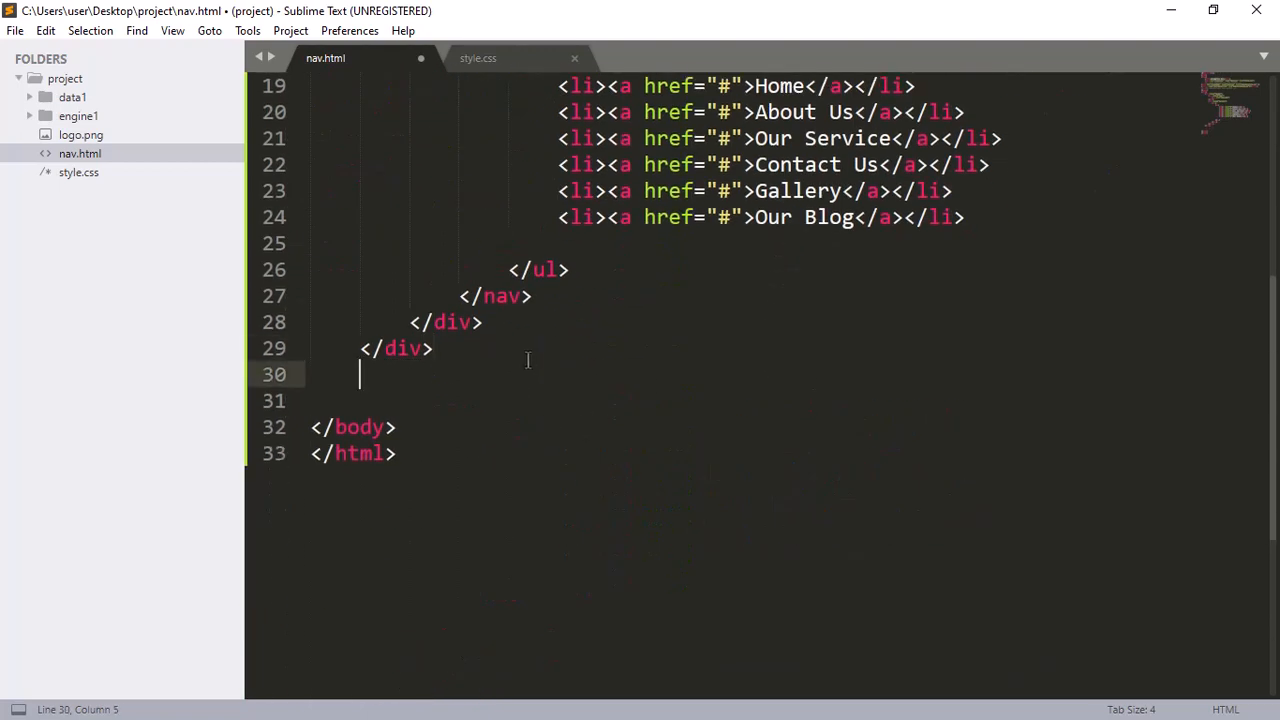
type("<di")
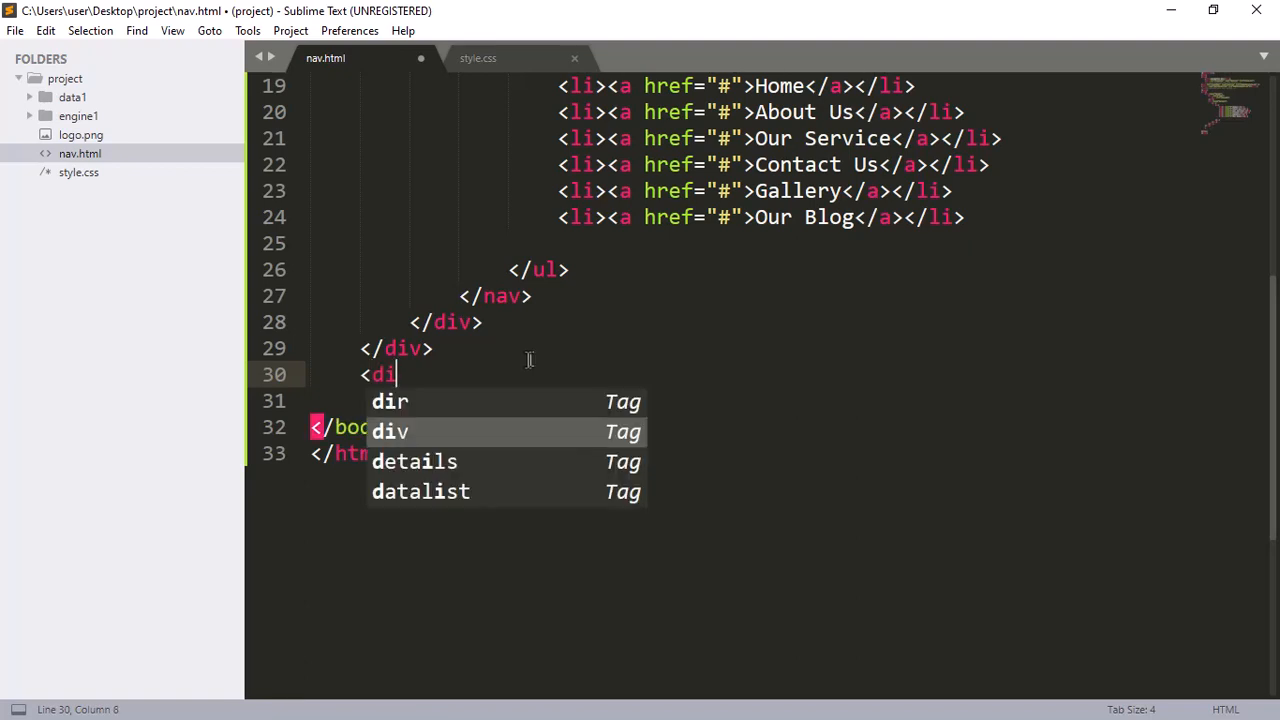
key("Return")
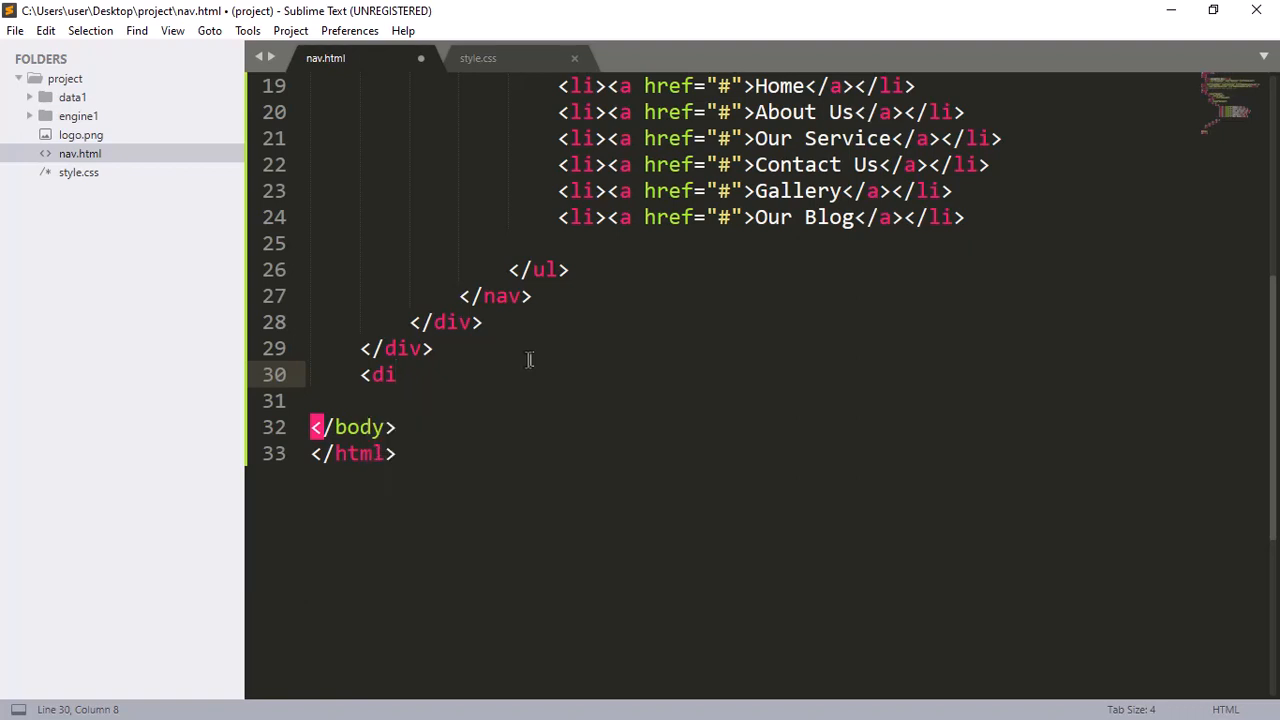
key("Return")
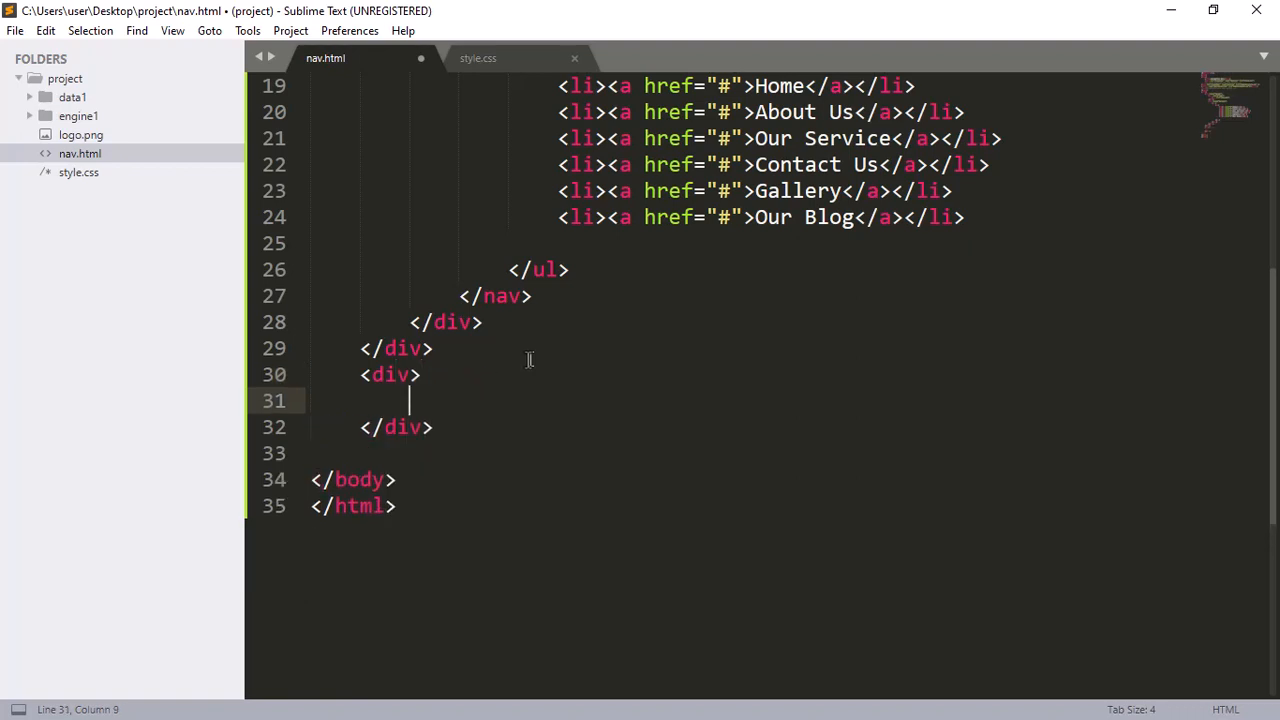
Paste the WOWSlider BODY section code inside the new div and look over the slide markup
key("ctrl+v")
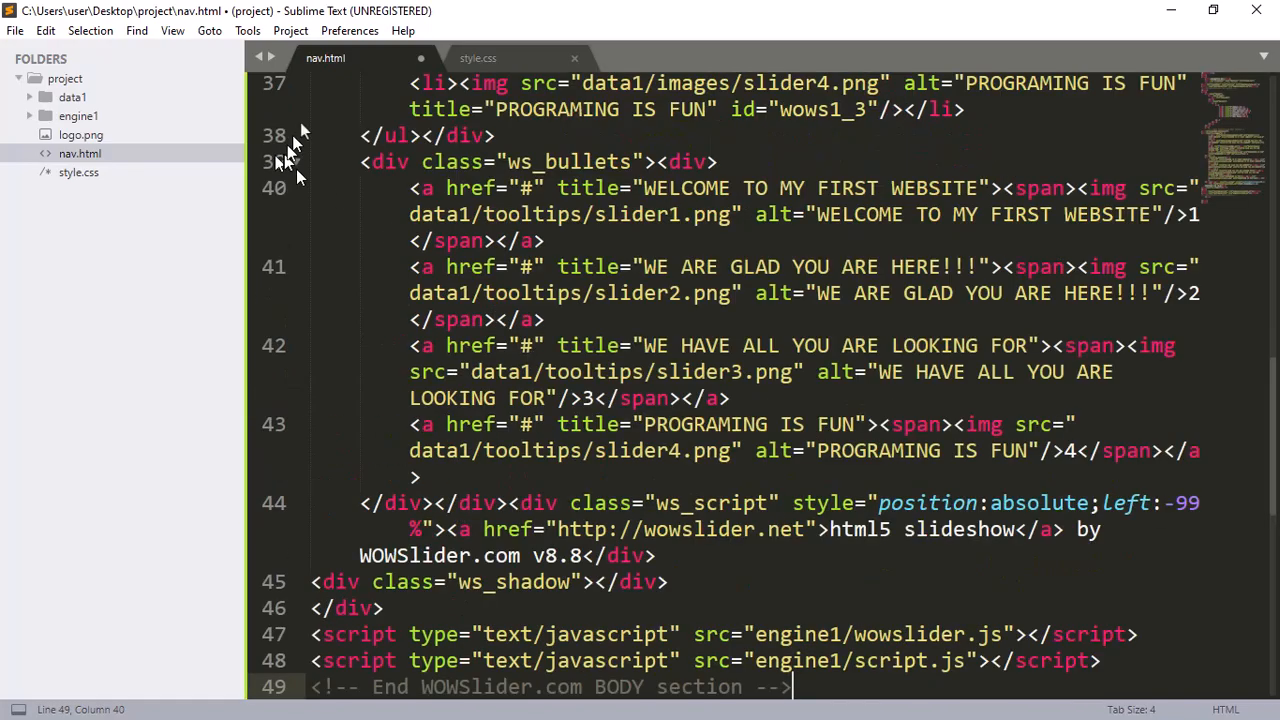
scroll(652, 329, "up", 8)
scroll(666, 314, "down", 4)
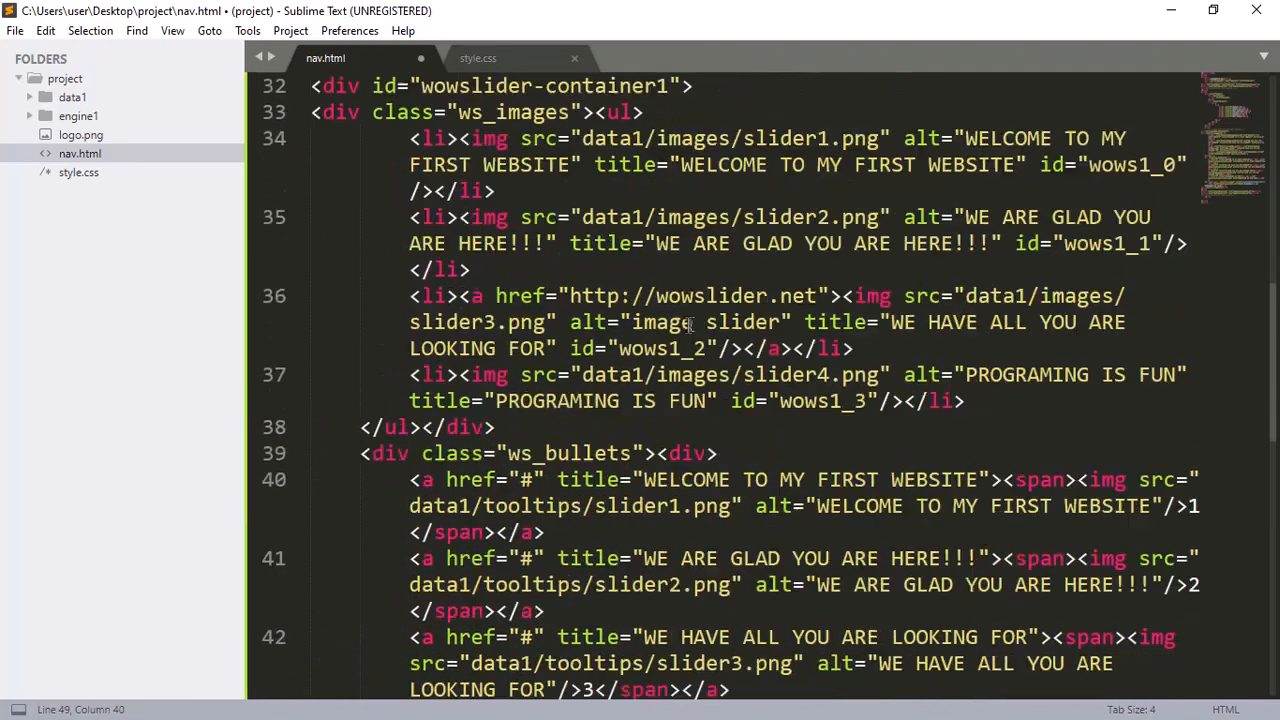
Delete the ws_script div containing the wowslider.net "html5 slideshow" credit link from the pasted slider code
scroll(690, 325, "down", 8)
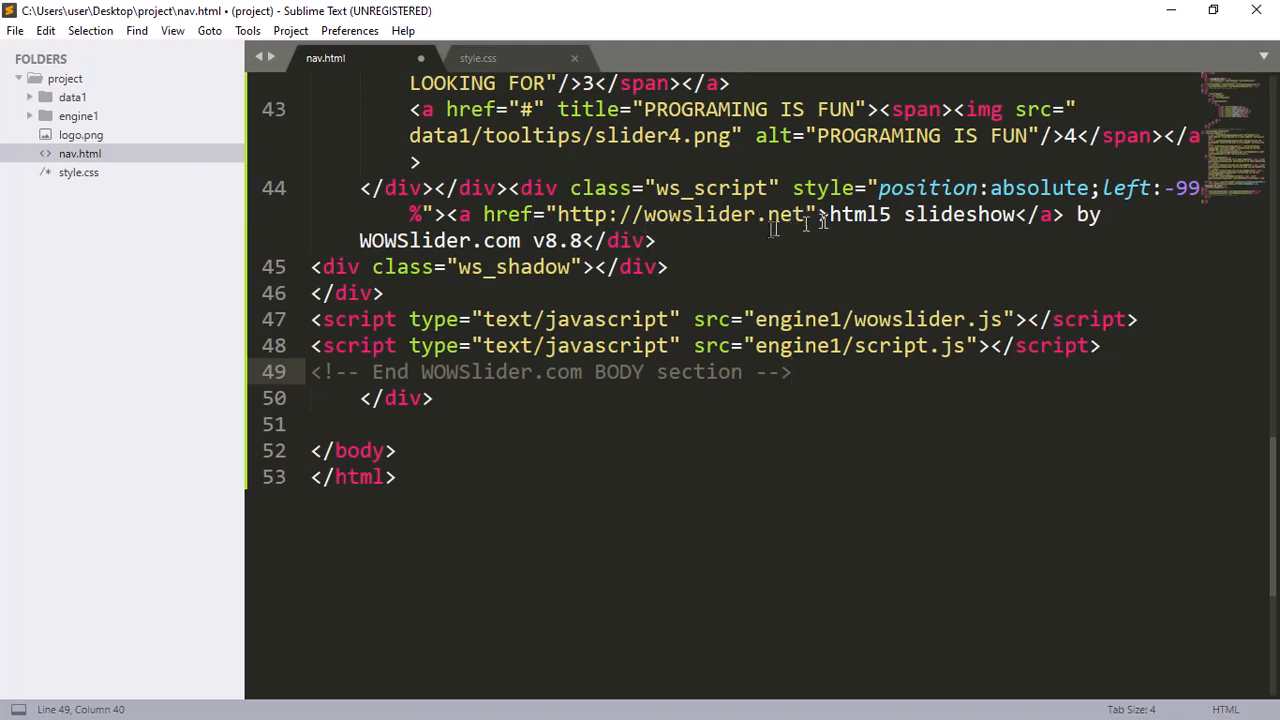
left_click_drag(669, 215, 600, 213)
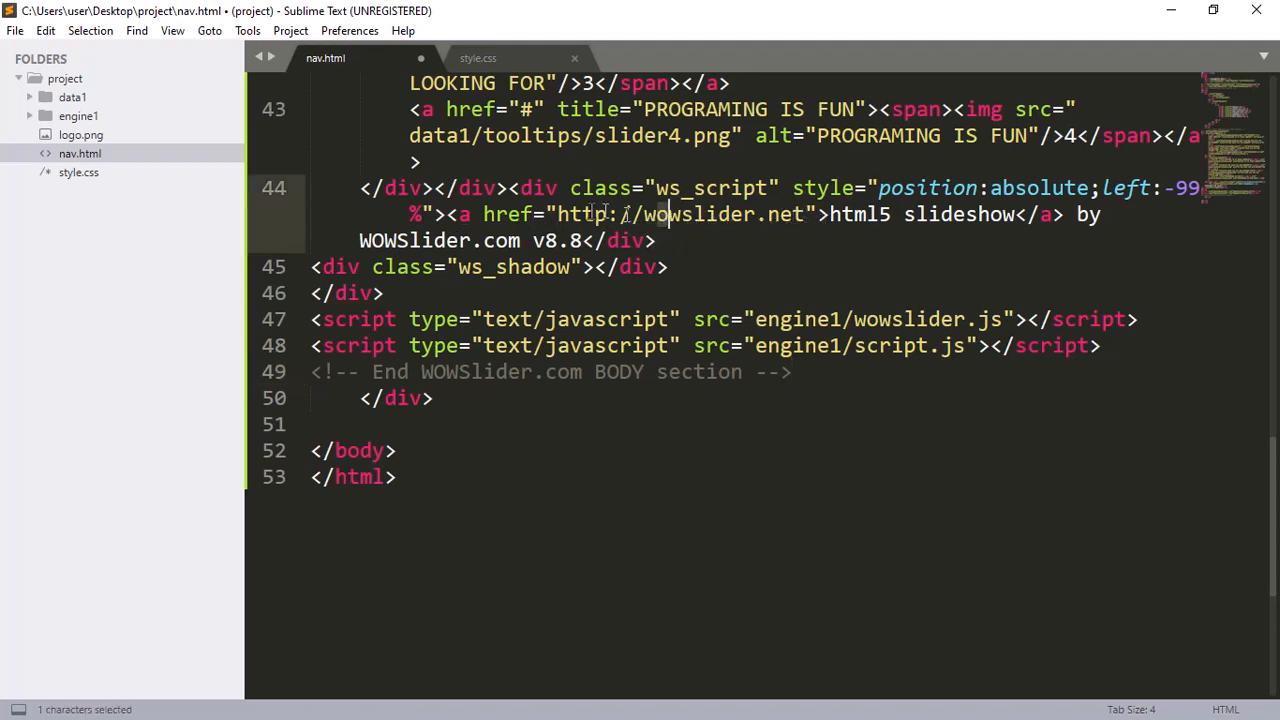
left_click(531, 188)
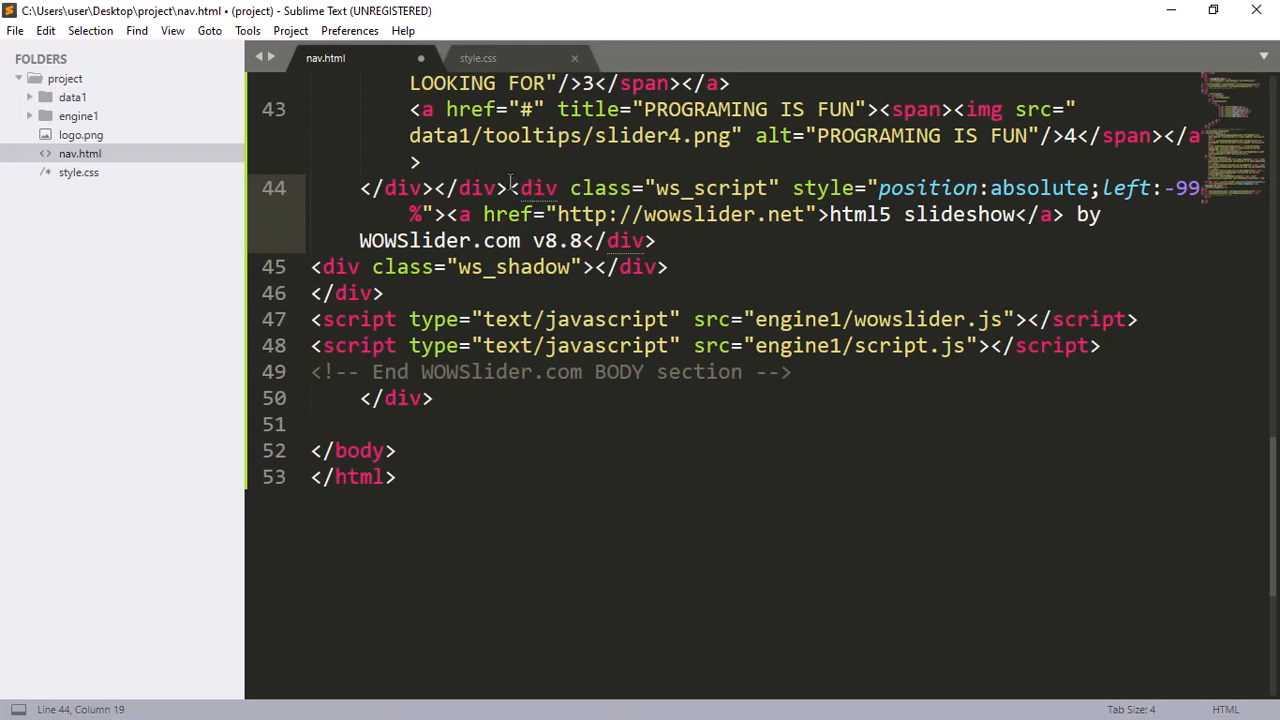
left_click_drag(508, 188, 633, 232)
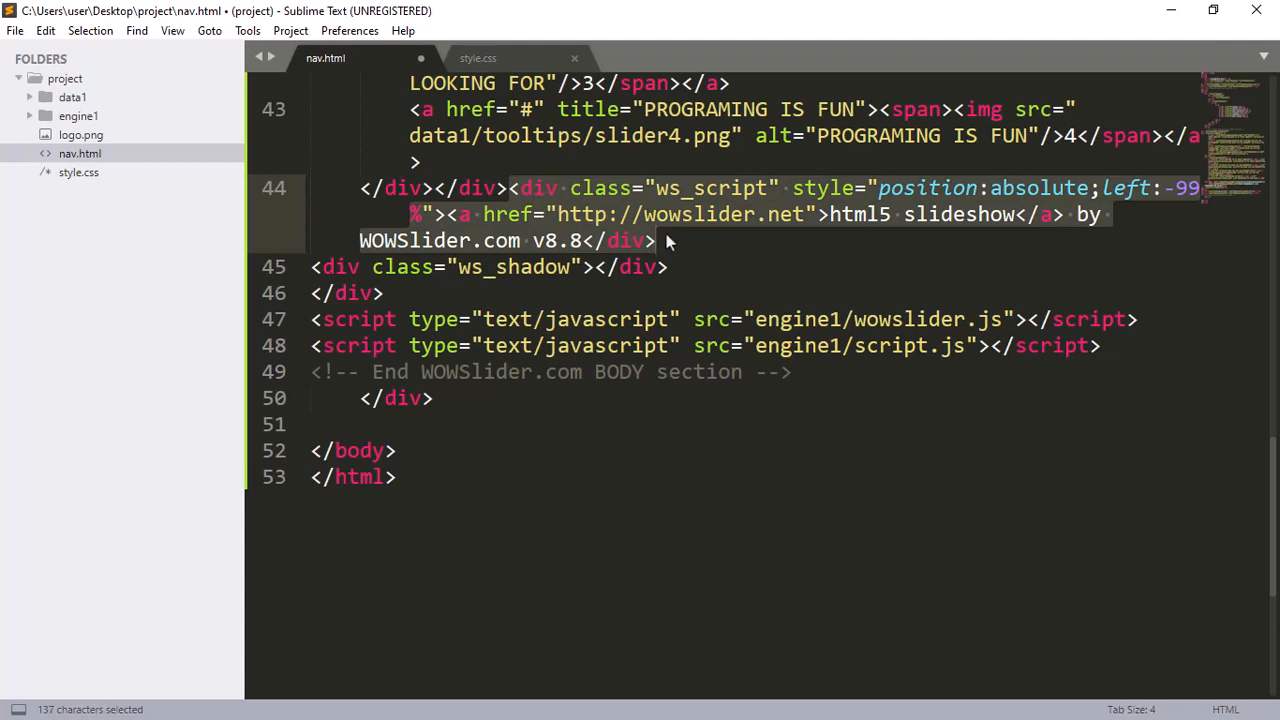
key("BackSpace")
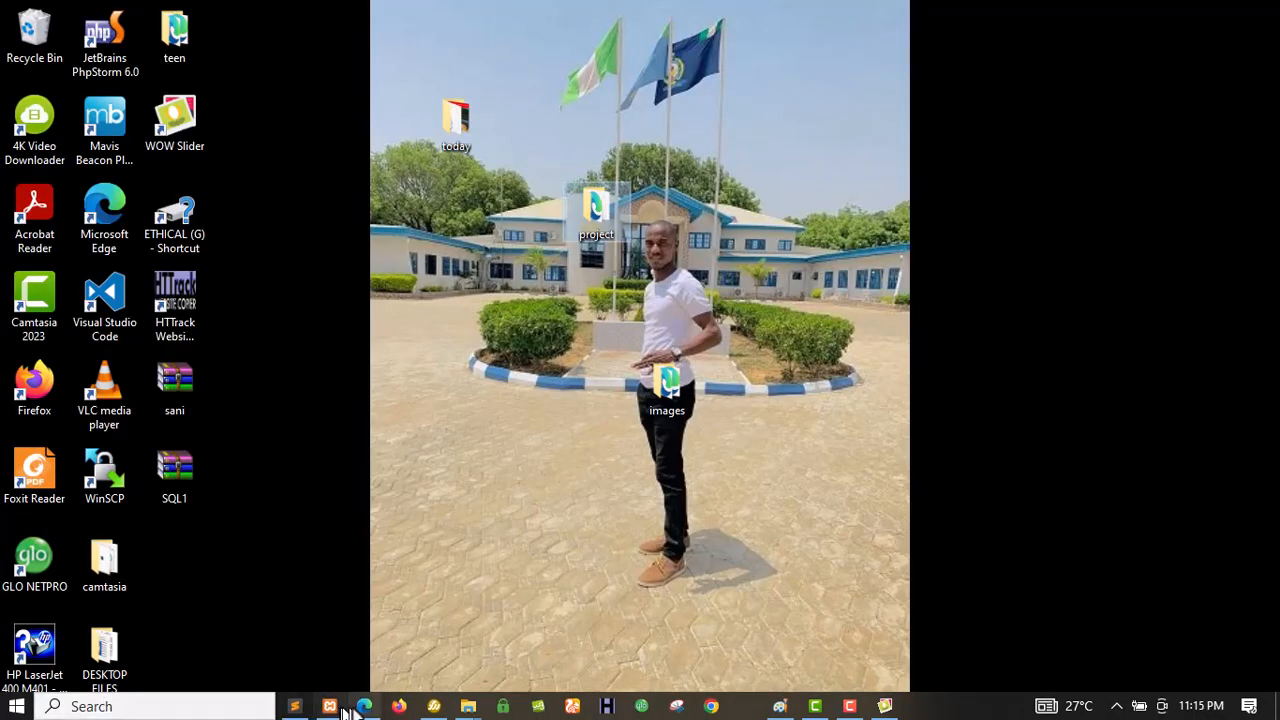
Switch to Microsoft Edge and check the slider below the navigation bar on the reloaded nav.html page, then show the desktop
left_click(364, 708)
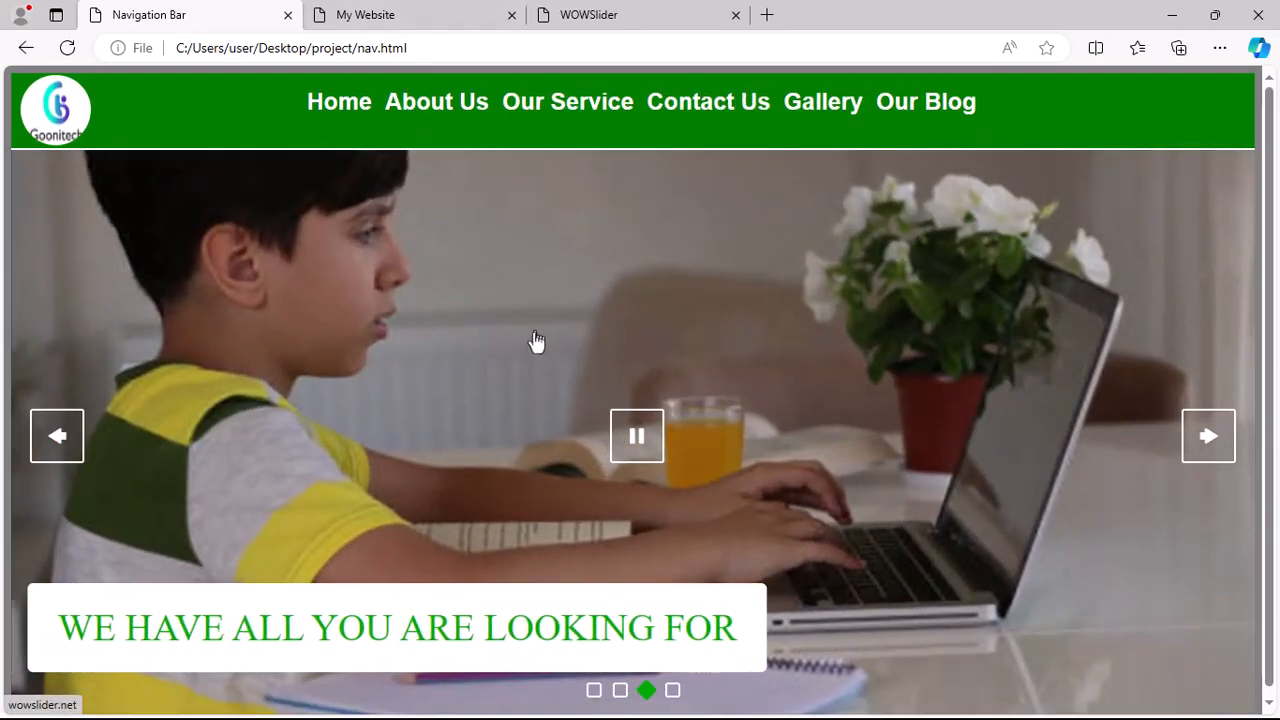
scroll(722, 315, "down", 1)
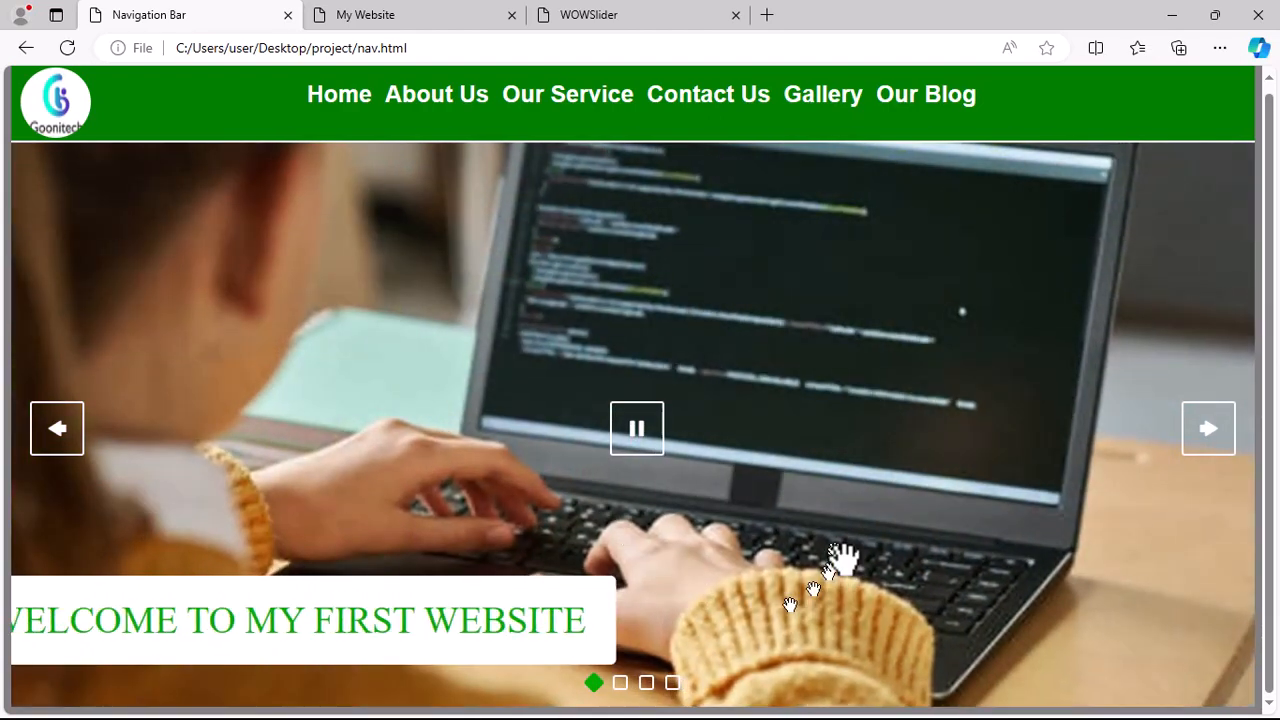
scroll(446, 300, "up", 1)
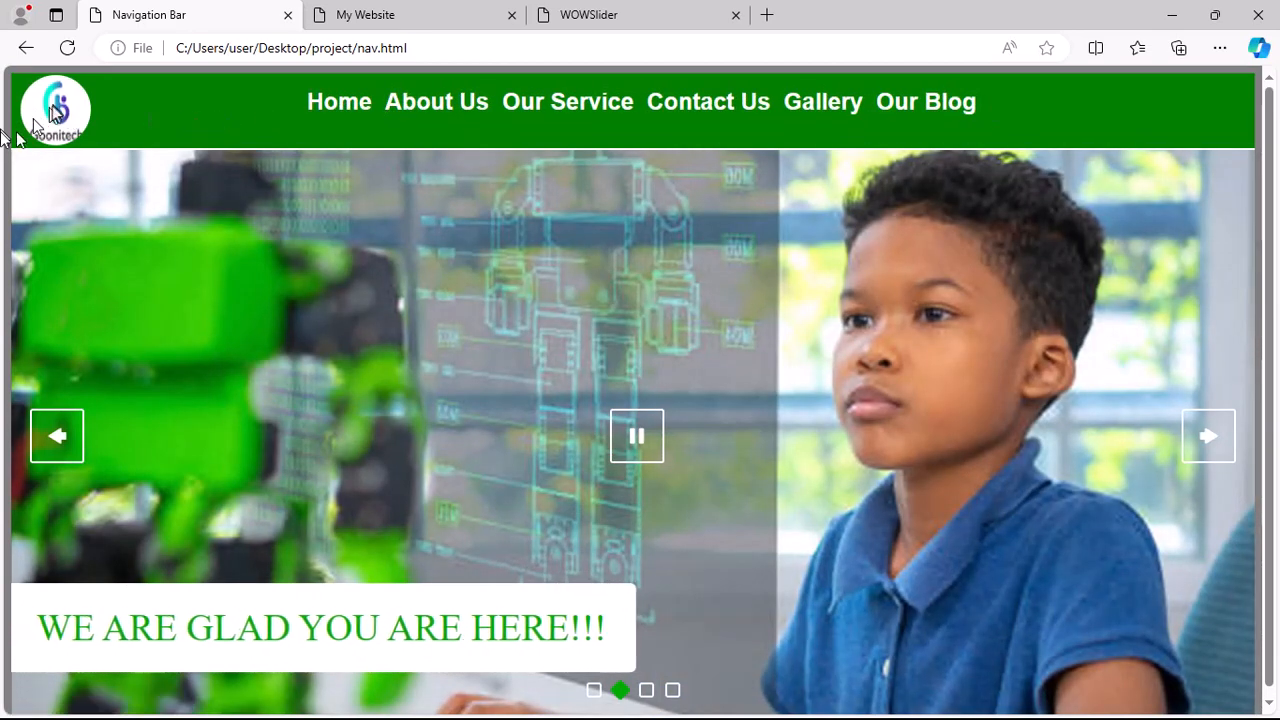
scroll(553, 618, "down", 1)
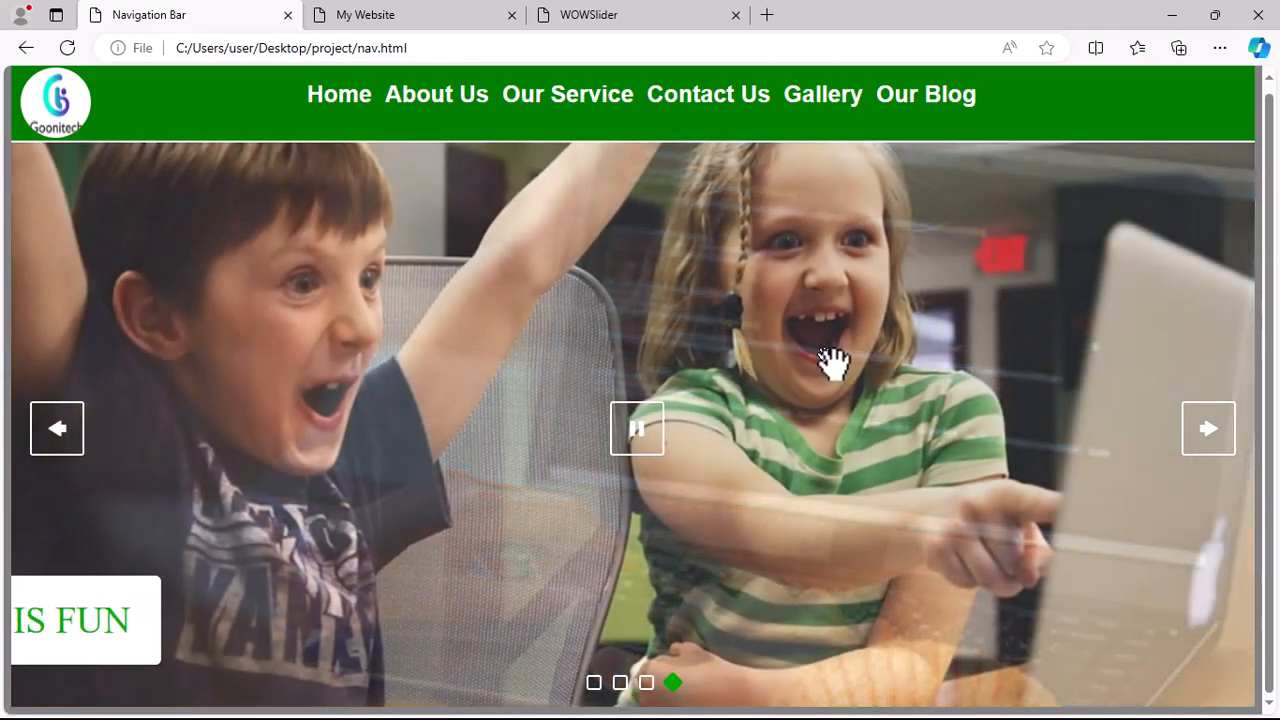
scroll(830, 362, "up", 1)
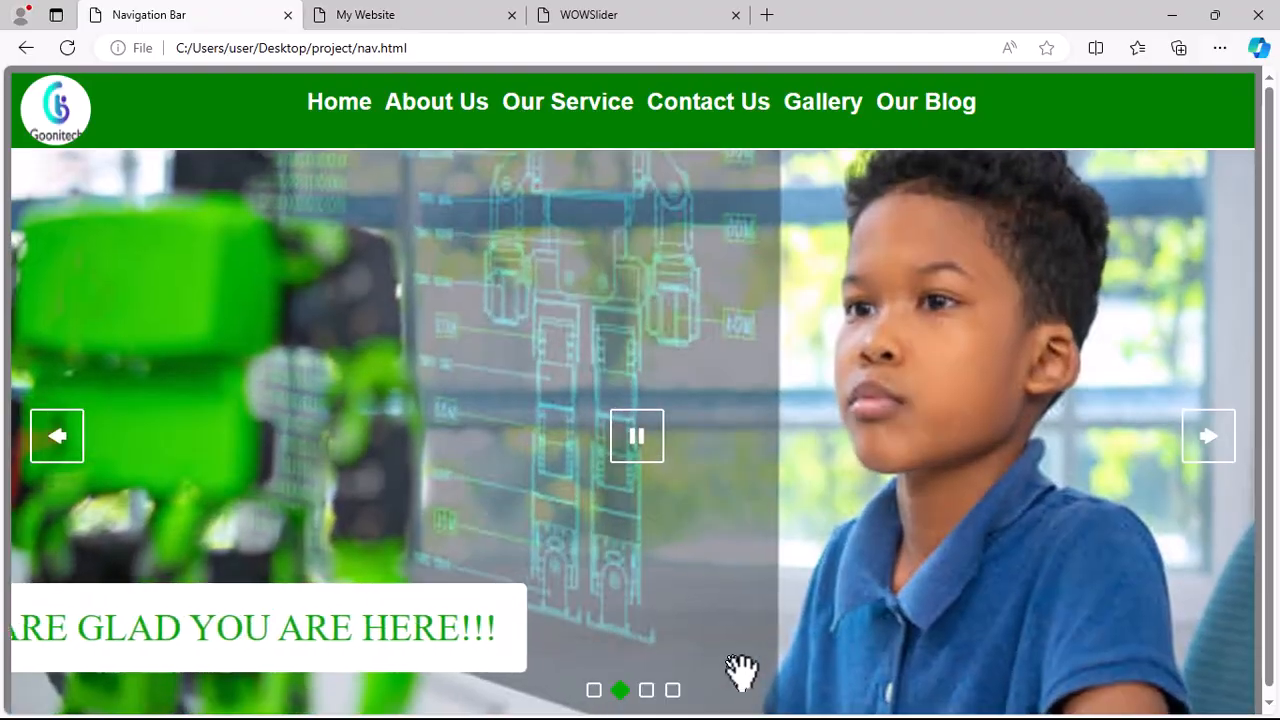
key("super+d")
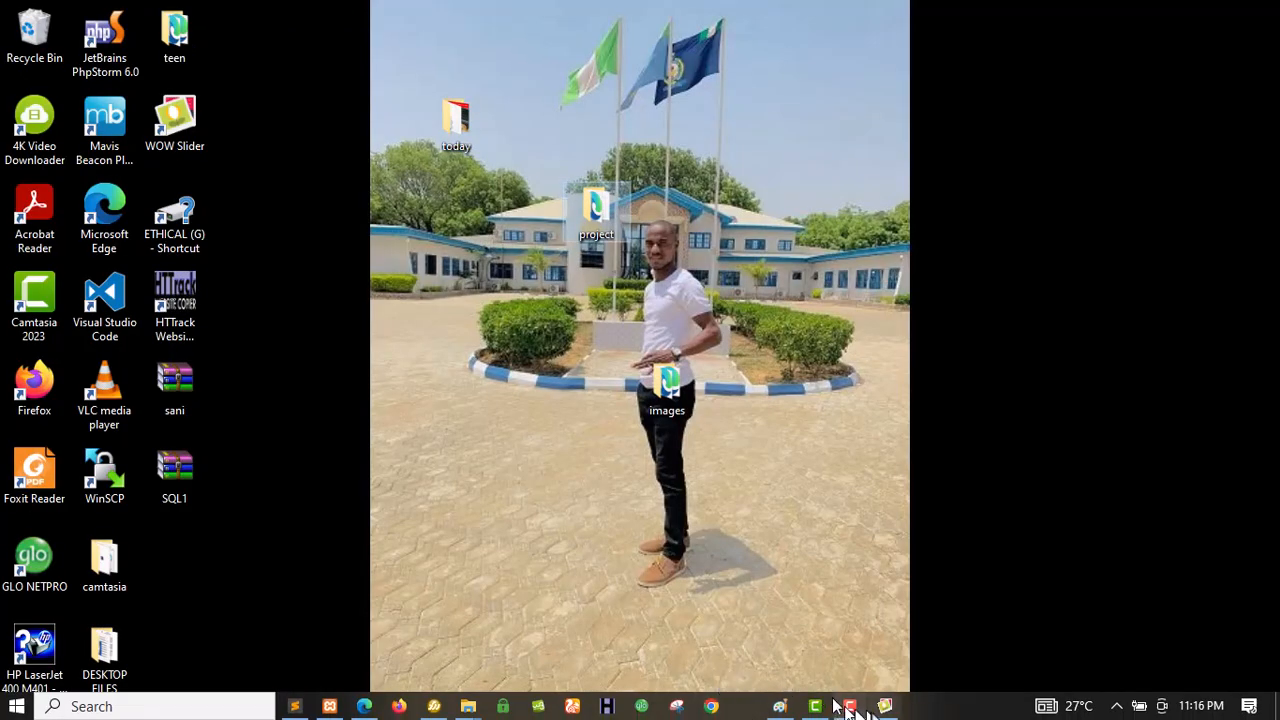